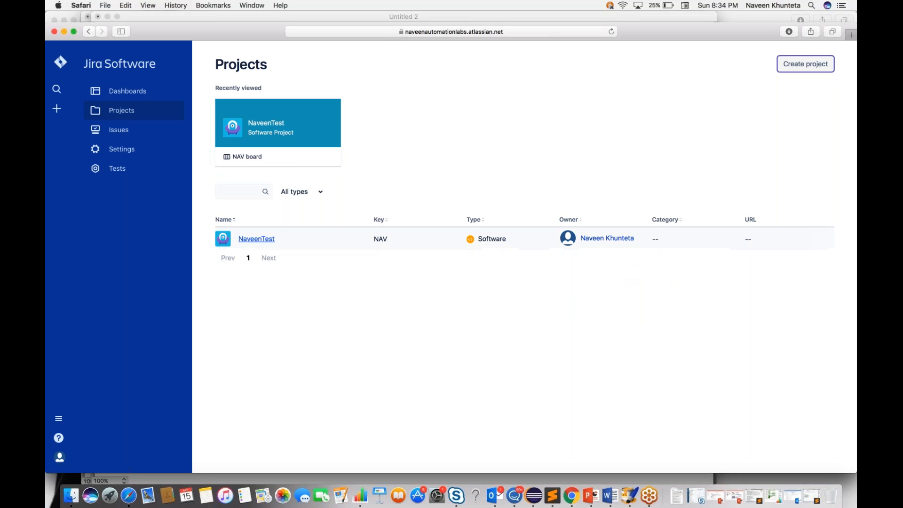
Step: Open the NaveenTest project and start a new issue in the Create issue form
left_click(257, 239)
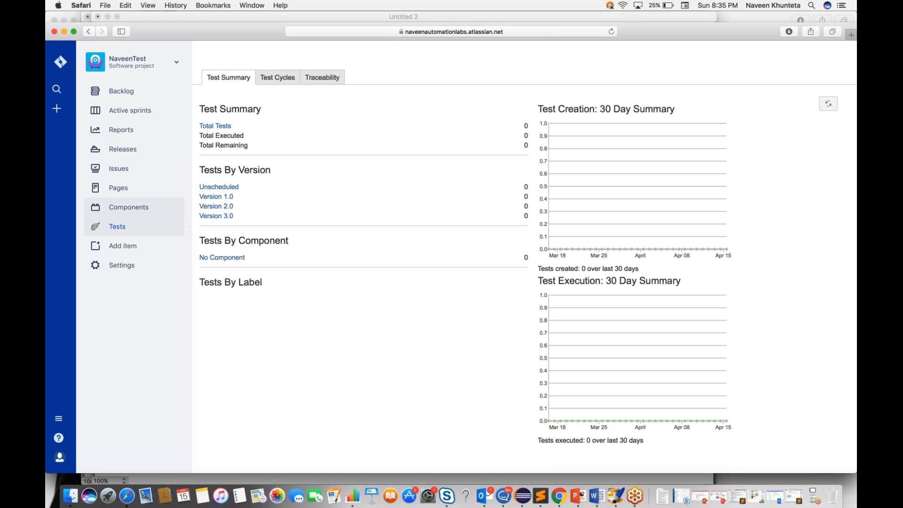
left_click(57, 110)
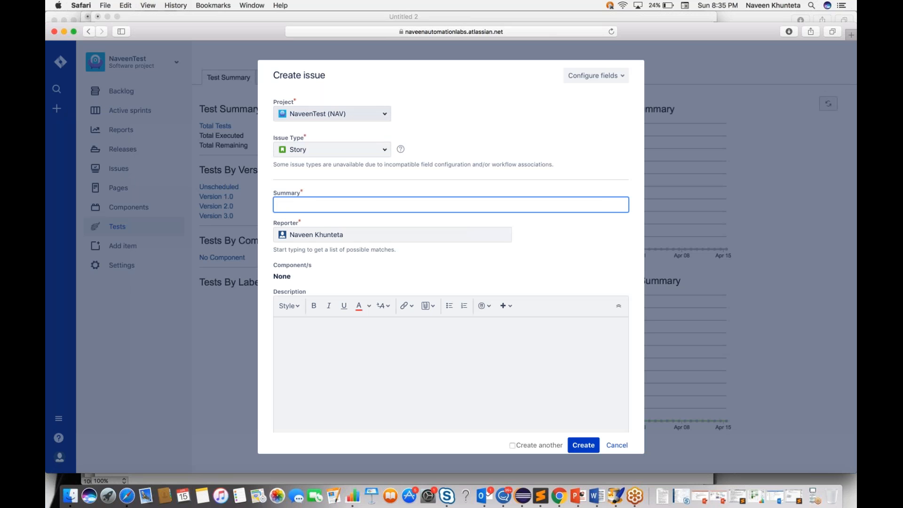
Step: Open and dismiss the Project choices in the Create issue form, leaving NaveenTest (NAV) selected
left_click(485, 118)
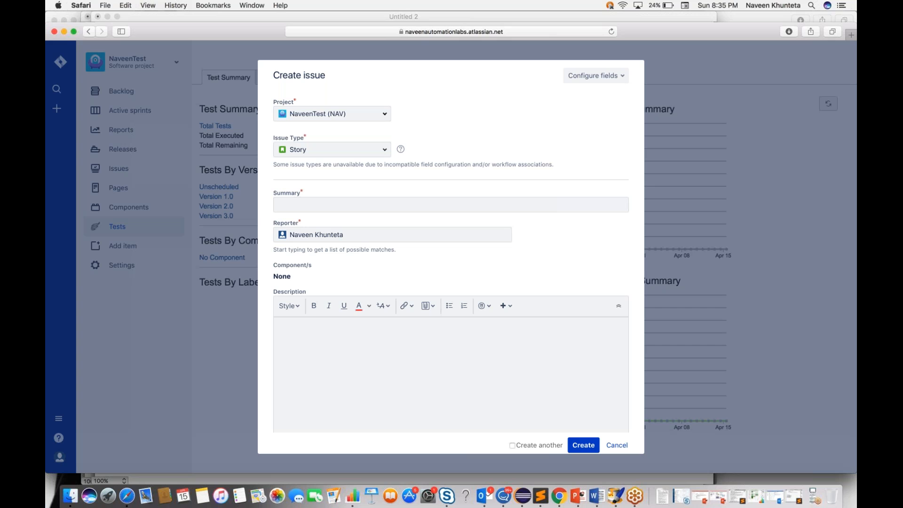
left_click(384, 114)
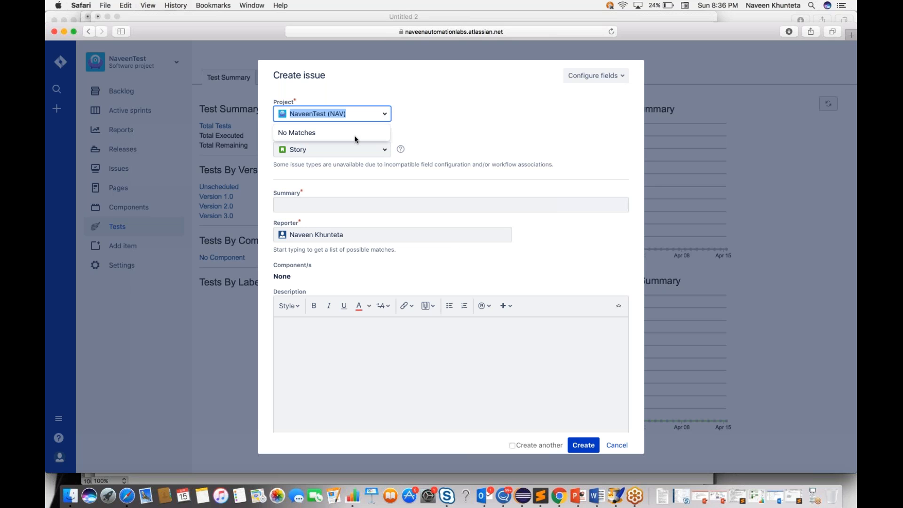
left_click(384, 114)
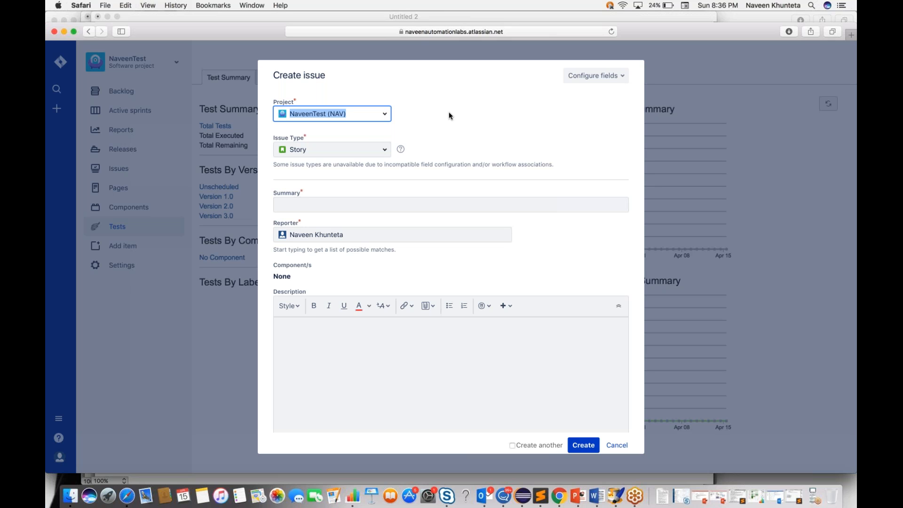
left_click(382, 118)
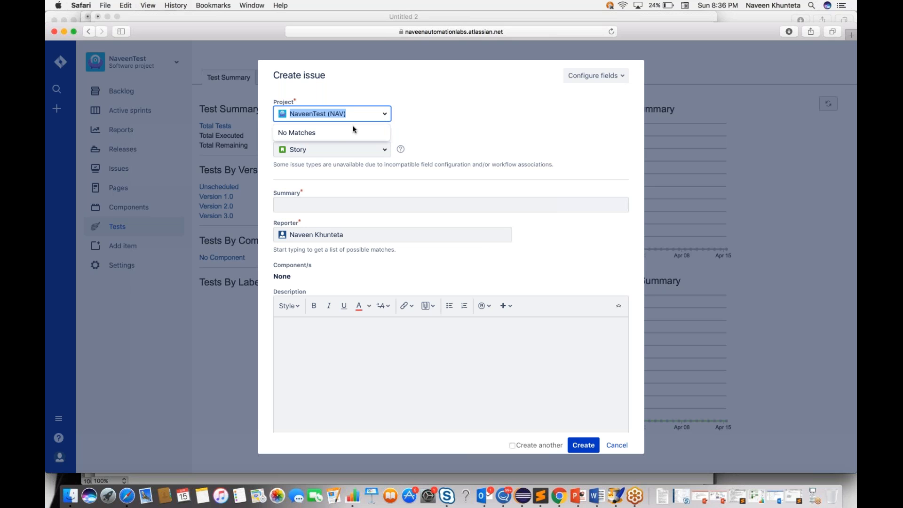
key("Escape")
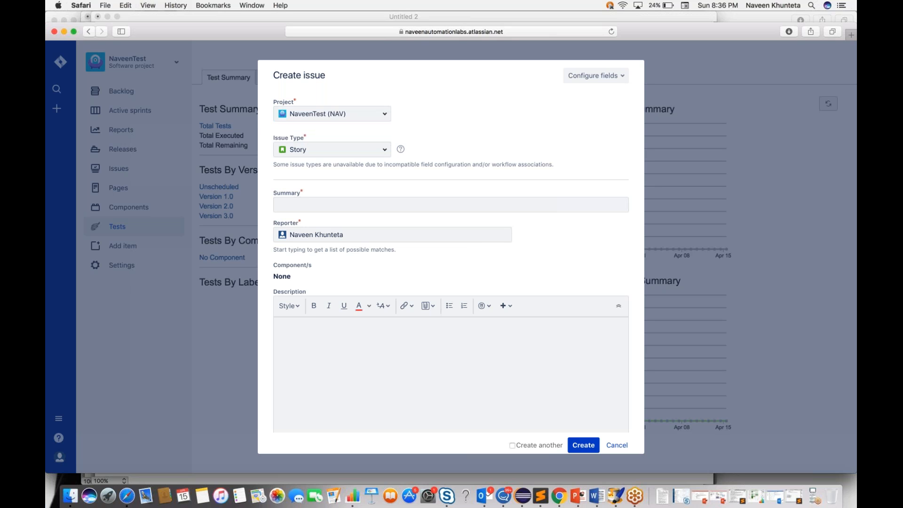
left_click(385, 115)
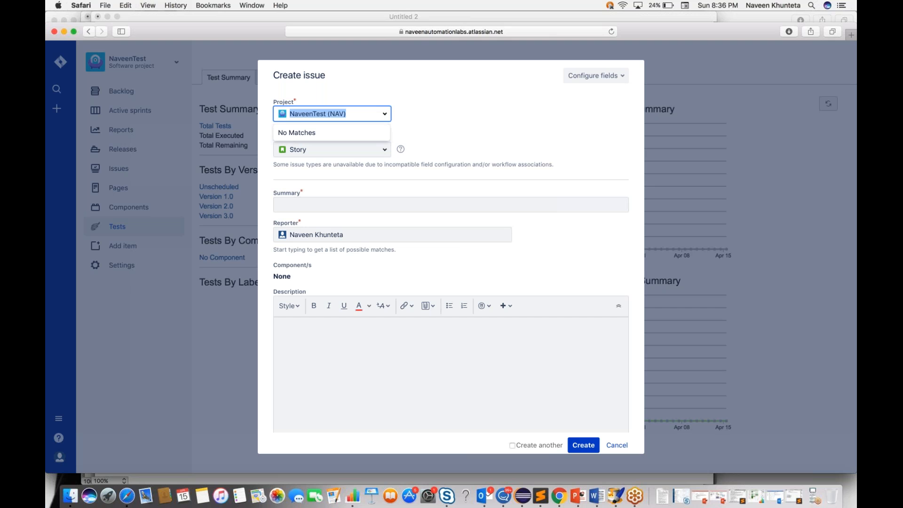
Step: Leave the Description empty and display the issue type options Task, Bug and Epic
left_click(444, 111)
left_click(342, 357)
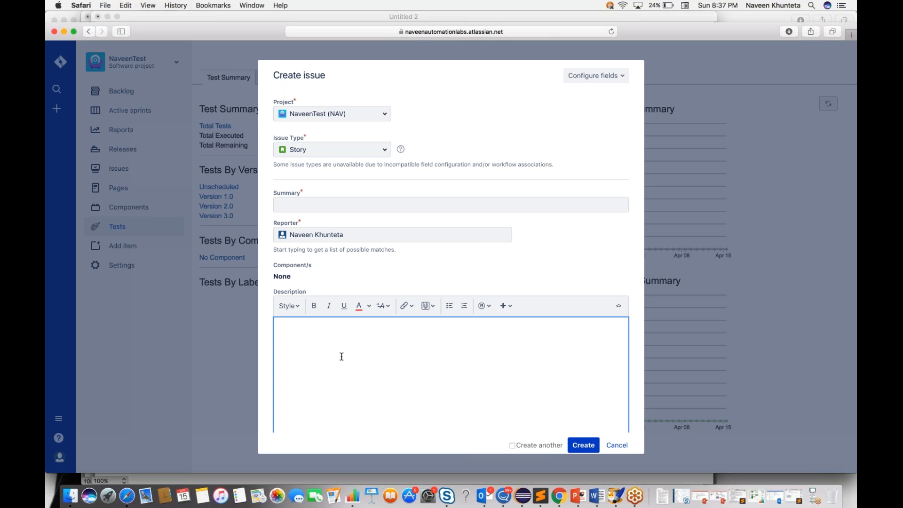
left_click(487, 116)
left_click(368, 116)
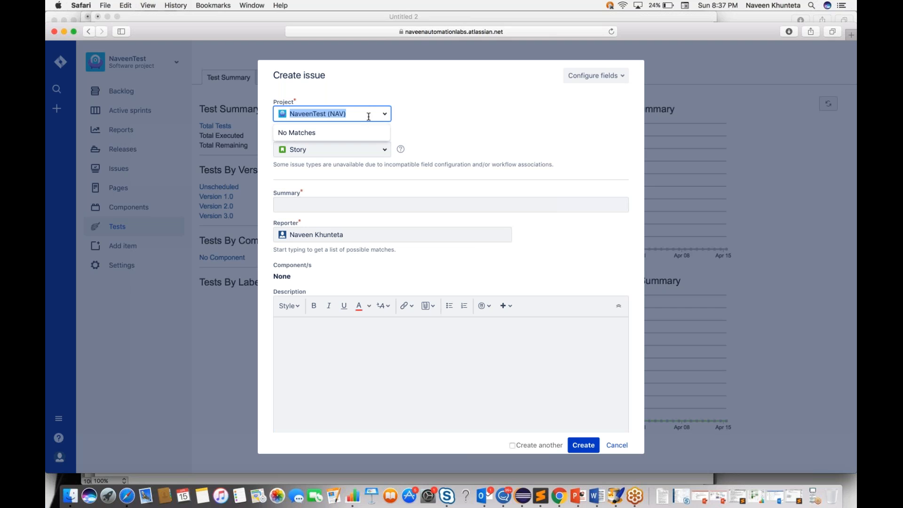
left_click(424, 126)
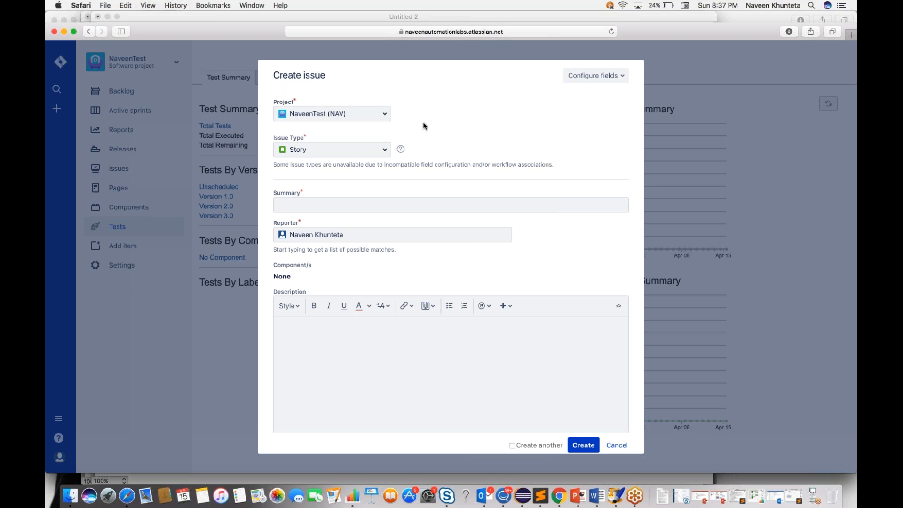
left_click(385, 150)
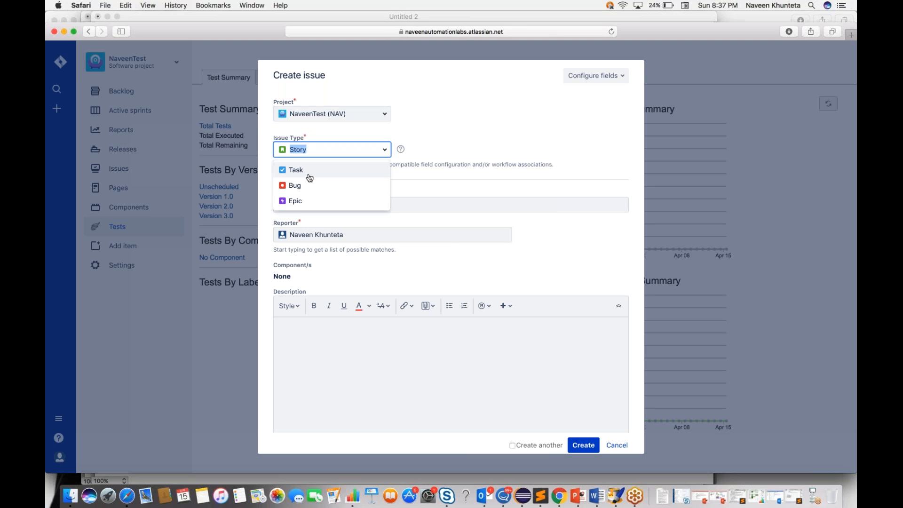
Step: Change the new issue's type from Story to Epic
left_click(456, 112)
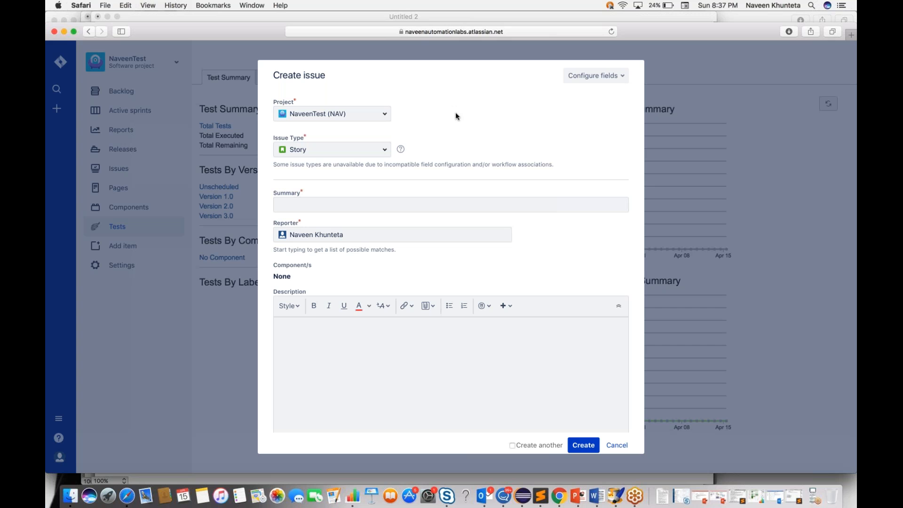
left_click(385, 151)
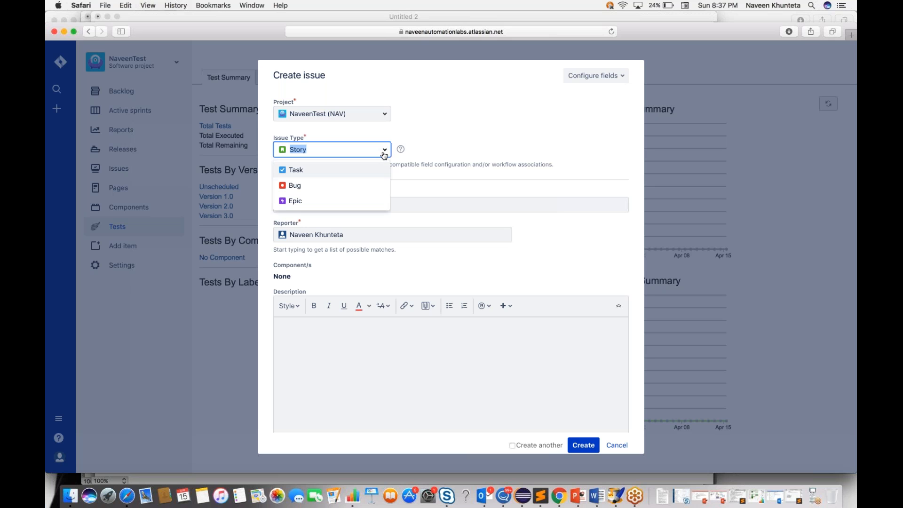
left_click(383, 151)
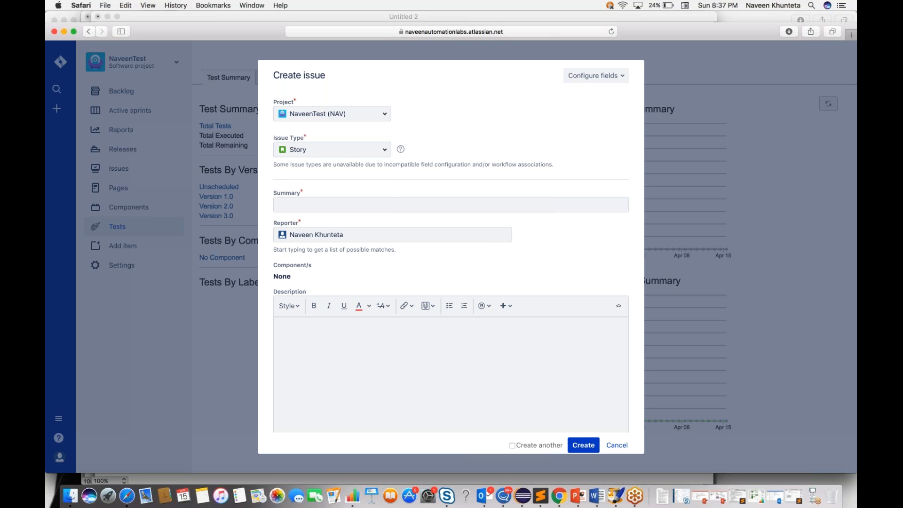
left_click(384, 150)
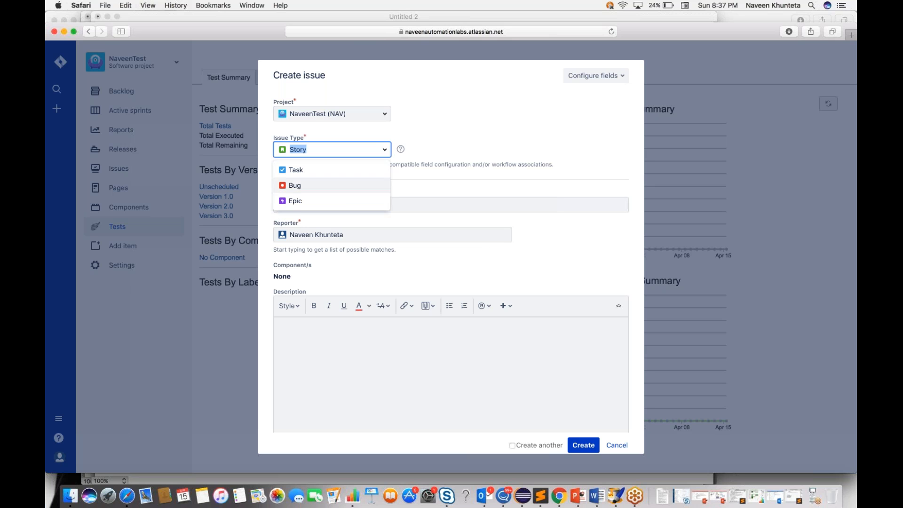
left_click(344, 202)
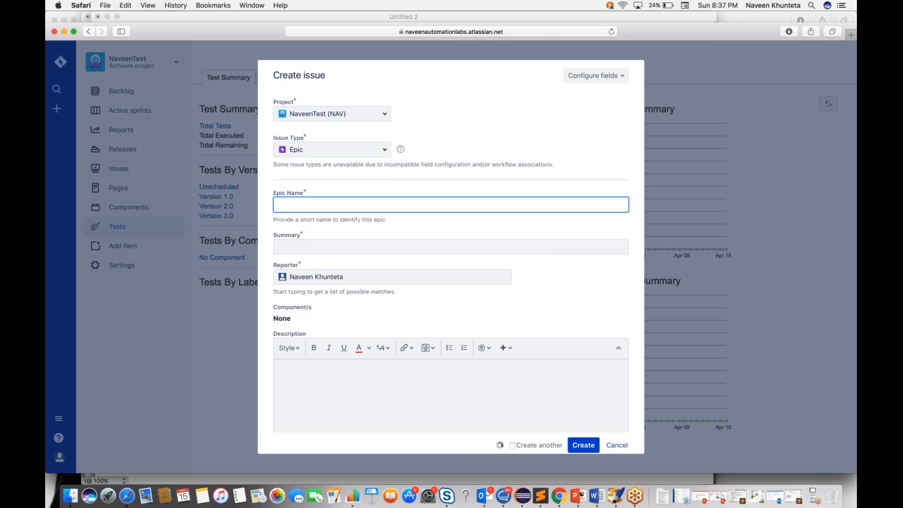
Step: Switch to Paintbrush and start a new blank image
left_click(616, 497)
left_click(122, 5)
left_click(131, 19)
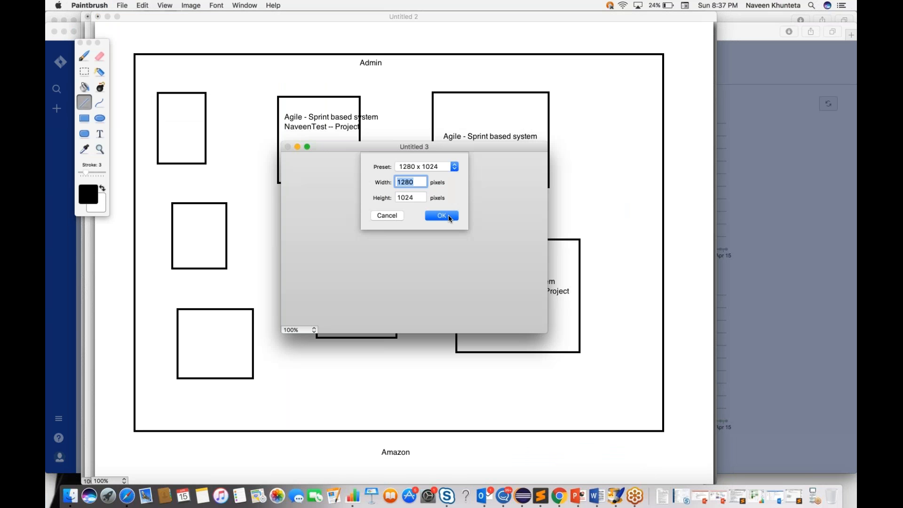
Step: Accept a 1280 x 1024 canvas and type Epic, Story and Tasks with the Text tool
left_click(442, 197)
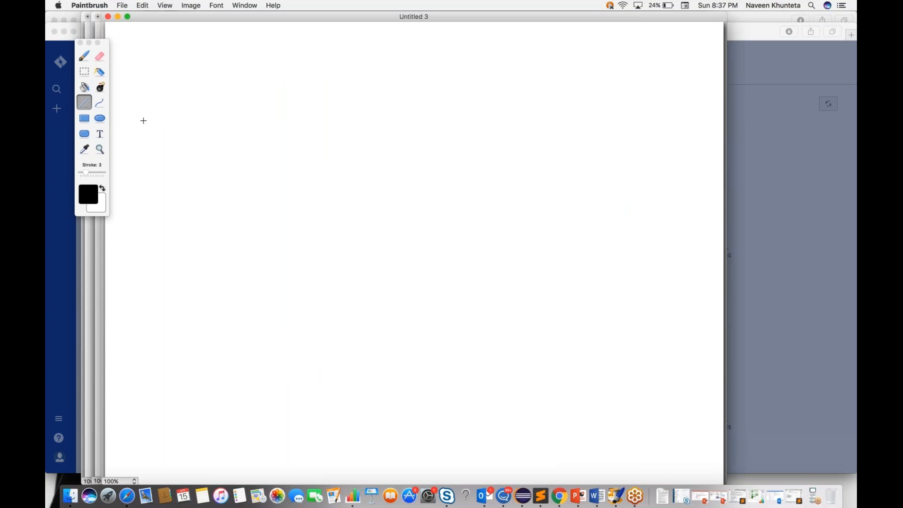
left_click(100, 135)
type("Epic")
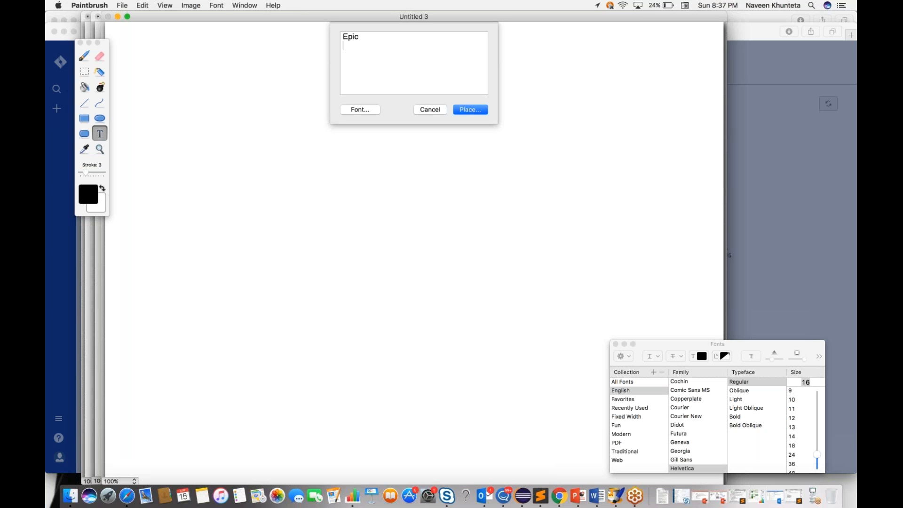
key("Return")
type("Story")
key("Return")
type("Tas")
key("BackSpace")
type("sks")
Step: Add Bug and Test to the list and place the text near the canvas top-left
key("Return")
type("Bug")
key("Return")
type("TEe")
key("BackSpace")
key("BackSpace")
type("est")
left_click(471, 110)
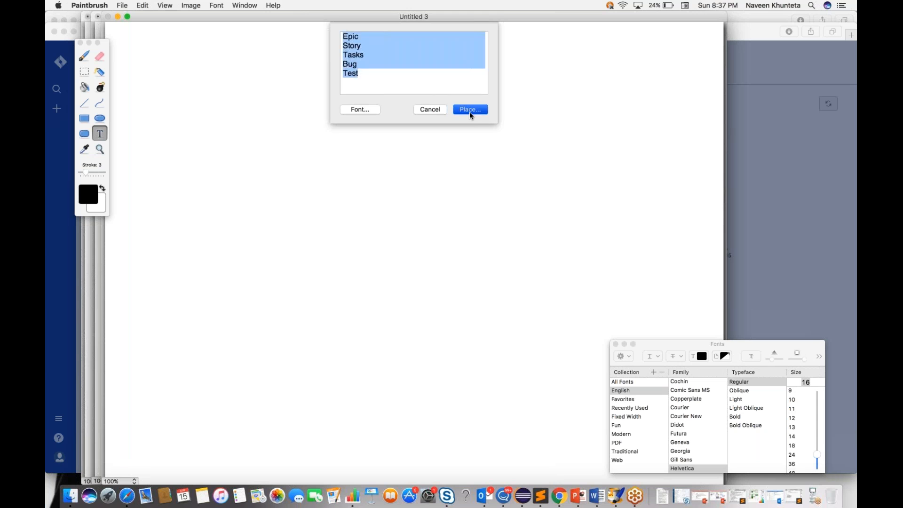
left_click(150, 83)
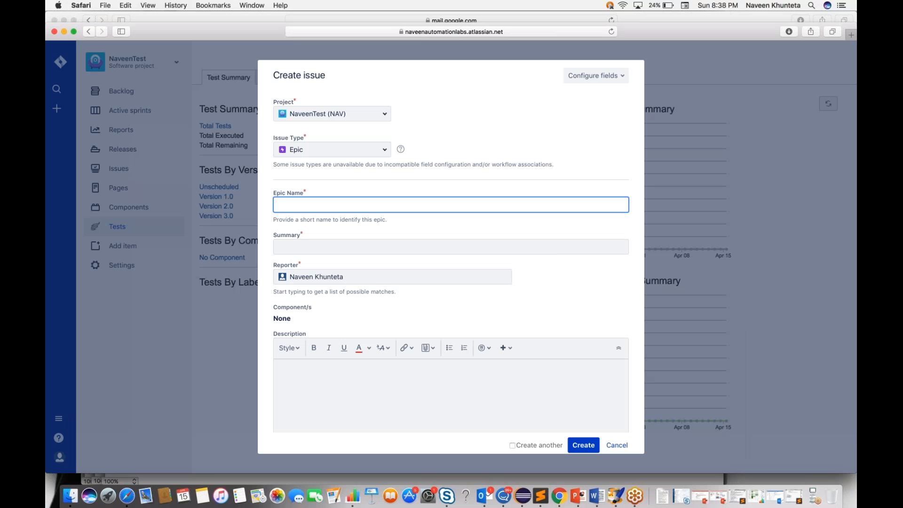
Step: Enter the Epic Name 'Epic 1 - Implement Free CRM Login And Registration Features'
left_click(473, 148)
left_click(417, 208)
type("Epic 1 -")
type("Implemen")
type("t F")
type("ree CRM ")
type("w")
key("BackSpace")
type("Login And")
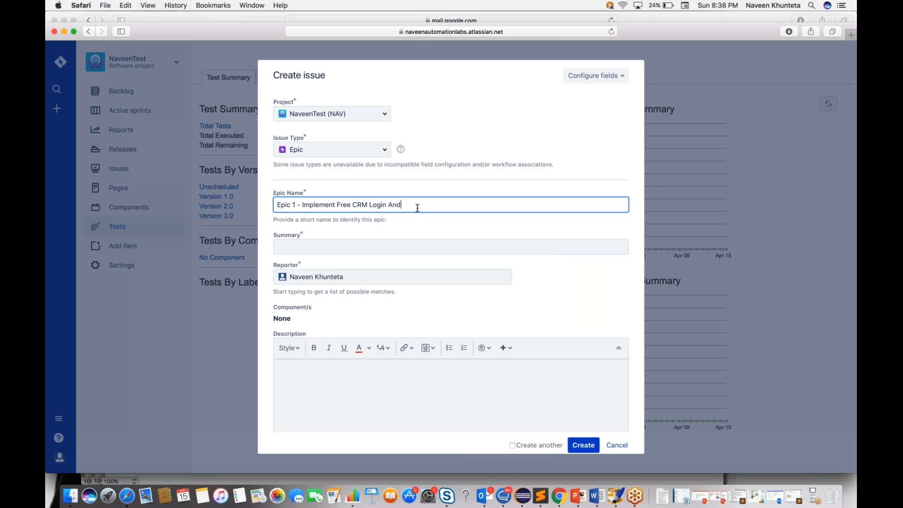
type(" Registration Features")
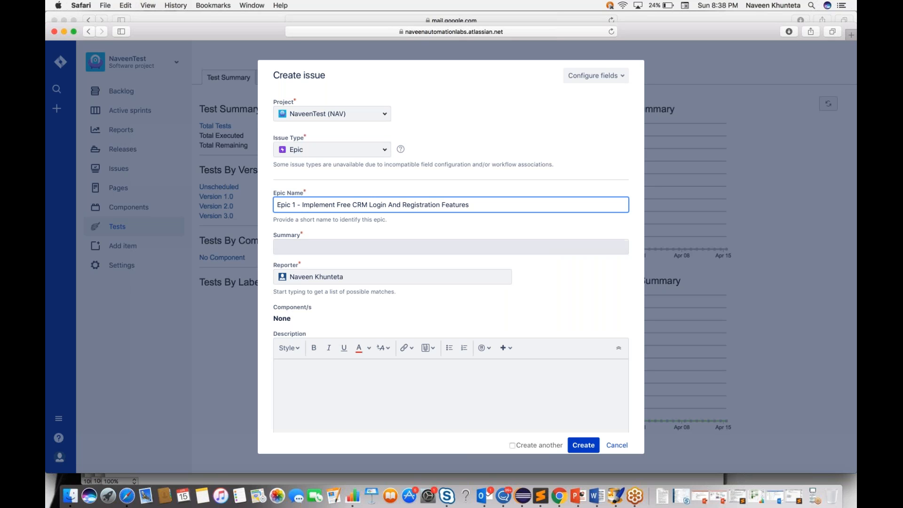
Step: Paste the epic name into Summary and strip the 'Epic 1 -' prefix
triple_click(394, 204)
left_click(396, 204)
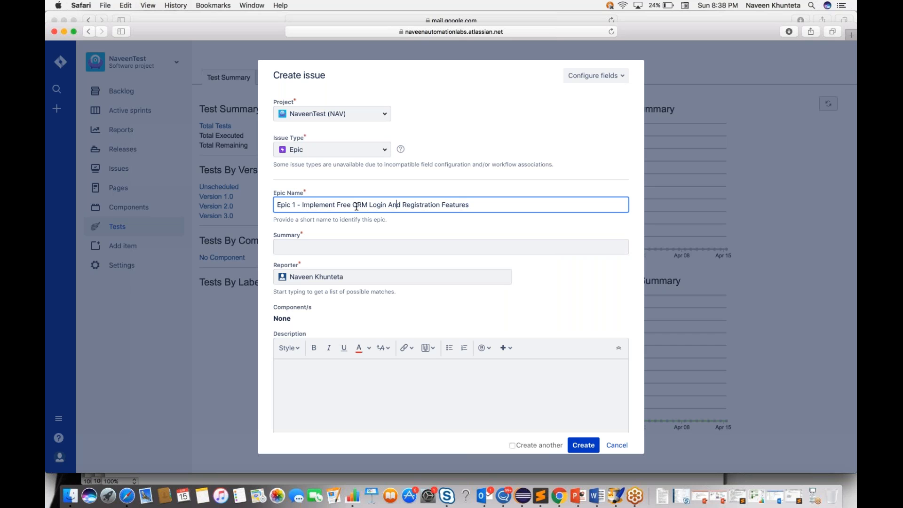
left_click_drag(300, 203, 449, 203)
key("super+shift+Left")
triple_click(486, 204)
key("super+c")
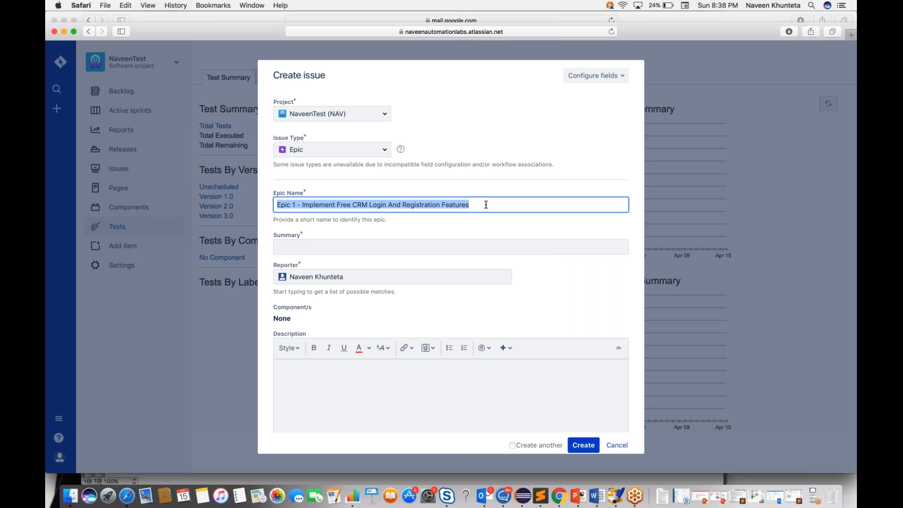
left_click(425, 247)
key("super+v")
left_click(302, 247)
key("BackSpace")
key("BackSpace")
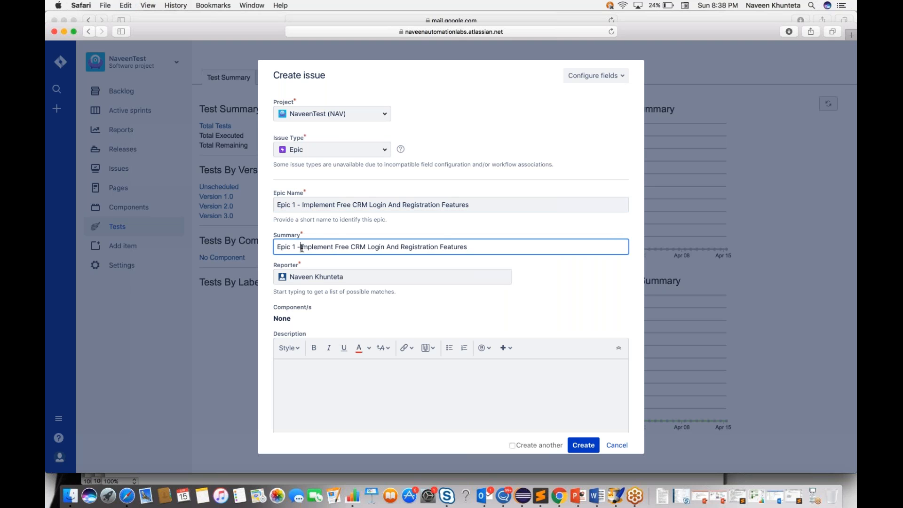
key("BackSpace")
key("BackSpace")
key("BackSpace")
key("BackSpace")
key("BackSpace")
key("BackSpace")
key("BackSpace")
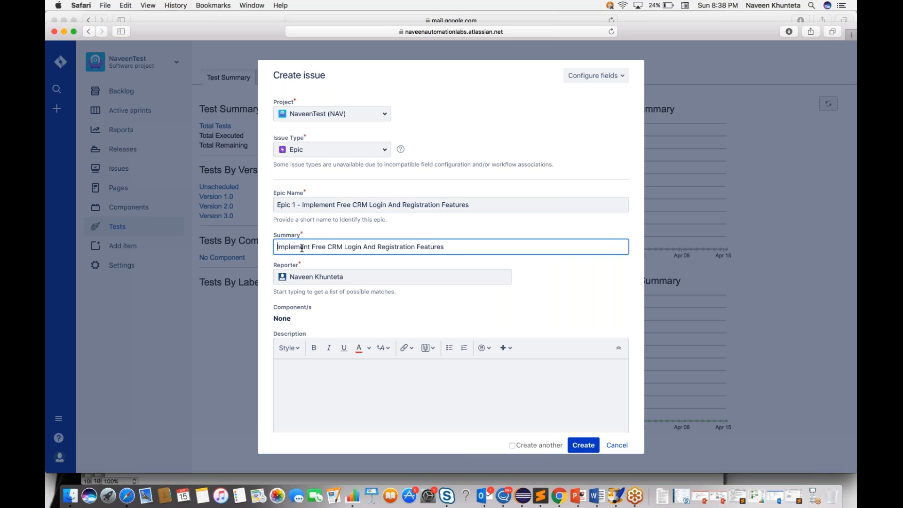
scroll(451, 283, "down", 2)
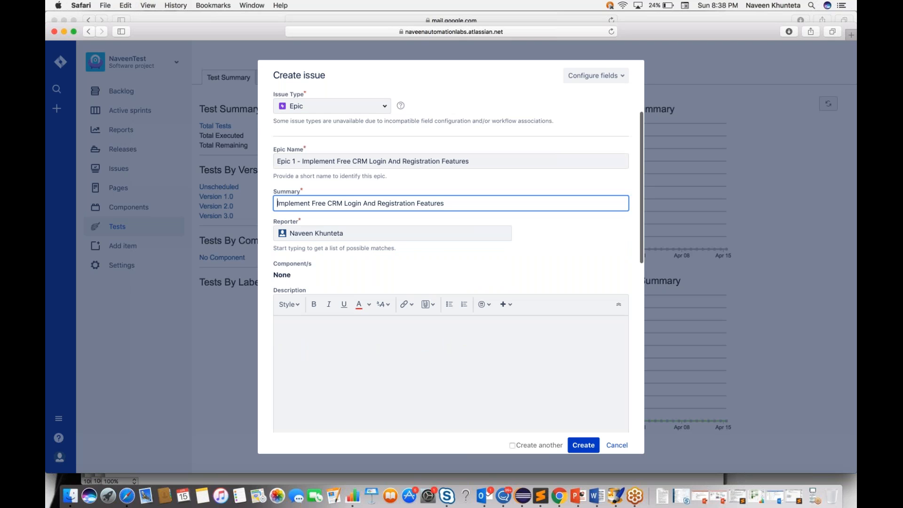
Step: Write the Description as the epic name with a colon, then '1. login' and '2. registration'
left_click(344, 360)
key("super+v")
type("'")
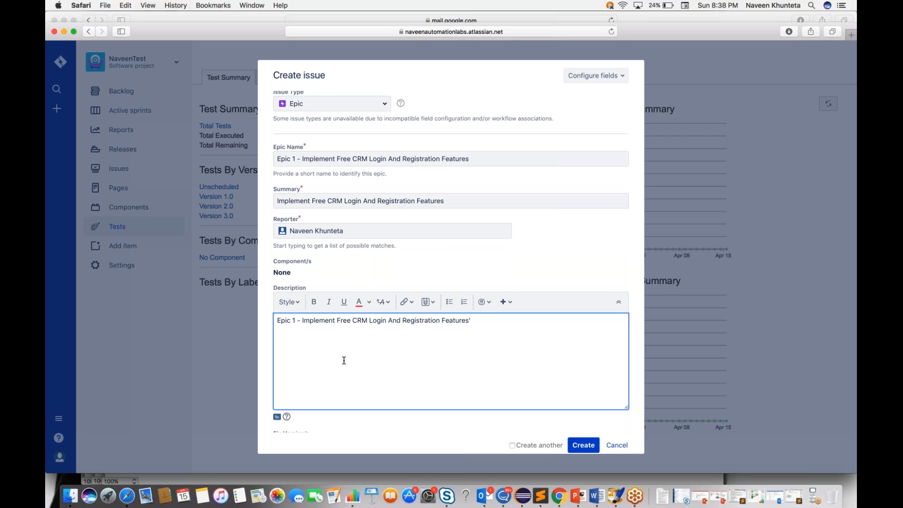
type(":")
key("Return")
key("Return")
type("1. login")
key("Return")
type("2. registration 3.")
key("BackSpace")
key("BackSpace")
key("BackSpace")
scroll(413, 377, "down", 2)
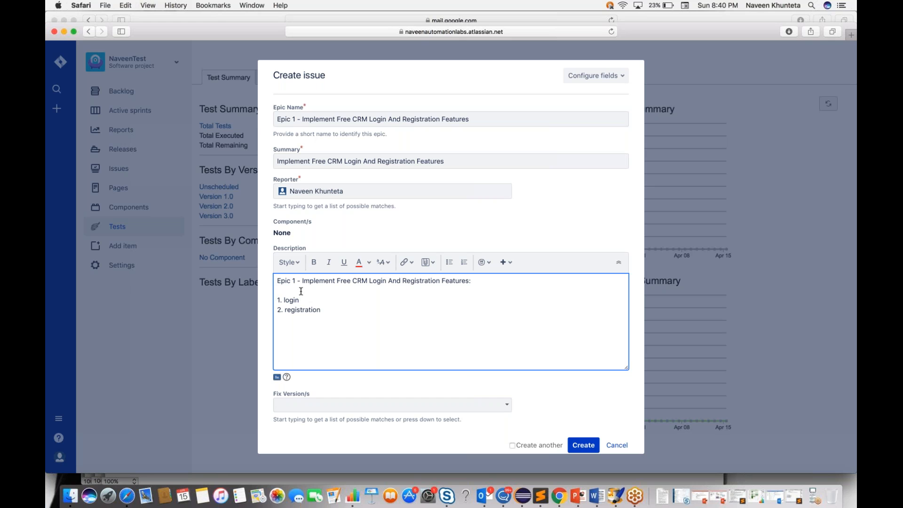
Step: Set the epic's priority to Highest, keeping the link type as blocks
scroll(464, 360, "down", 4)
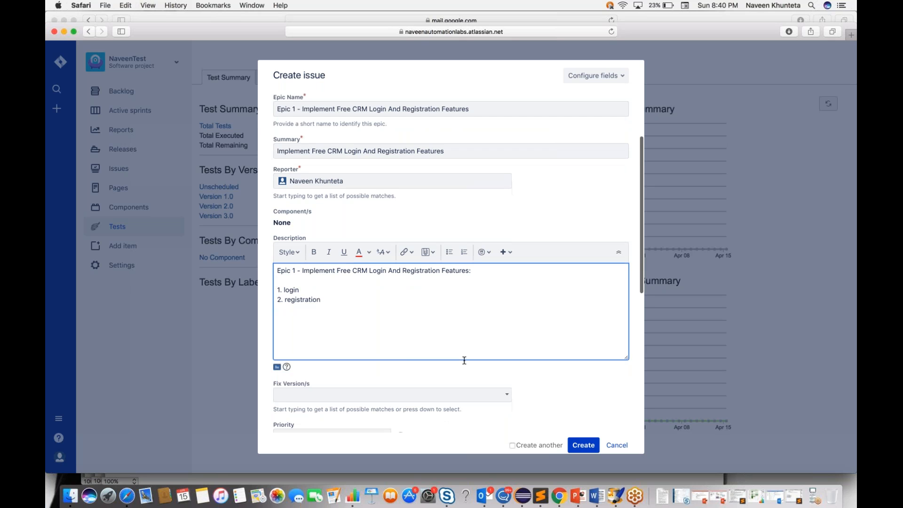
scroll(464, 360, "down", 4)
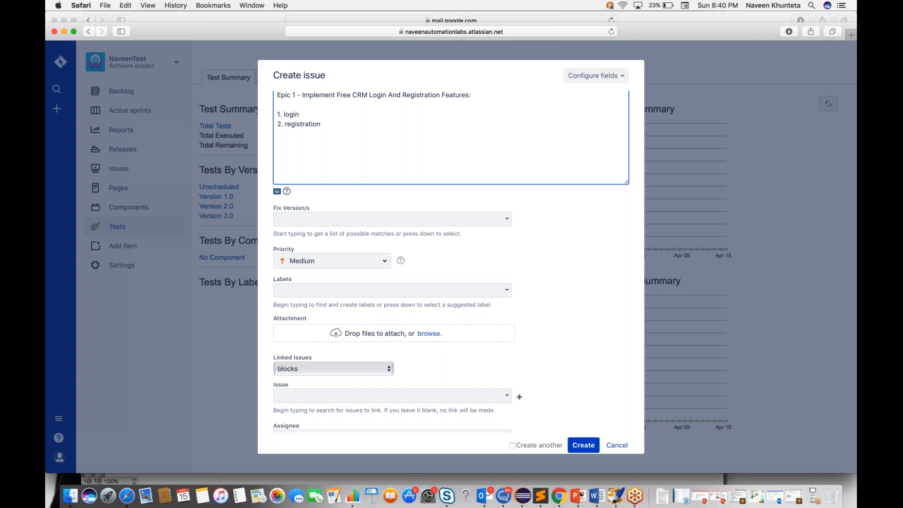
left_click(332, 261)
left_click(337, 281)
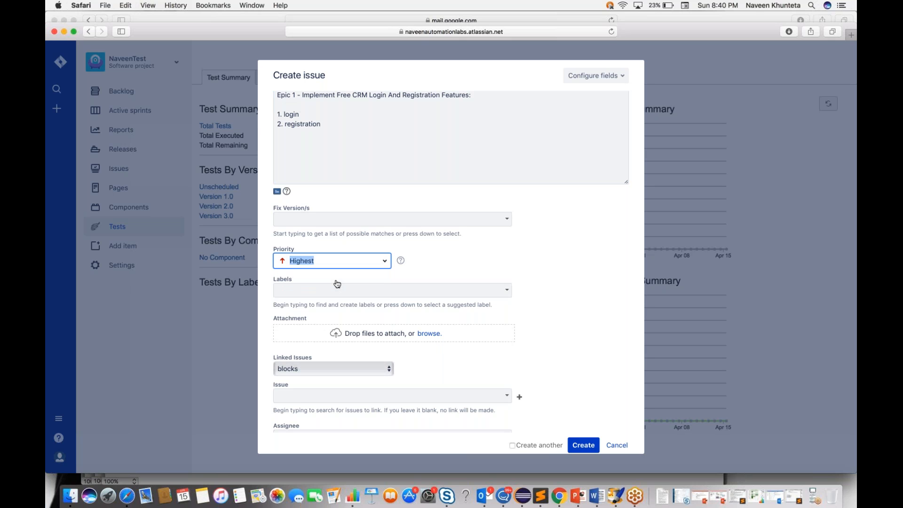
left_click(436, 258)
scroll(436, 258, "down", 5)
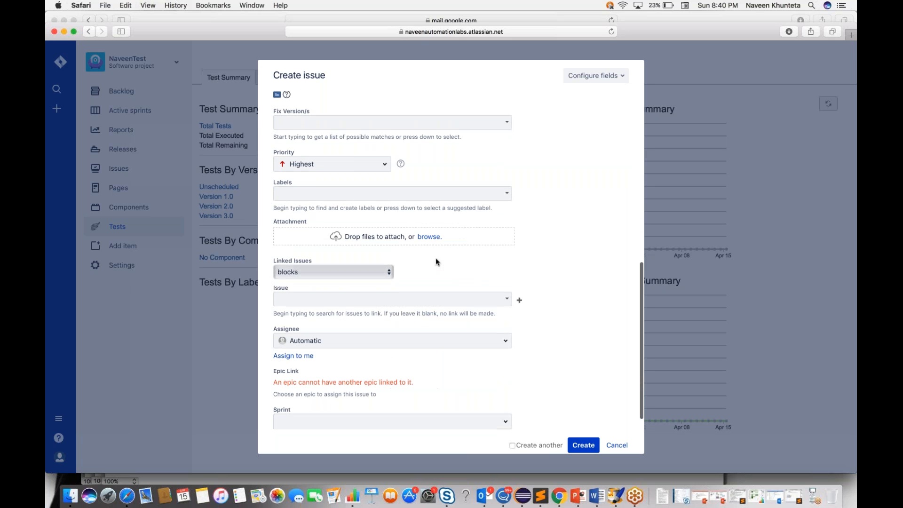
scroll(436, 258, "down", 1)
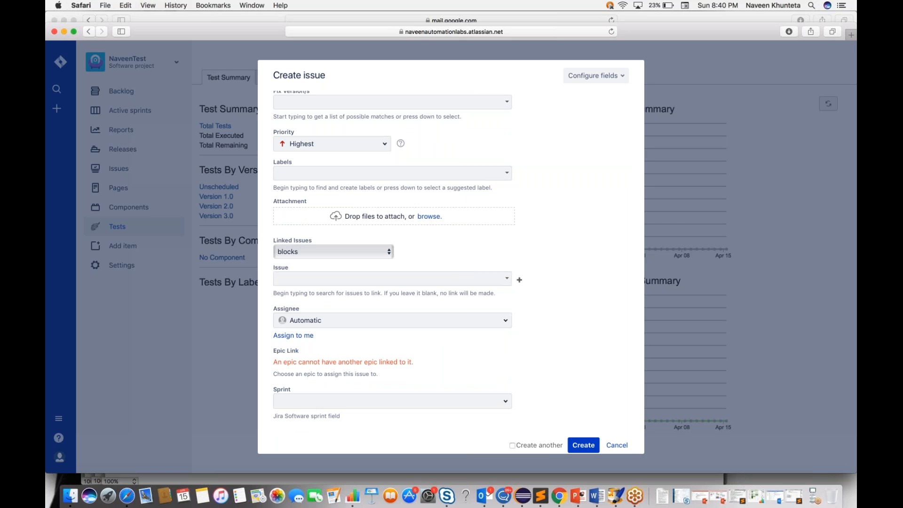
scroll(435, 242, "down", 1)
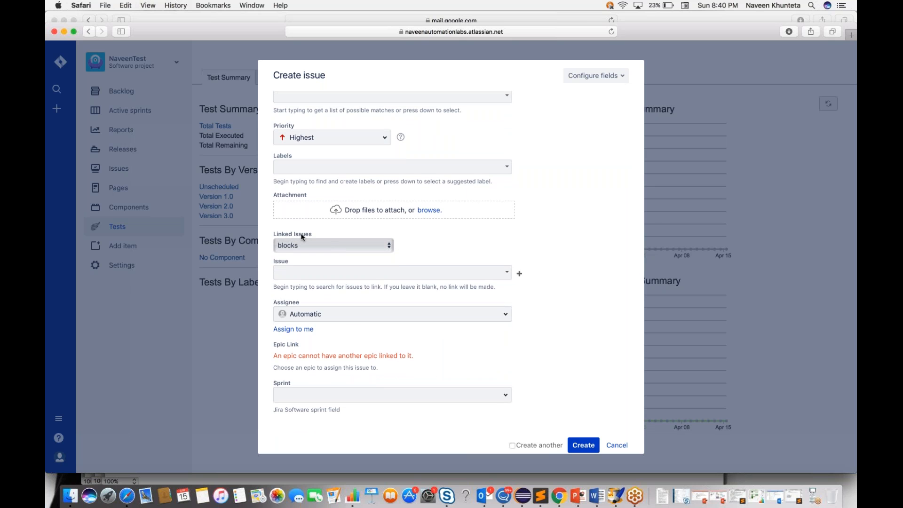
left_click(349, 248)
key("Down")
key("Down")
key("Down")
key("Down")
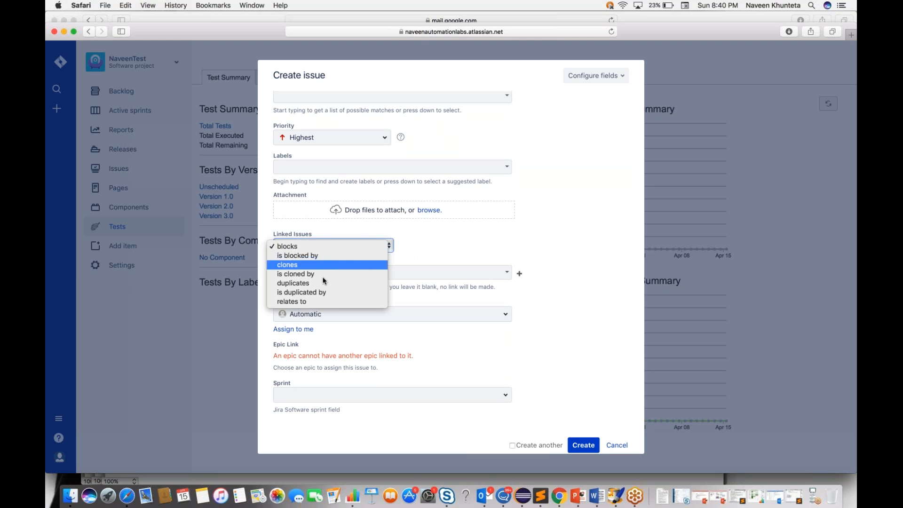
left_click(409, 251)
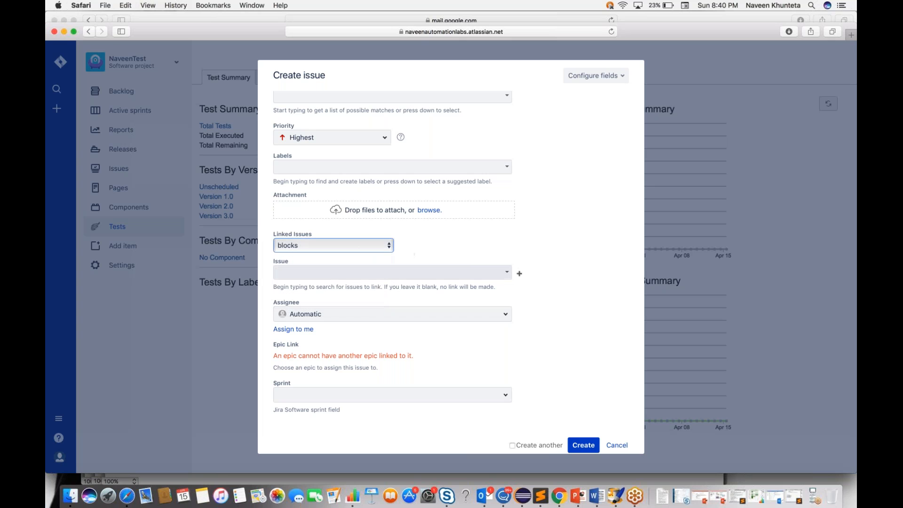
scroll(393, 291, "down", 1)
Step: Assign the epic to yourself, place it in Sample Sprint 2, and create it
left_click(305, 331)
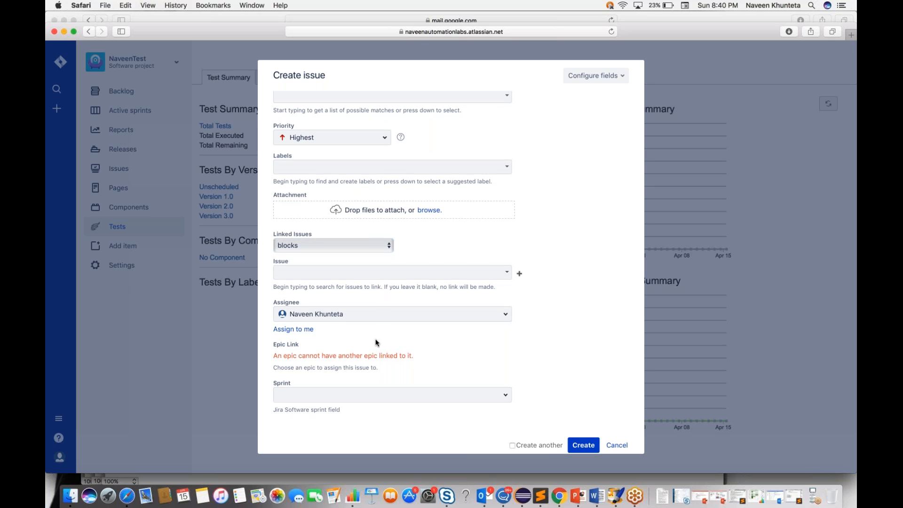
left_click(506, 396)
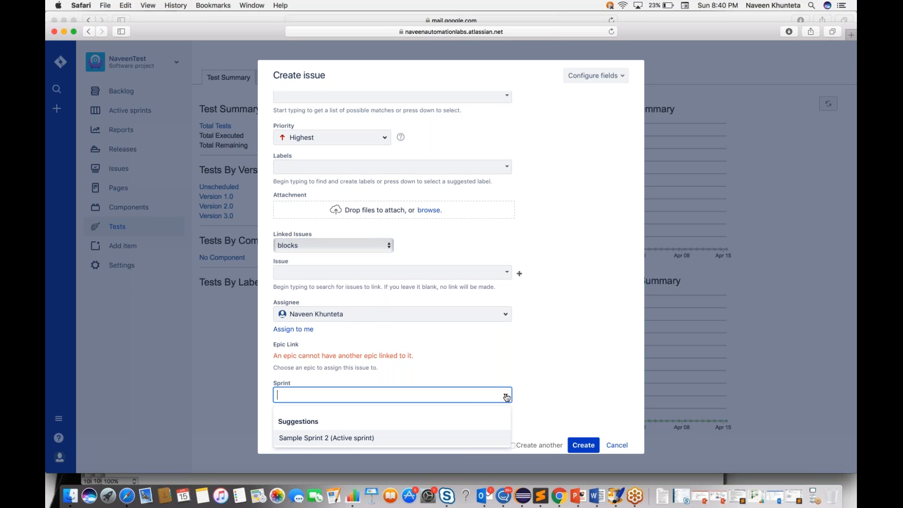
left_click(365, 438)
left_click(372, 424)
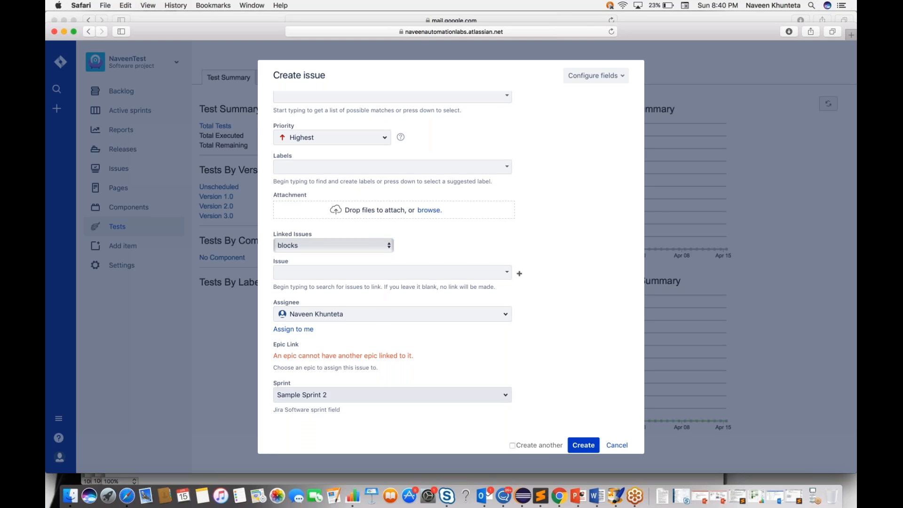
scroll(392, 329, "down", 1)
scroll(411, 358, "down", 3)
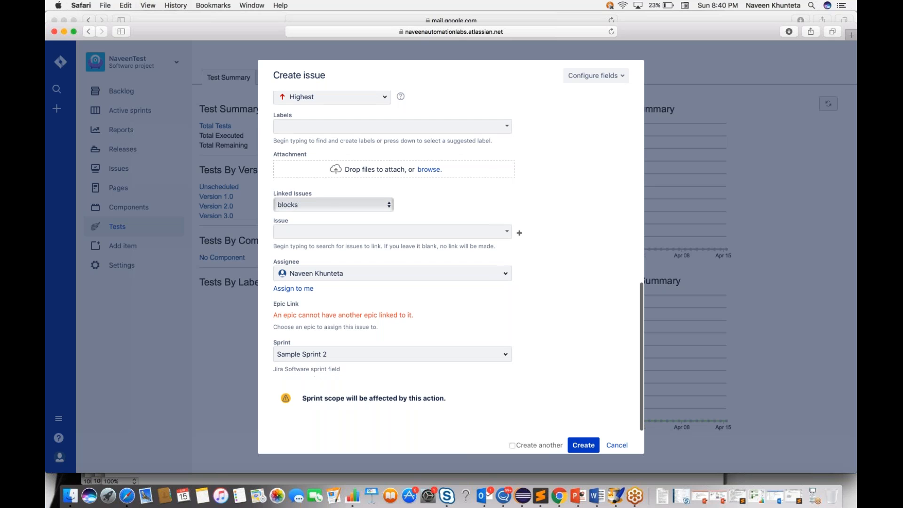
left_click(584, 445)
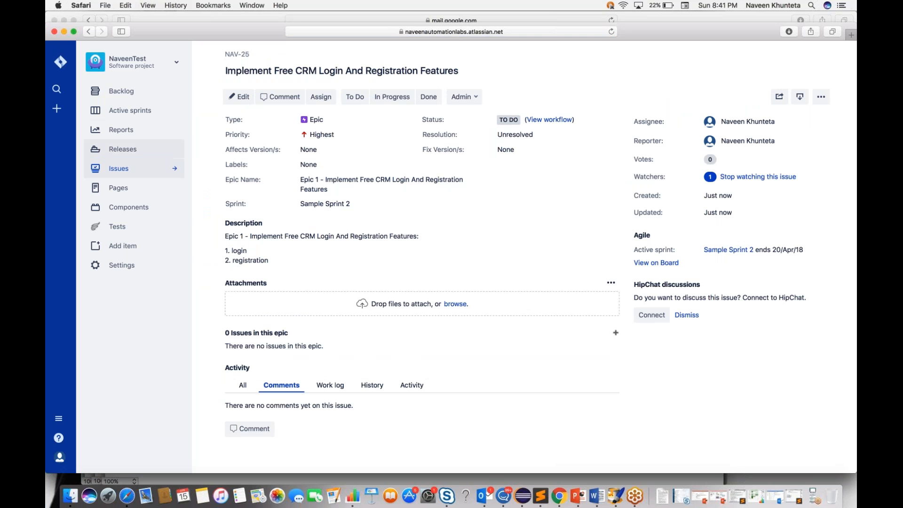
Step: Start a new Story summarised 'Login US -1' and paste the same text into its description
left_click(61, 114)
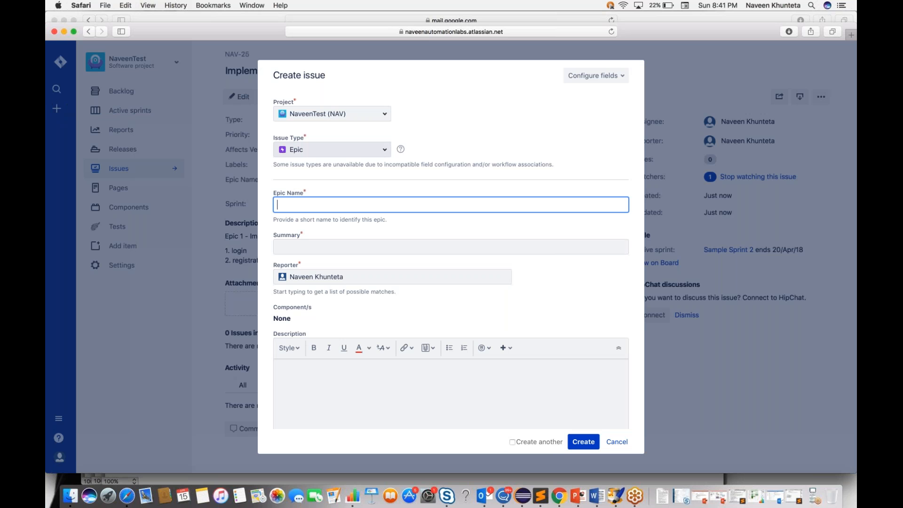
left_click(385, 149)
left_click(325, 189)
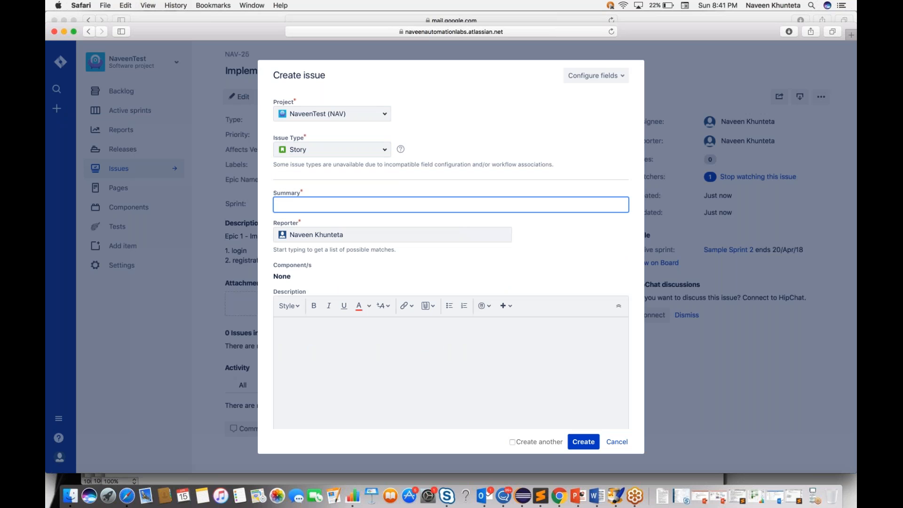
type("Login US1 -1")
key("super+a")
key("super+c")
left_click(352, 235)
key("super+a")
key("Tab")
key("super+v")
Step: Assign the story to yourself, set priority High, and create it
scroll(451, 258, "down", 3)
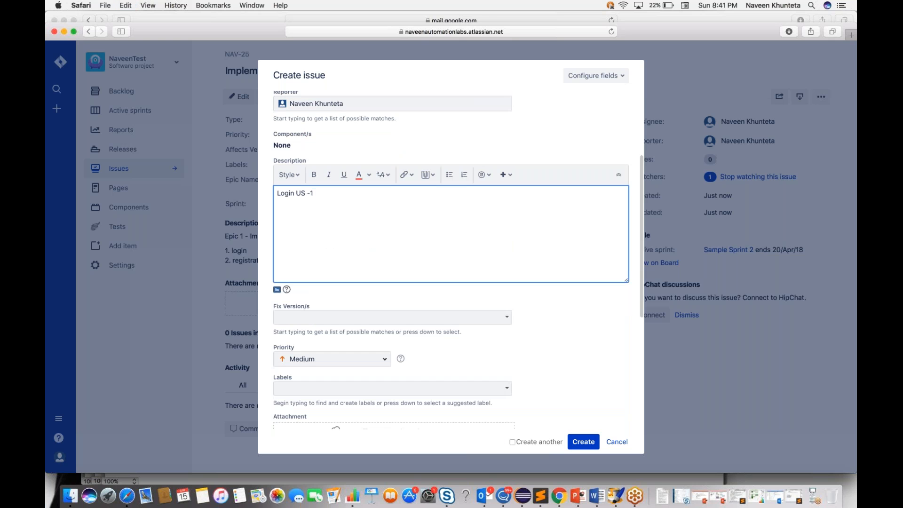
scroll(450, 259, "down", 5)
scroll(294, 330, "down", 1)
left_click(294, 322)
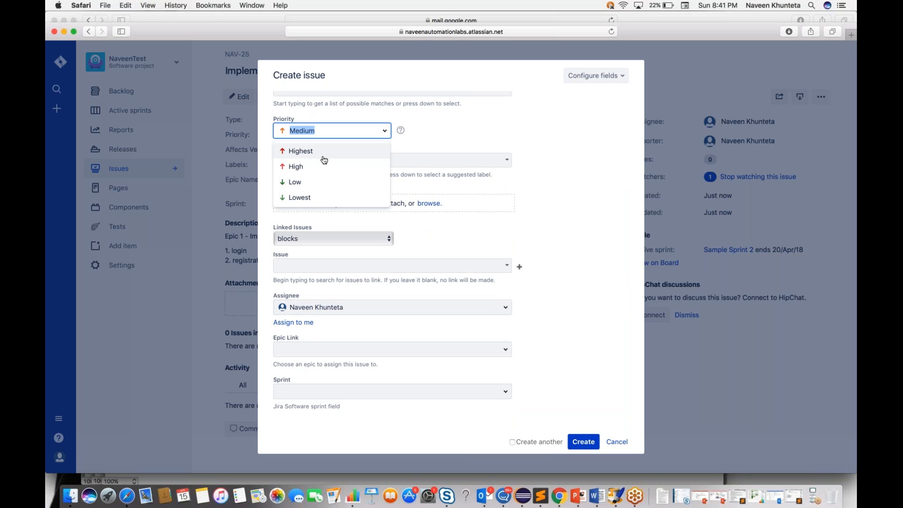
left_click(296, 167)
left_click(584, 442)
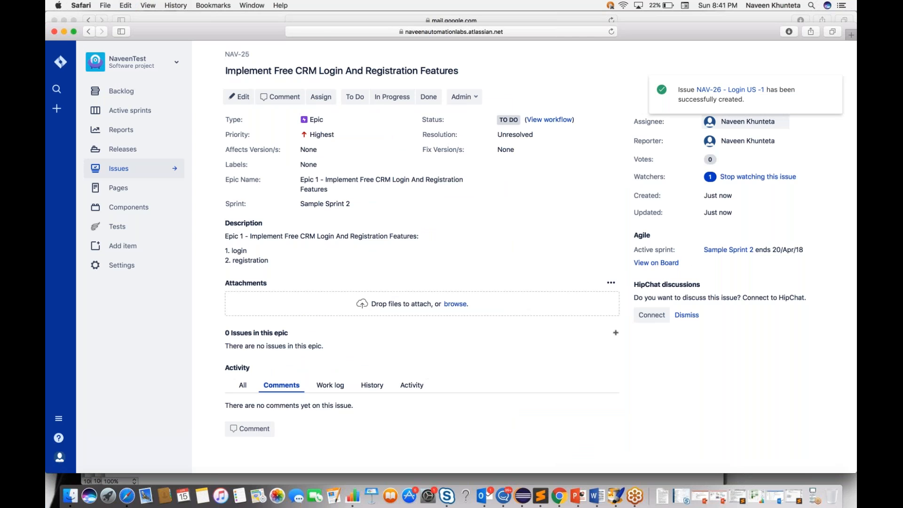
Step: Open story NAV-26 for editing and set its Epic Link to Epic 1
left_click(730, 90)
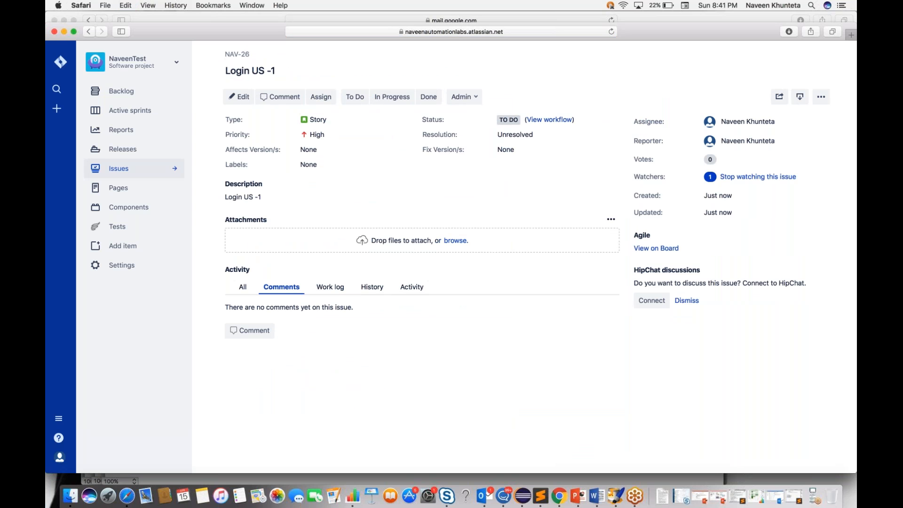
left_click(245, 100)
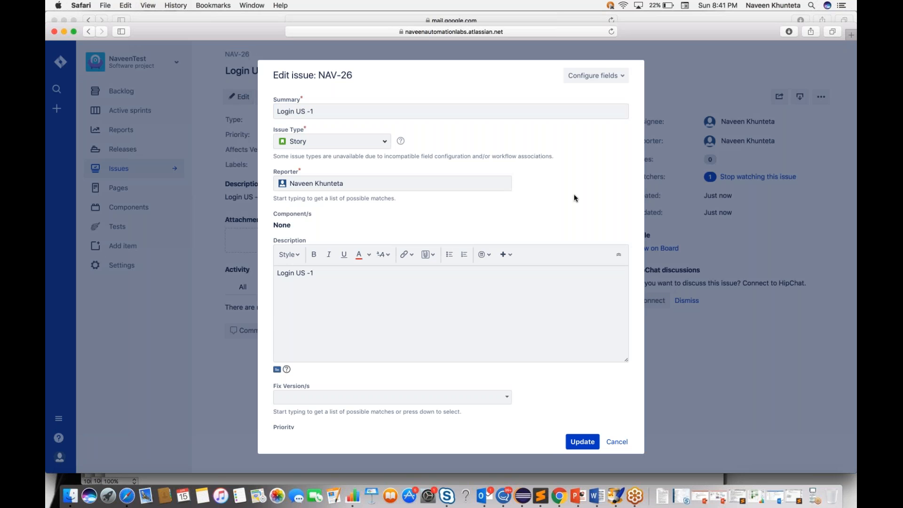
scroll(574, 194, "down", 5)
scroll(557, 319, "down", 8)
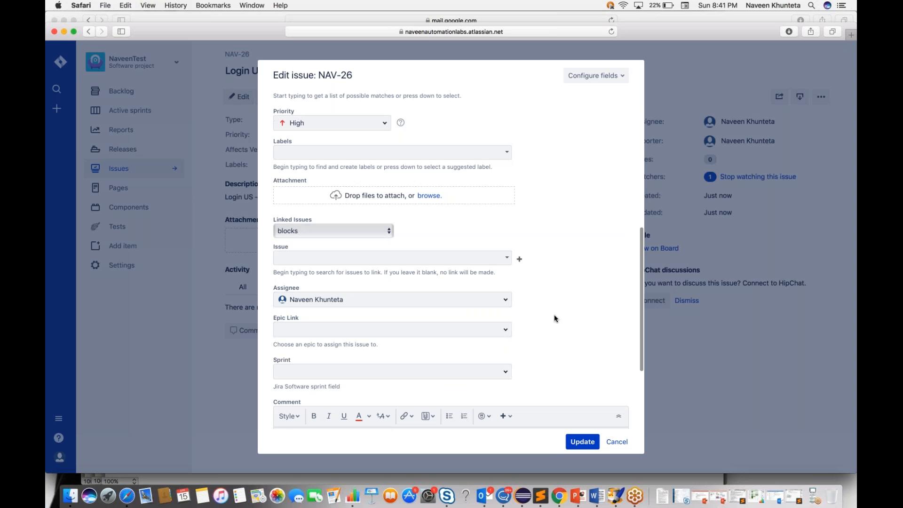
left_click(506, 332)
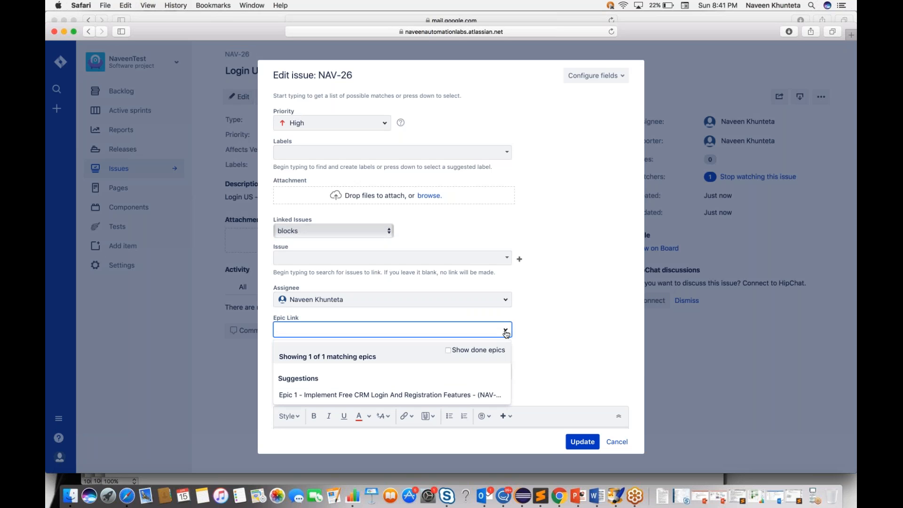
left_click(397, 395)
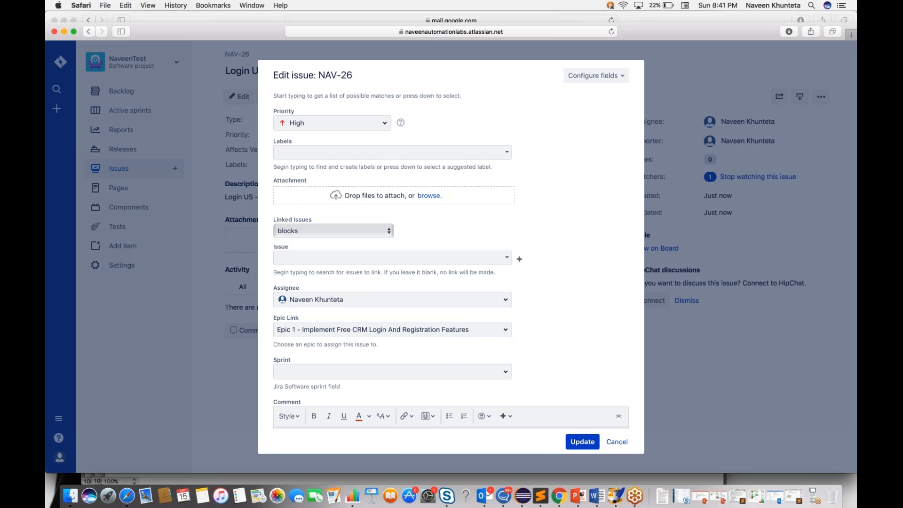
Step: Leave the sprint empty, save the story, and open the linked epic's page
scroll(451, 260, "down", 5)
left_click(504, 271)
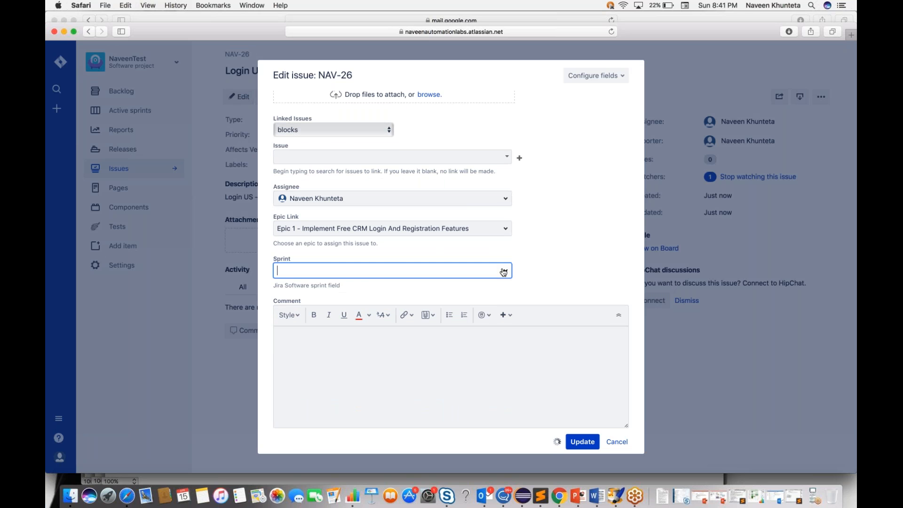
left_click(504, 272)
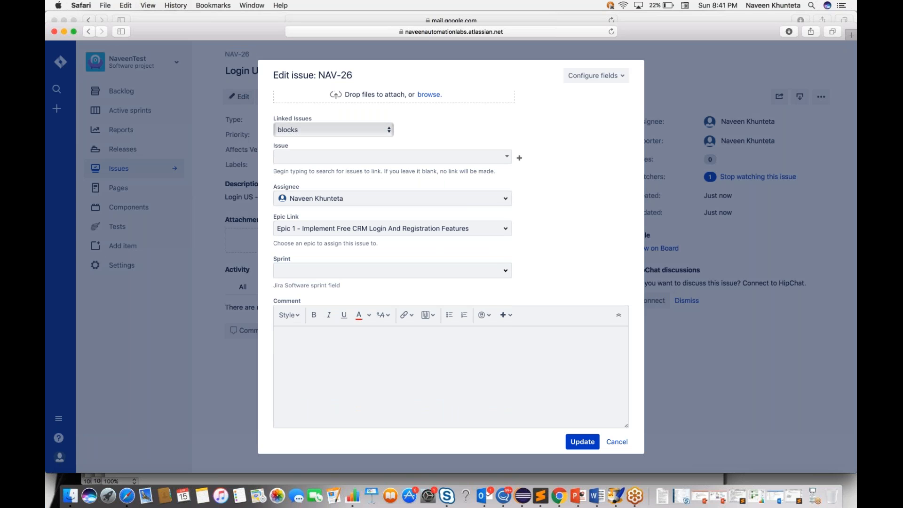
left_click(512, 389)
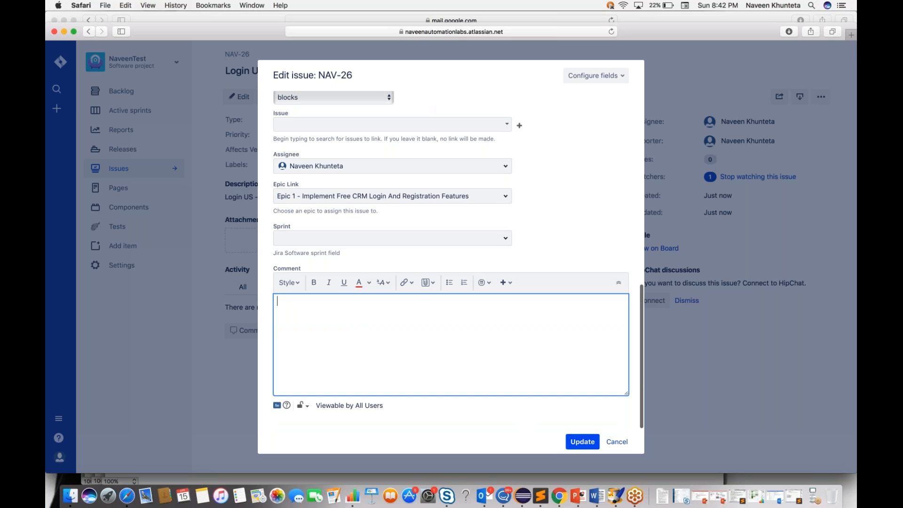
left_click(582, 441)
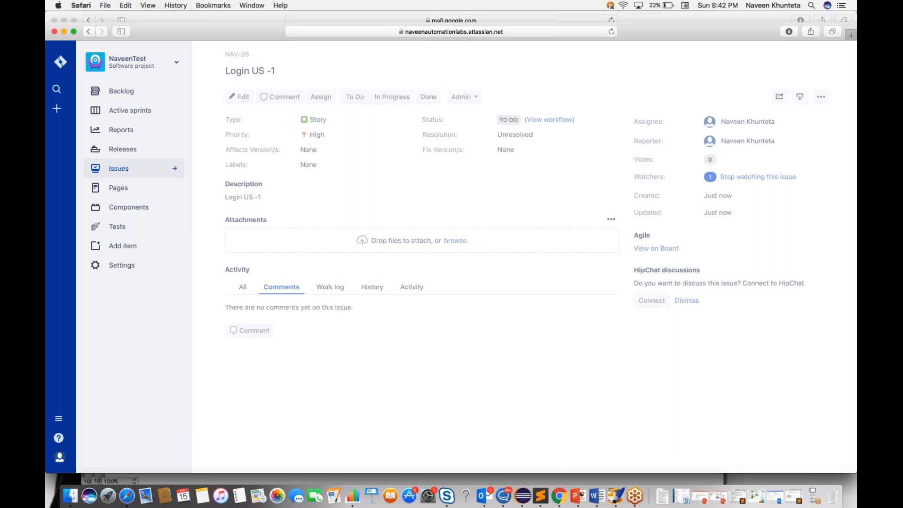
left_click(310, 183)
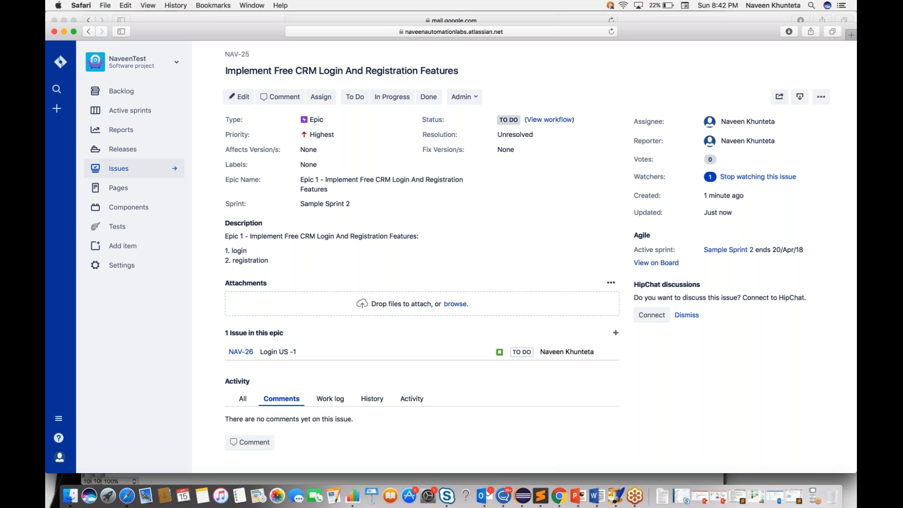
Step: Start a new story 'Registration US -2' with the same text as its description
left_click(57, 109)
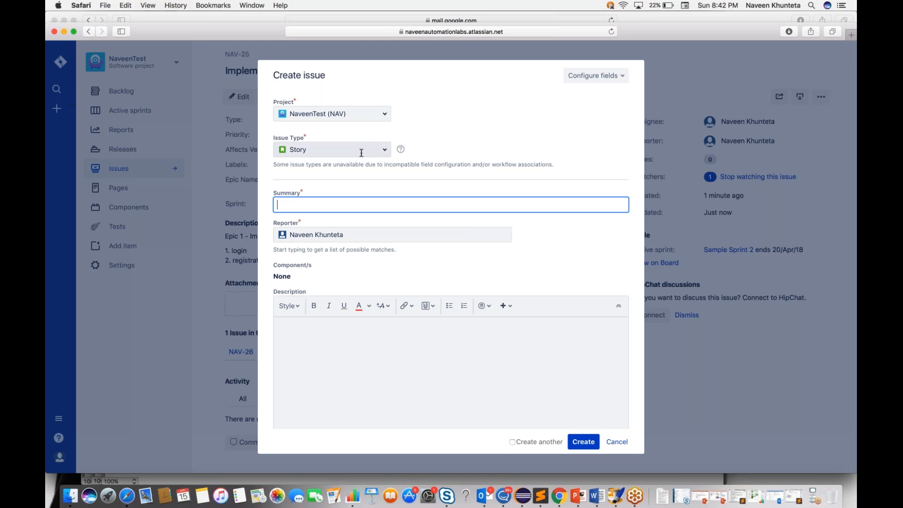
type("Regi")
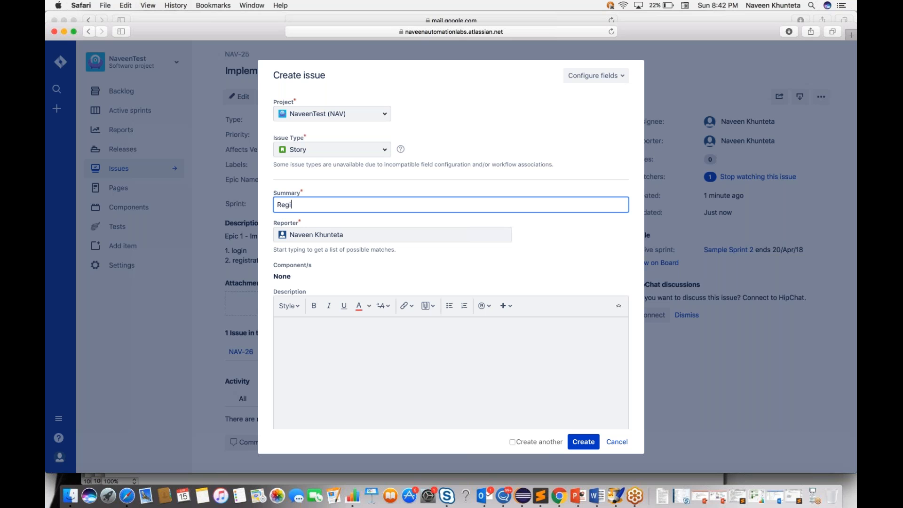
type("stration US -2")
scroll(374, 268, "down", 5)
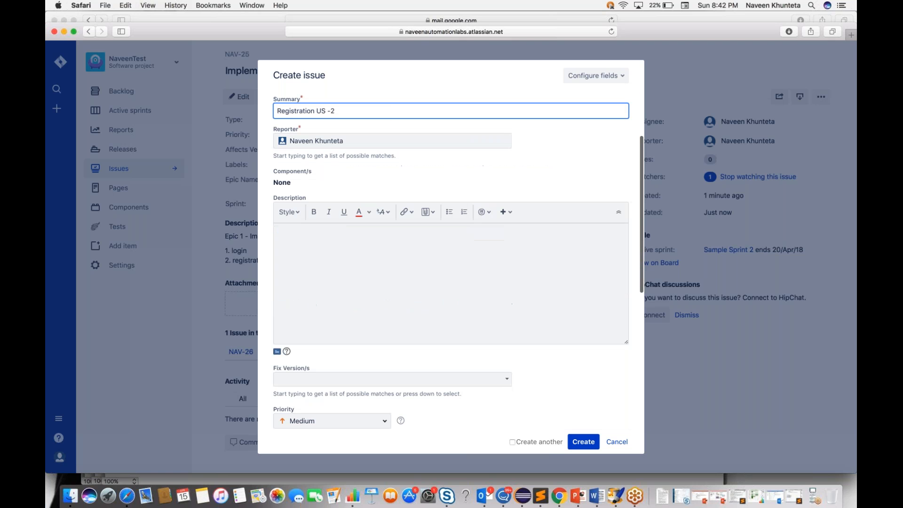
key("super+a")
key("super+c")
left_click(315, 256)
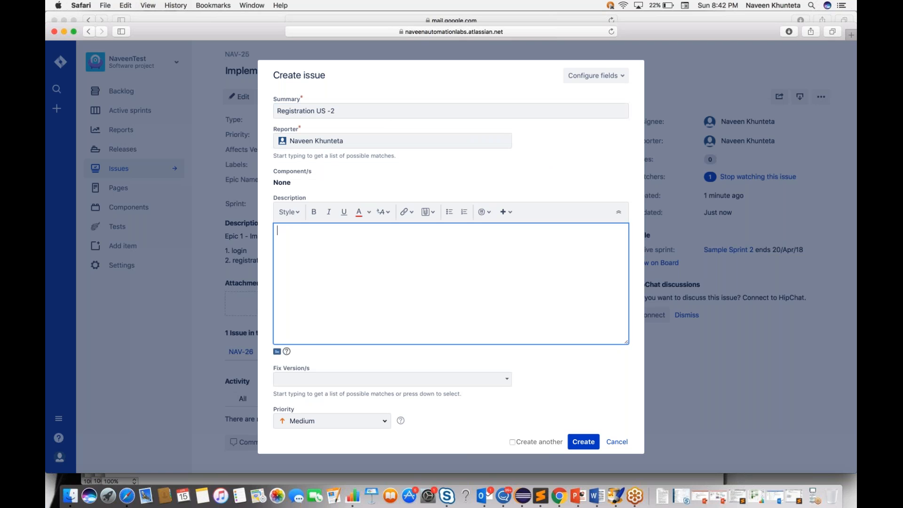
key("super+v")
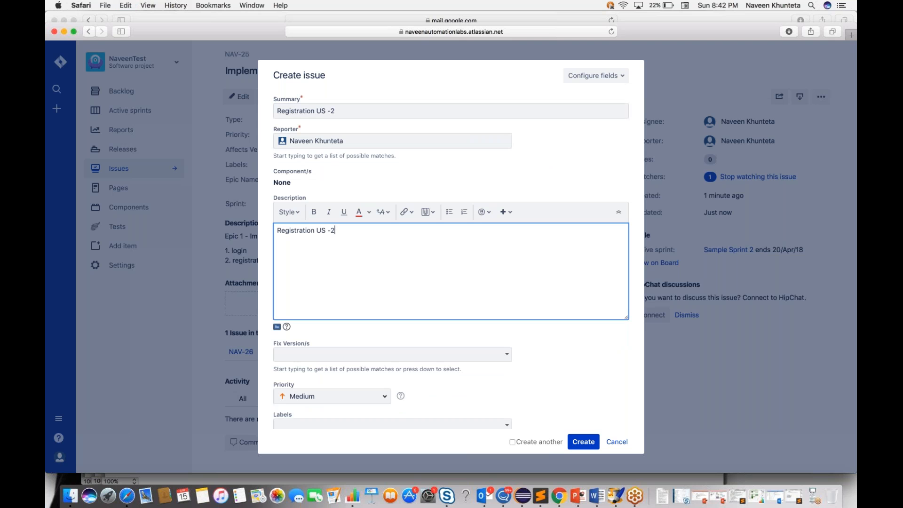
left_click(565, 364)
Step: Set priority to Highest, link it to Epic 1, and create the story
scroll(565, 363, "down", 2)
scroll(565, 363, "down", 2)
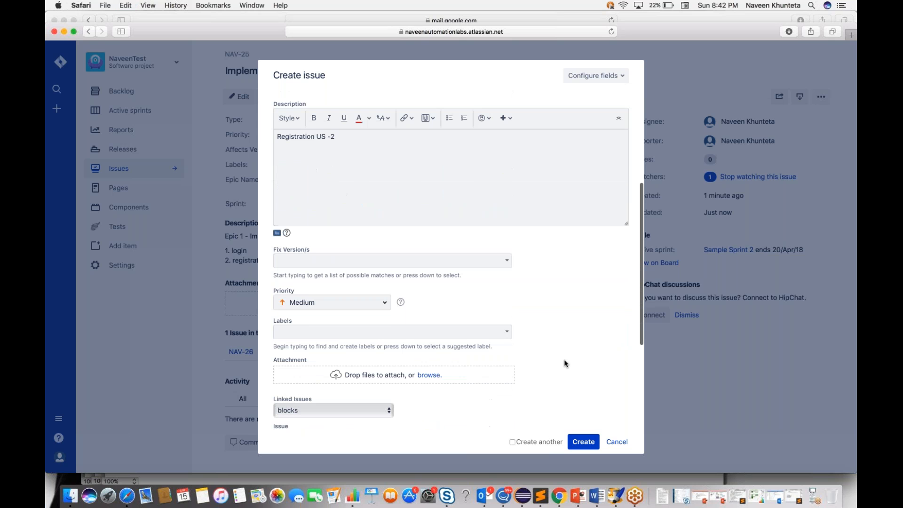
left_click(385, 302)
left_click(324, 323)
scroll(325, 323, "down", 4)
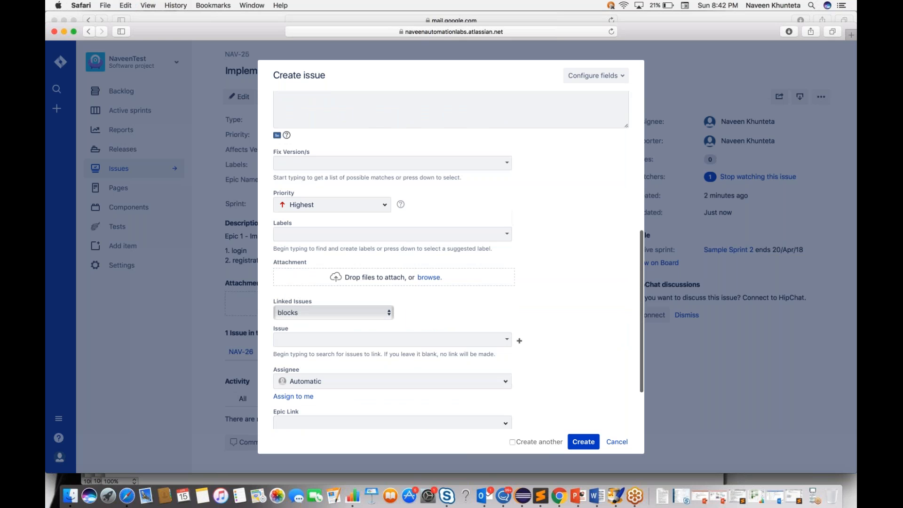
scroll(393, 282, "down", 3)
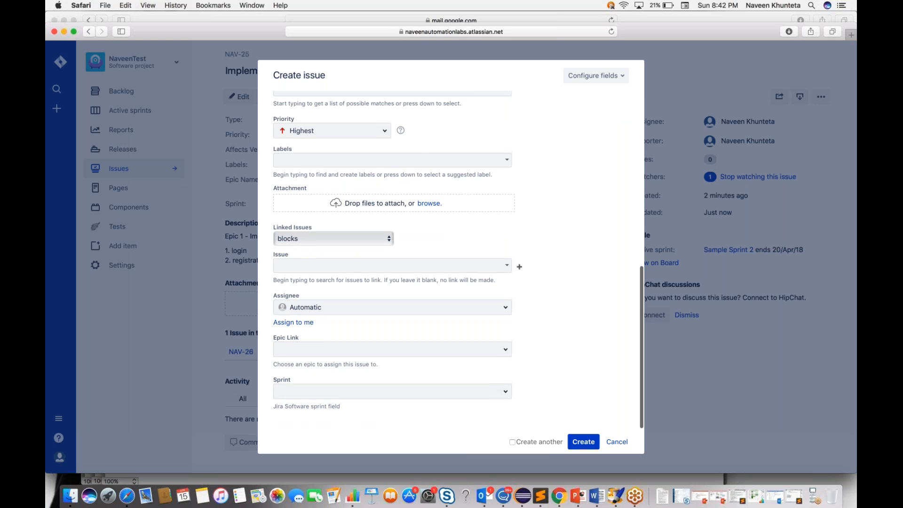
left_click(505, 349)
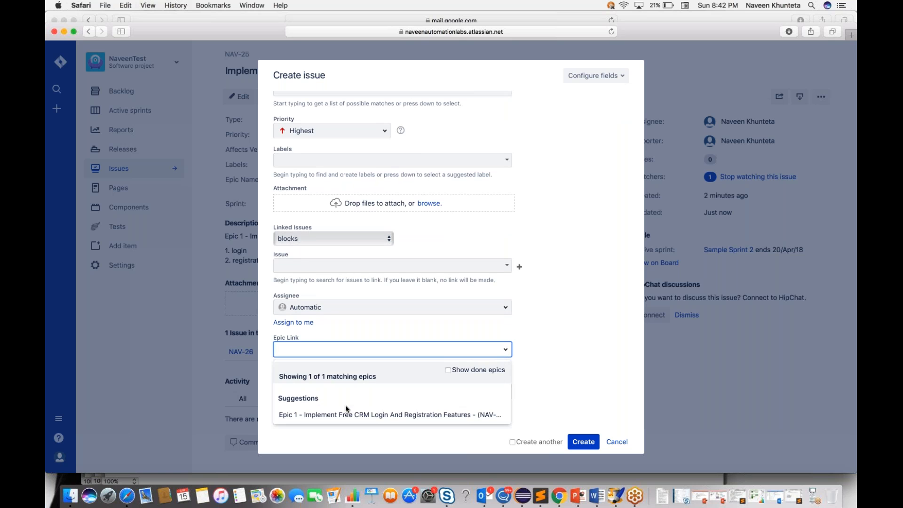
left_click(390, 414)
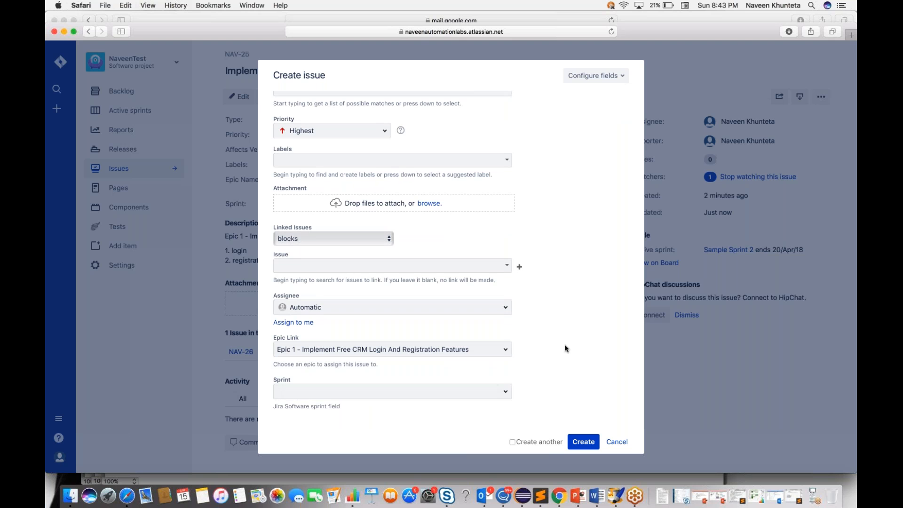
left_click(583, 442)
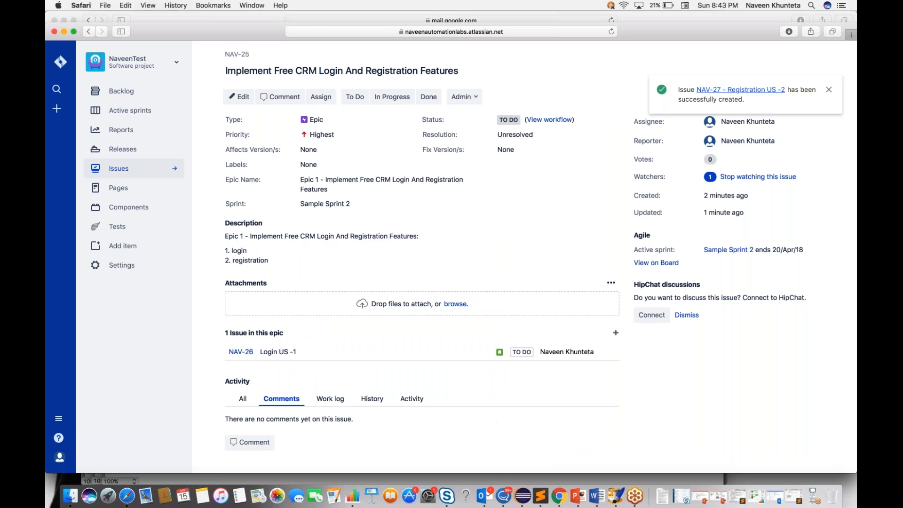
Step: Go from new story NAV-27 back to epic NAV-25, which lists both stories
left_click(708, 90)
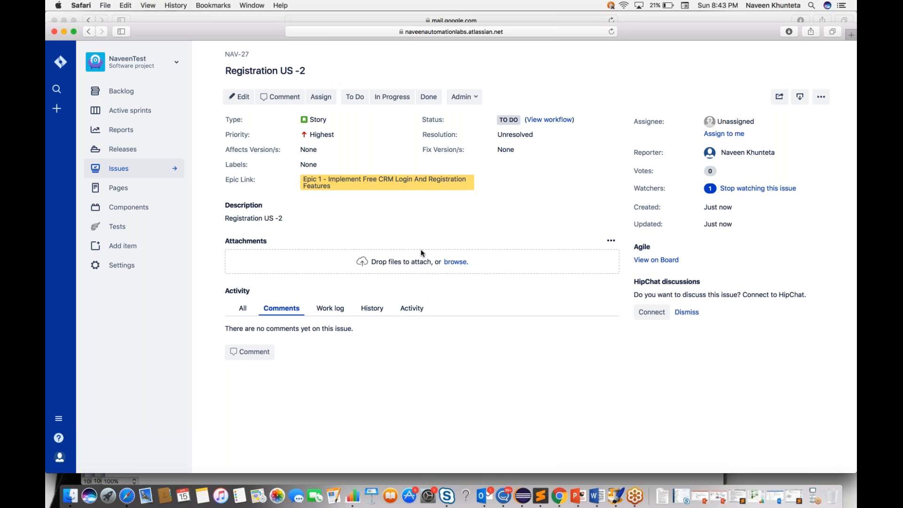
left_click(338, 180)
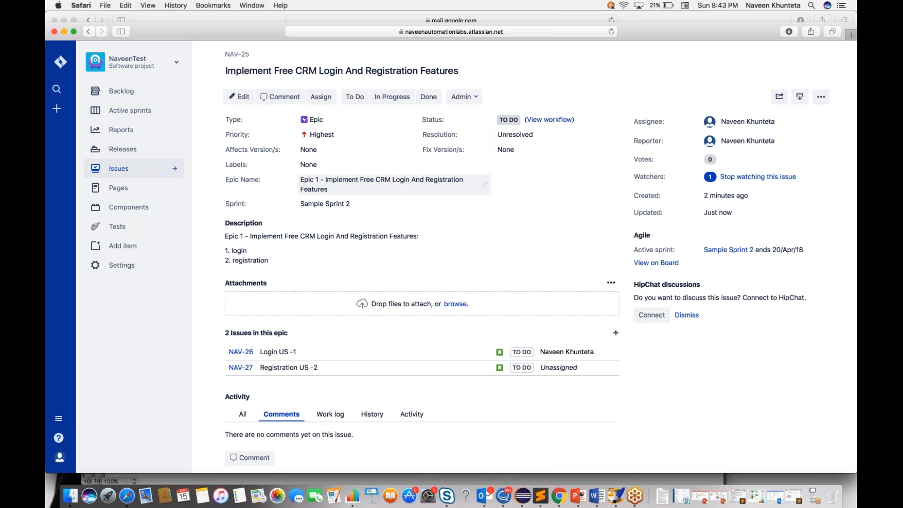
scroll(345, 354, "down", 1)
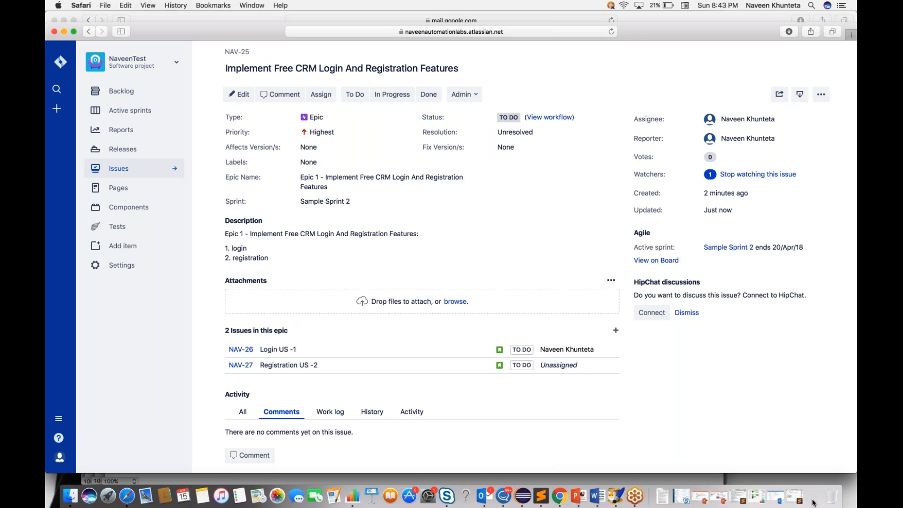
left_click(812, 502)
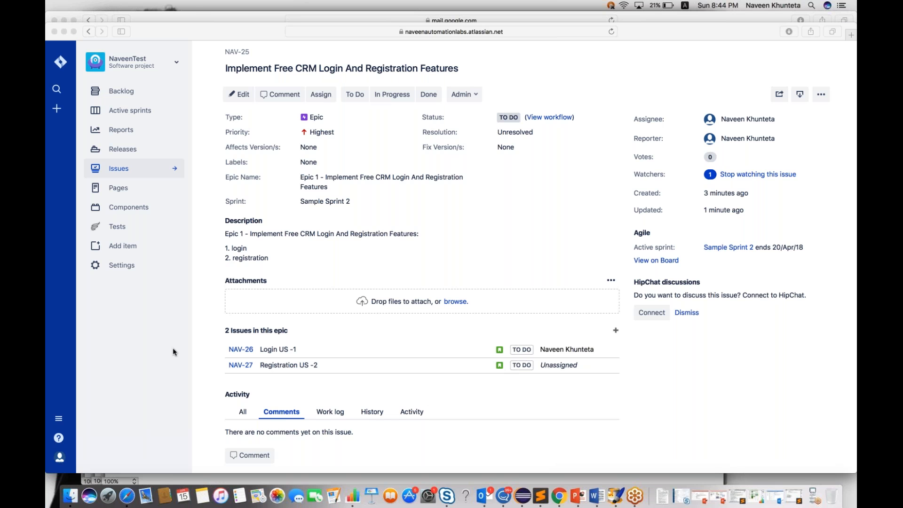
left_click(140, 363)
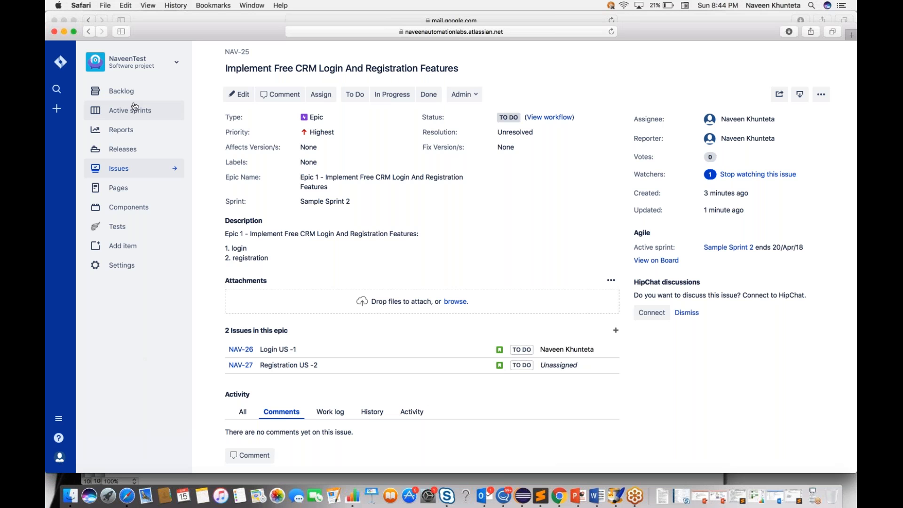
Step: Show the NAV board backlog and scroll through its issues
left_click(121, 92)
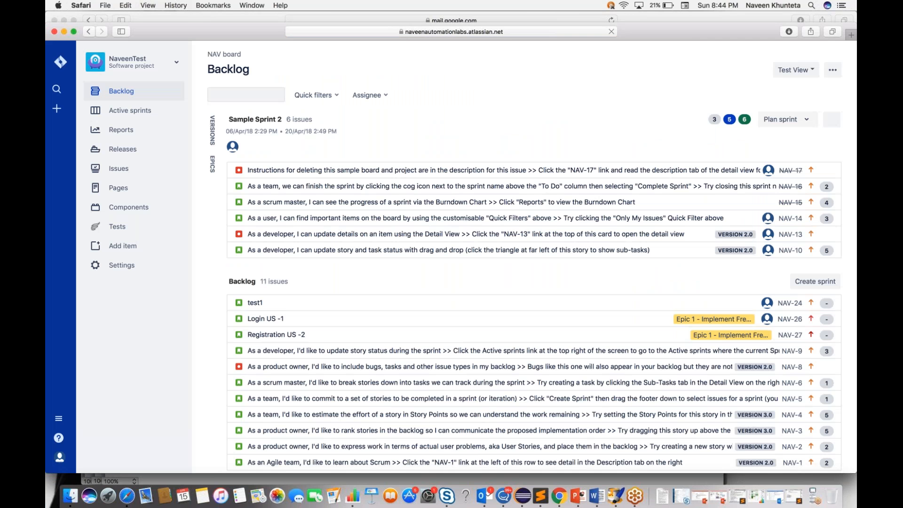
scroll(321, 281, "down", 2)
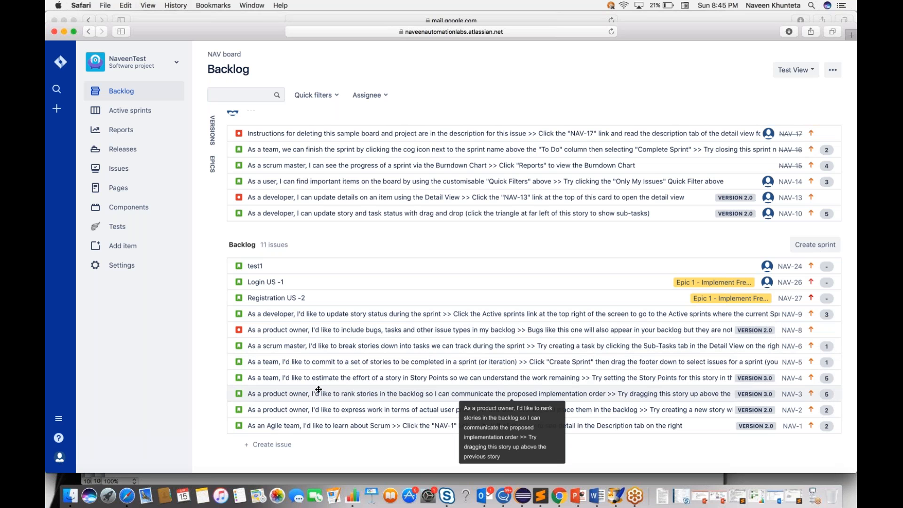
scroll(353, 268, "up", 2)
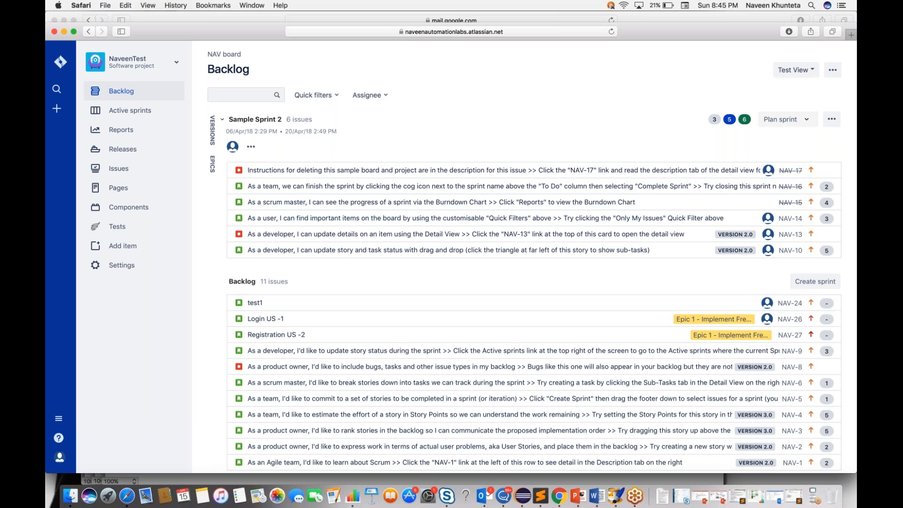
Step: Move NAV-17 and NAV-16 from Sample Sprint 2 into the Backlog, confirming each
left_click_drag(352, 172, 352, 382)
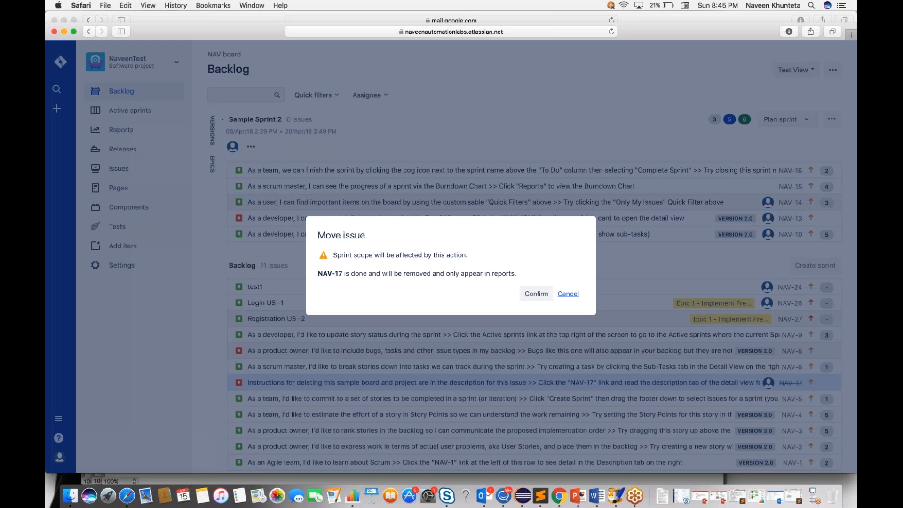
left_click(539, 295)
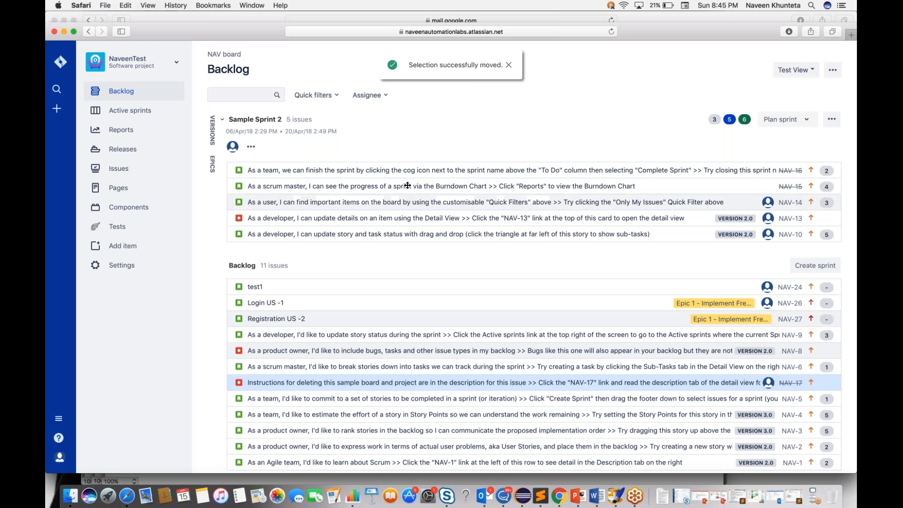
left_click(400, 173)
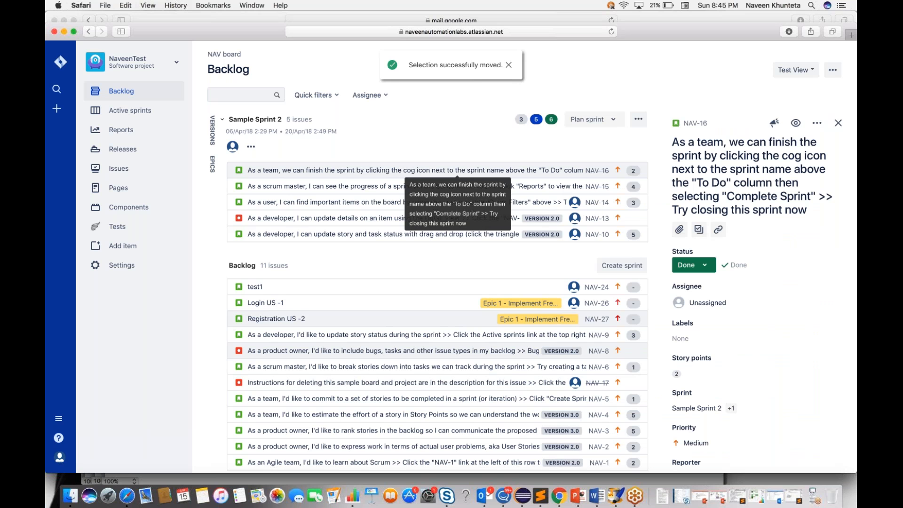
left_click_drag(374, 170, 376, 334)
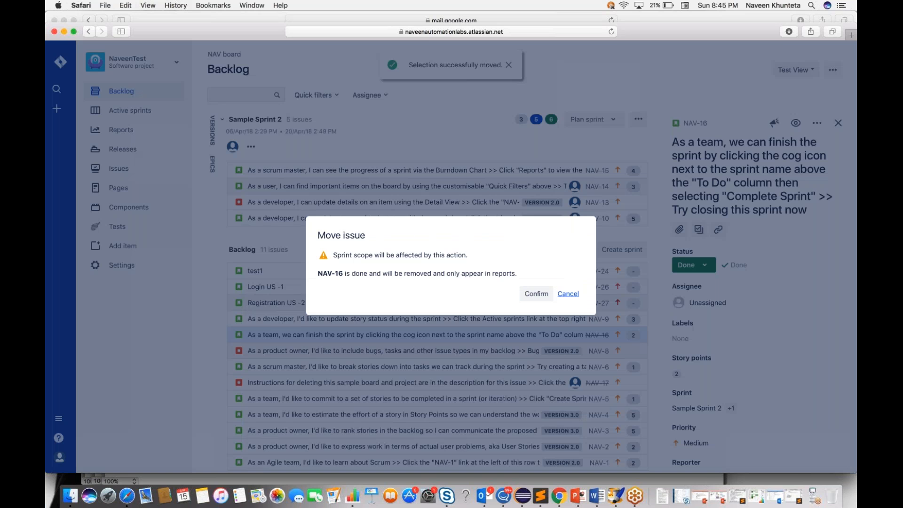
left_click(536, 293)
Step: Move NAV-15, NAV-14, NAV-13 and NAV-10 to the Backlog, then reorder NAV-14 and test1
left_click_drag(376, 170, 380, 365)
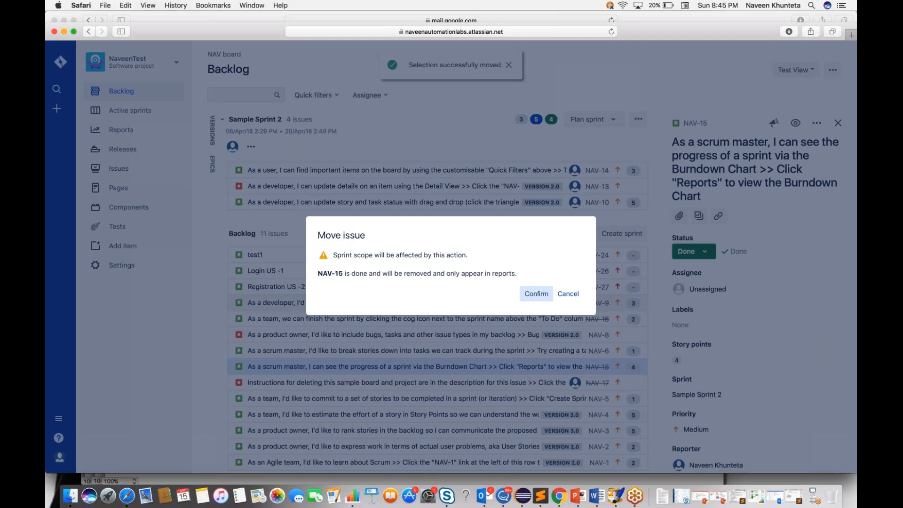
left_click(536, 294)
left_click_drag(377, 171, 380, 374)
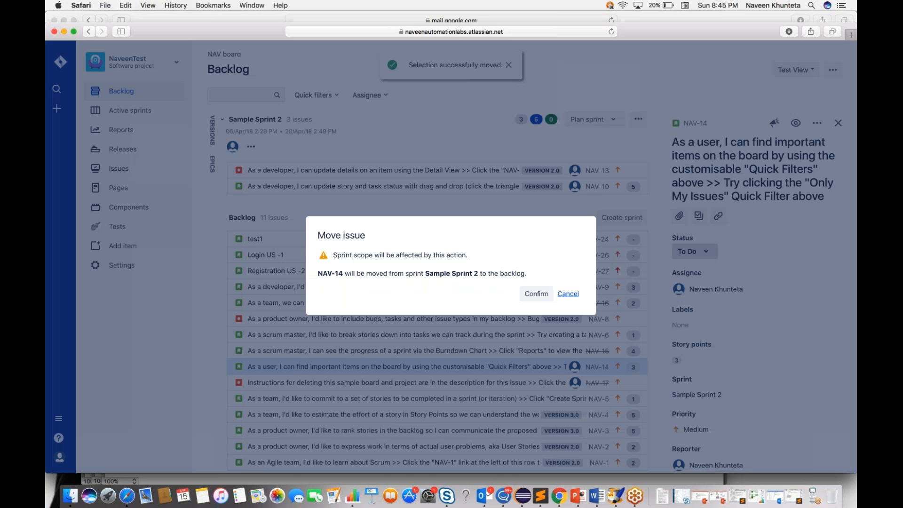
left_click(536, 294)
left_click_drag(376, 171, 376, 327)
left_click(536, 294)
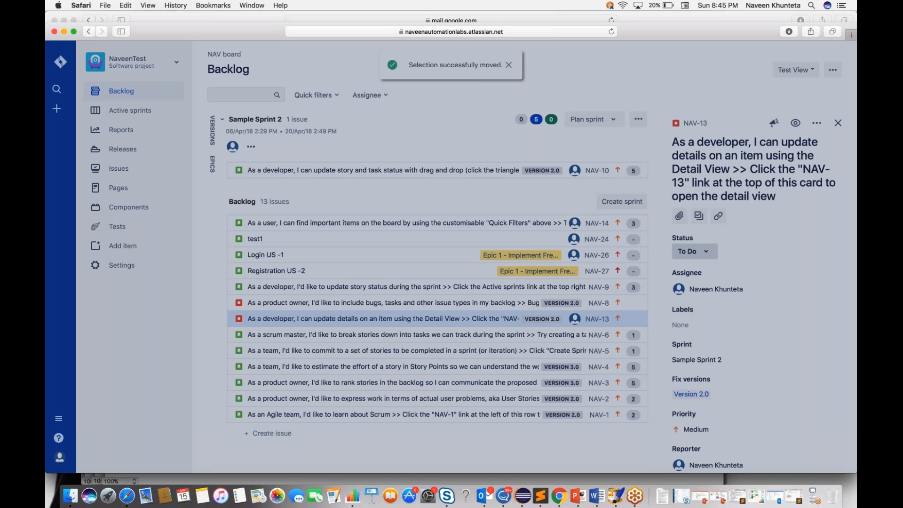
left_click_drag(511, 170, 511, 322)
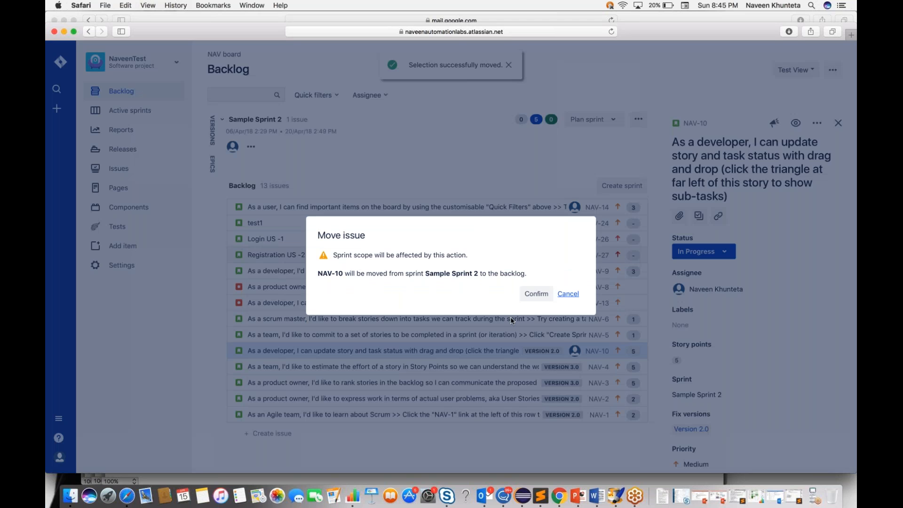
left_click(536, 293)
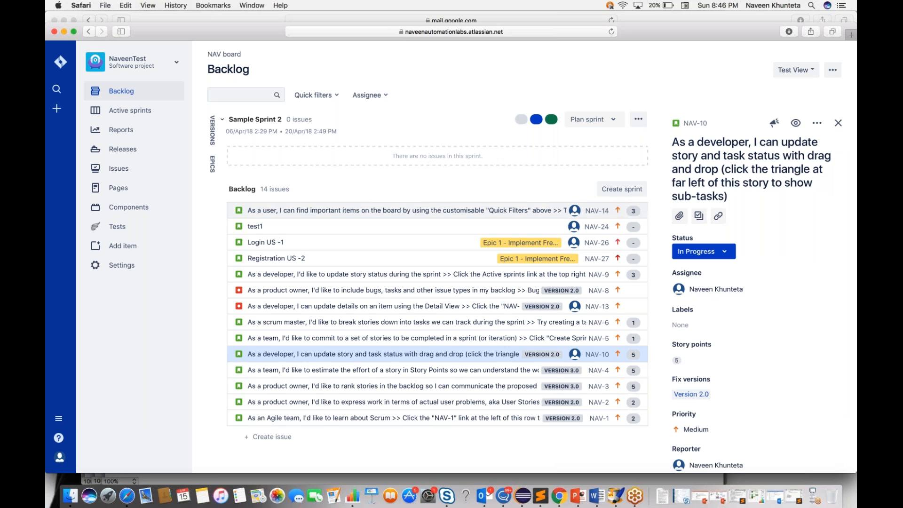
left_click_drag(387, 211, 389, 333)
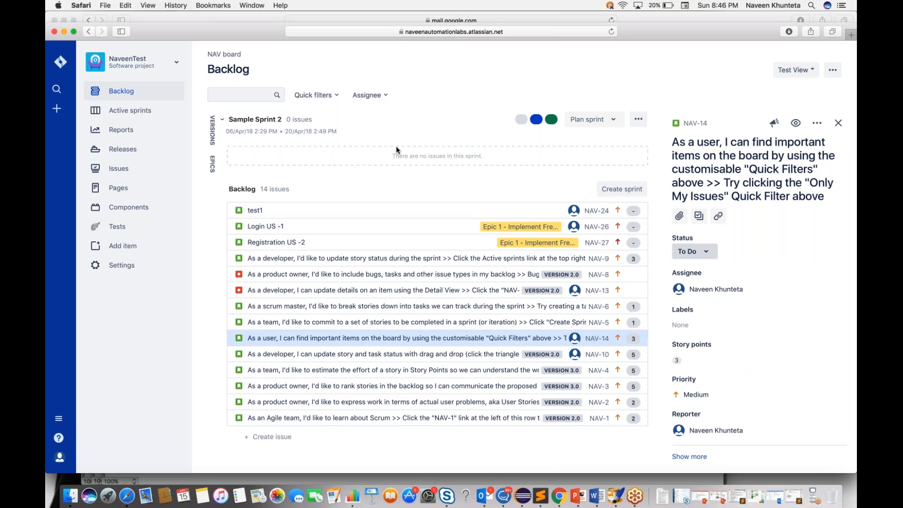
left_click_drag(350, 215, 357, 243)
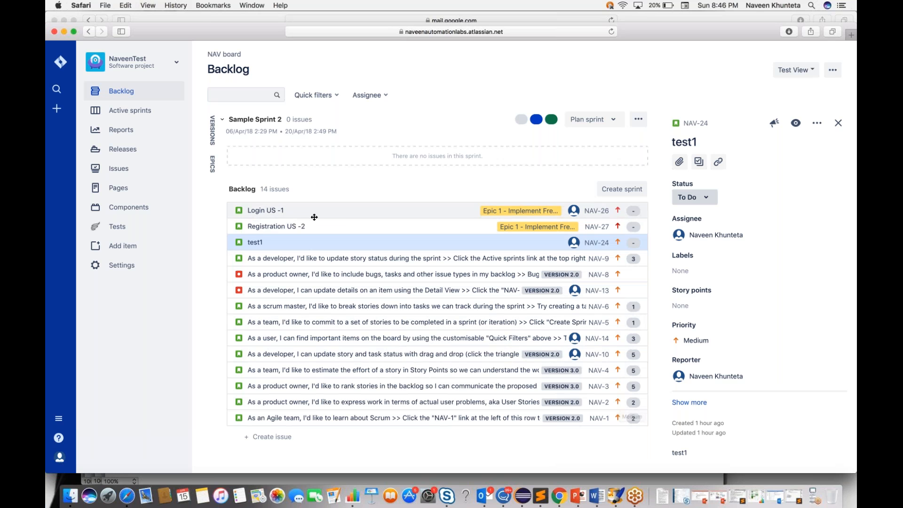
Step: Add Login US -1 to Sample Sprint 2 and view the sprint board
left_click_drag(296, 214, 306, 158)
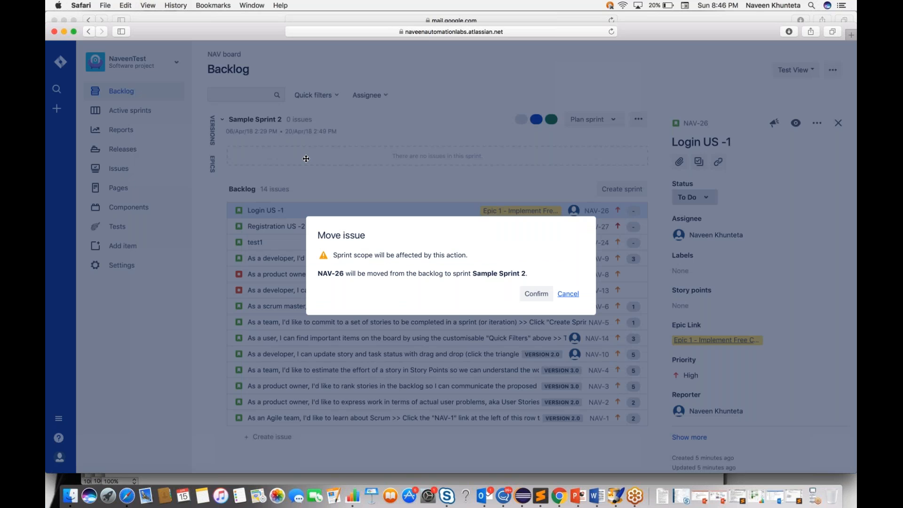
left_click(536, 294)
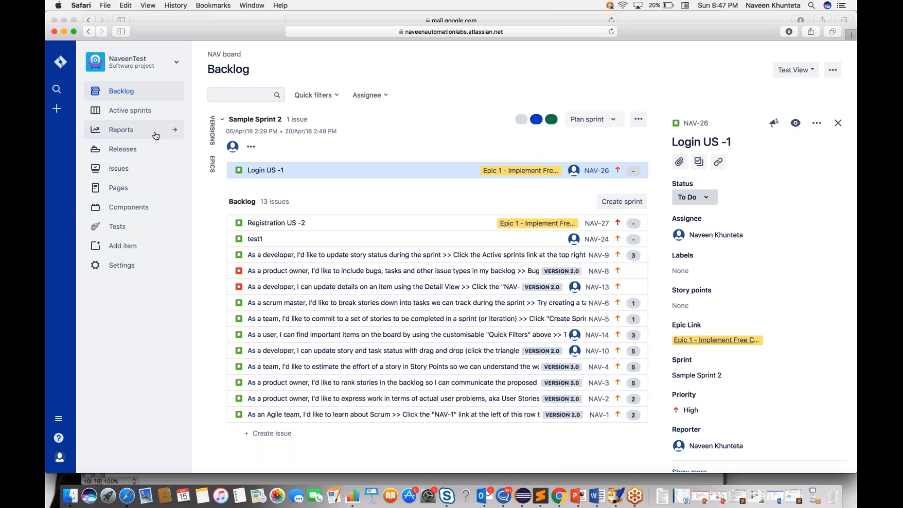
left_click(136, 113)
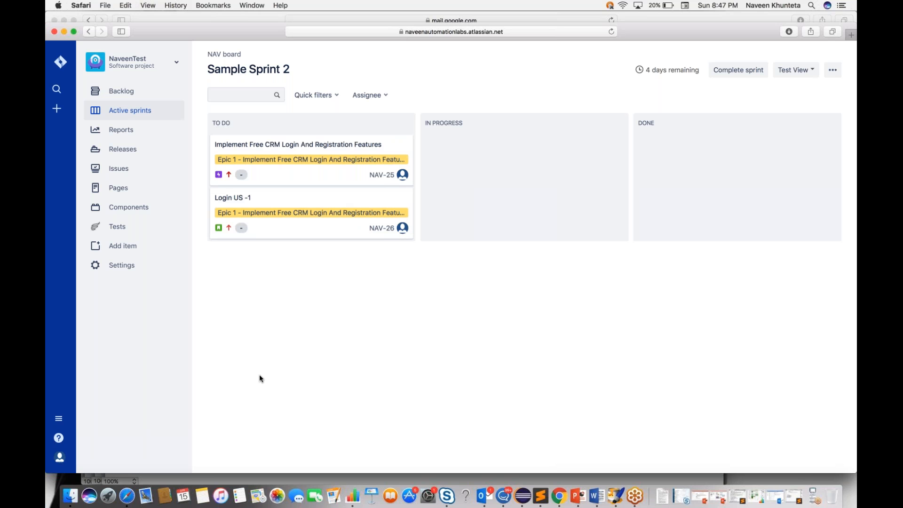
Step: Review the Login US -1 story and the epic's issue details on the sprint board
left_click(235, 198)
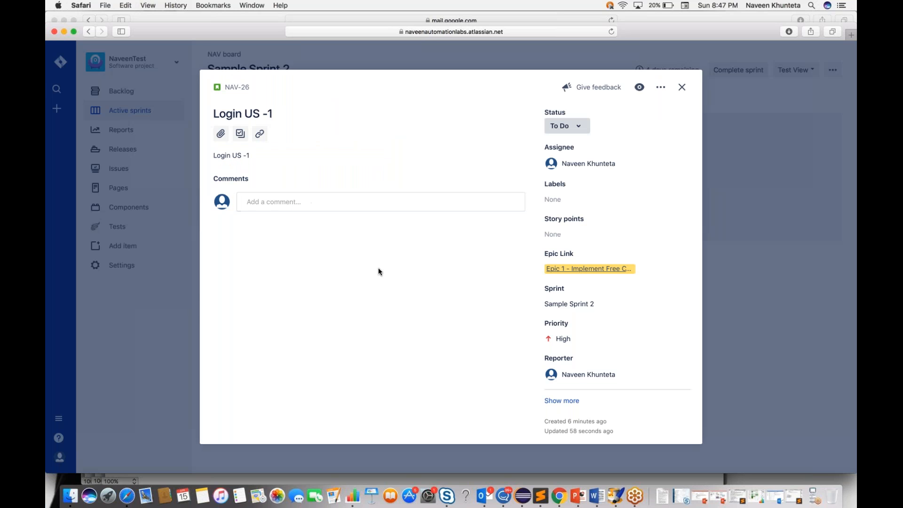
key("Escape")
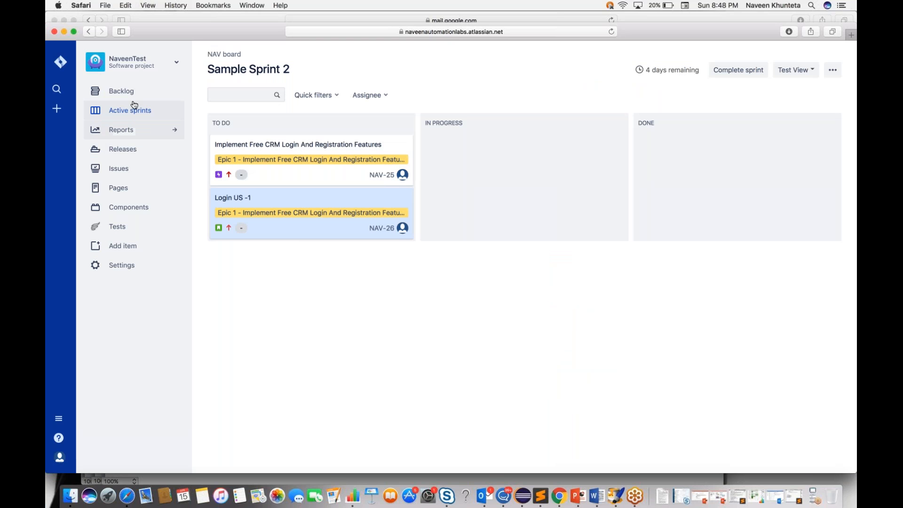
left_click(239, 199)
scroll(475, 263, "down", 1)
scroll(475, 262, "up", 1)
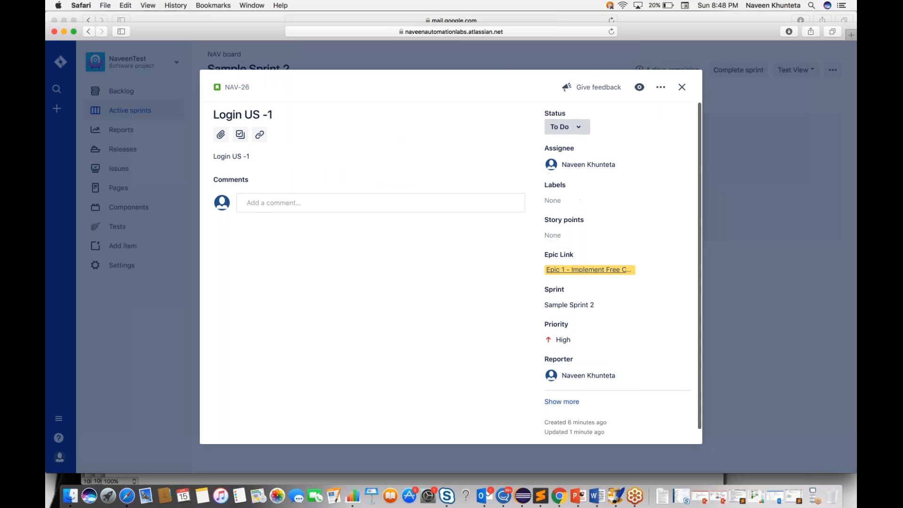
key("Escape")
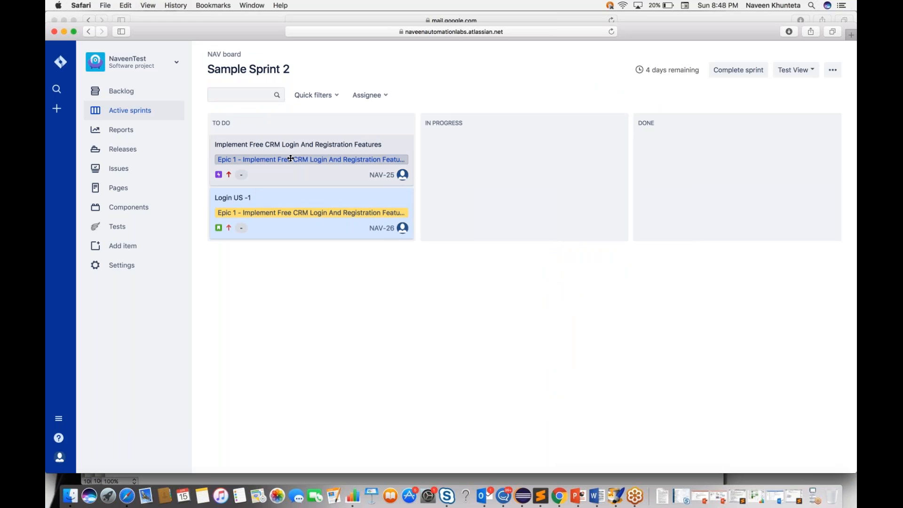
left_click(291, 158)
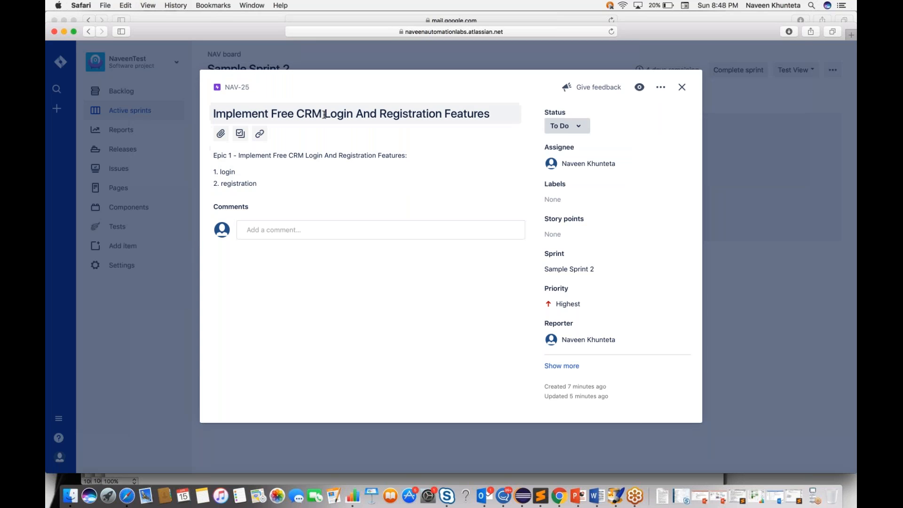
left_click(259, 134)
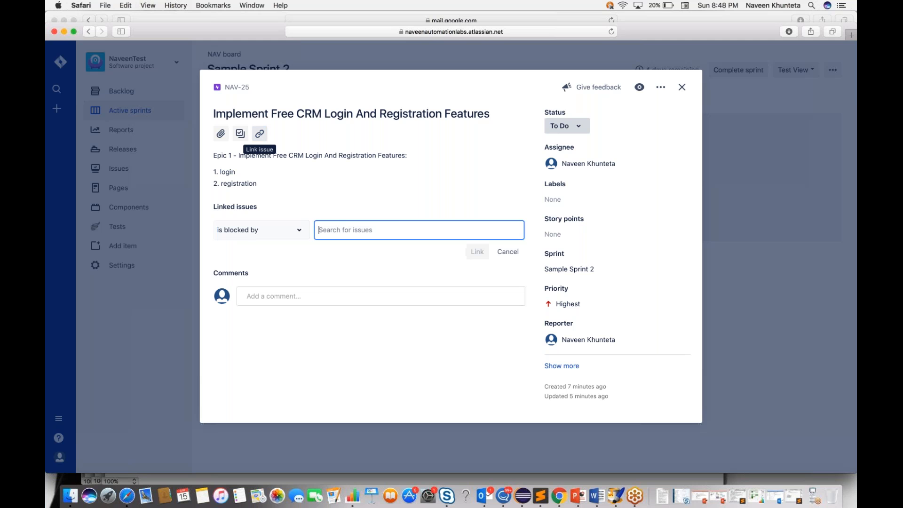
key("Escape")
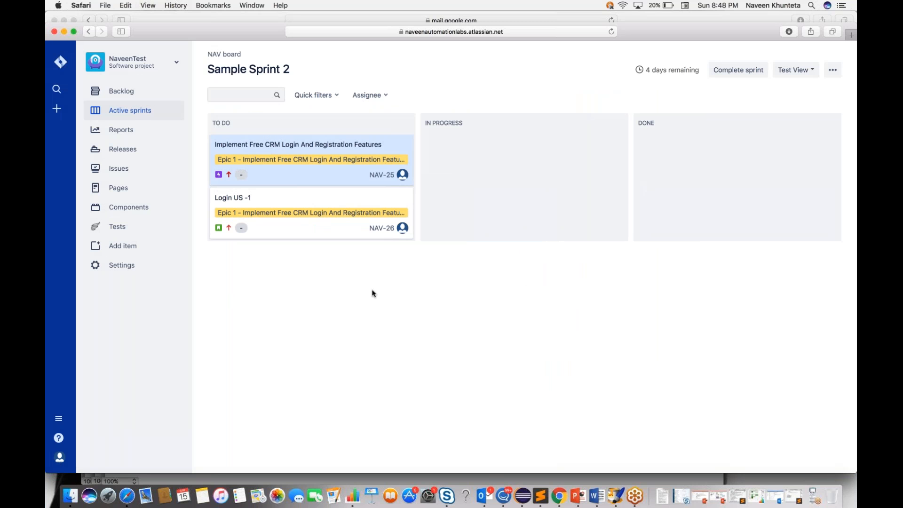
Step: Check Login US -1's more-actions menu, close its details and return to the Backlog
left_click(264, 208)
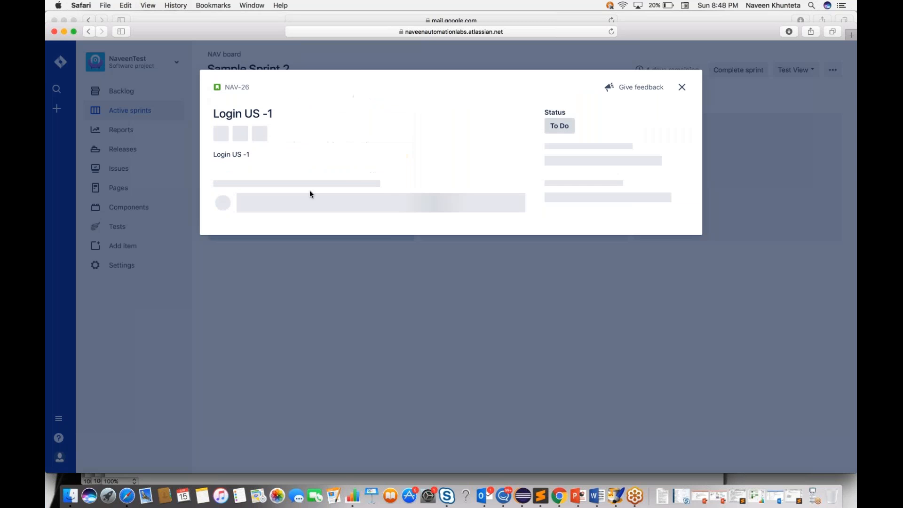
key("Escape")
left_click(306, 200)
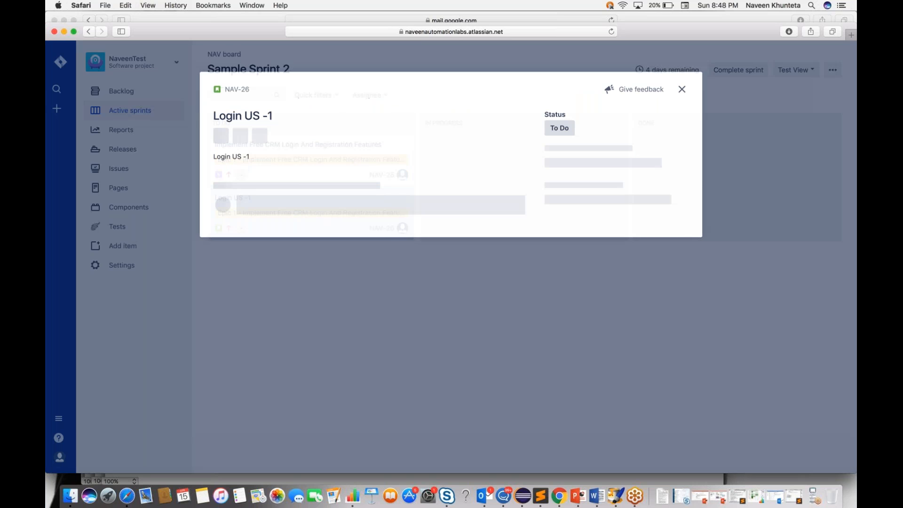
left_click(662, 88)
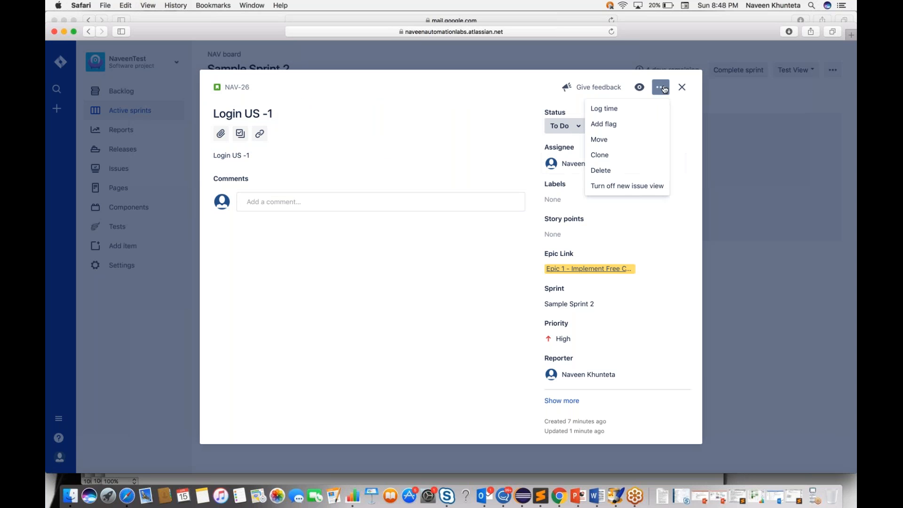
left_click(417, 363)
scroll(417, 363, "down", 1)
scroll(676, 99, "up", 1)
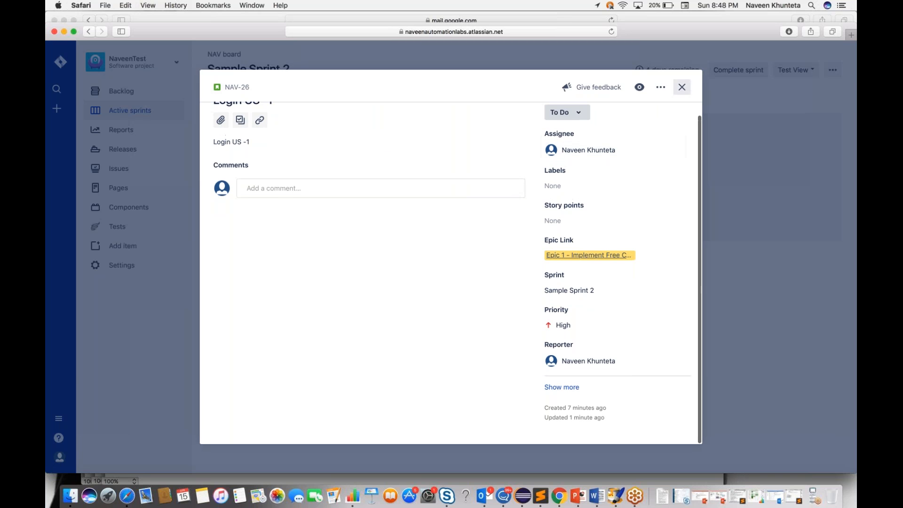
left_click(683, 87)
left_click(131, 92)
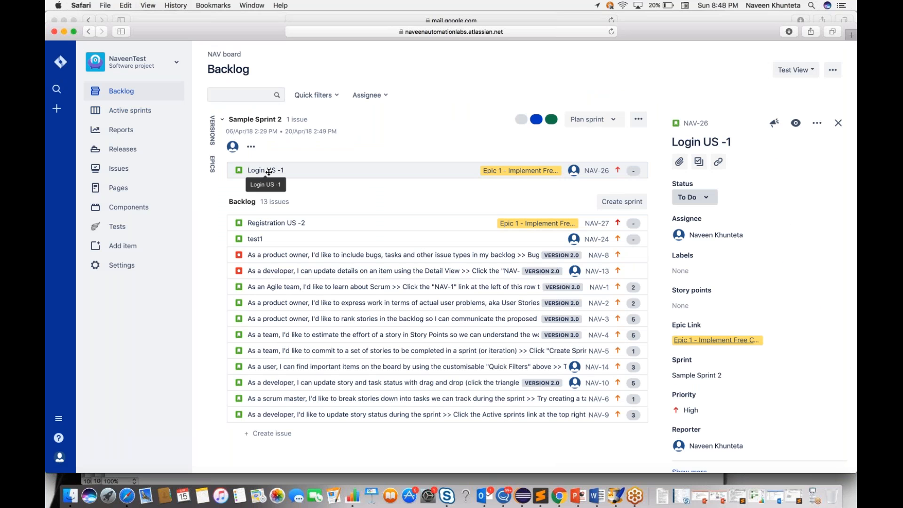
Step: Select Login US -1 in the sprint and look through its row and issue actions
left_click(269, 172)
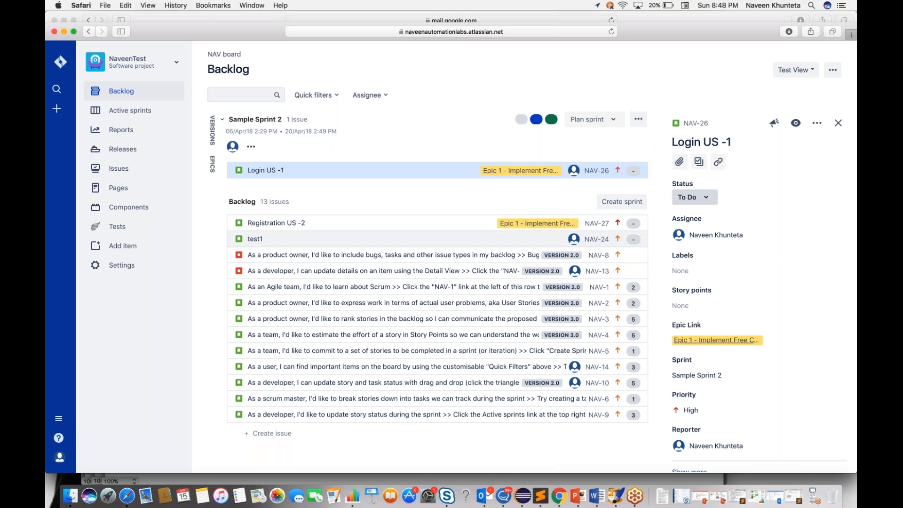
scroll(762, 292, "down", 3)
scroll(762, 320, "down", 3)
scroll(762, 320, "up", 5)
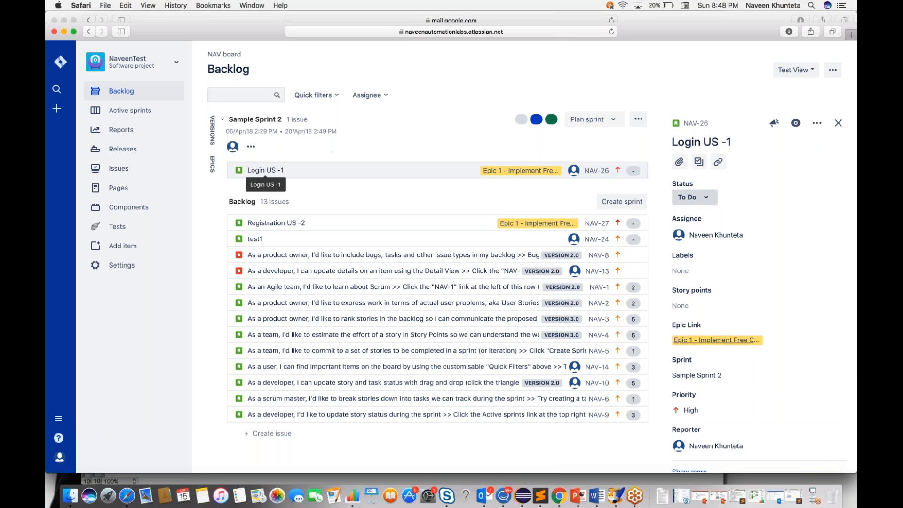
right_click(267, 172)
left_click(363, 153)
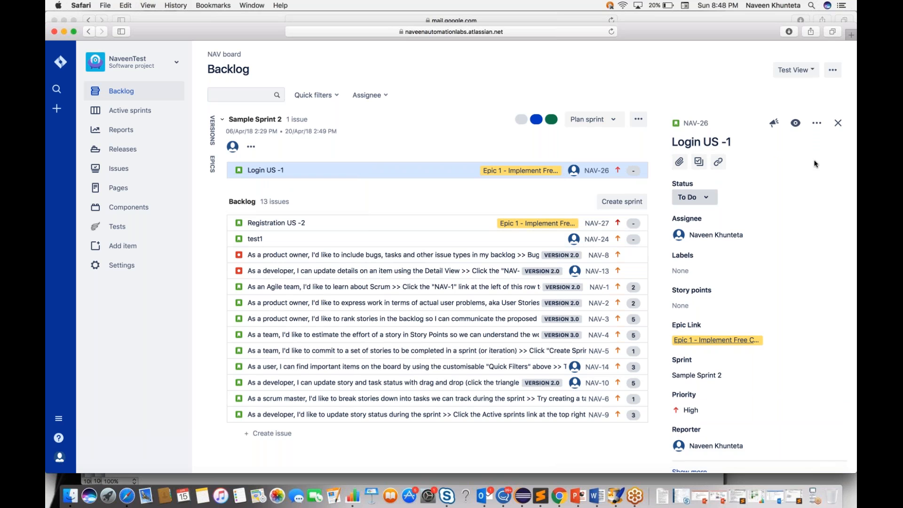
left_click(815, 124)
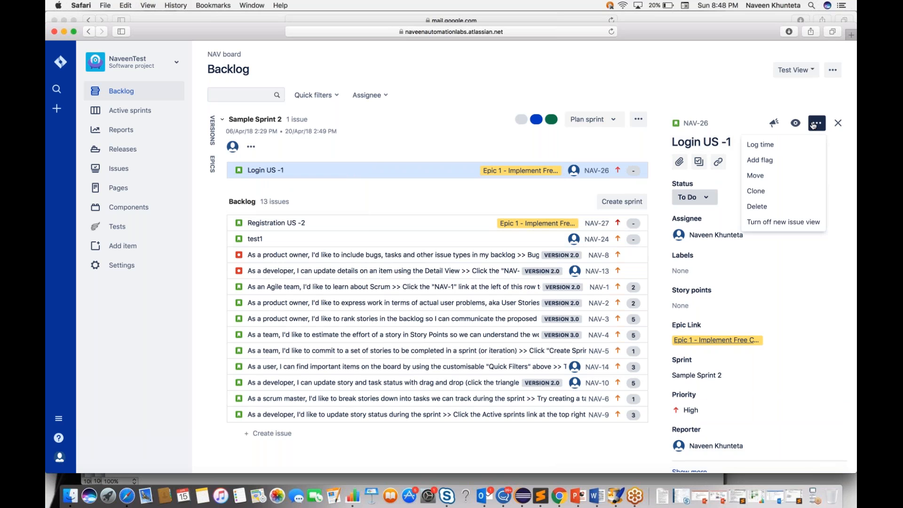
left_click(813, 124)
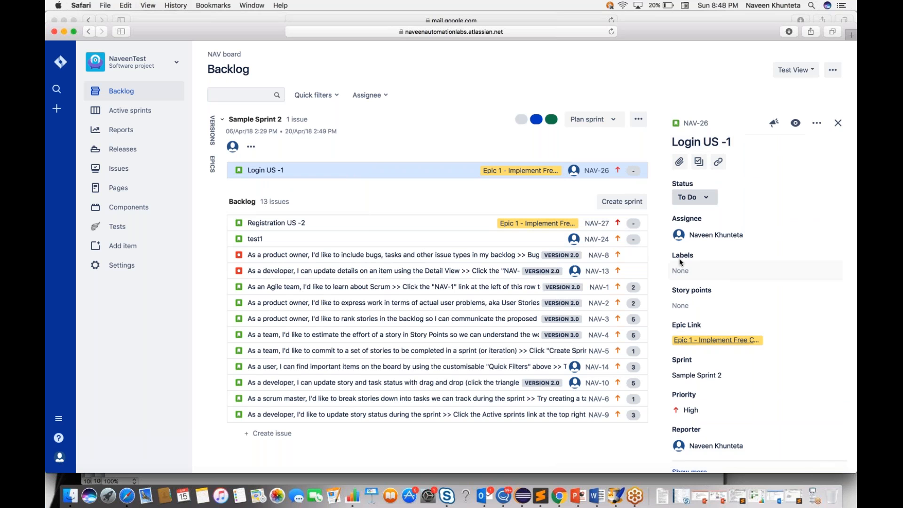
left_click(295, 168)
scroll(776, 275, "down", 3)
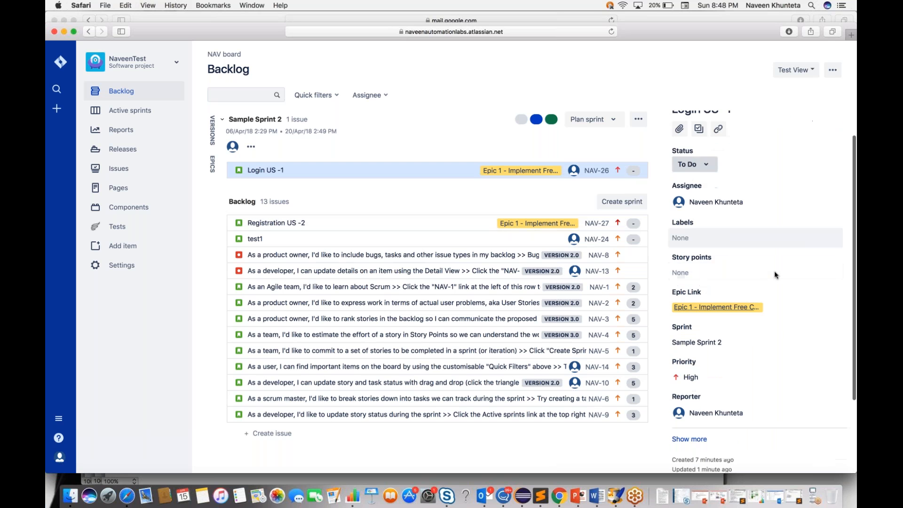
Step: Set Login US -1's story points to 8
left_click(693, 241)
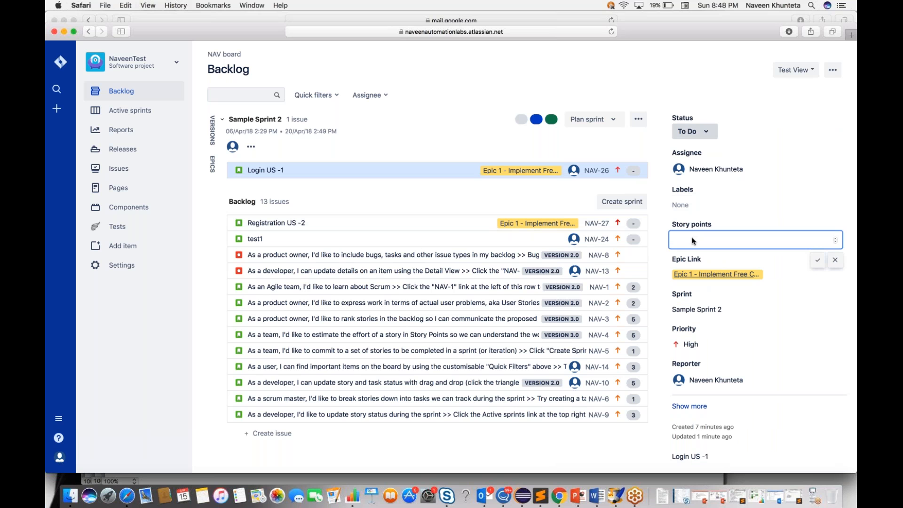
type("8")
left_click(818, 261)
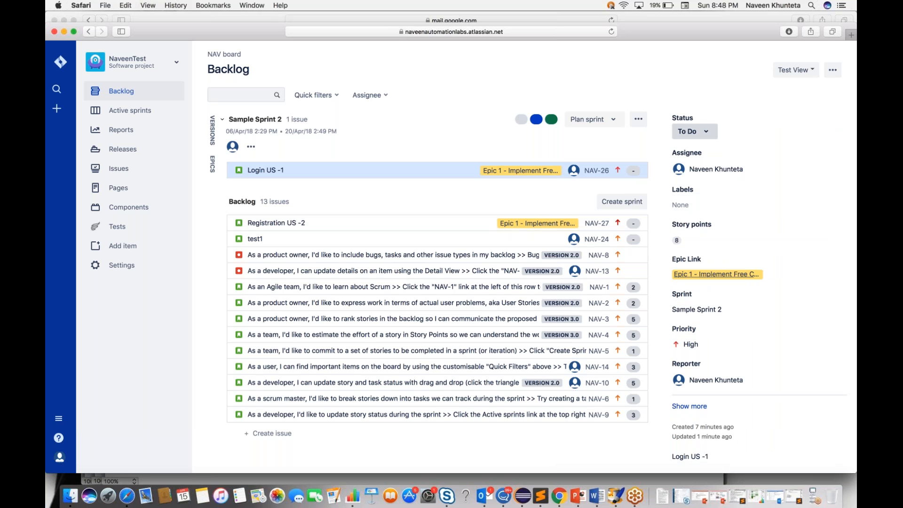
scroll(760, 292, "down", 3)
scroll(760, 292, "up", 2)
scroll(760, 292, "down", 2)
Step: Save a two-line comment 'confluence link' / 'comments', then return to Active sprints
left_click(732, 438)
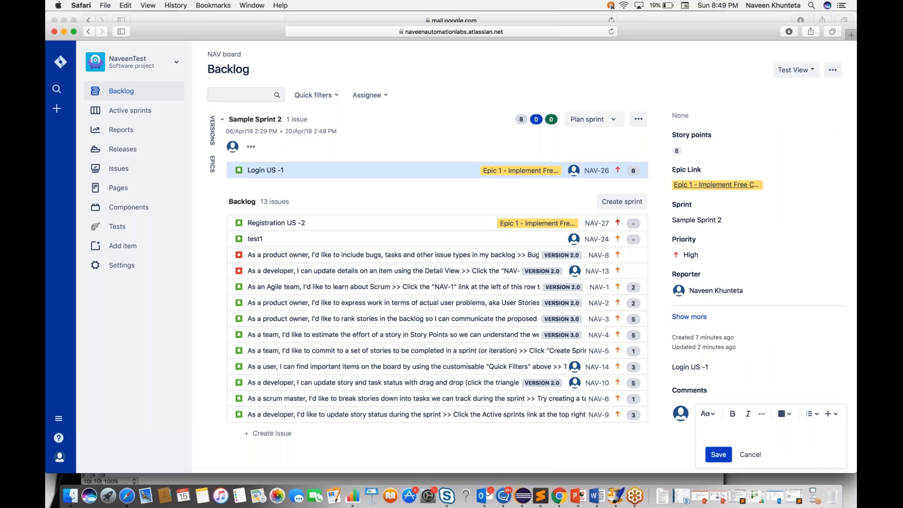
type("confluence link")
key("Return")
type("comments")
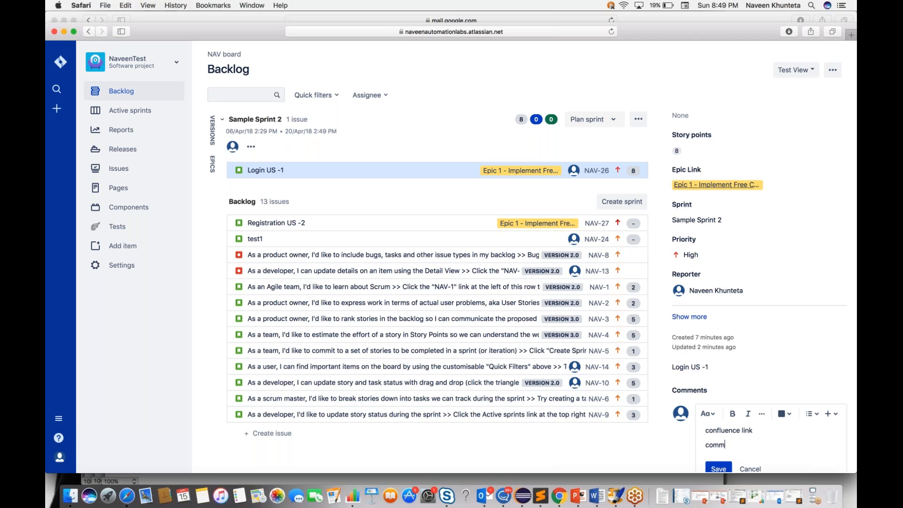
left_click(719, 469)
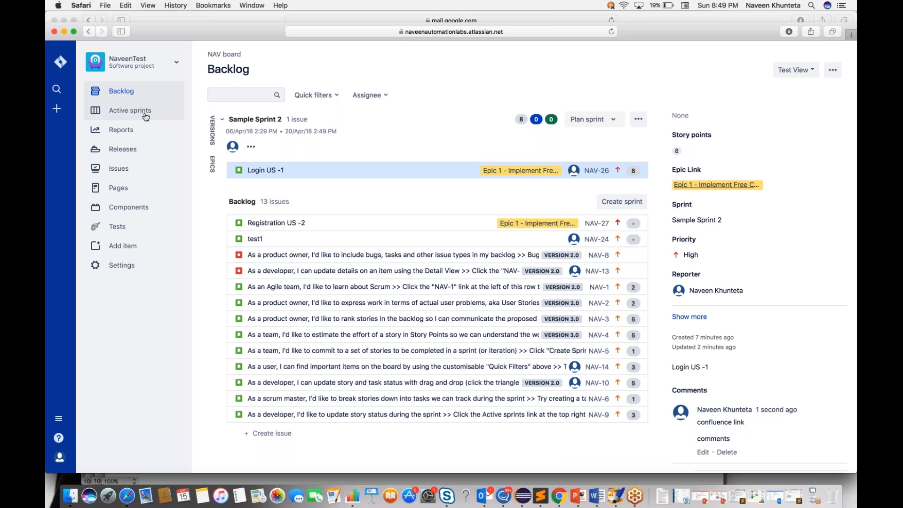
left_click(130, 110)
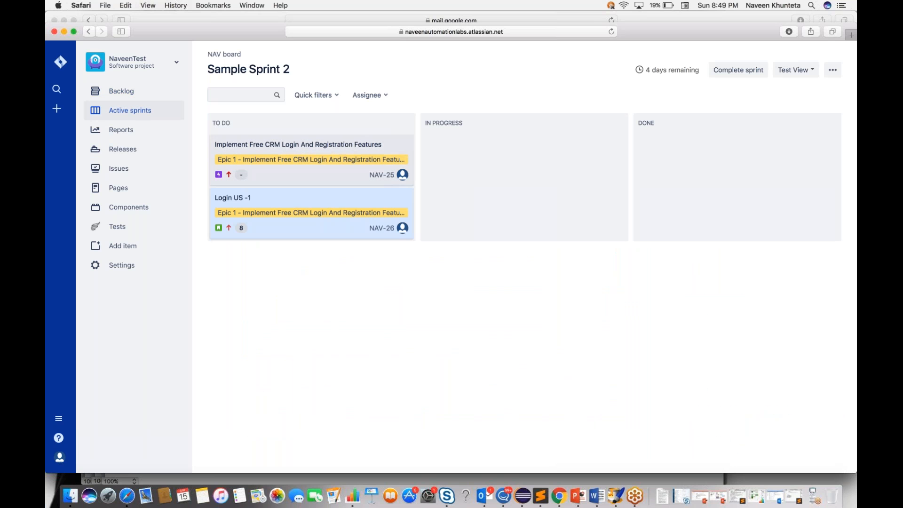
left_click(276, 198)
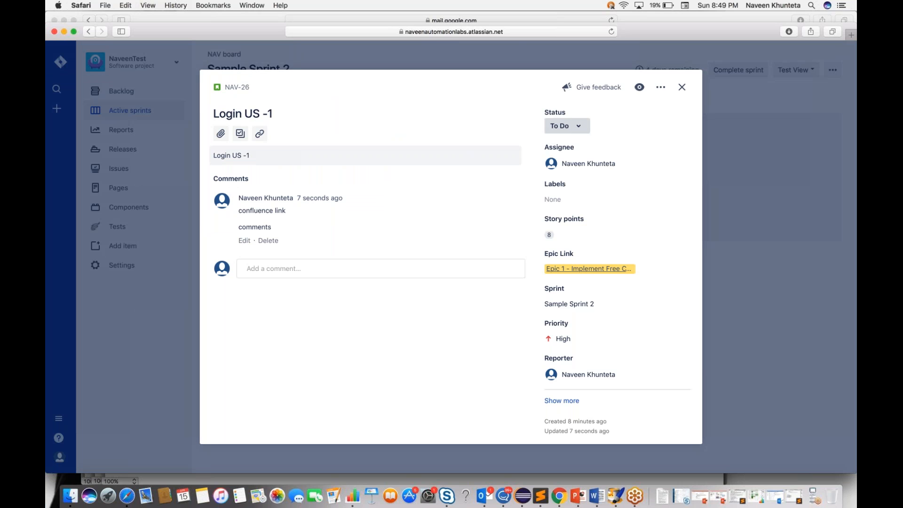
left_click(241, 134)
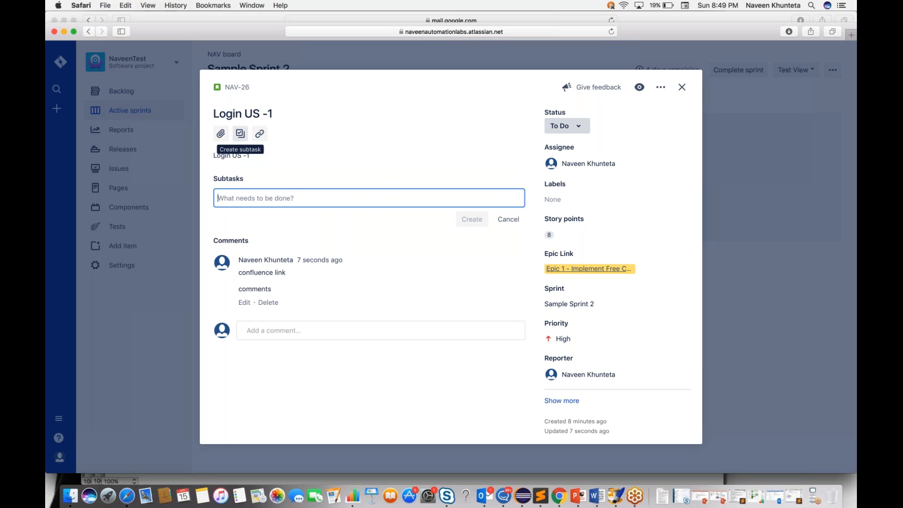
left_click(353, 141)
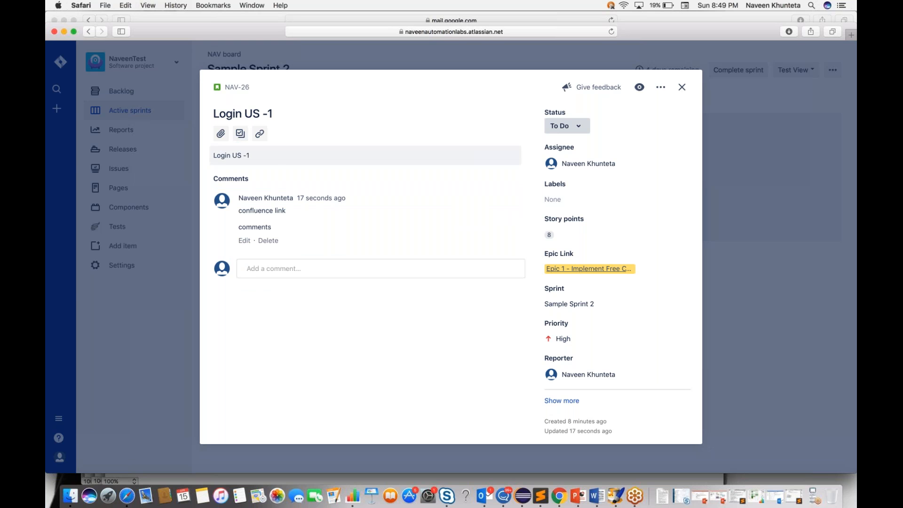
left_click(272, 157)
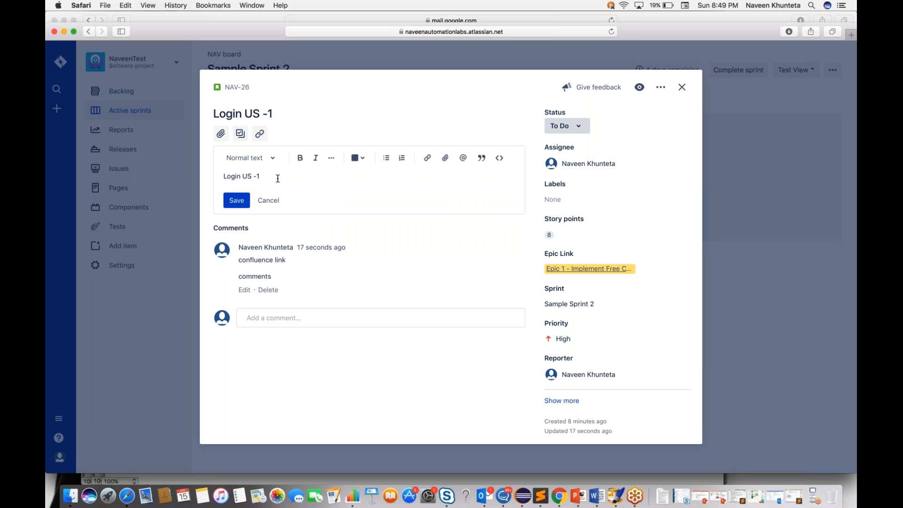
type(":")
key("Return")
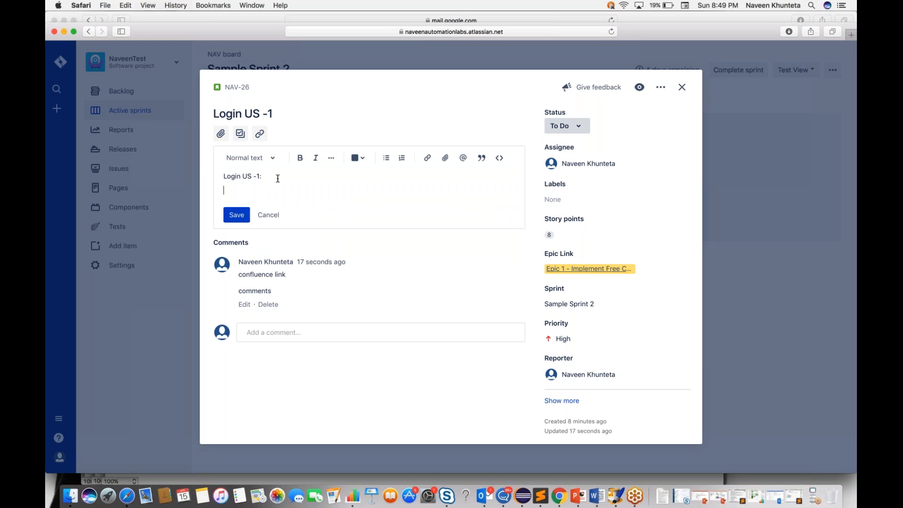
type("test")
key("BackSpace")
key("BackSpace")
key("BackSpace")
key("BackSpace")
type("please implement ")
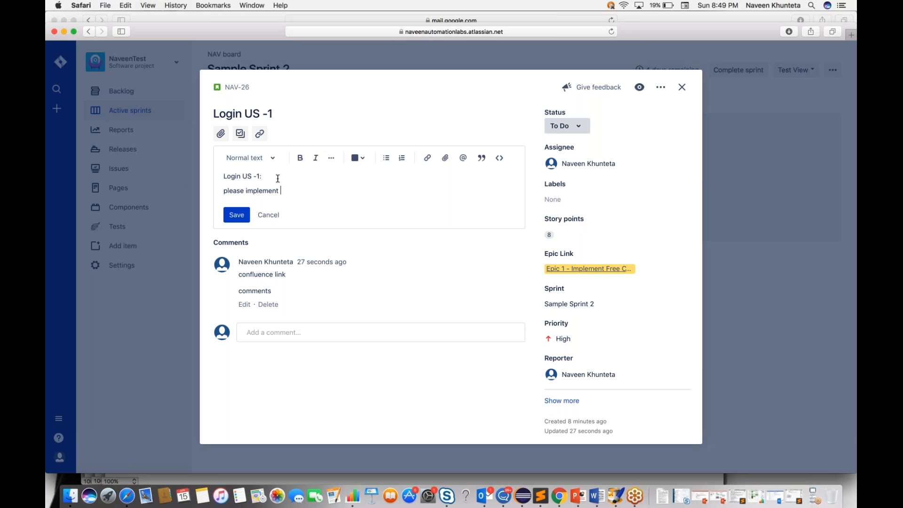
type("login feature")
left_click(237, 215)
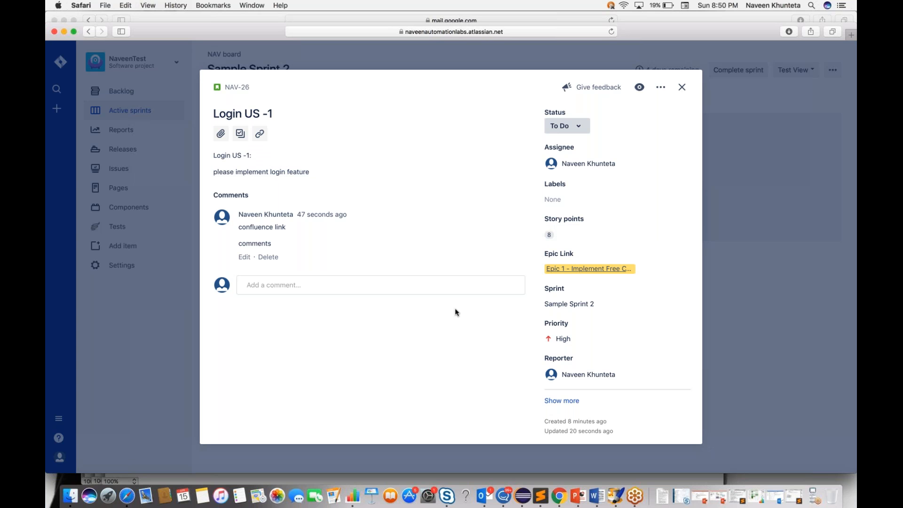
scroll(629, 322, "down", 1)
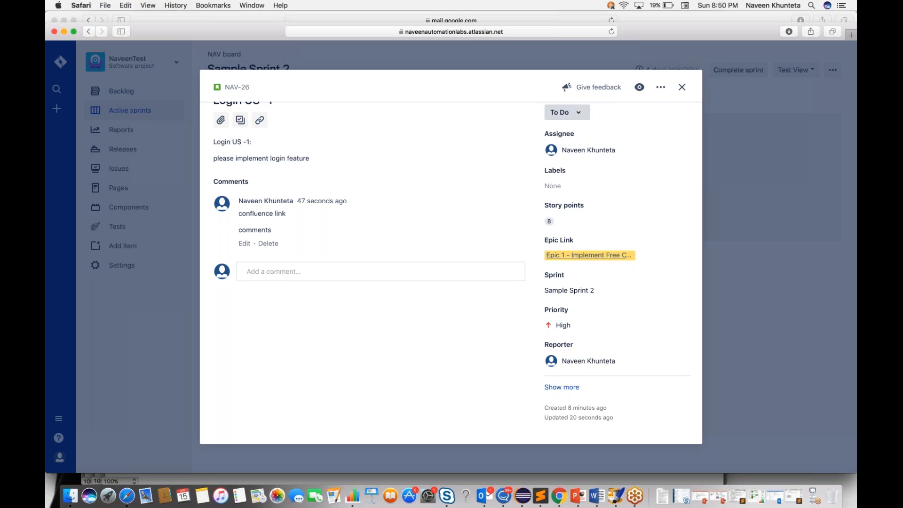
Step: Add subtask 'QA - Testing: Login Feature - Manual Testing' to Login US -1
scroll(611, 292, "up", 1)
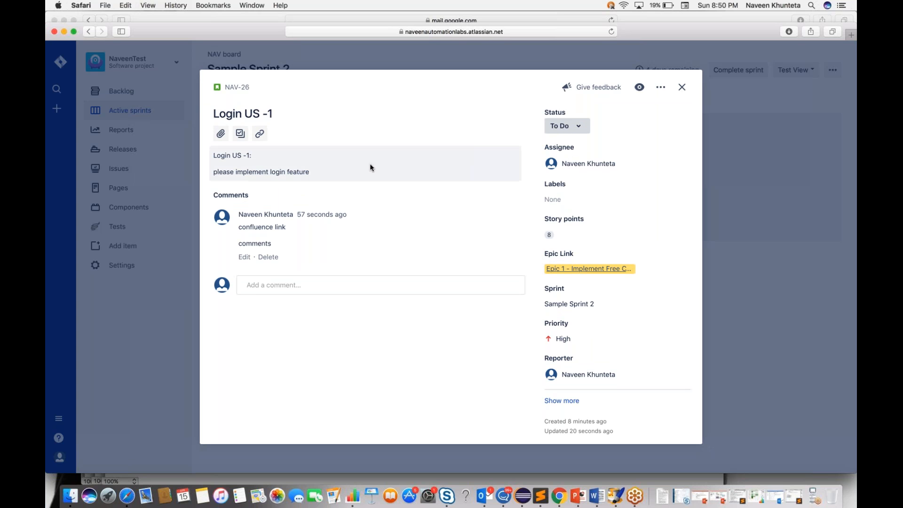
left_click(240, 136)
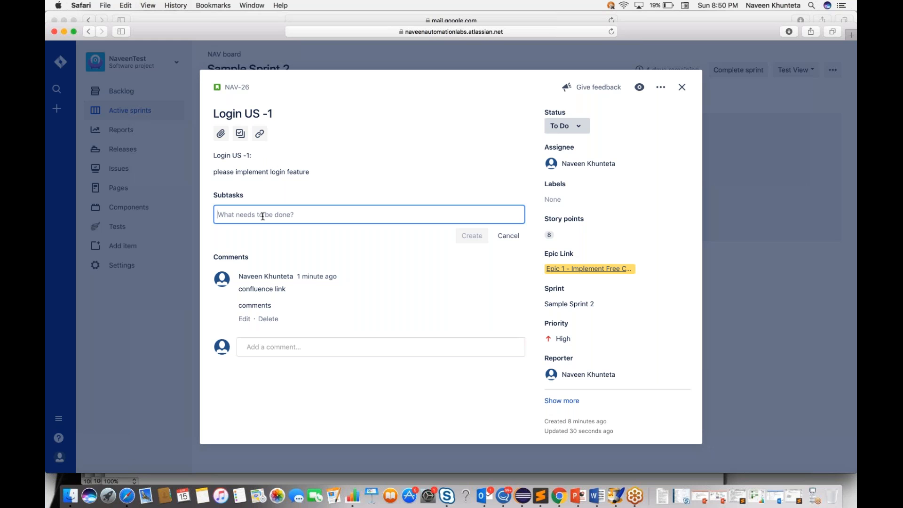
type("QA")
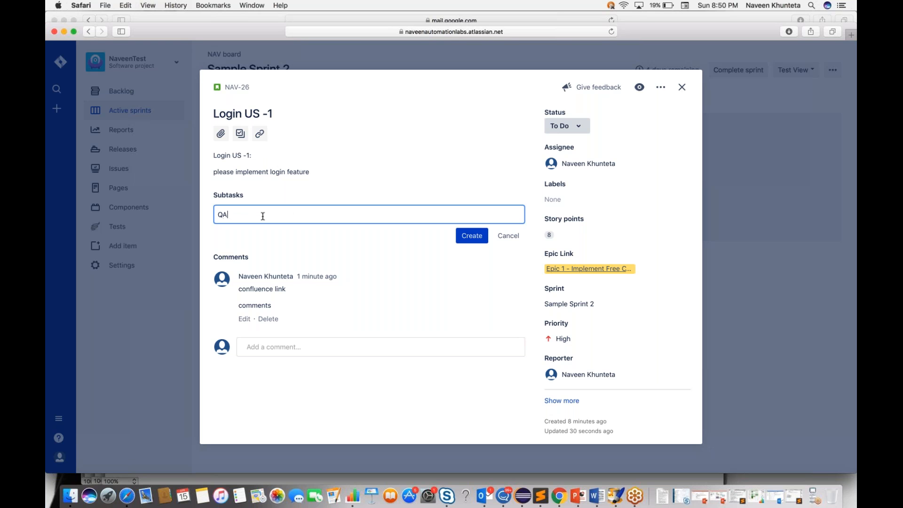
type(" - Testing: Login Feature - Manual Testing")
key("Return")
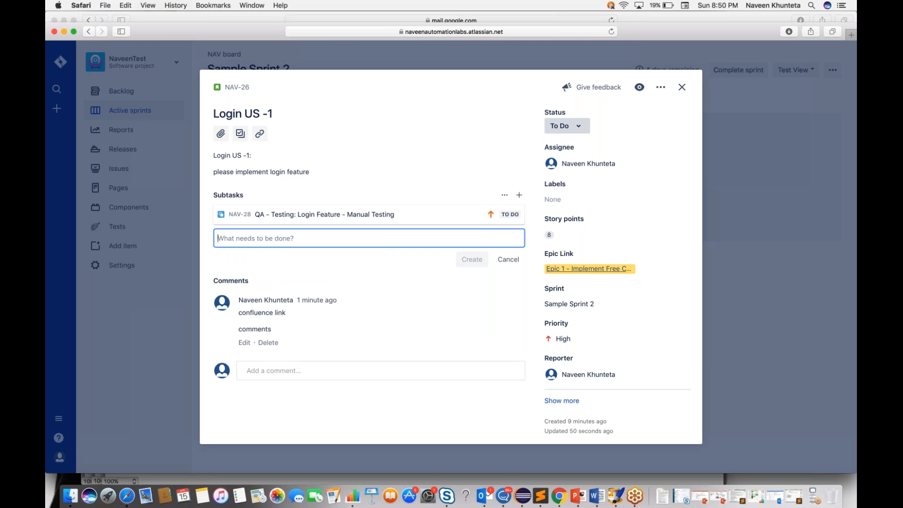
Step: Add subtask 'Automation QA - Testing : Login Feature', correcting typos
type("Automatin")
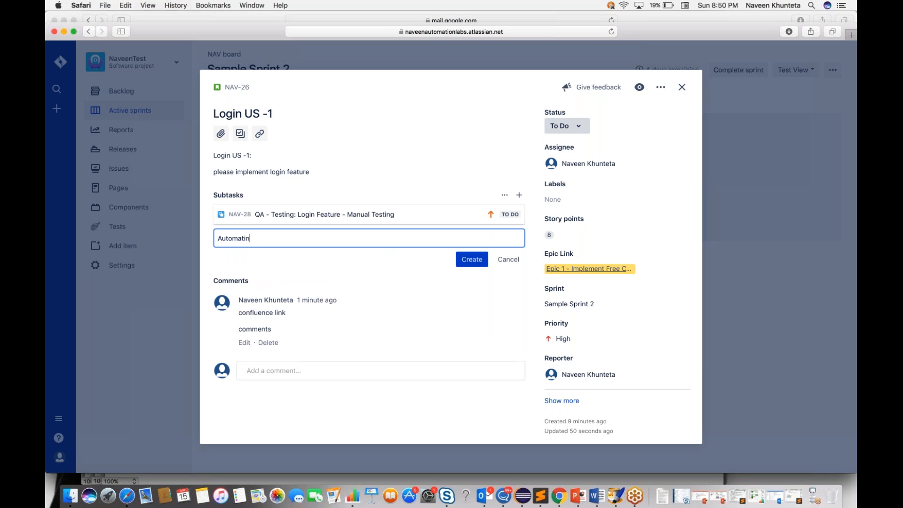
key("BackSpace")
type("on QA - Testi")
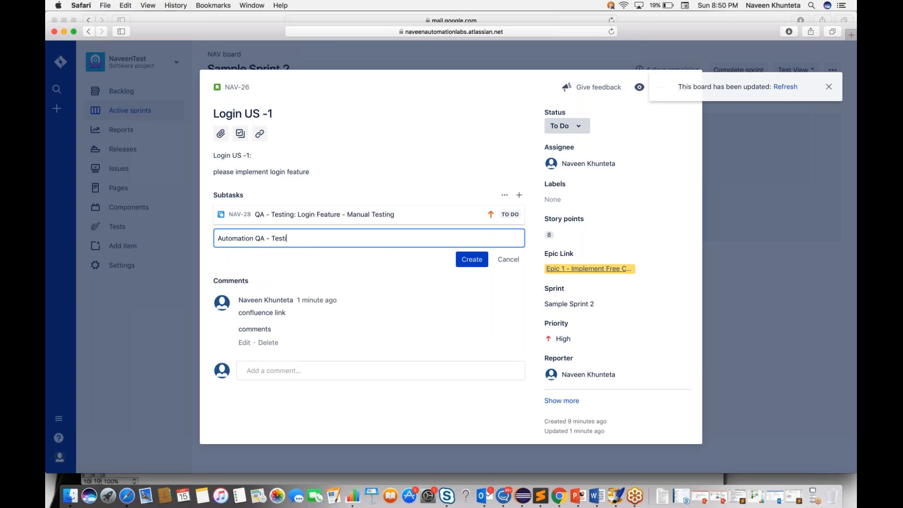
type("ng : Login Featiu")
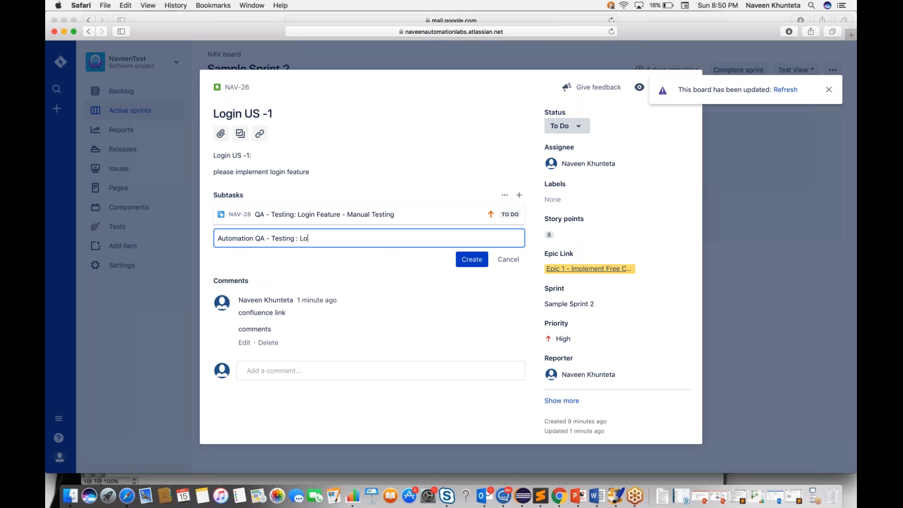
key("BackSpace")
key("BackSpace")
type("ure")
key("Return")
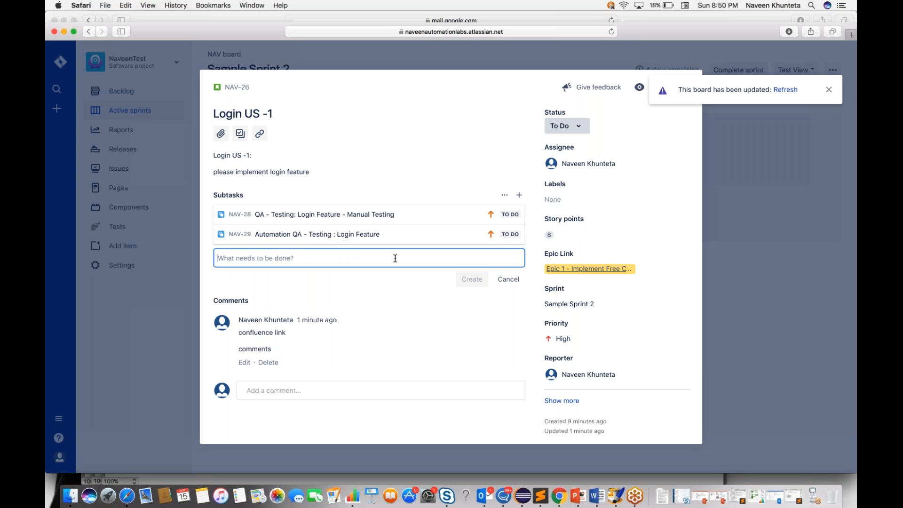
Step: Add subtask 'Test Case - Manual Designing' and enter the next name 'BAckEnd Logic - Dev'
type("Test ")
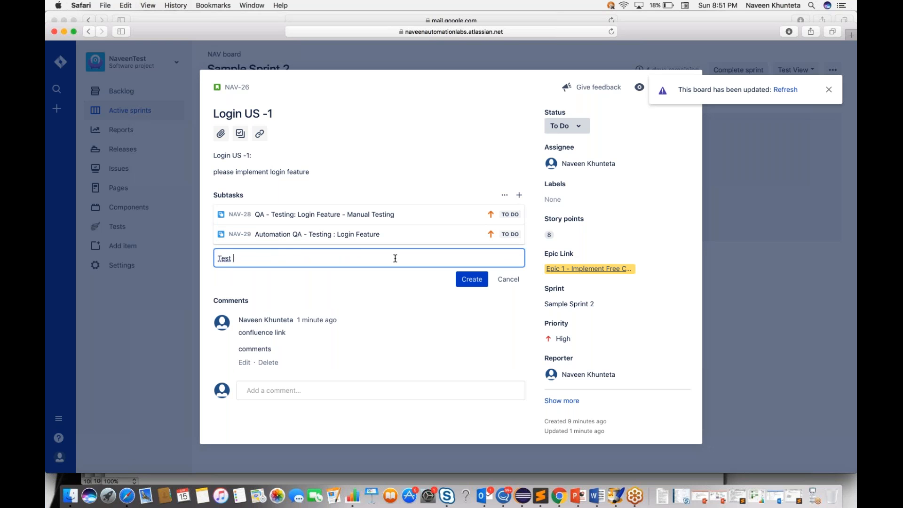
type("Case - Manual Designing")
key("Return")
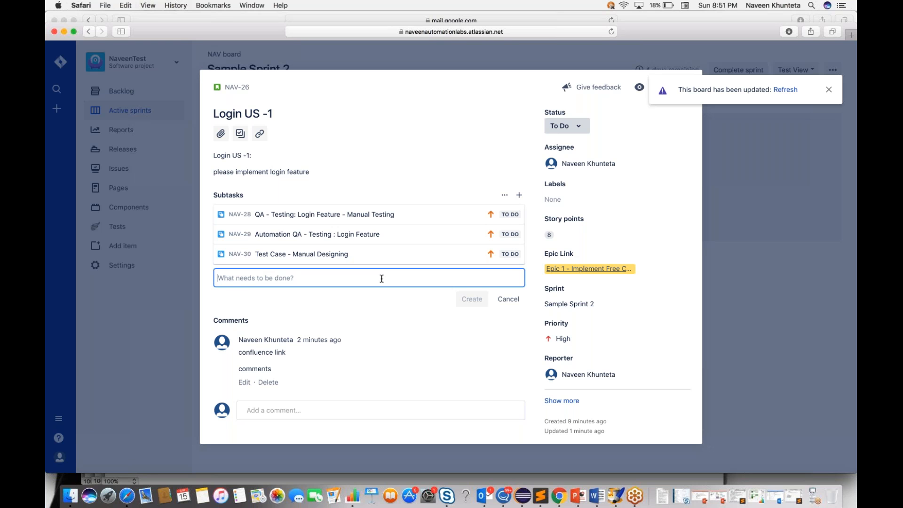
type("BAckEnd")
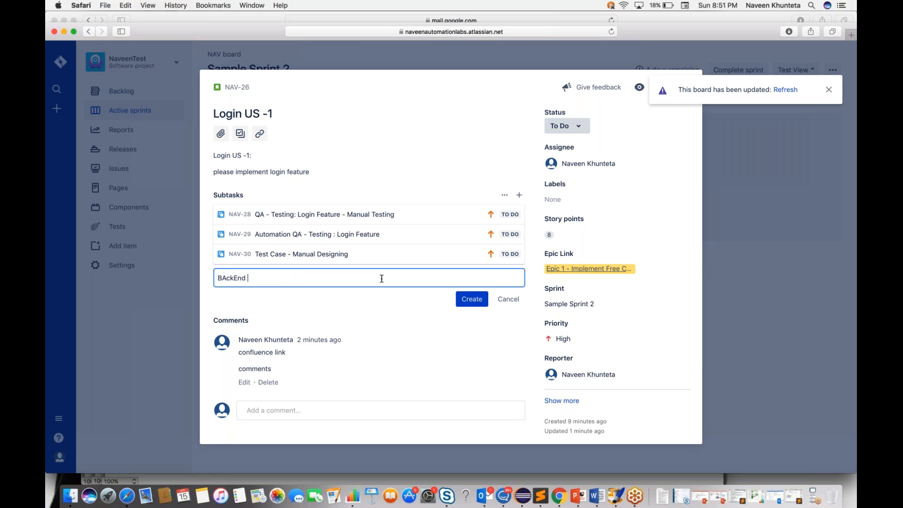
type(" Logic - Dev")
Step: Create subtasks BAckEnd Logic - Dev, UI screens - DEV and DAtabase - DEV, then refresh the board
left_click(477, 305)
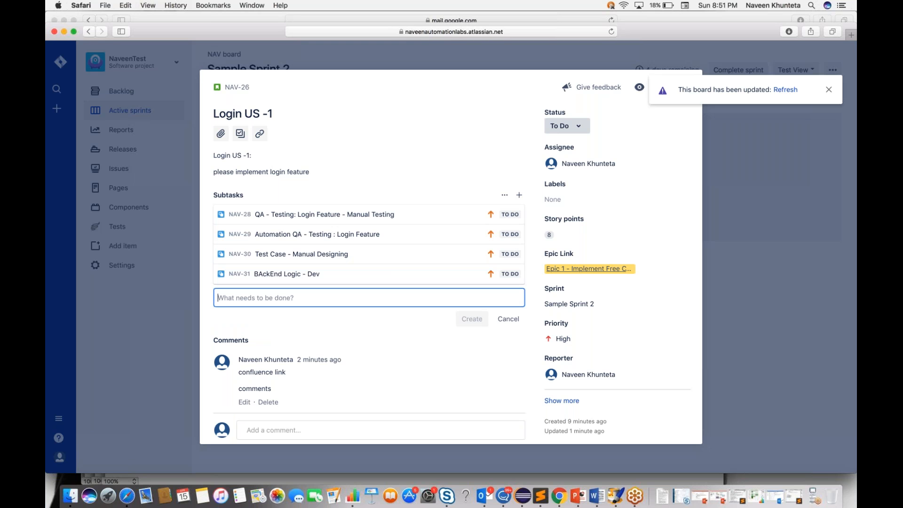
type("UI screens")
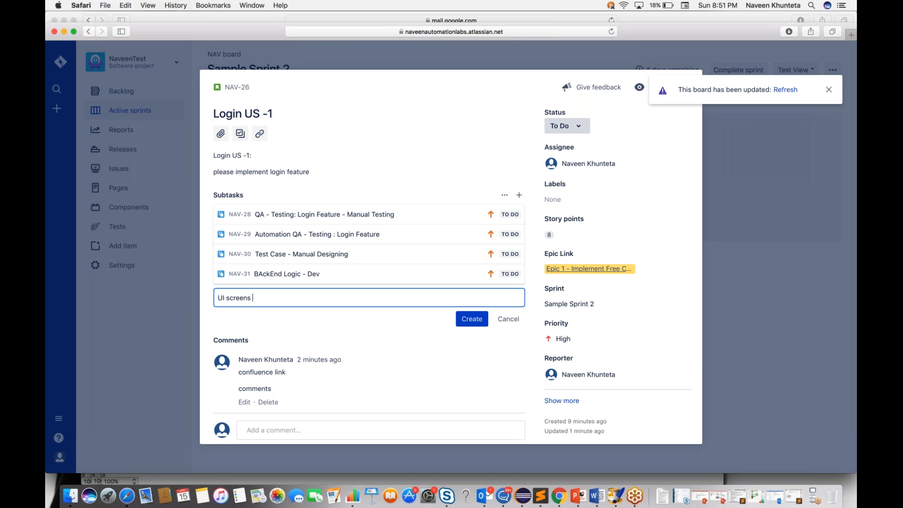
type("DEV")
key("Return")
type("DAtabase - DEV")
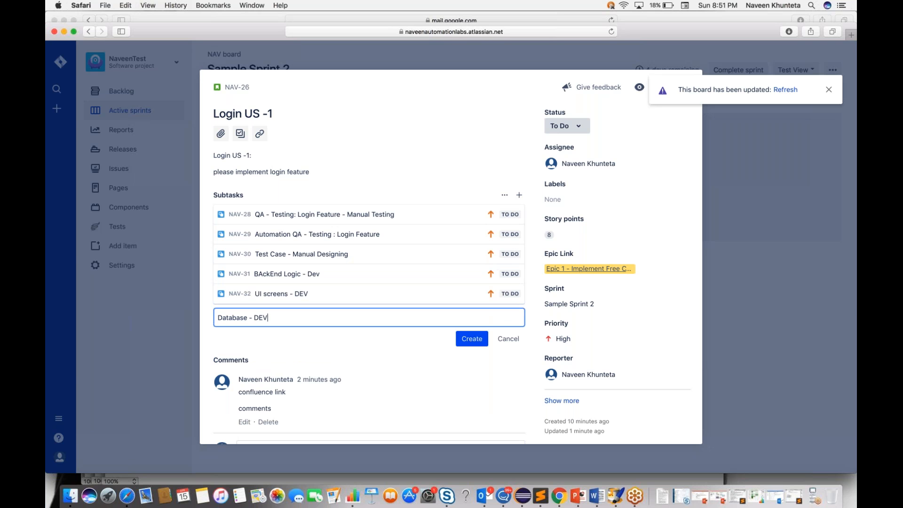
key("Return")
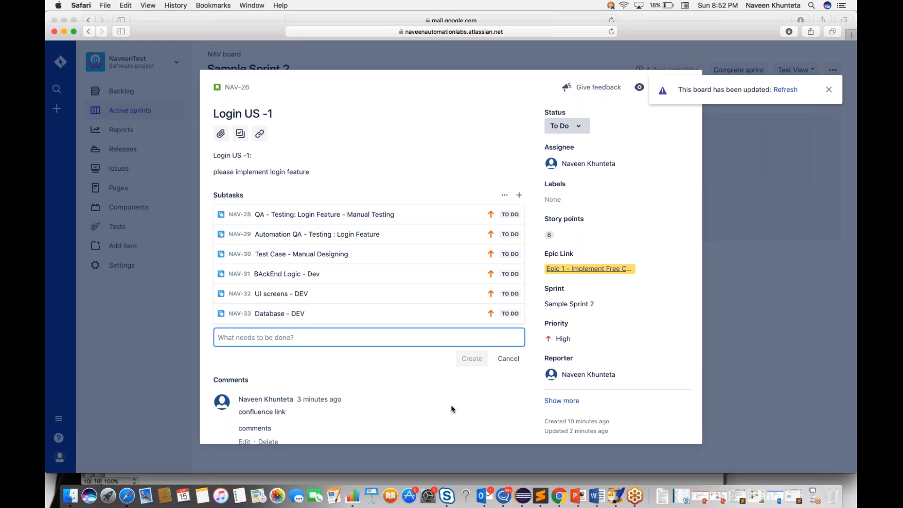
scroll(451, 405, "down", 3)
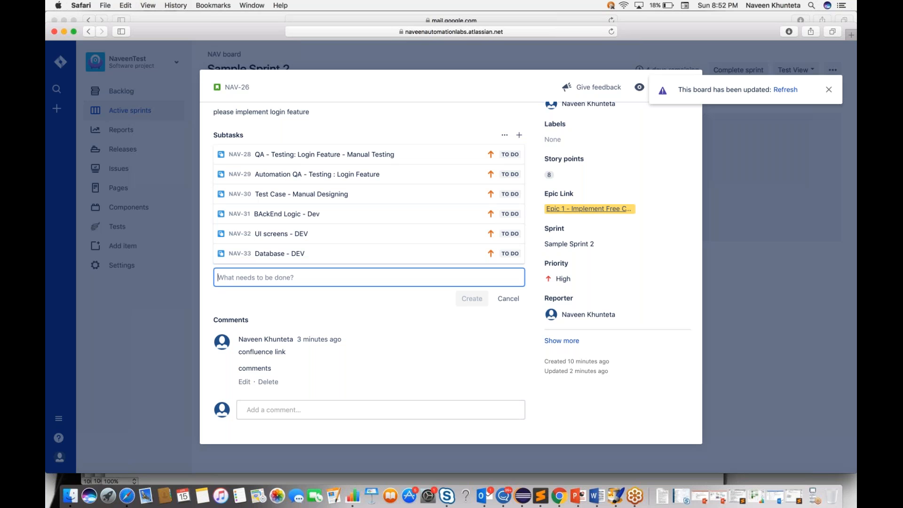
left_click(786, 90)
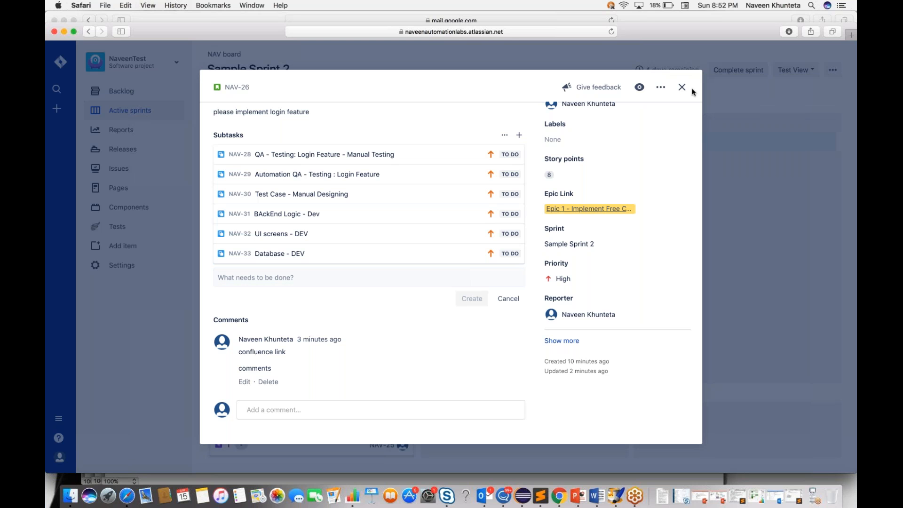
Step: Close Login US -1, view the NAV-28 manual testing subtask, and return to the board
left_click(682, 88)
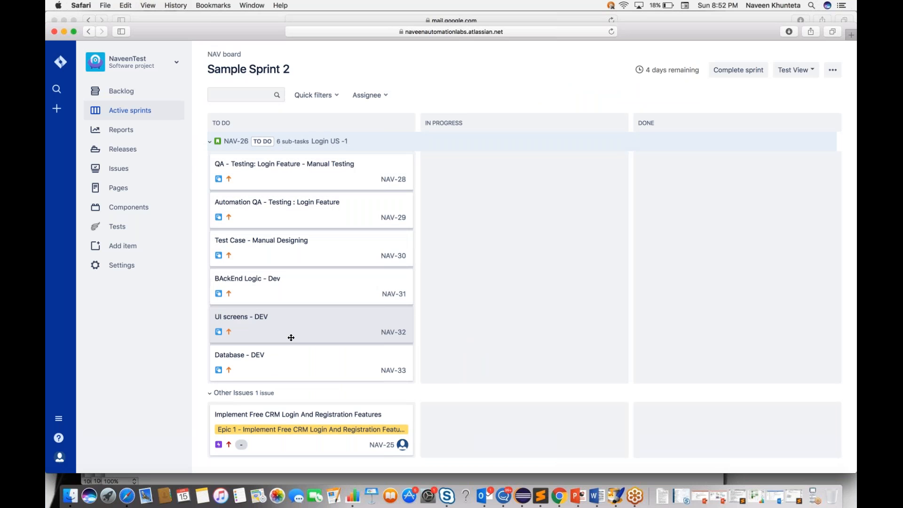
left_click(315, 172)
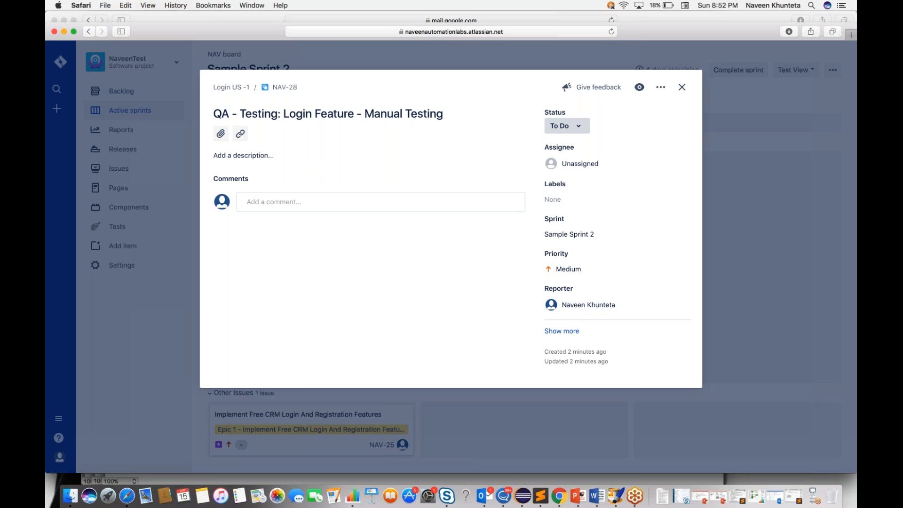
left_click(682, 87)
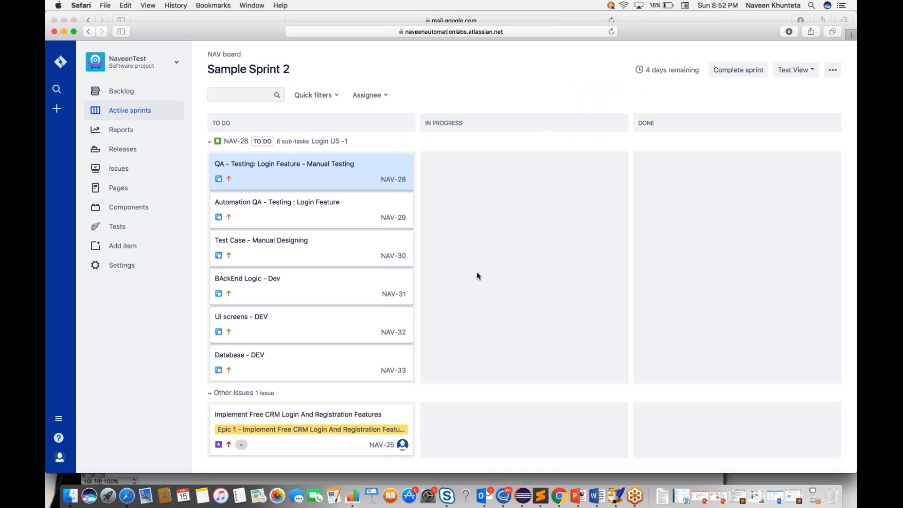
scroll(478, 276, "down", 1)
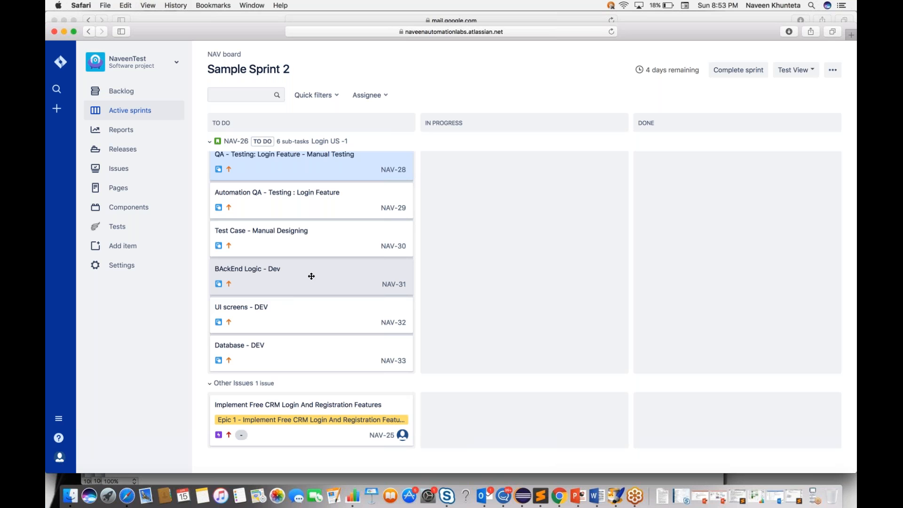
Step: Move subtasks NAV-31, NAV-32, NAV-33 and NAV-30 from To Do into In Progress
left_click_drag(312, 277, 523, 286)
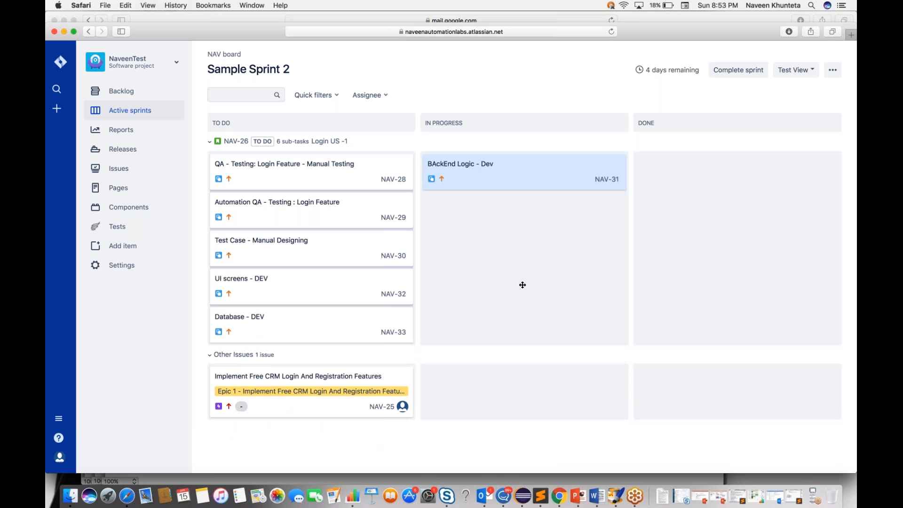
left_click_drag(306, 286, 525, 273)
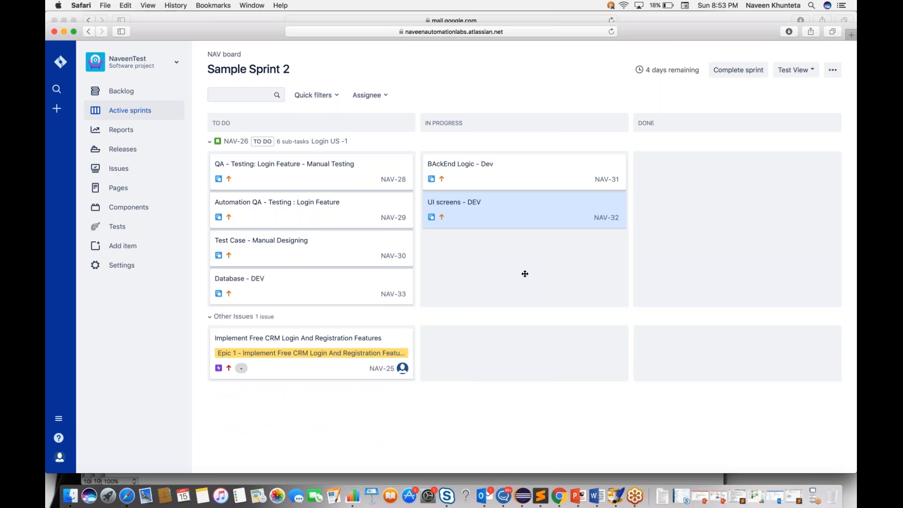
left_click_drag(306, 291, 520, 278)
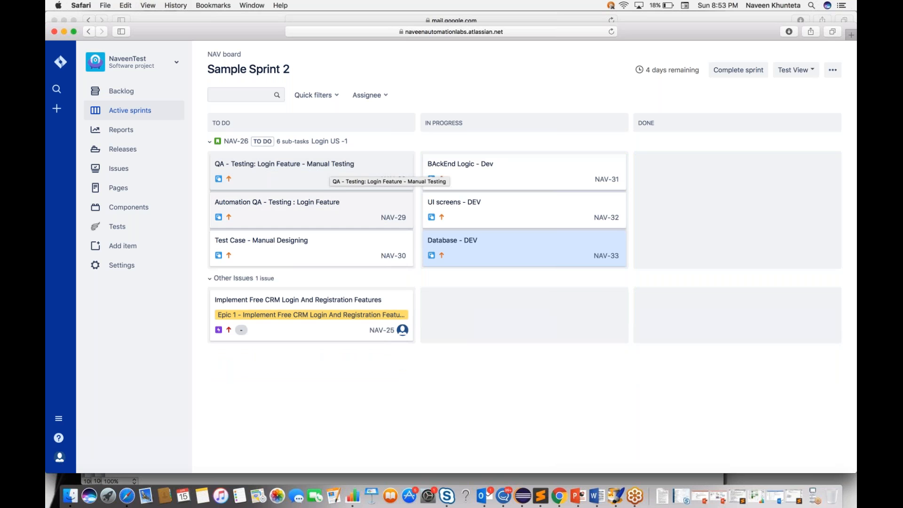
left_click_drag(326, 245, 536, 253)
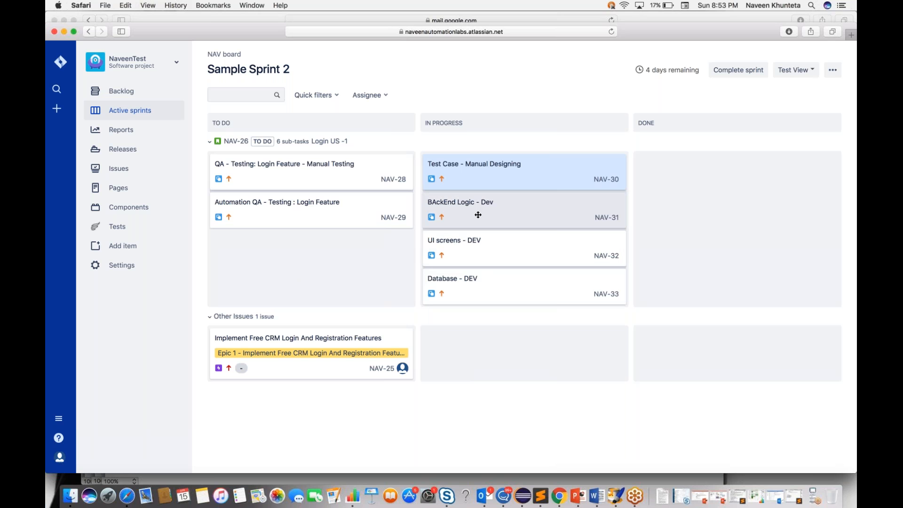
Step: Move the Backend Logic, UI Screens, Database and Test Case Design subtasks to Done and manual QA to In Progress, then open Login US -1
left_click_drag(478, 214, 693, 175)
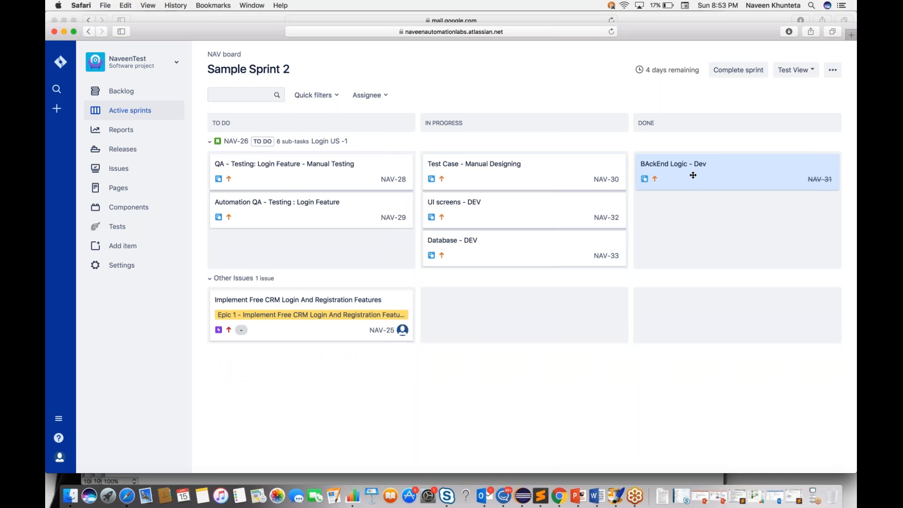
left_click_drag(503, 202, 710, 197)
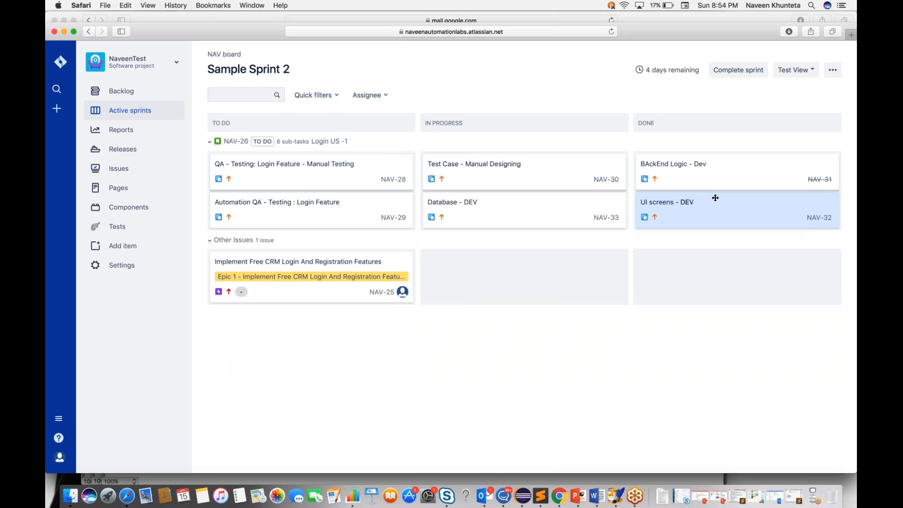
left_click_drag(532, 206, 750, 210)
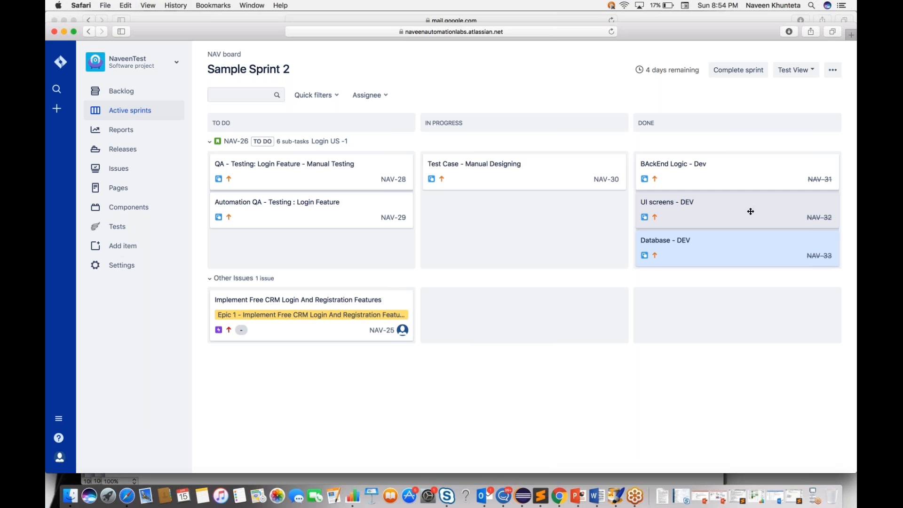
left_click_drag(533, 170, 746, 181)
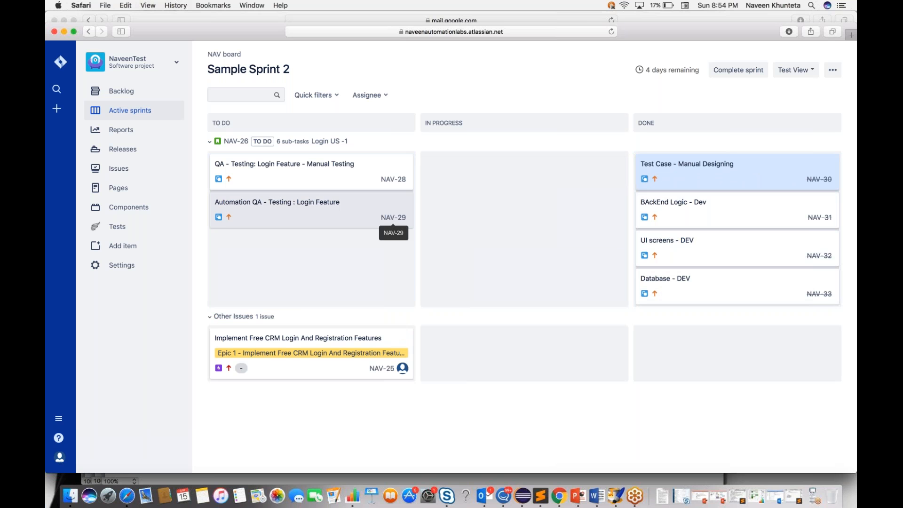
left_click_drag(304, 170, 517, 192)
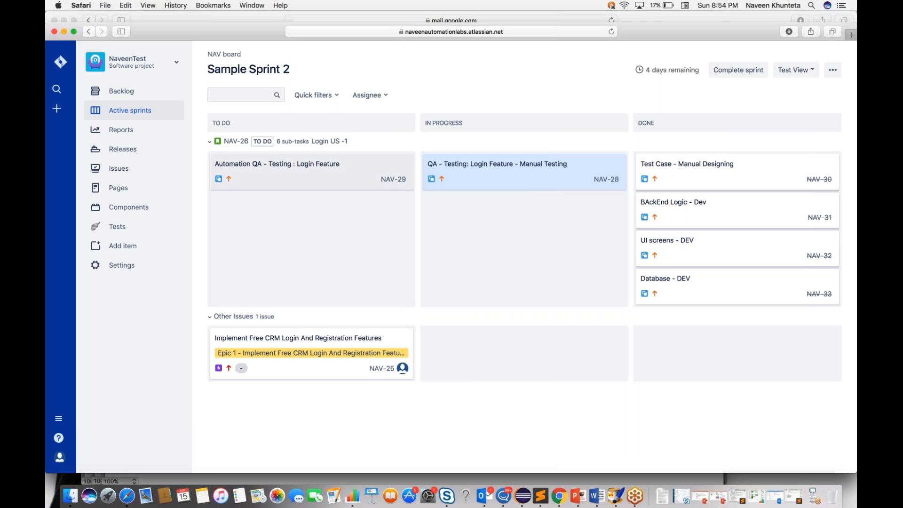
left_click(236, 141)
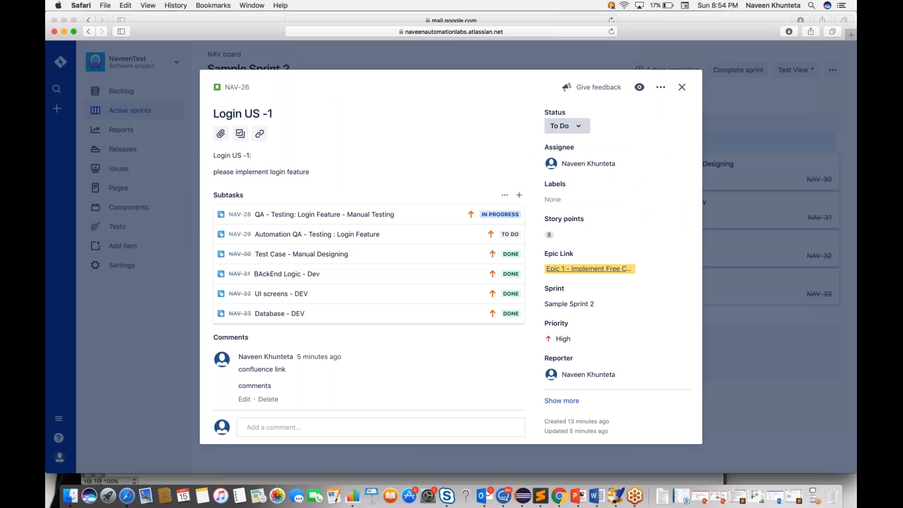
Step: Glance at the issue link types, close the Login US -1 details and start a new NAV issue
left_click(260, 134)
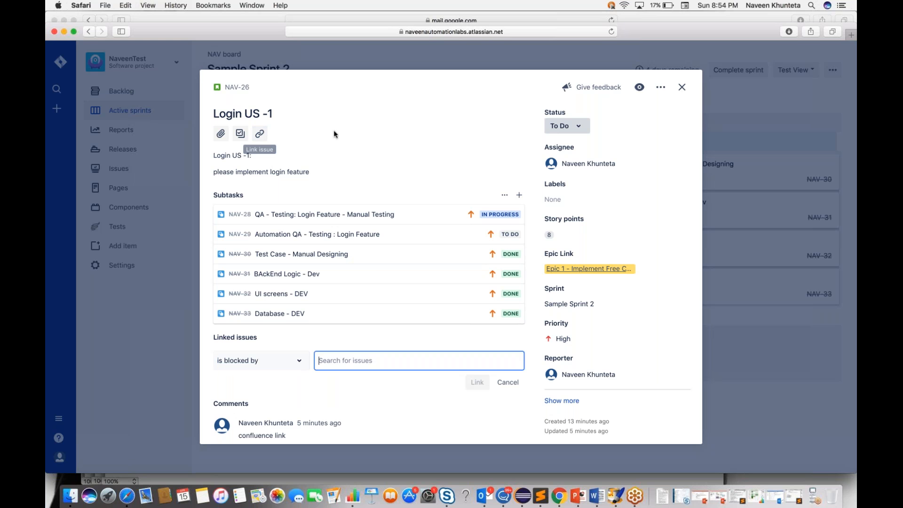
left_click(300, 360)
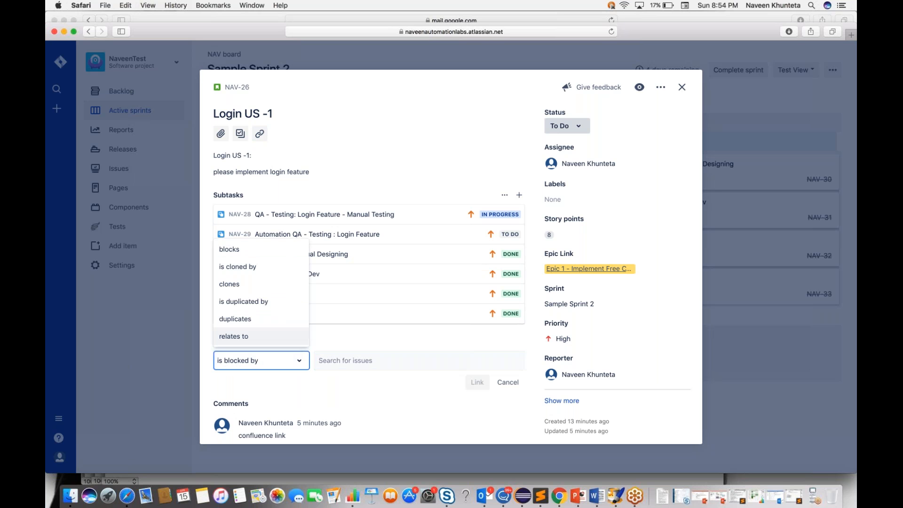
left_click(682, 87)
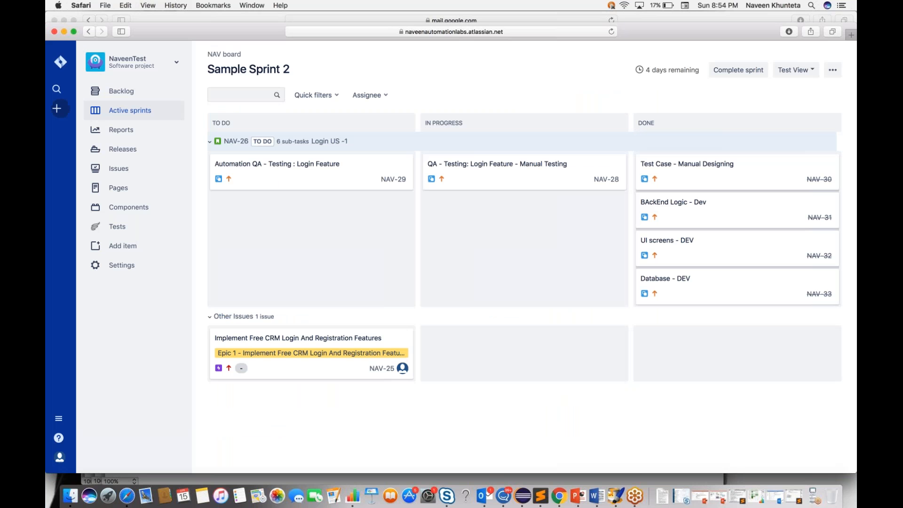
left_click(58, 109)
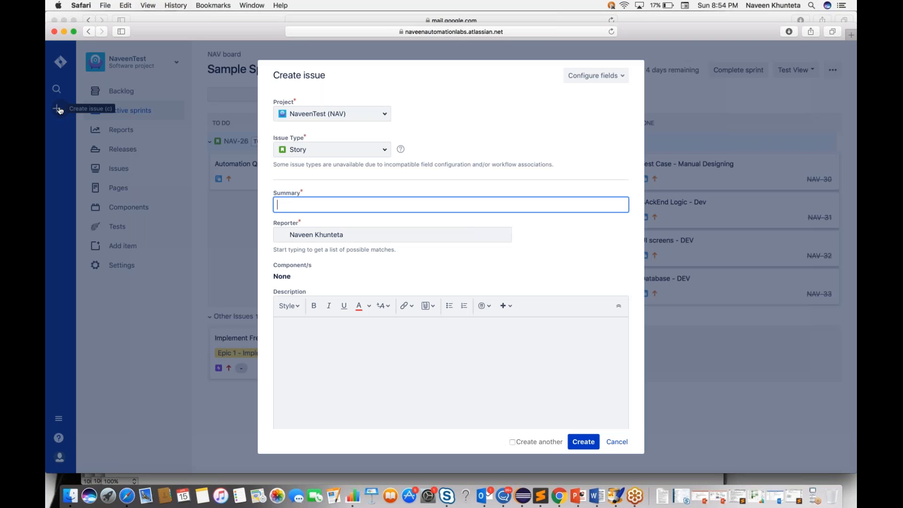
Step: Make the new issue a Bug with summary 'with wrong user name and password, system is not showing any UI error'
left_click(385, 149)
key("Down")
key("Return")
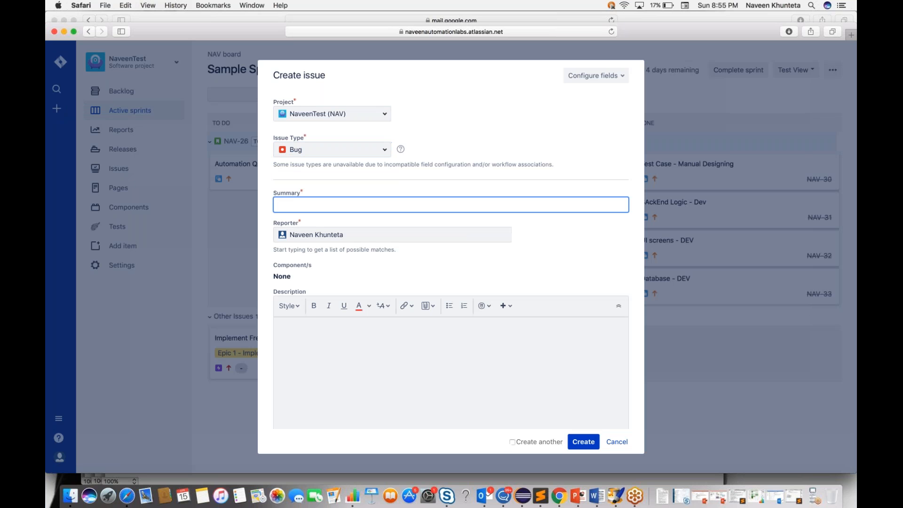
type("with wrong user name and password, syst")
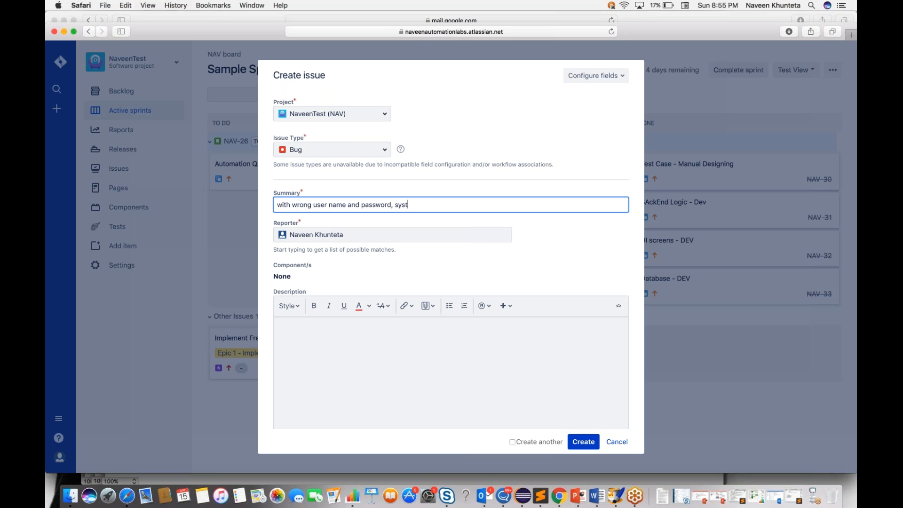
type("em is not showing any UI error.")
Step: Fill the description with the summary sentence plus sample username and password lines
triple_click(377, 205)
key("super+c")
left_click(385, 353)
key("super+v")
type("u")
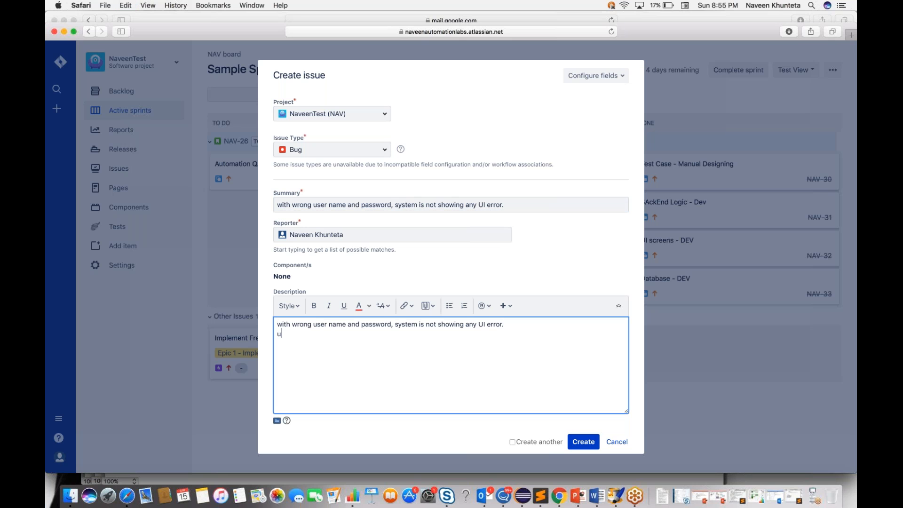
type("sername: @#!@#$!")
key("Return")
type("password: @#$@#$")
Step: Set the bug's priority to High and assign it to yourself
scroll(348, 339, "down", 2)
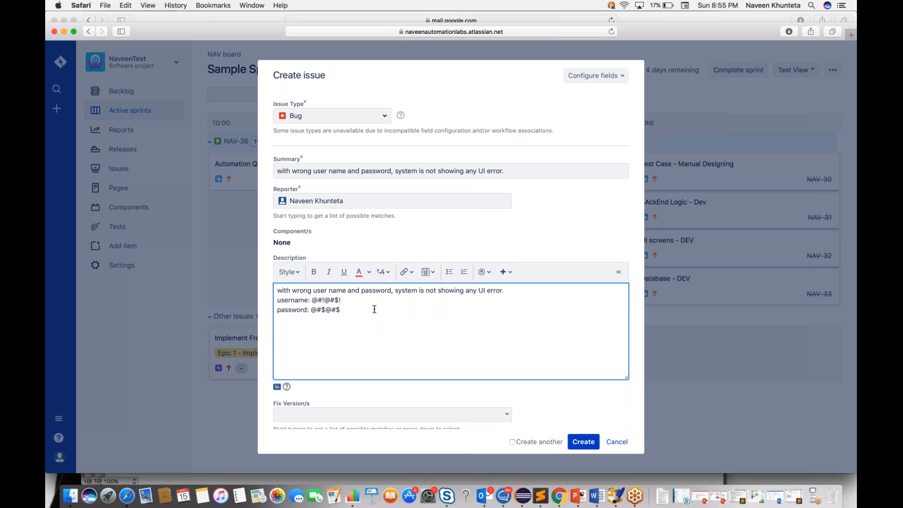
scroll(378, 335, "down", 5)
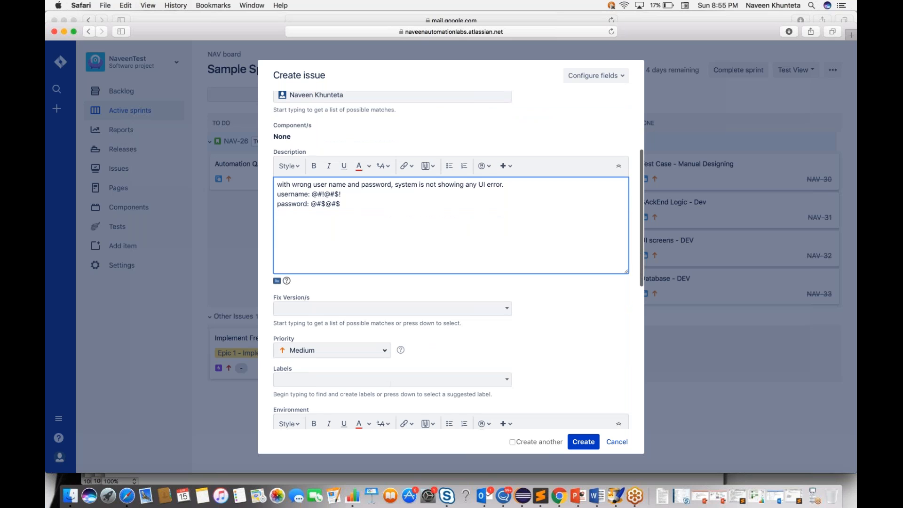
scroll(485, 329, "down", 5)
scroll(393, 250, "down", 1)
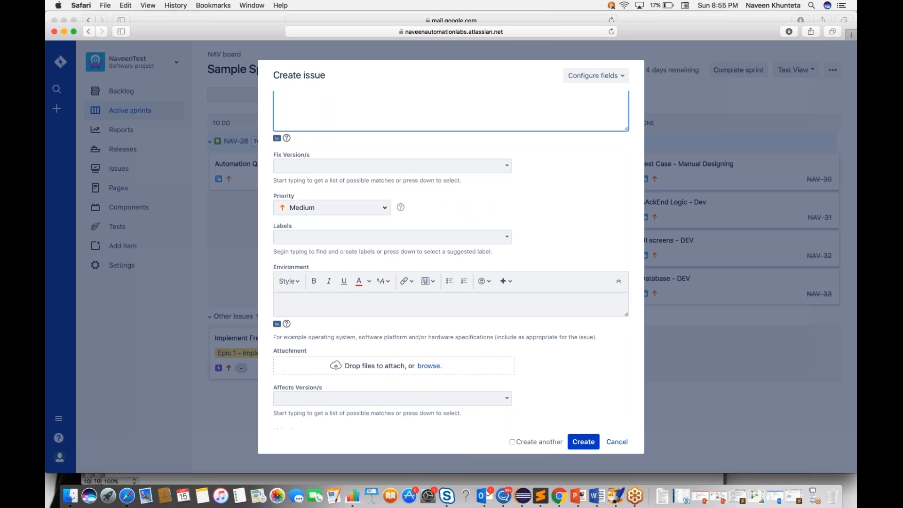
left_click(315, 208)
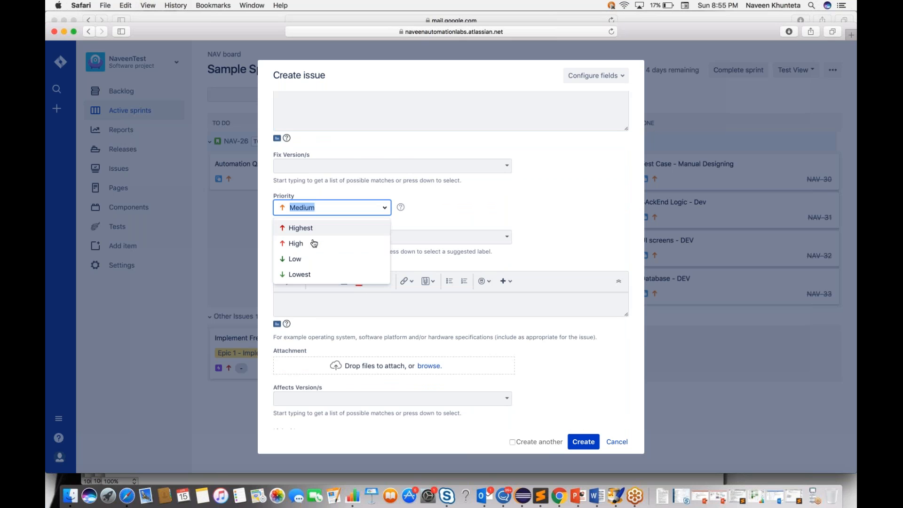
left_click(297, 244)
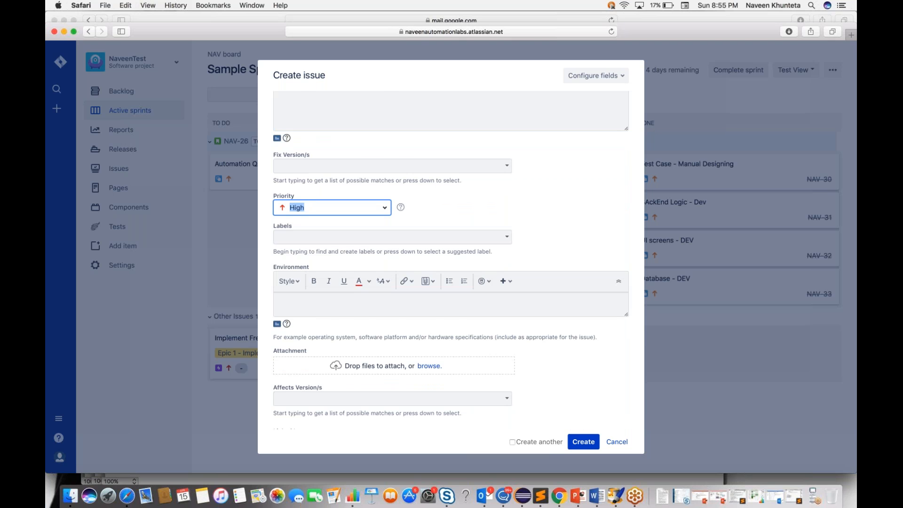
scroll(298, 247, "down", 5)
scroll(414, 235, "down", 1)
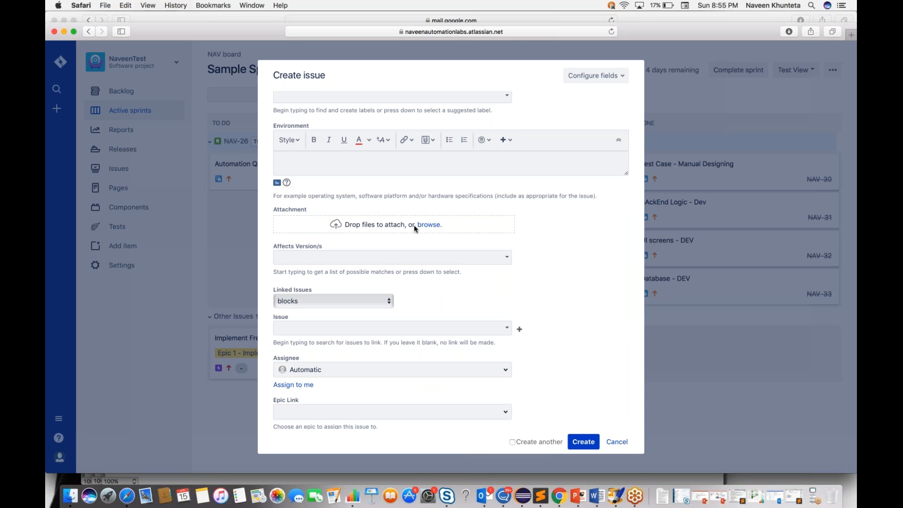
scroll(317, 335, "down", 2)
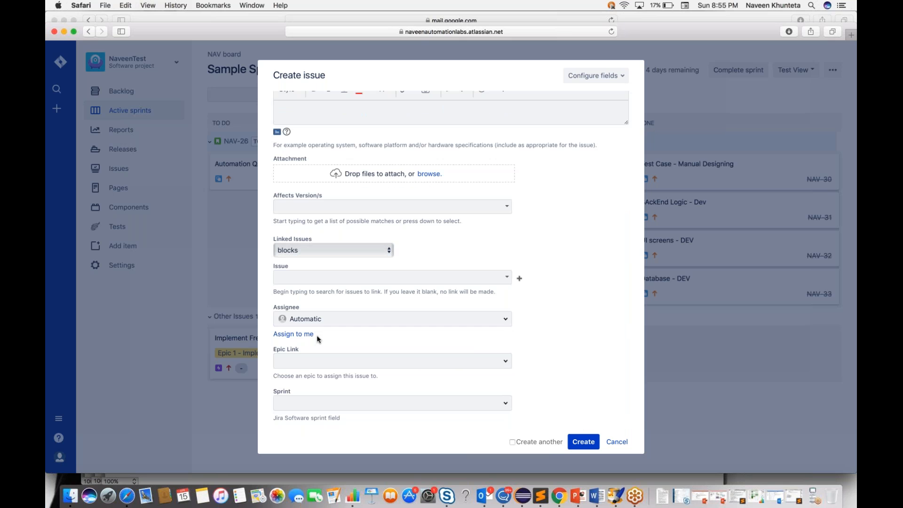
left_click(294, 334)
Step: Put the bug in Sample Sprint 2 and link it to Epic 1
scroll(537, 338, "down", 1)
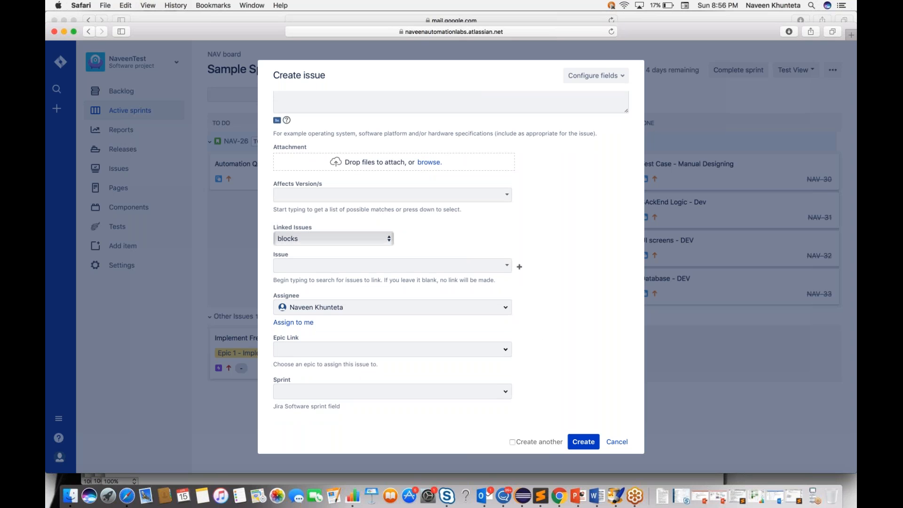
left_click(506, 394)
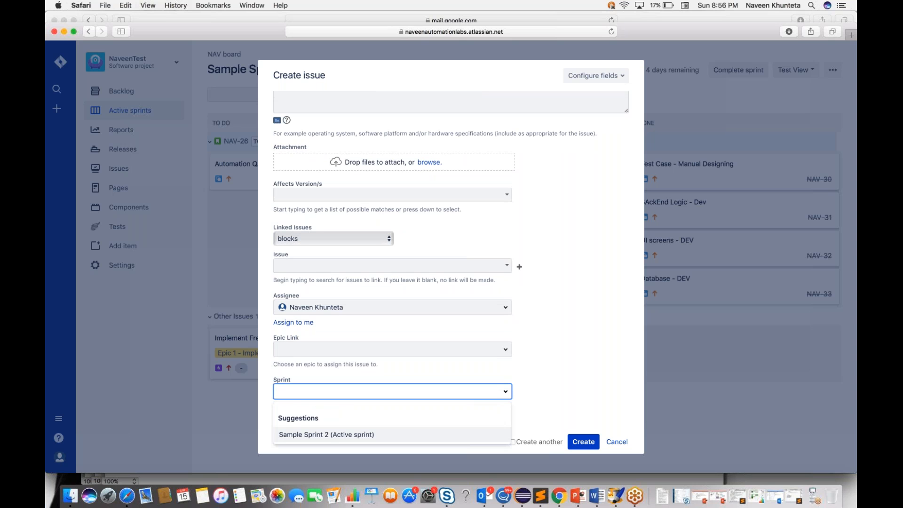
left_click(383, 438)
left_click(550, 382)
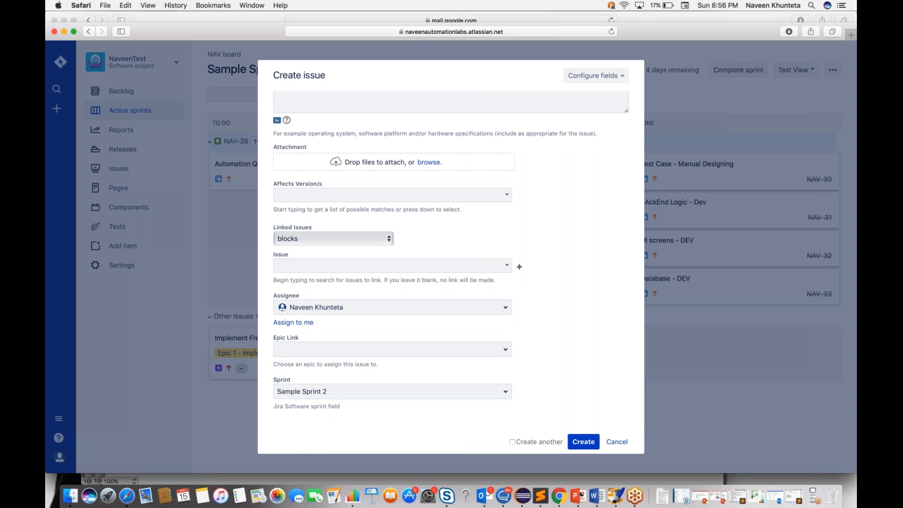
left_click(506, 351)
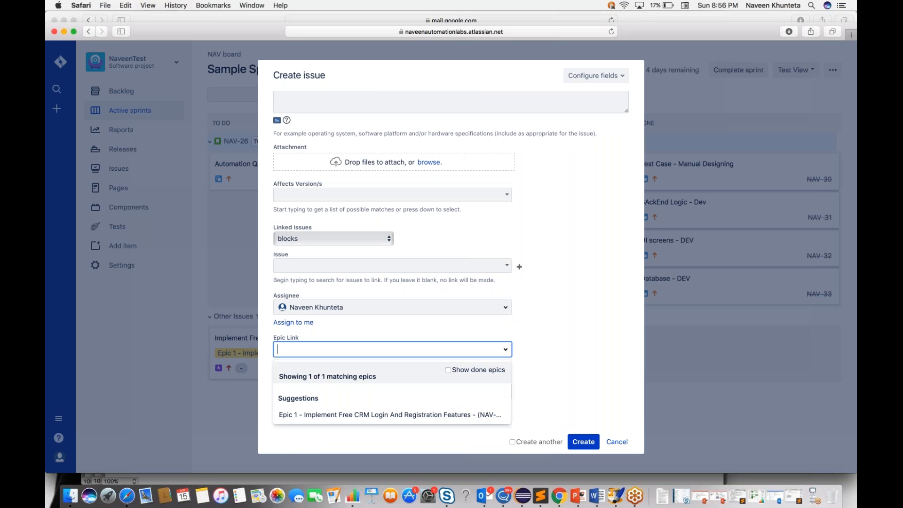
left_click(400, 416)
left_click(591, 391)
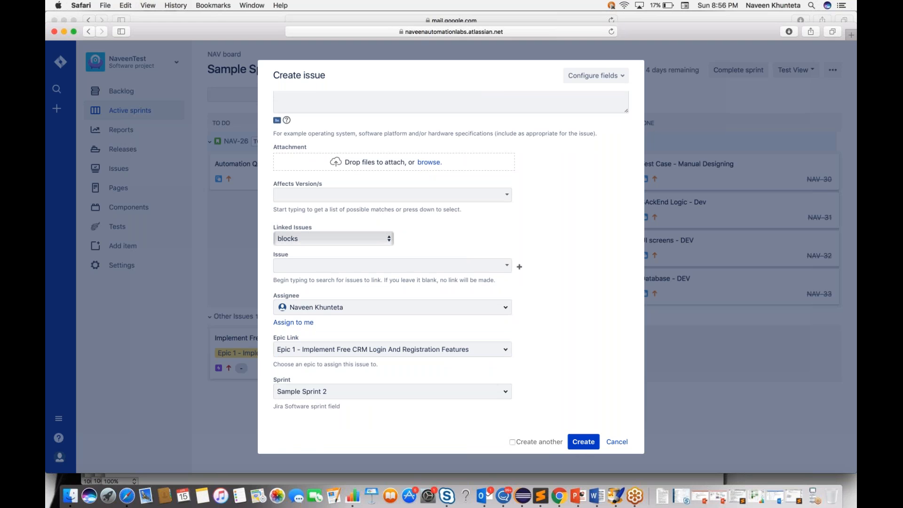
Step: Review the rest of the form, leaving the linked issues field empty
scroll(451, 258, "up", 4)
scroll(450, 259, "up", 6)
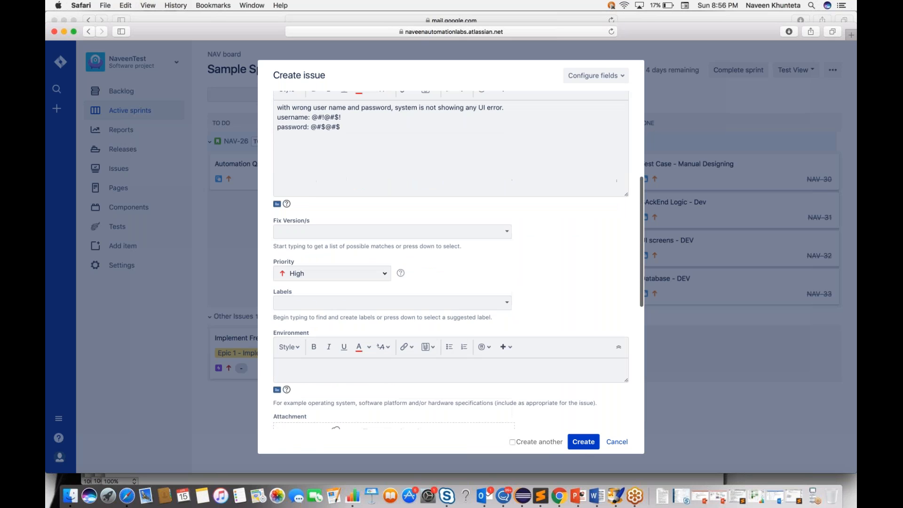
scroll(450, 258, "up", 5)
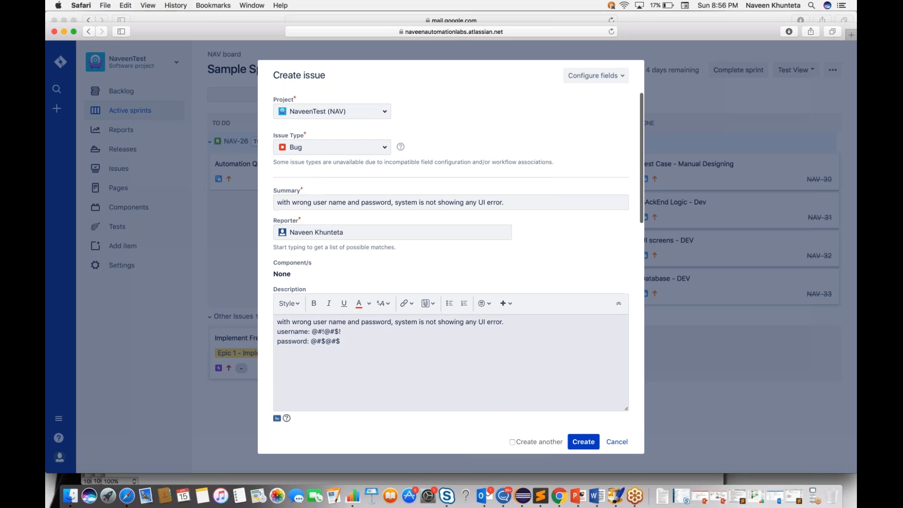
scroll(451, 259, "down", 10)
scroll(451, 259, "down", 8)
scroll(450, 258, "down", 3)
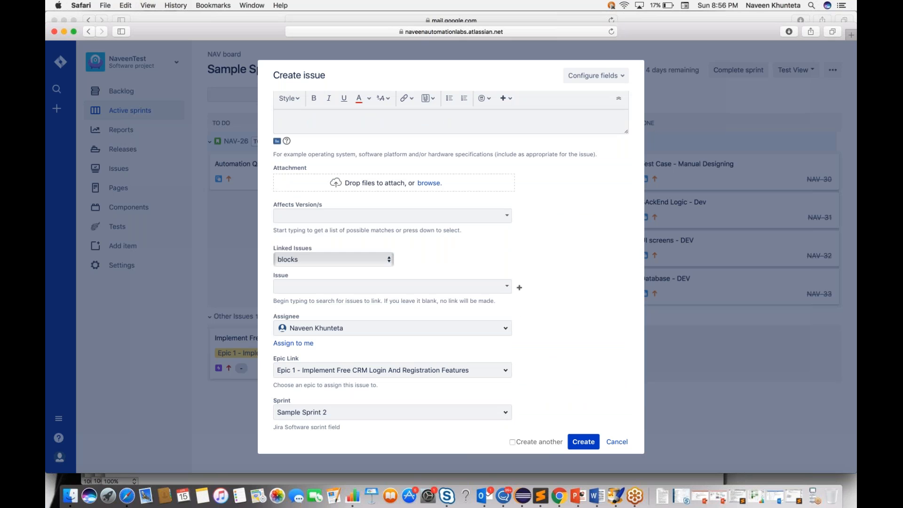
scroll(575, 305, "down", 1)
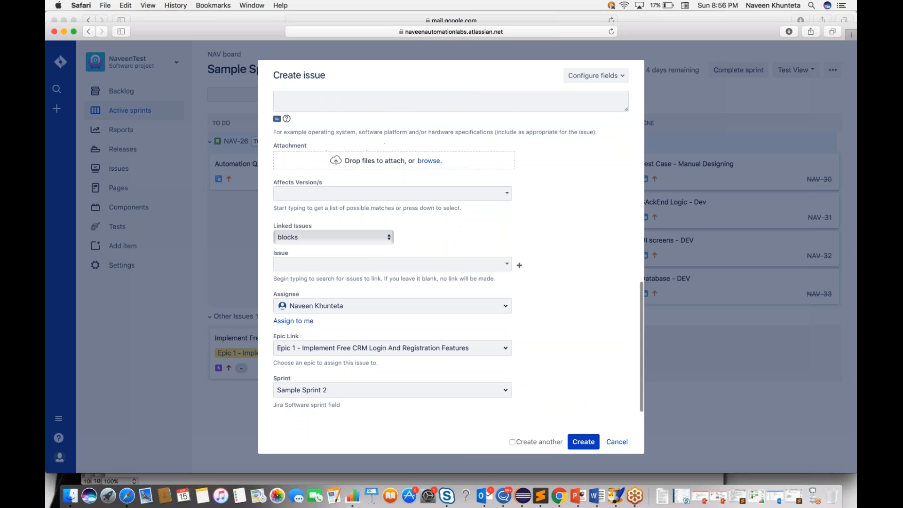
left_click(362, 264)
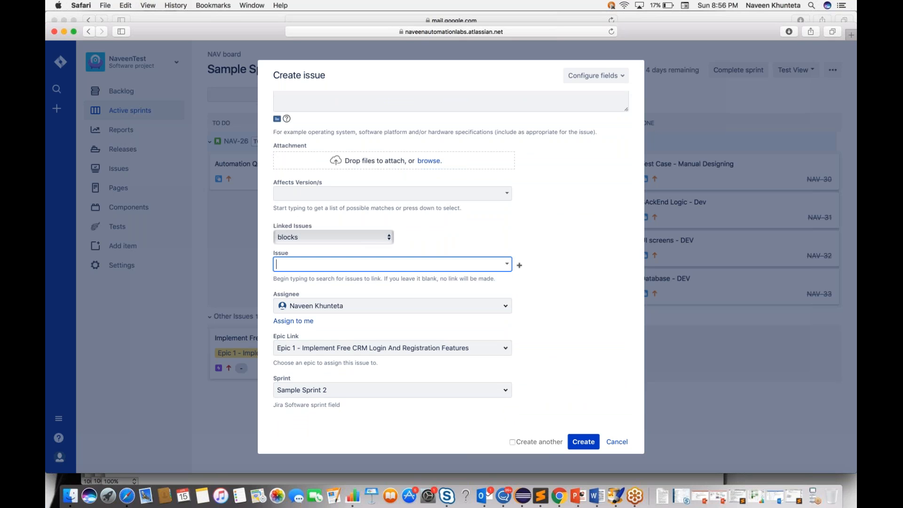
left_click(609, 273)
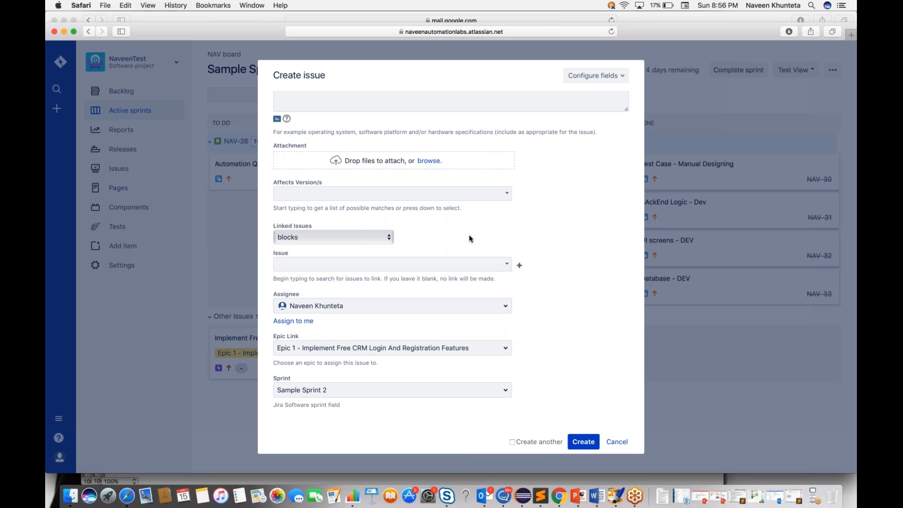
scroll(608, 276, "down", 1)
scroll(609, 274, "down", 1)
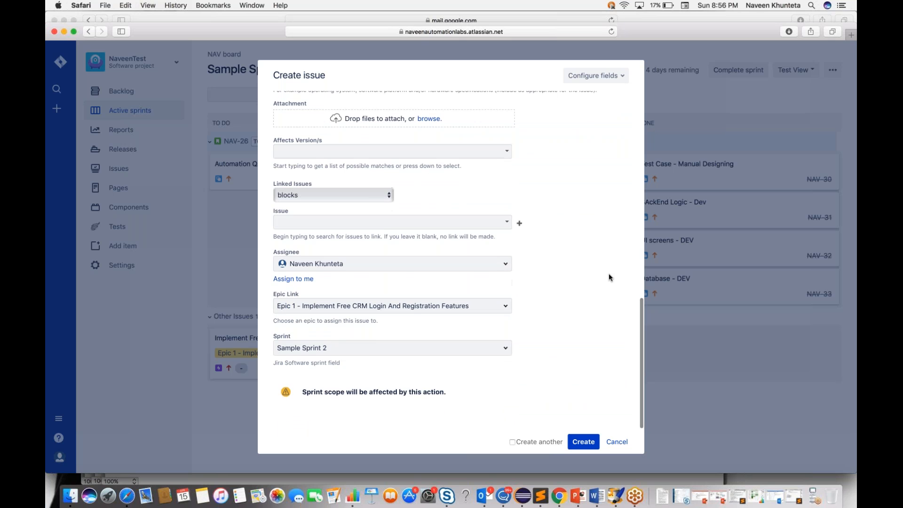
Step: Create bug NAV-34 in the sprint, move it to In Progress, check its details and reposition its card
left_click(584, 442)
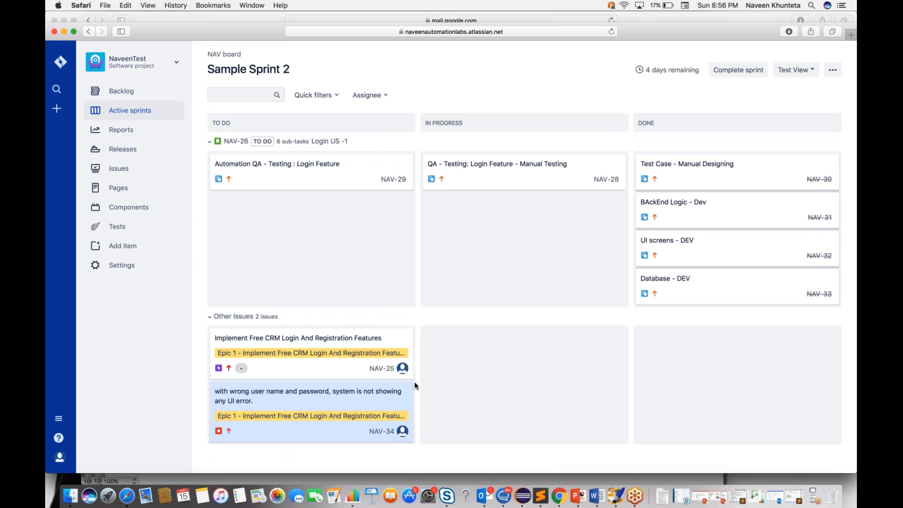
left_click_drag(361, 399, 577, 384)
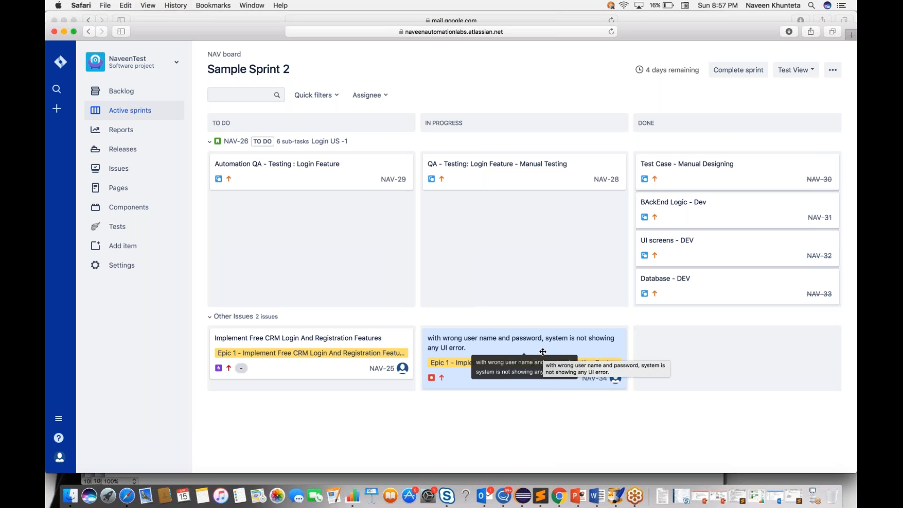
left_click(519, 344)
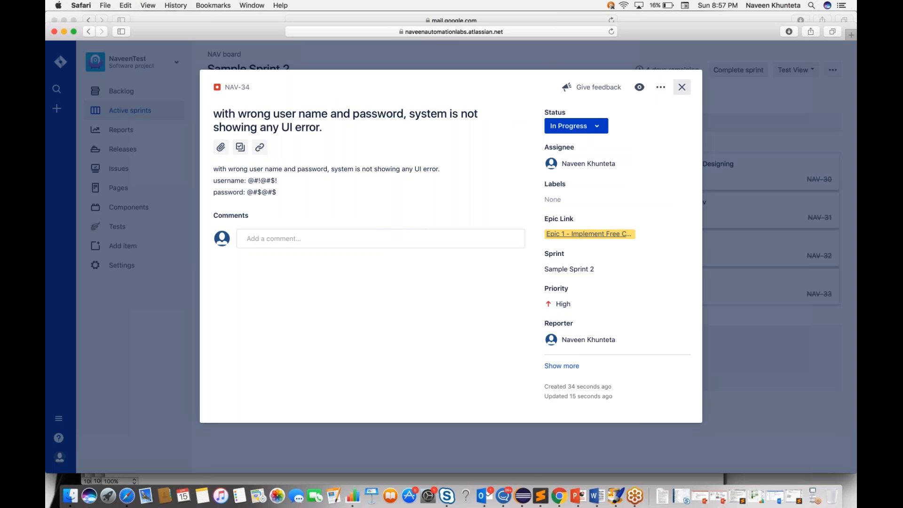
left_click(683, 87)
left_click_drag(471, 351, 488, 363)
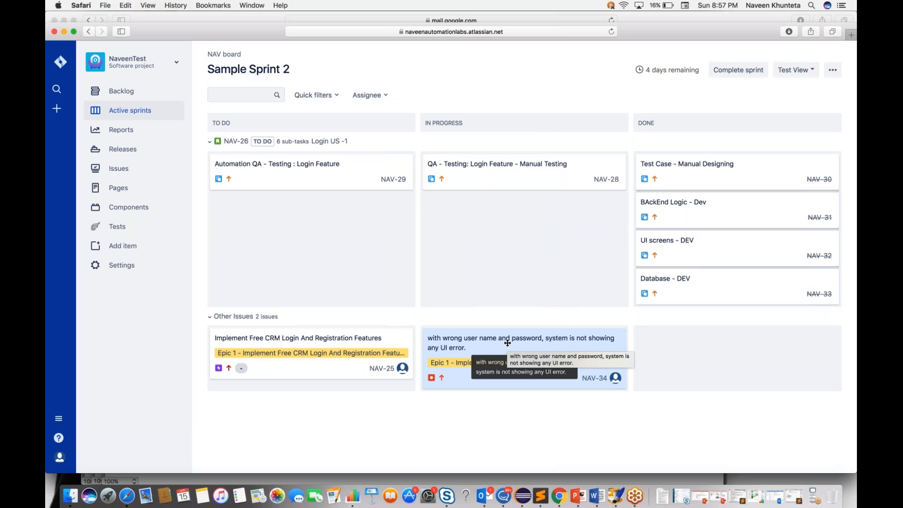
Step: Move NAV-34 and NAV-28 to Done, and NAV-29 through In Progress into Done
left_click_drag(508, 343, 728, 338)
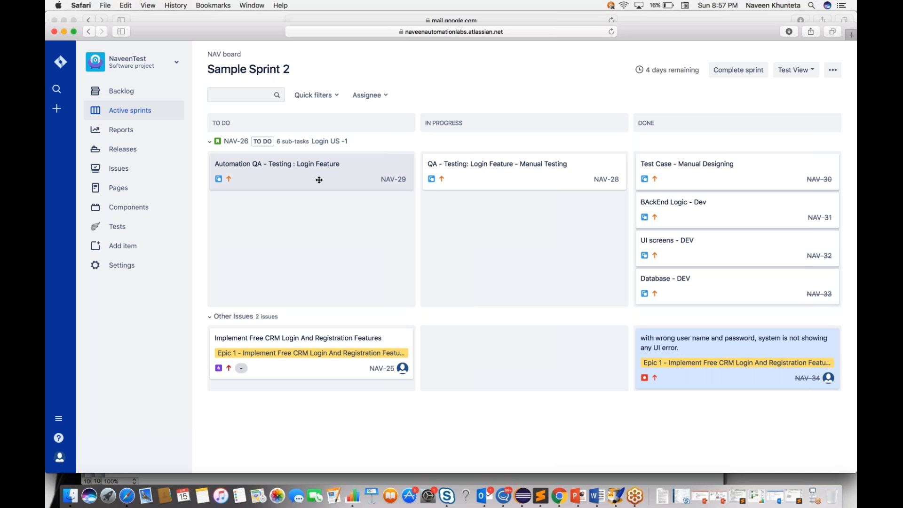
left_click_drag(316, 177, 531, 240)
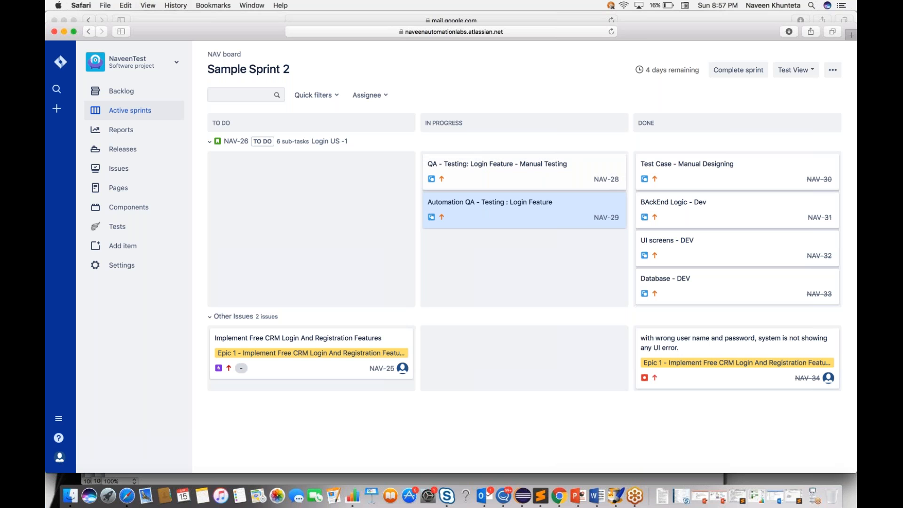
left_click_drag(509, 170, 708, 190)
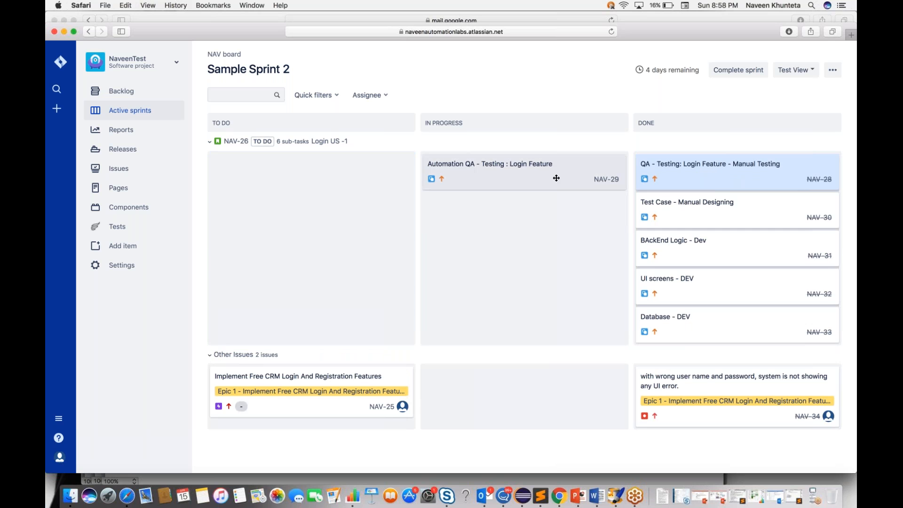
left_click_drag(552, 177, 771, 214)
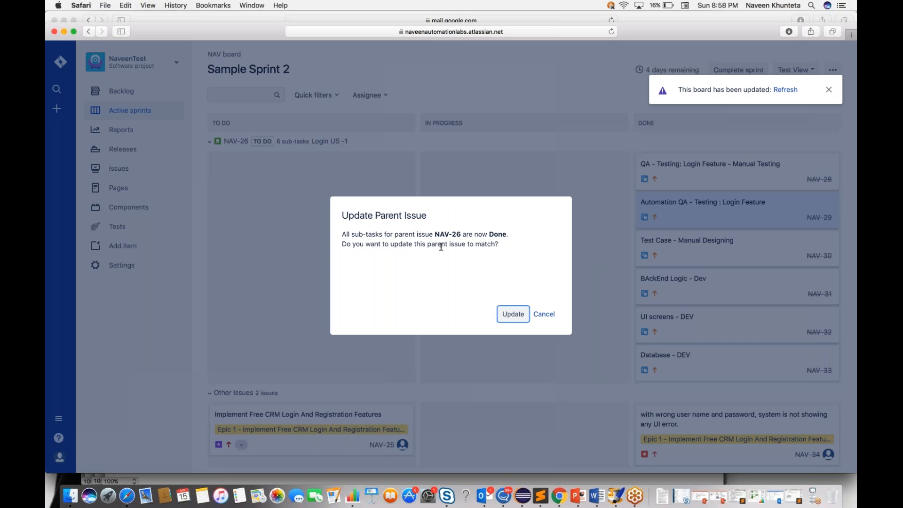
Step: Confirm updating parent NAV-26 Login US -1 to Done, then look over the board
left_click(512, 311)
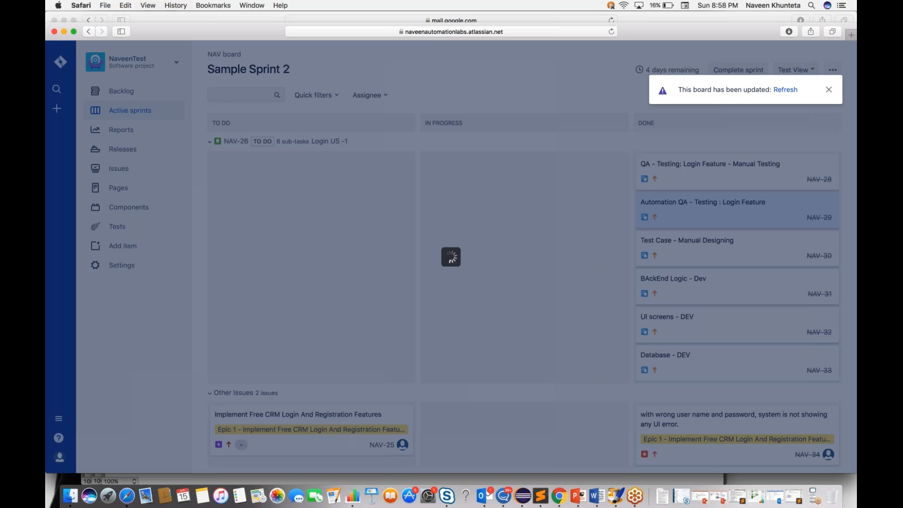
scroll(512, 312, "down", 1)
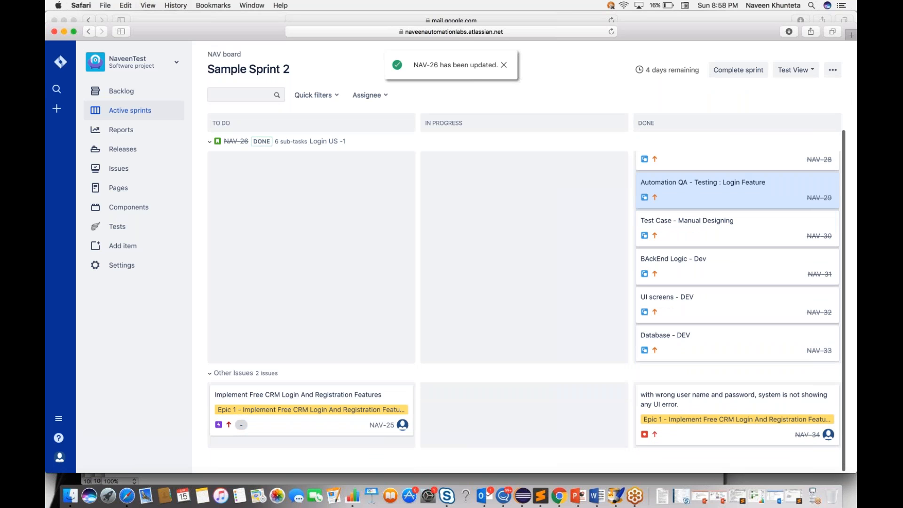
scroll(266, 202, "up", 1)
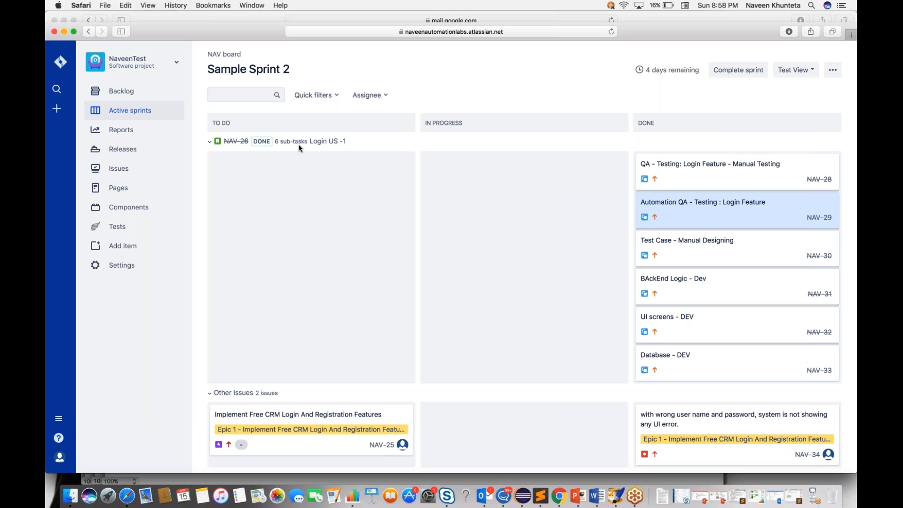
scroll(448, 235, "down", 1)
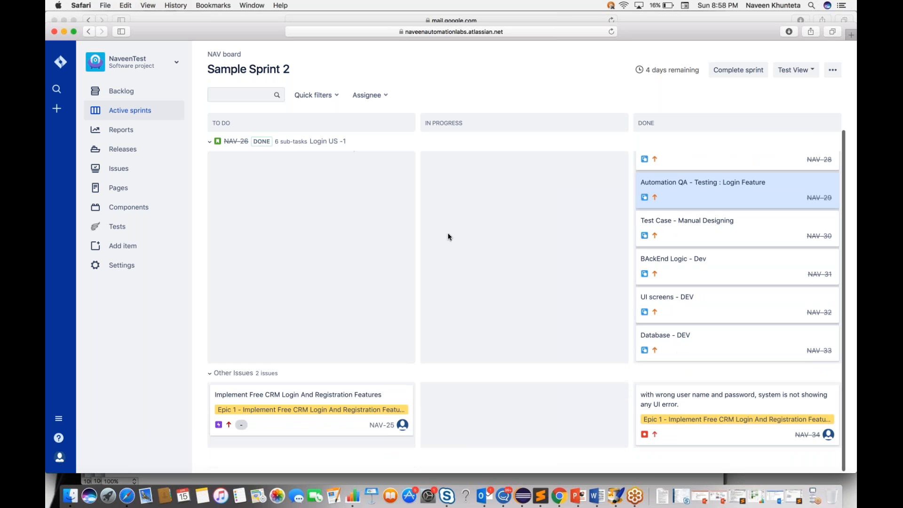
scroll(448, 233, "up", 1)
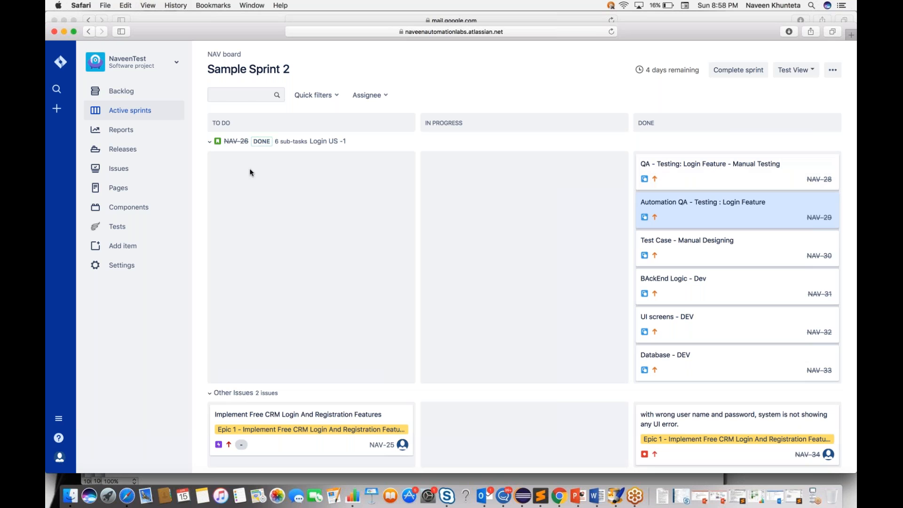
Step: Open NAV-26 and begin a comment: 'Hi Team, All the QA tasks are done'
left_click(236, 141)
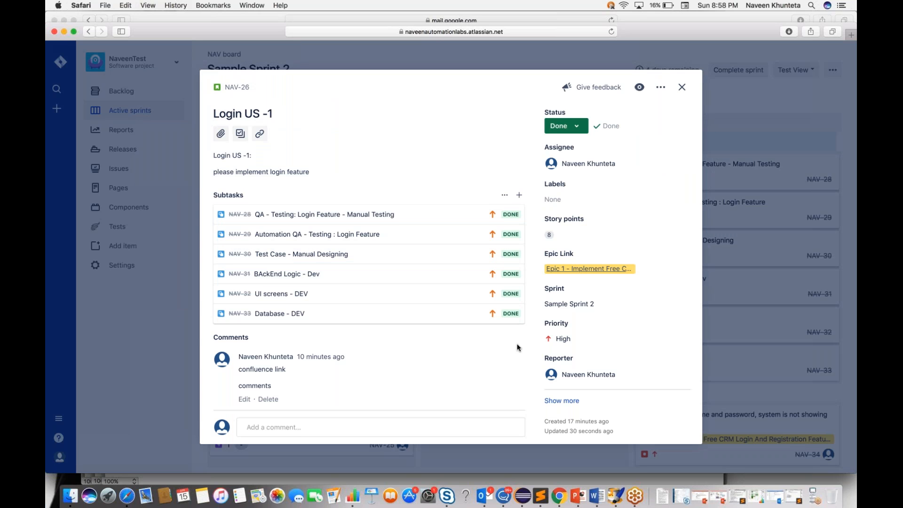
scroll(466, 372, "down", 1)
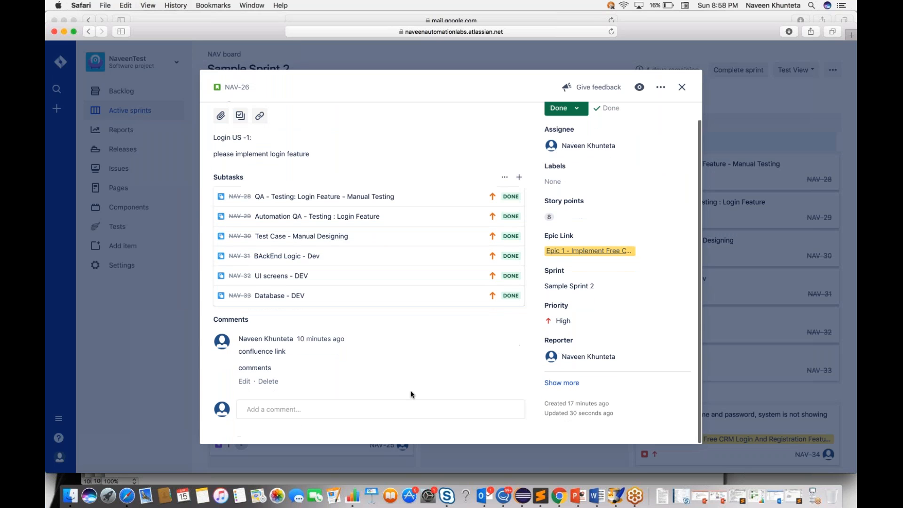
left_click(383, 412)
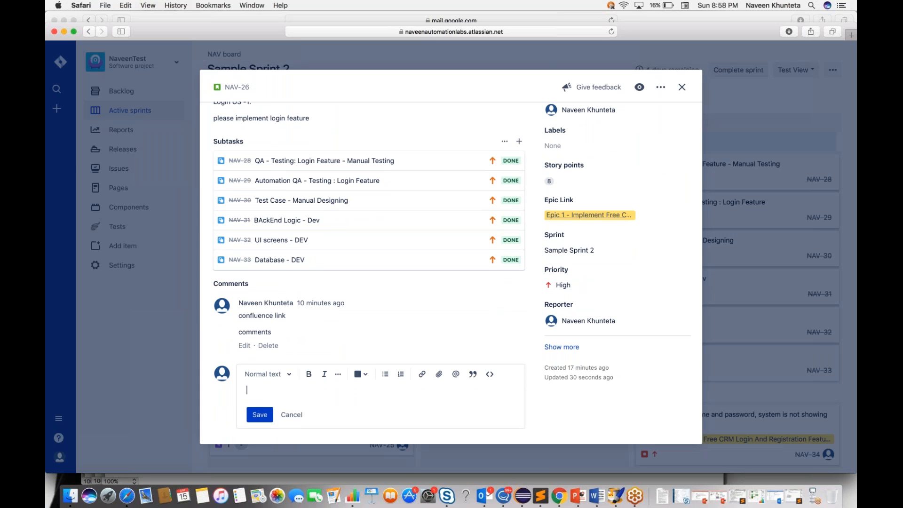
type("Hi Team,")
key("Return")
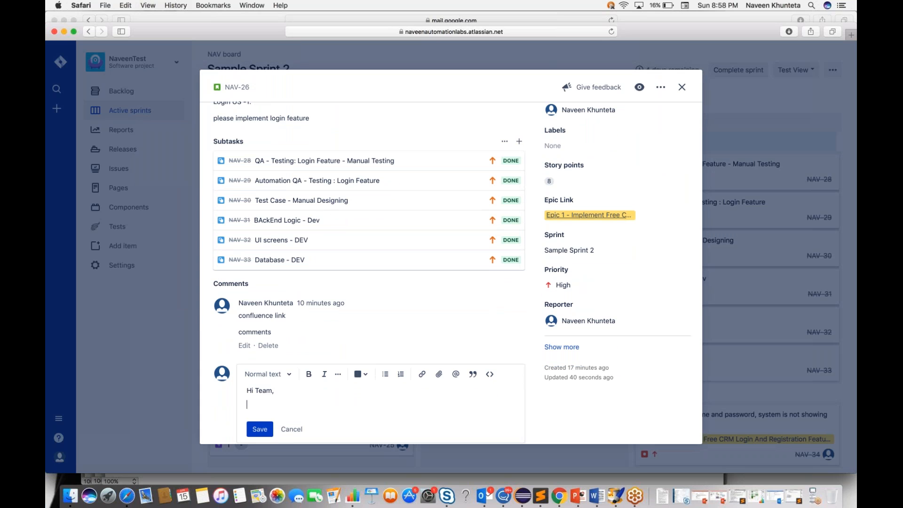
type("All the QA tasks asr")
key("BackSpace")
key("BackSpace")
type("re done")
Step: Finish with ', testing is completed. US can be marked as DONE.', a Thanks sign-off with the user's name, and save
type(", testing is completed≥")
key("BackSpace")
key("BackSpace")
key("BackSpace")
type("d. ")
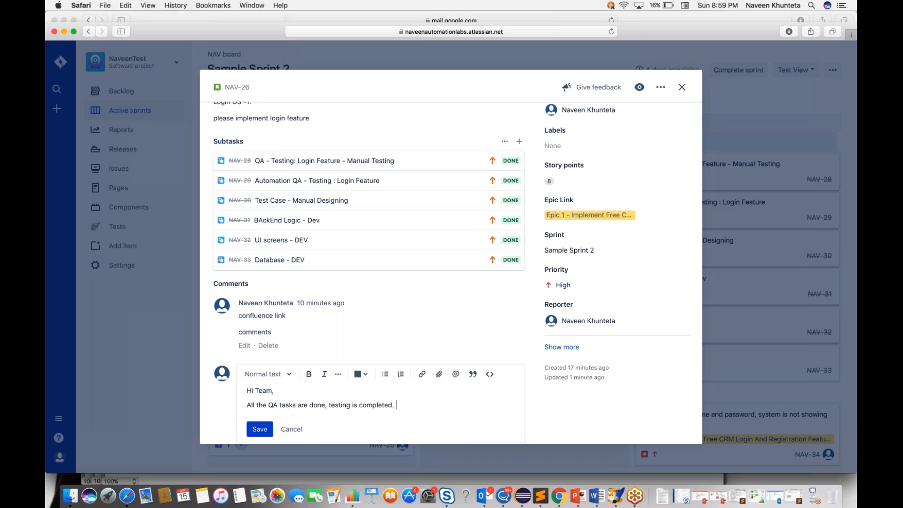
type("US can be marked as DONE.")
key("Return")
key("Return")
type("Thanks")
key("Return")
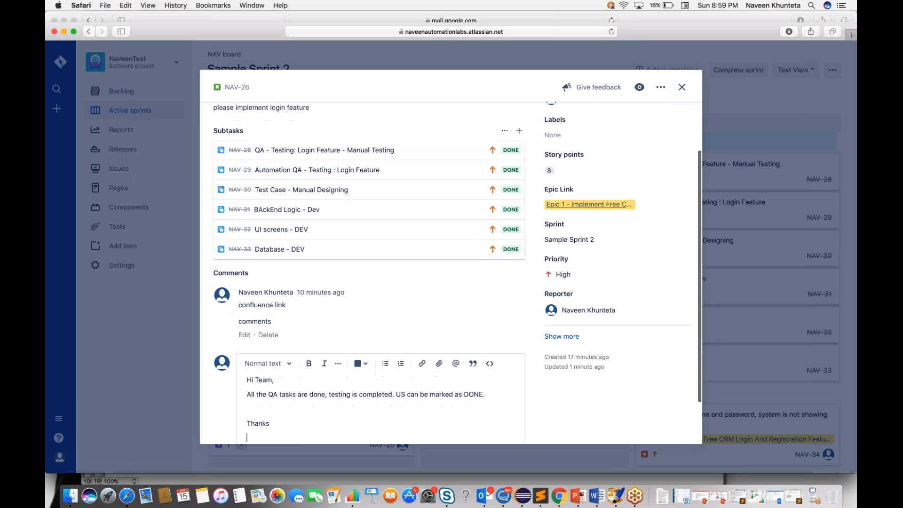
type("Naveen")
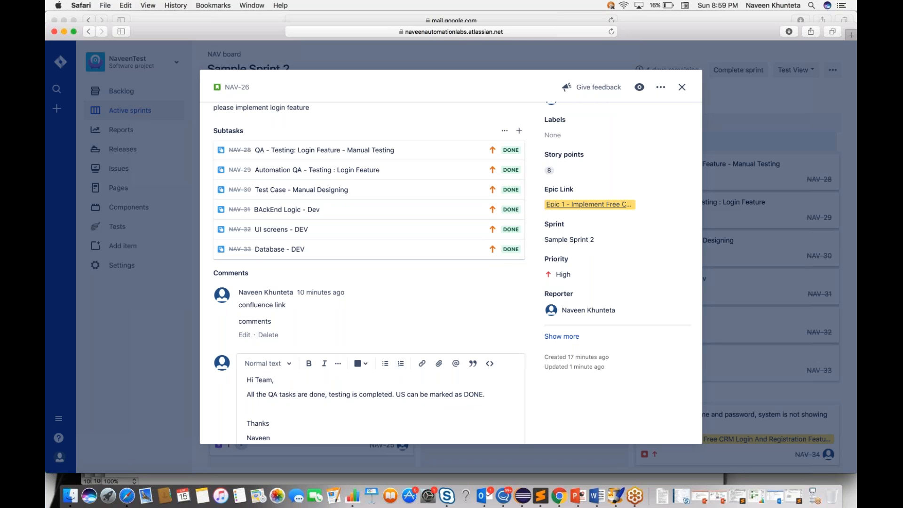
scroll(422, 326, "down", 2)
left_click(257, 406)
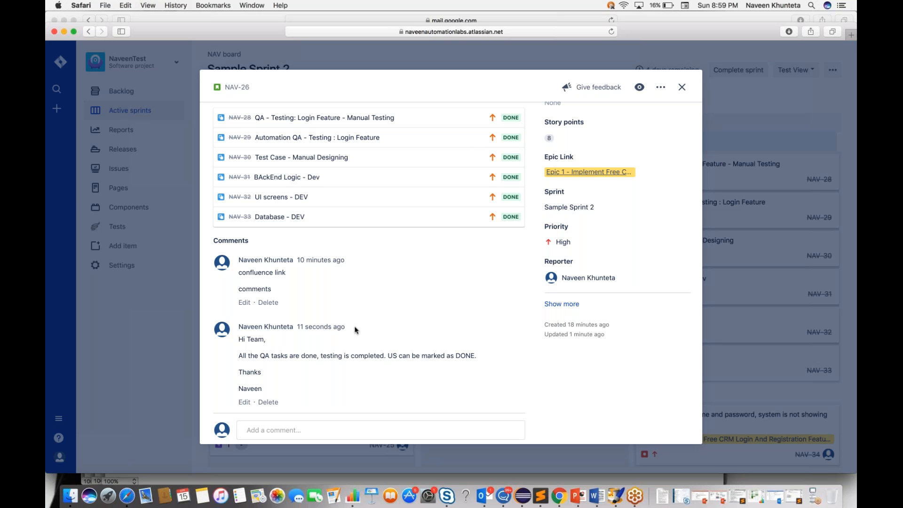
scroll(356, 329, "up", 2)
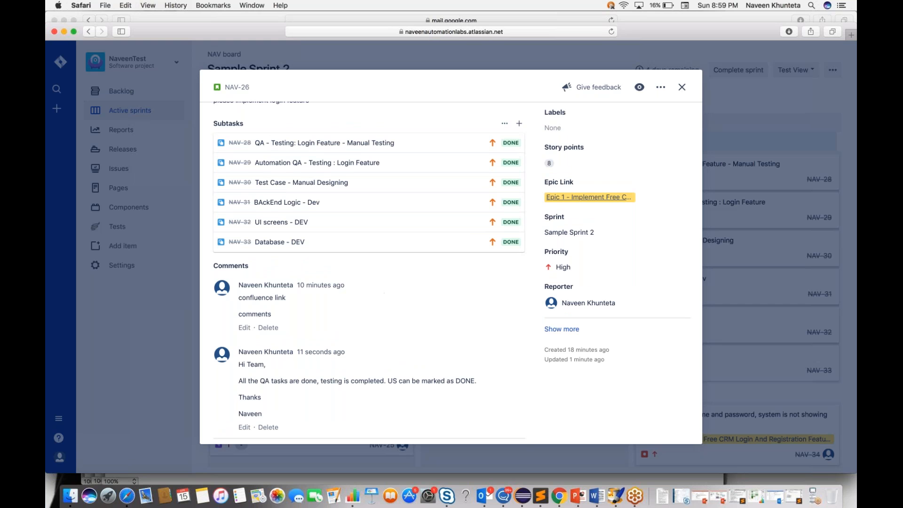
Step: Add a 'PO - Review' subtask to Login US -1 and return to the board
left_click(683, 87)
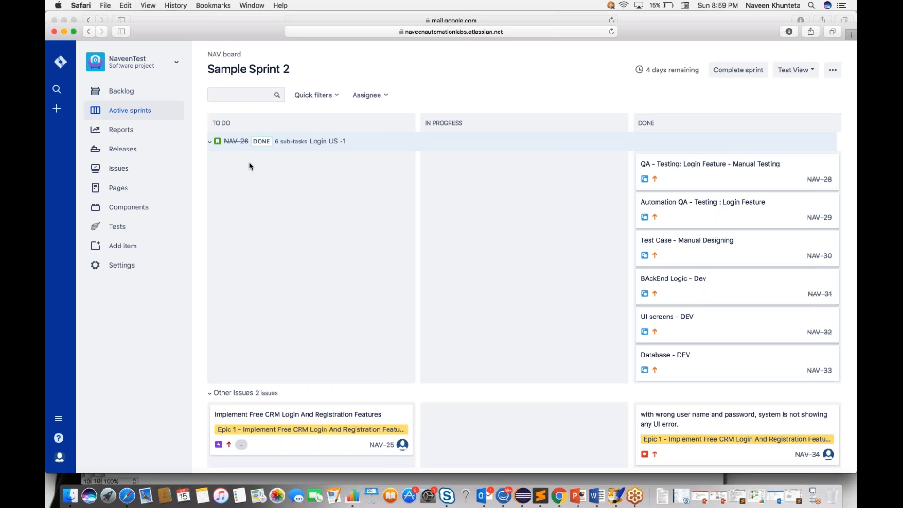
left_click(236, 142)
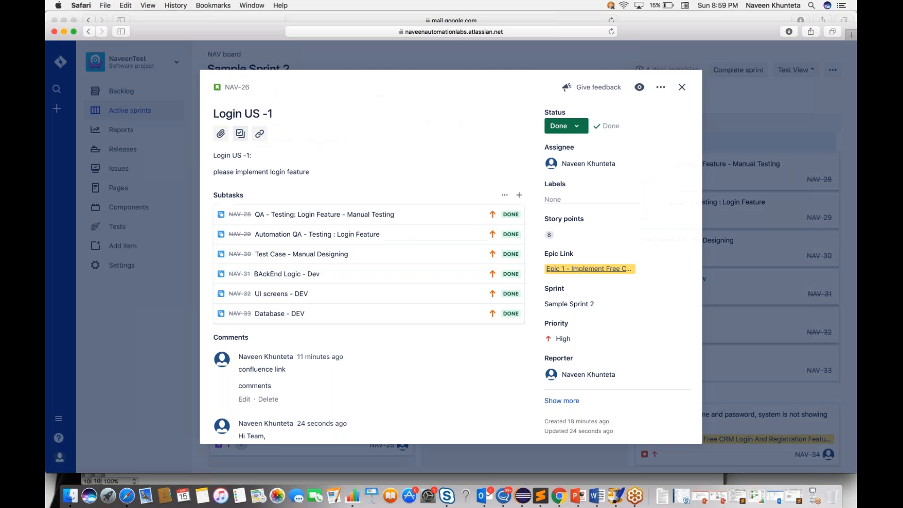
left_click(239, 135)
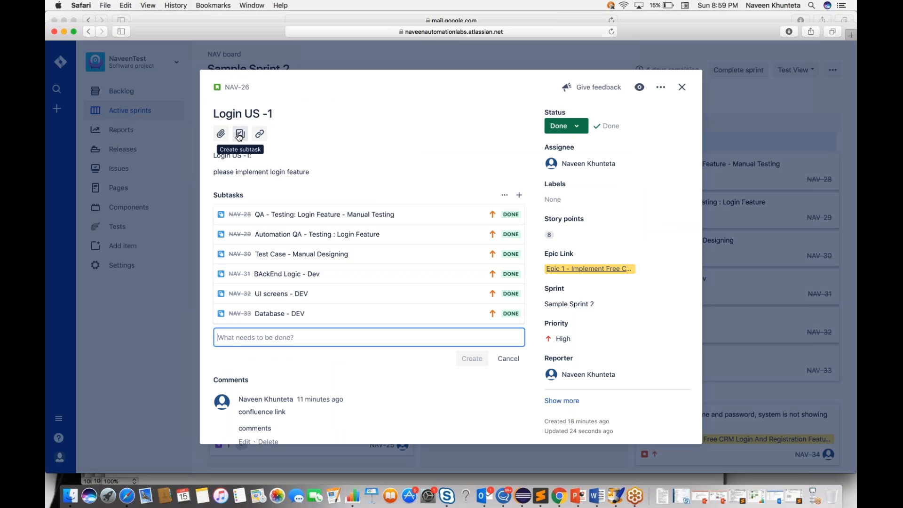
type("PO - Review")
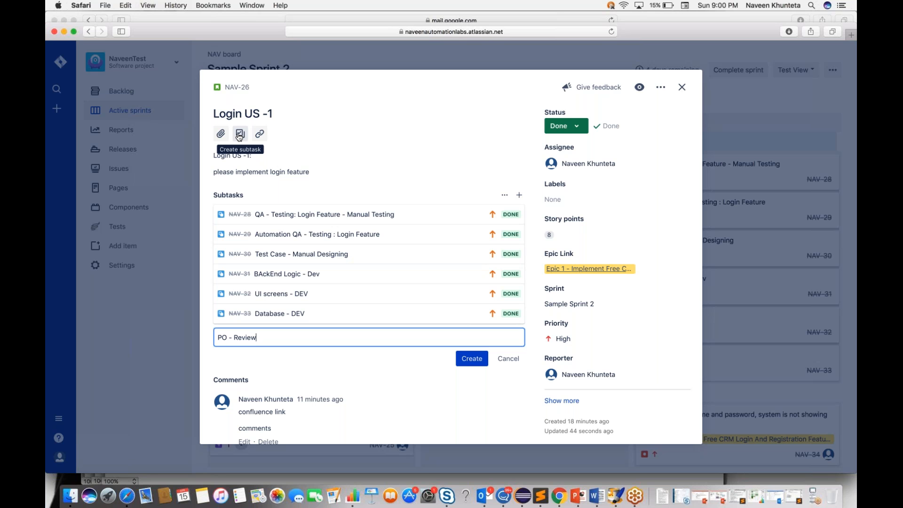
left_click(471, 360)
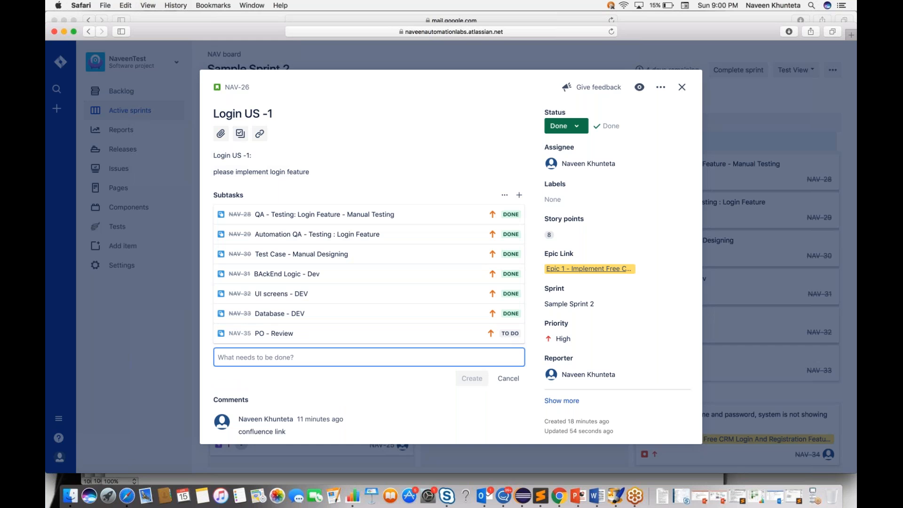
left_click(681, 87)
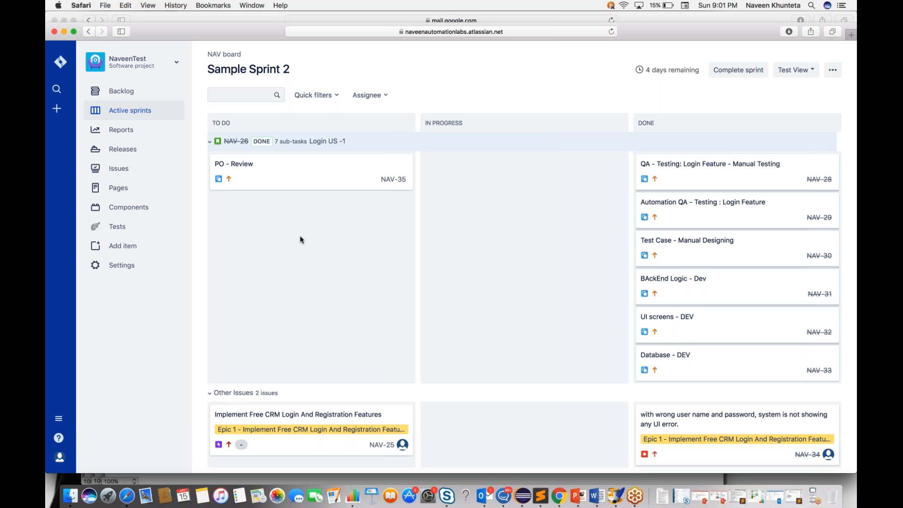
Step: Move the PO - Review card through In Progress into Done
left_click_drag(310, 171, 503, 245)
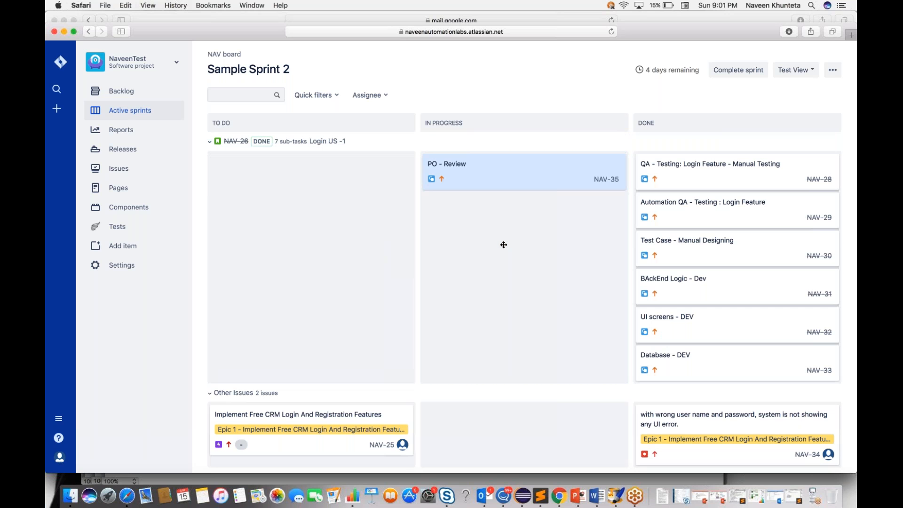
left_click_drag(502, 178, 718, 220)
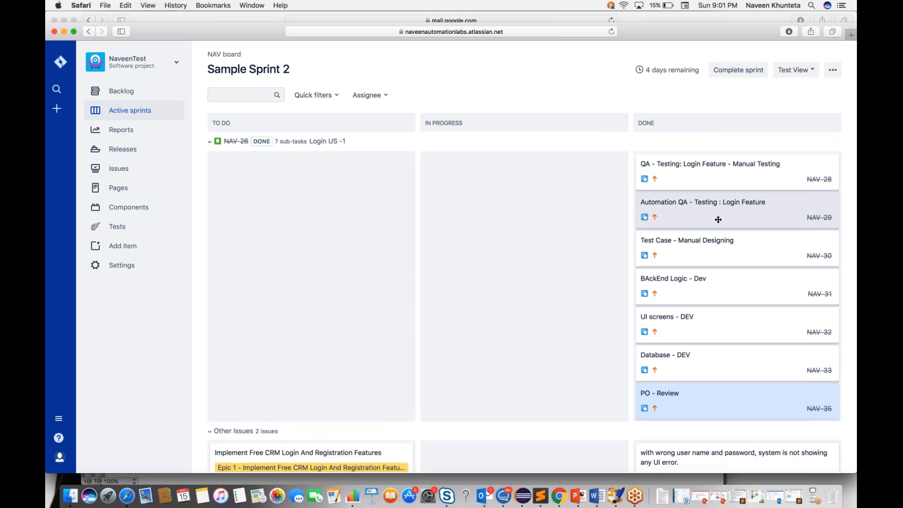
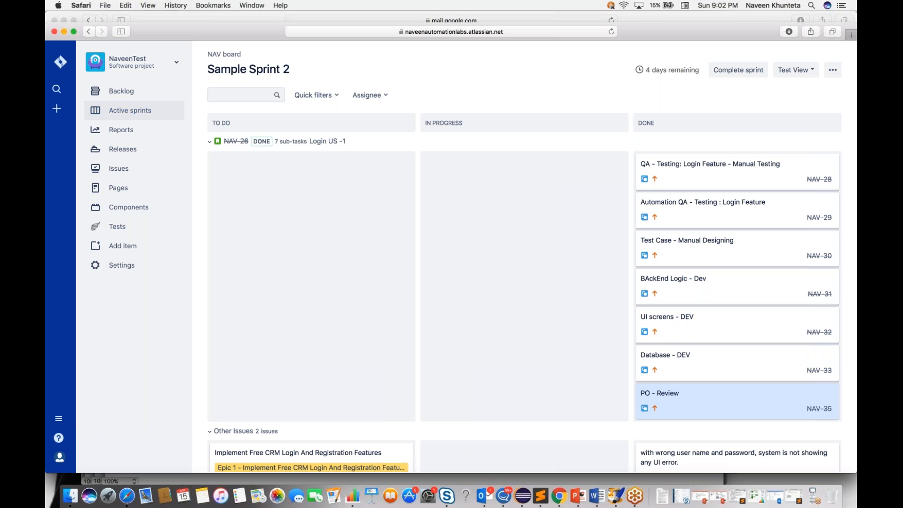
Step: Open the NAV project's Backlog from the sidebar to see Sample Sprint 2's issues
left_click(131, 94)
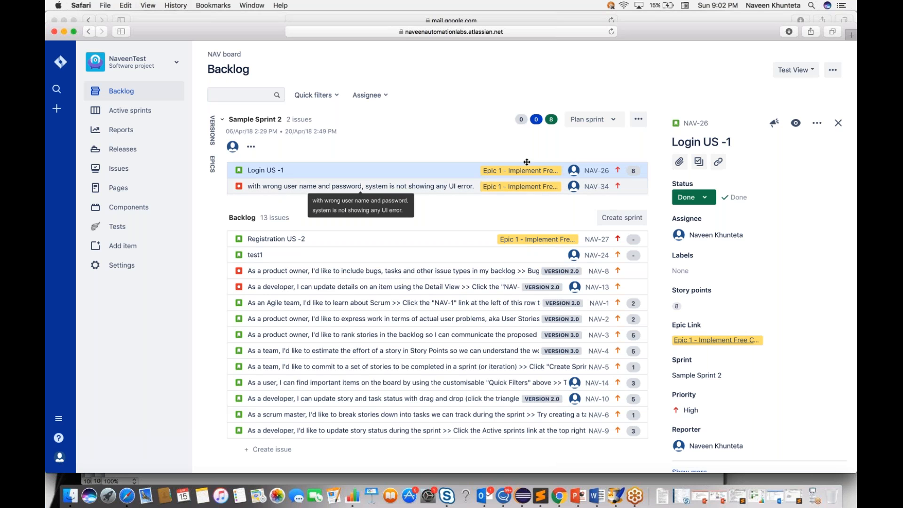
Step: Check Sample Sprint 2's add-page options and its workload by assignee
left_click(613, 121)
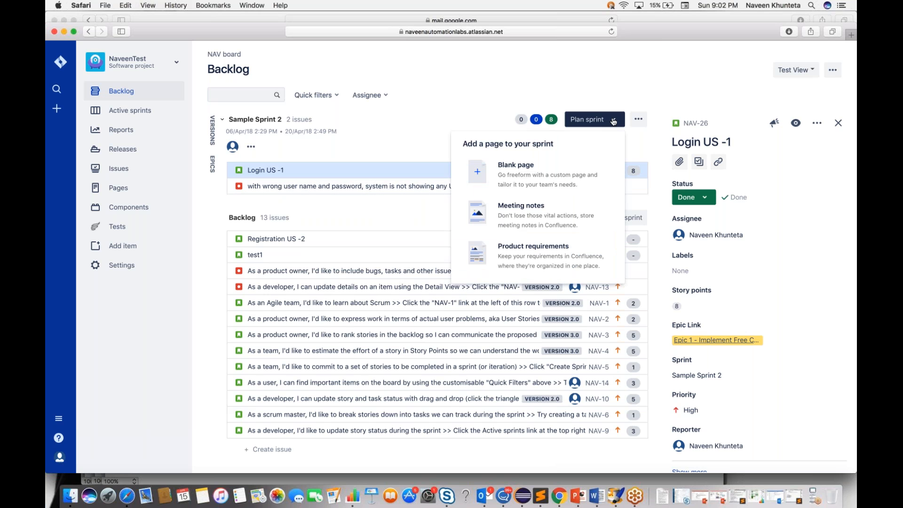
left_click(415, 130)
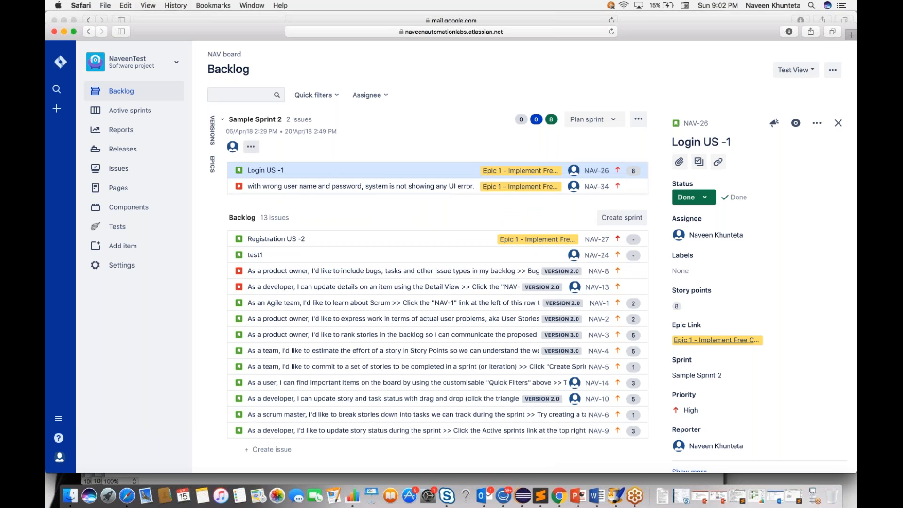
left_click(252, 149)
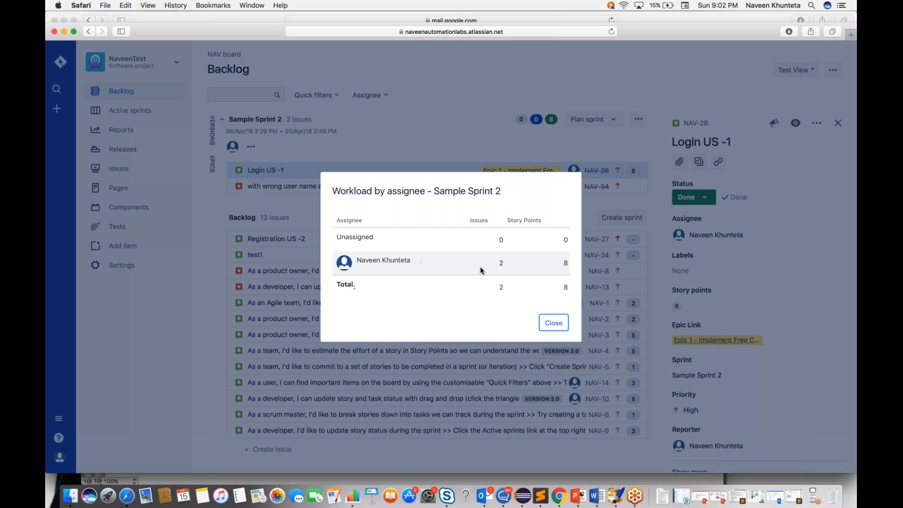
left_click(554, 323)
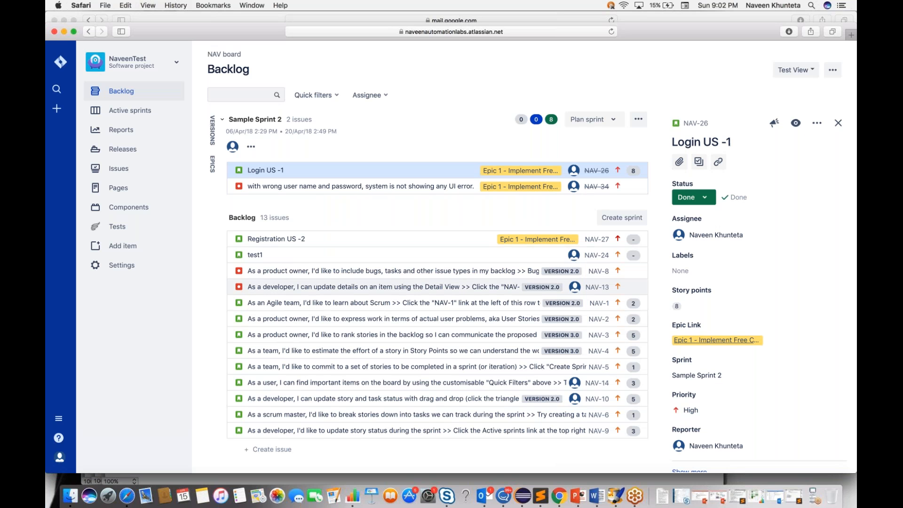
Step: Look at Login US -1's status choices and label field without changes, then go to Active sprints
left_click(710, 201)
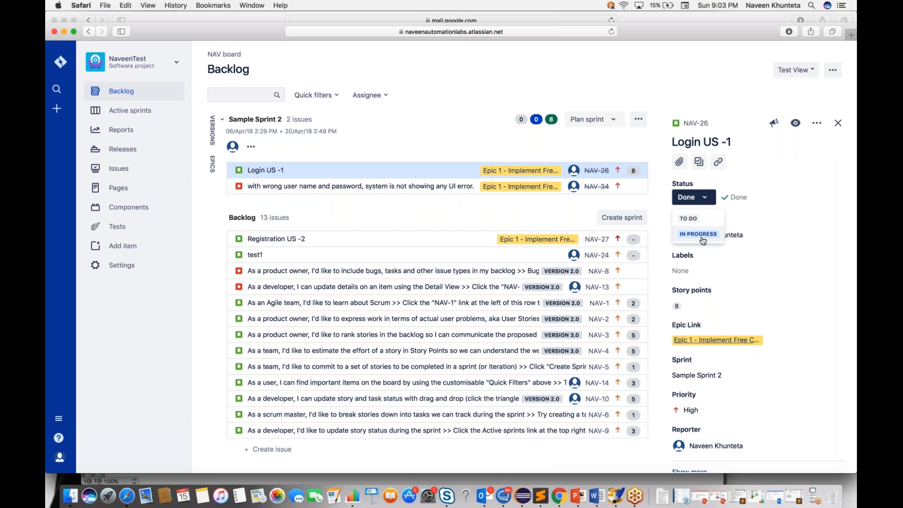
left_click(737, 274)
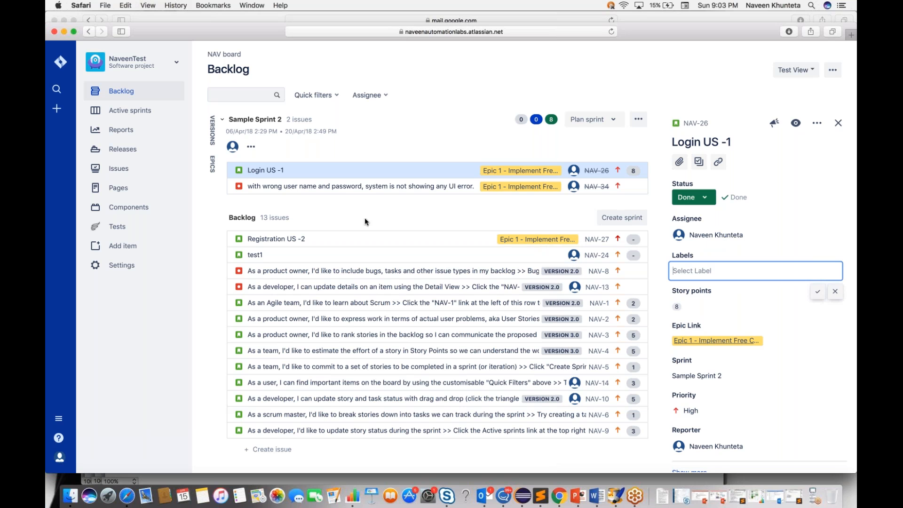
left_click(835, 292)
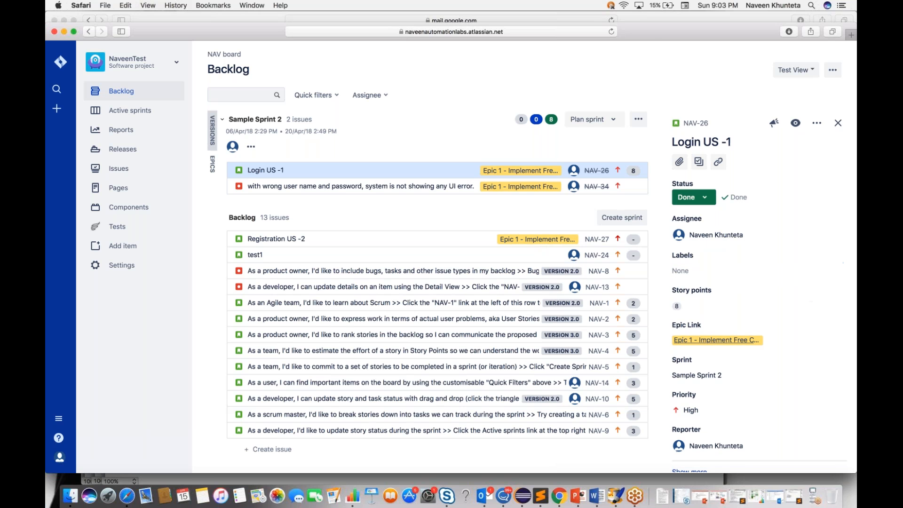
left_click(131, 110)
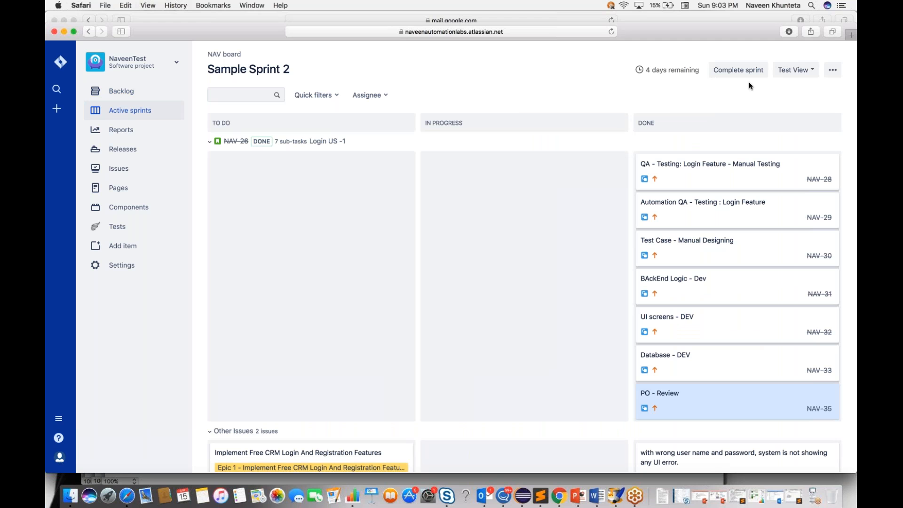
Step: Start completing Sample Sprint 2, check where incomplete issues would go, then cancel
left_click(738, 73)
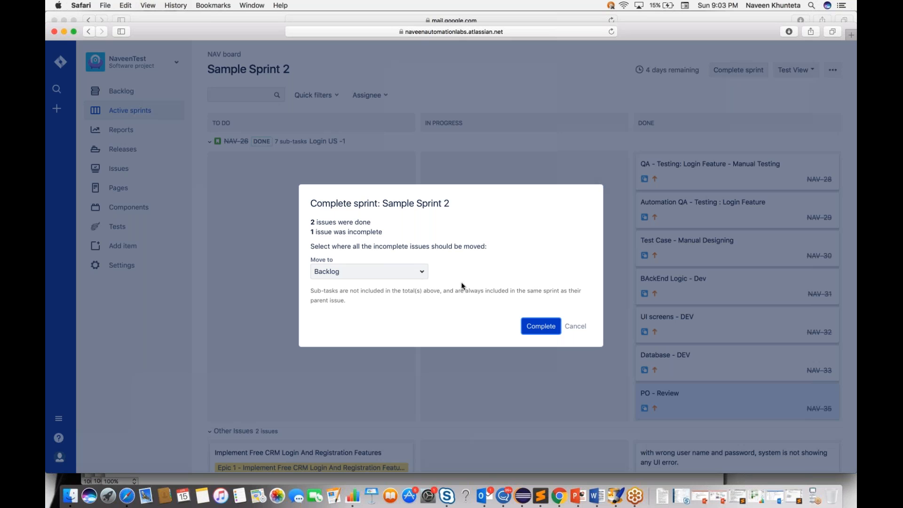
left_click(422, 272)
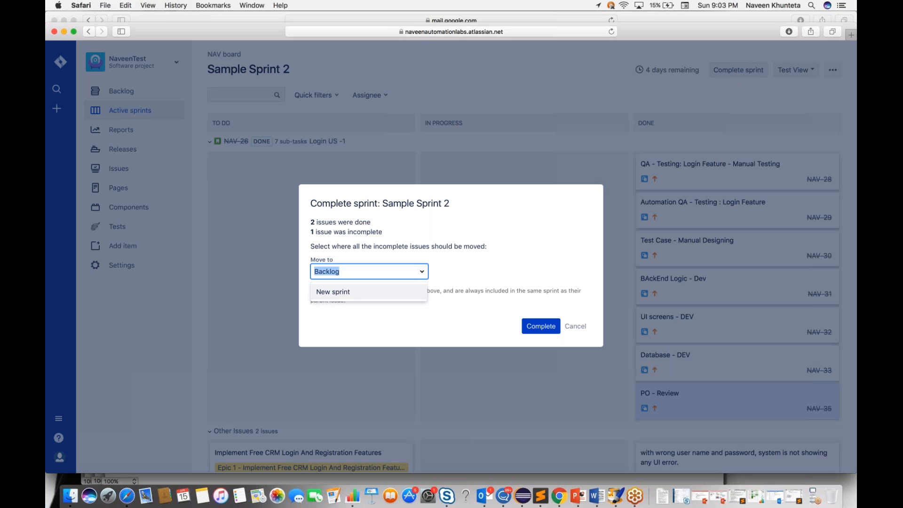
left_click(404, 312)
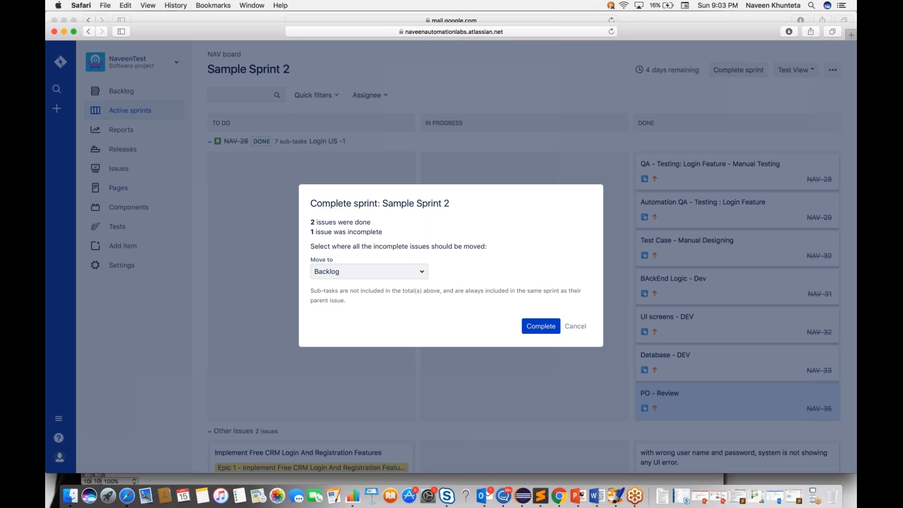
key("Escape")
Step: Drag the CRM epic card into Done and complete Sample Sprint 2
scroll(402, 380, "down", 3)
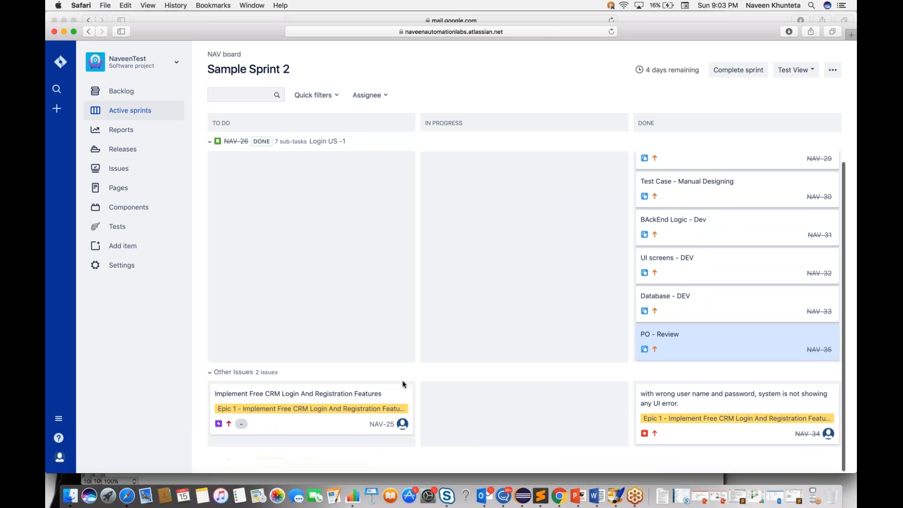
left_click_drag(379, 394, 792, 392)
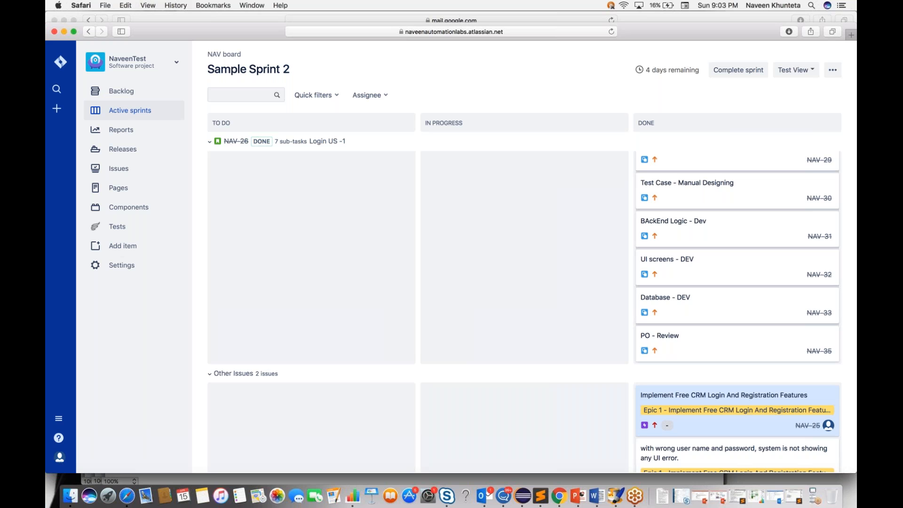
scroll(793, 392, "up", 3)
left_click(749, 71)
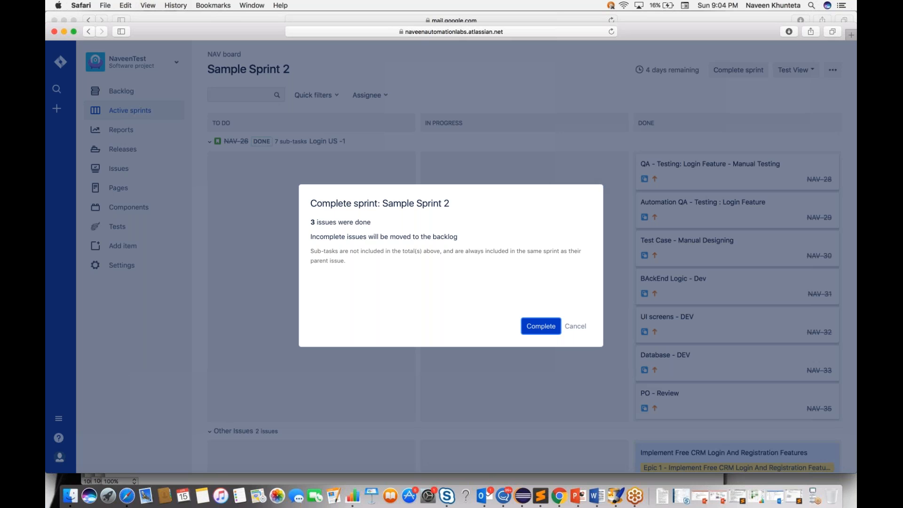
key("Return")
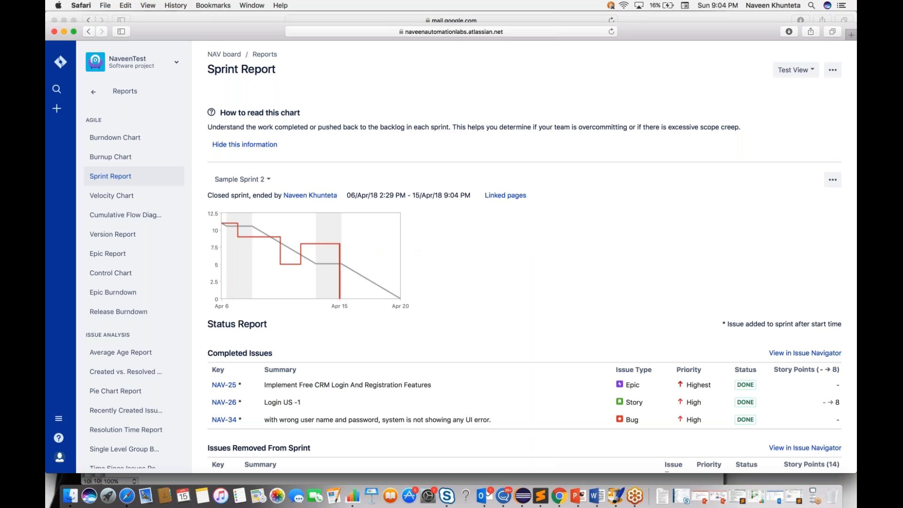
scroll(509, 219, "down", 3)
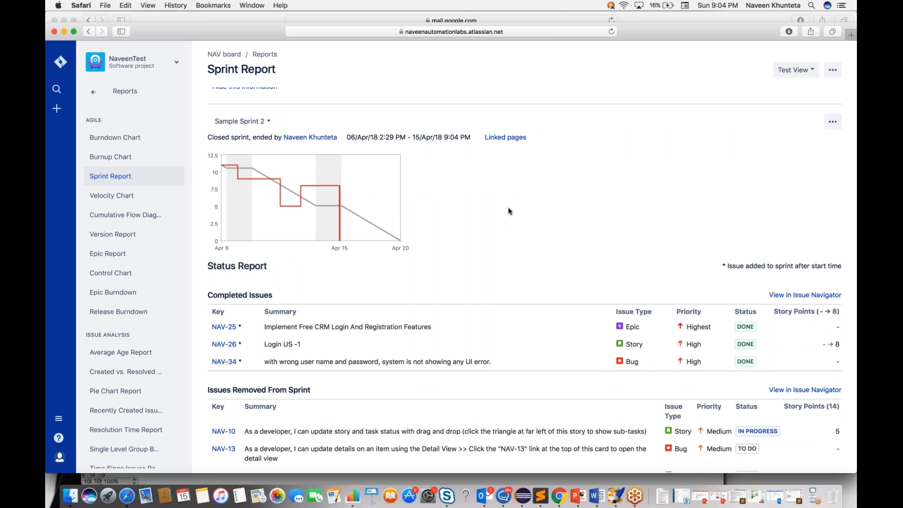
scroll(439, 205, "down", 4)
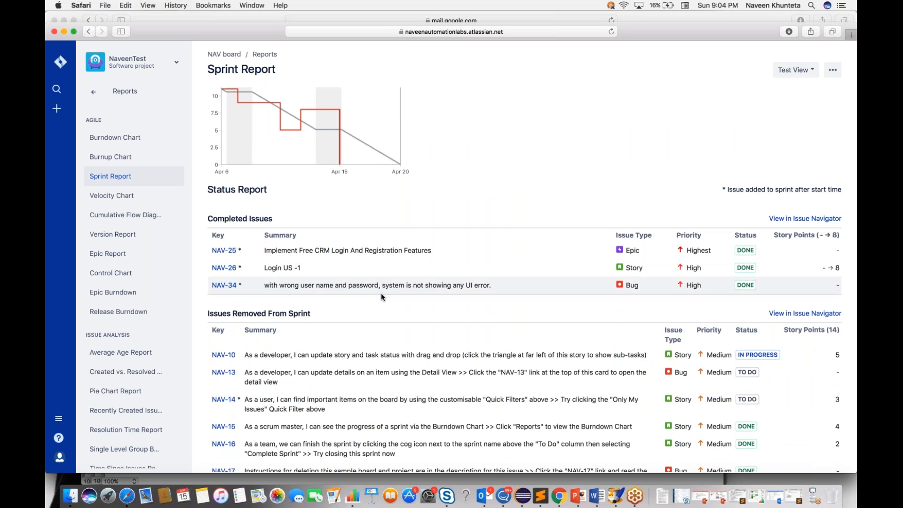
scroll(381, 292, "down", 1)
scroll(382, 294, "down", 2)
scroll(382, 294, "up", 2)
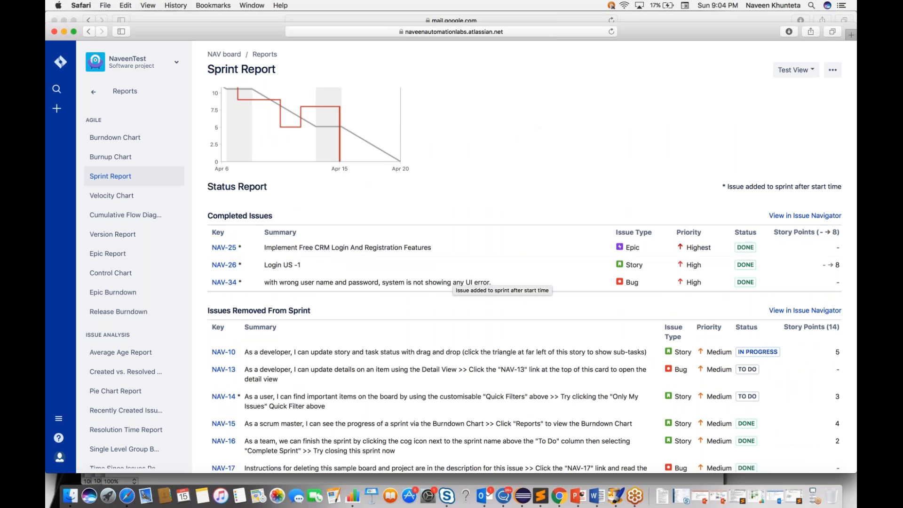
scroll(634, 264, "down", 2)
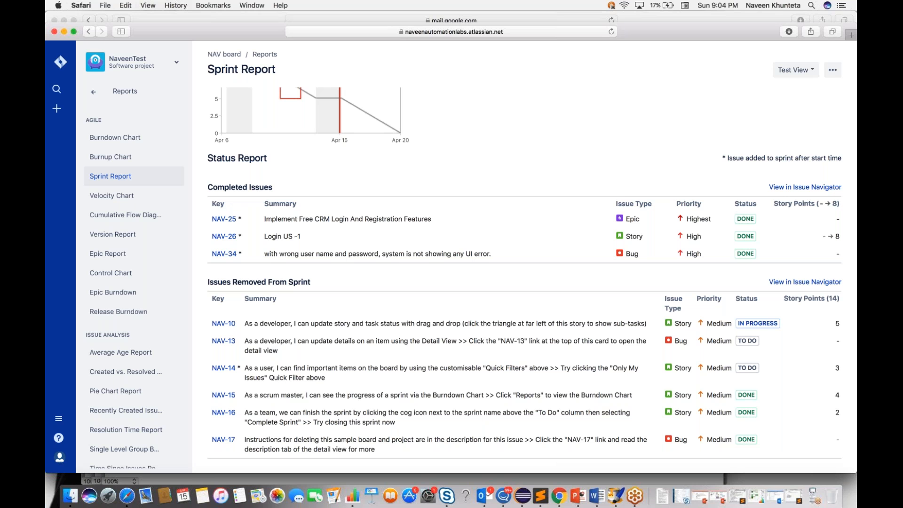
scroll(625, 161, "up", 5)
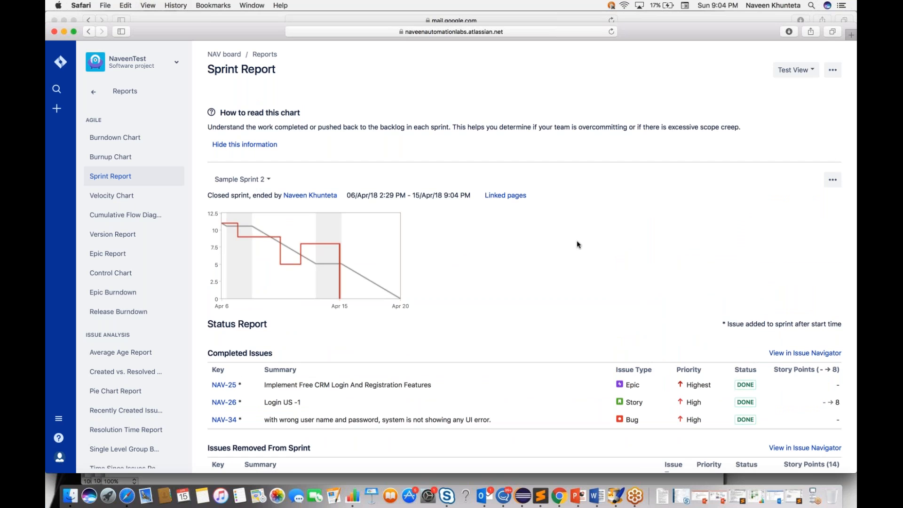
Step: Open the Velocity Chart report and scroll through it
left_click(112, 196)
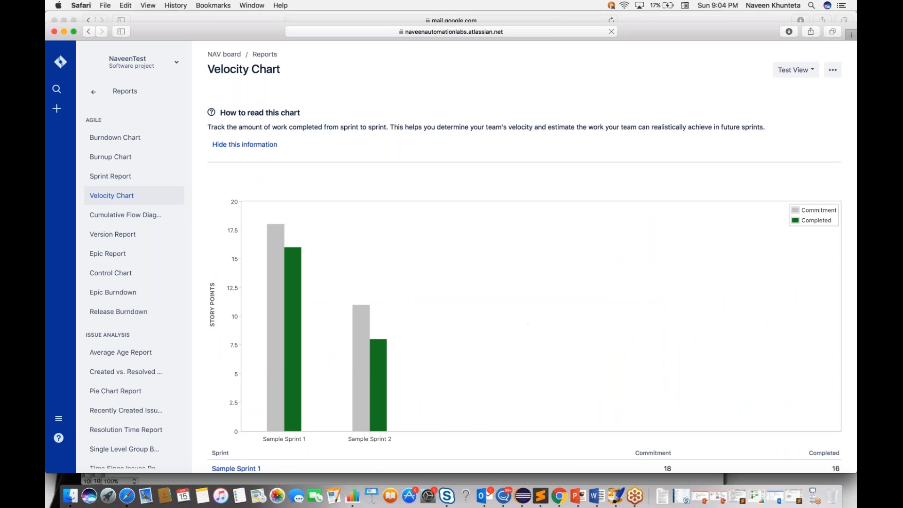
scroll(487, 278, "down", 2)
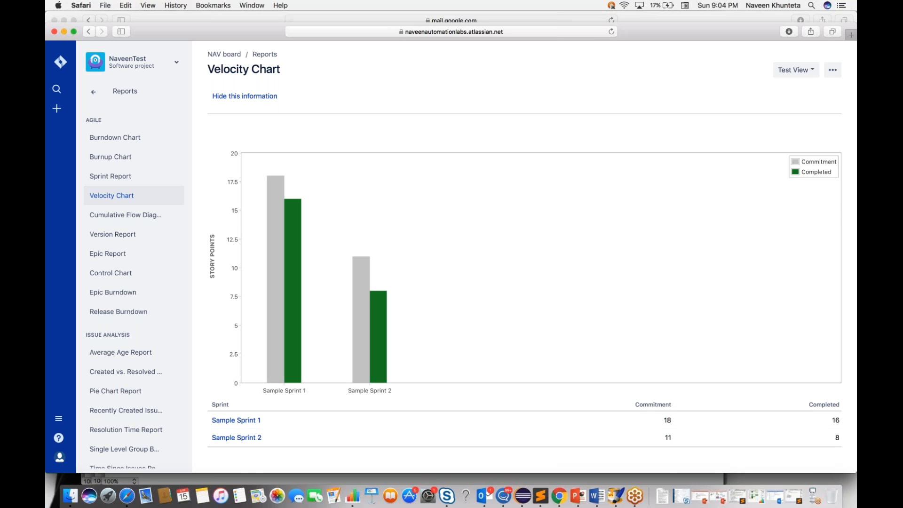
scroll(667, 439, "up", 1)
scroll(525, 271, "up", 3)
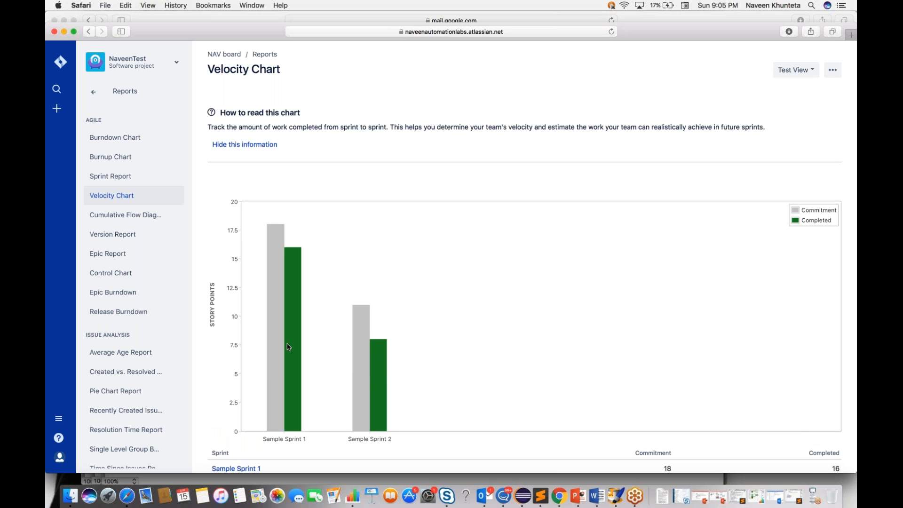
scroll(507, 353, "down", 3)
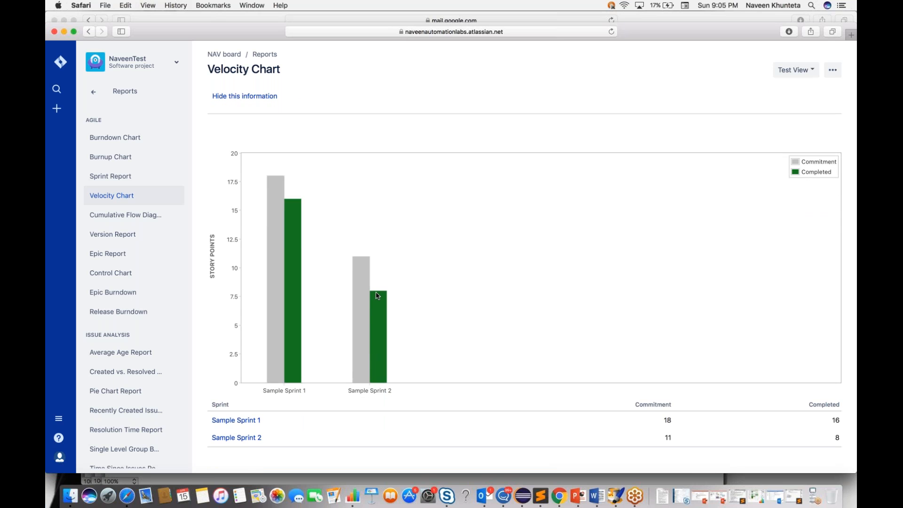
scroll(449, 238, "up", 3)
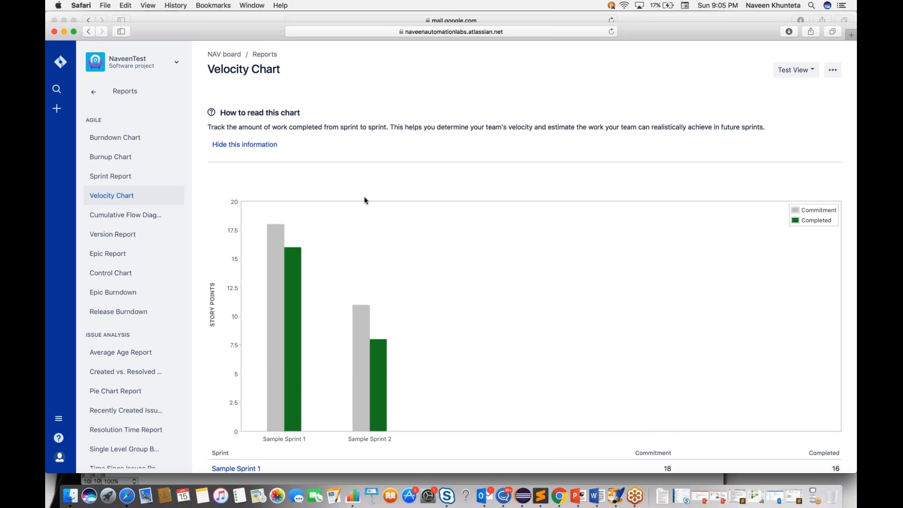
scroll(365, 200, "down", 3)
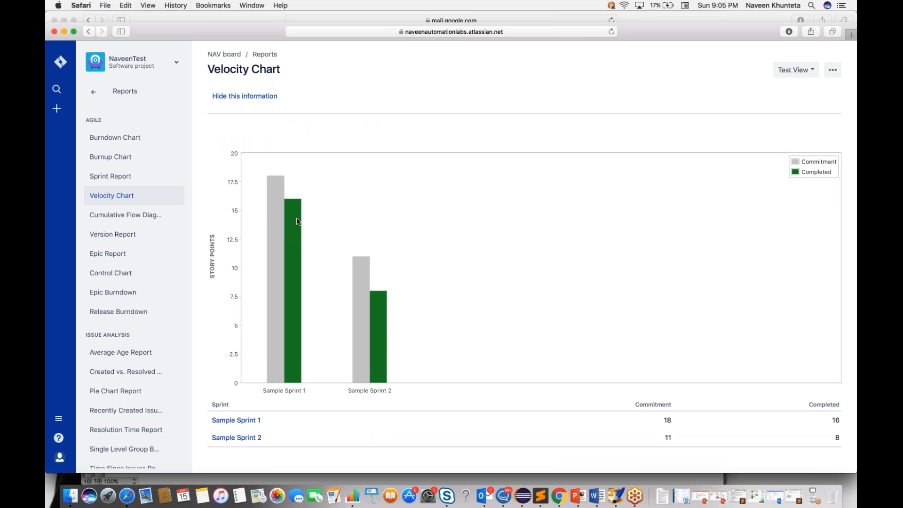
Step: View the Burnup Chart report, then return to the project Backlog
left_click(116, 161)
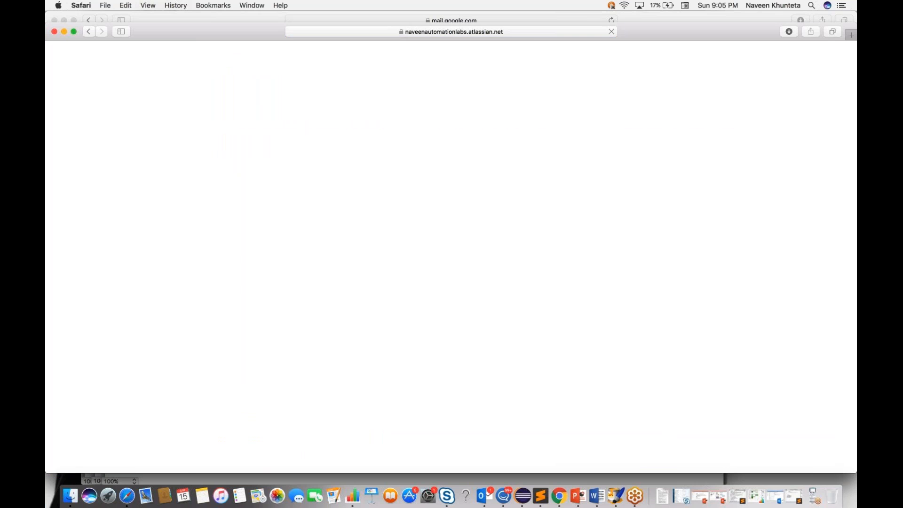
mouse_move(507, 330)
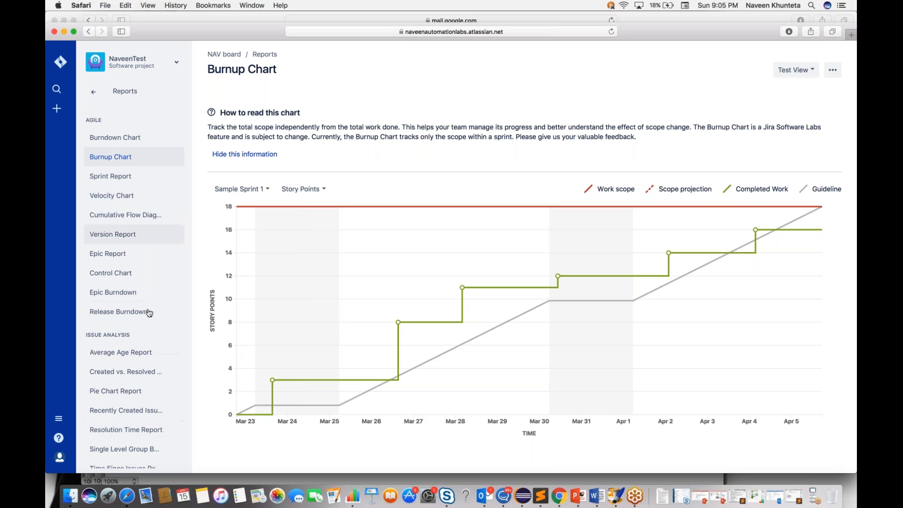
left_click(94, 93)
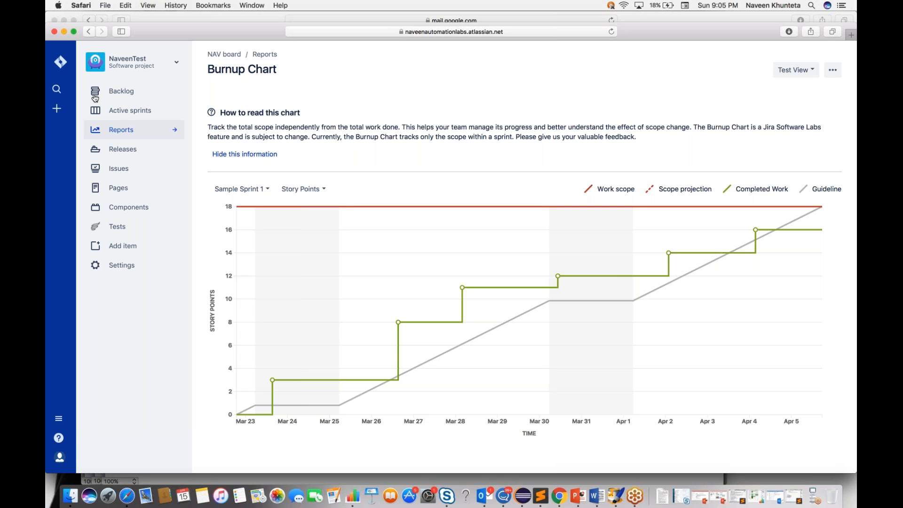
left_click(117, 92)
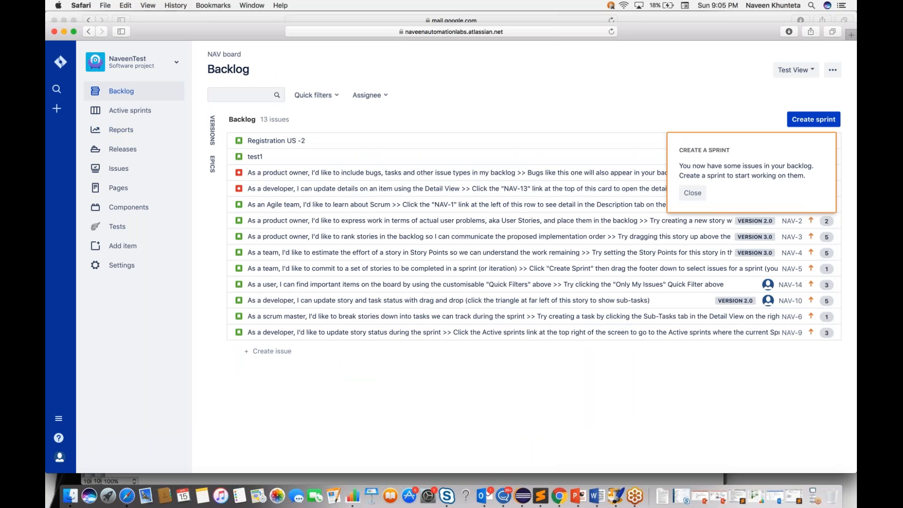
Step: Create a new Sample Sprint 2 and move Registration US -2 into it
left_click(692, 193)
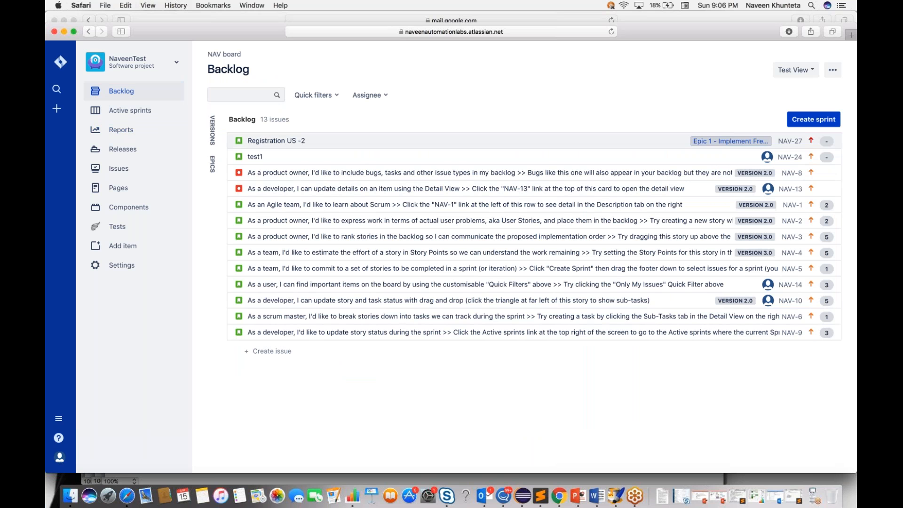
left_click(807, 122)
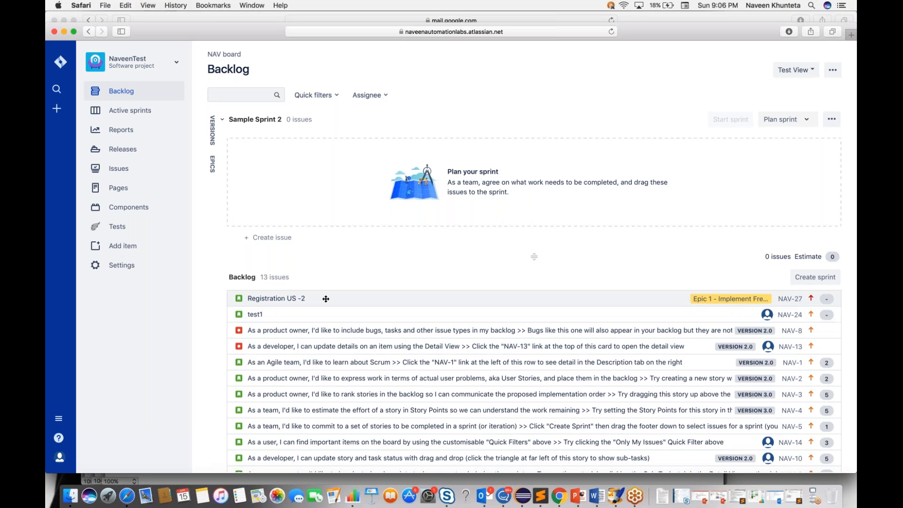
left_click_drag(326, 299, 334, 184)
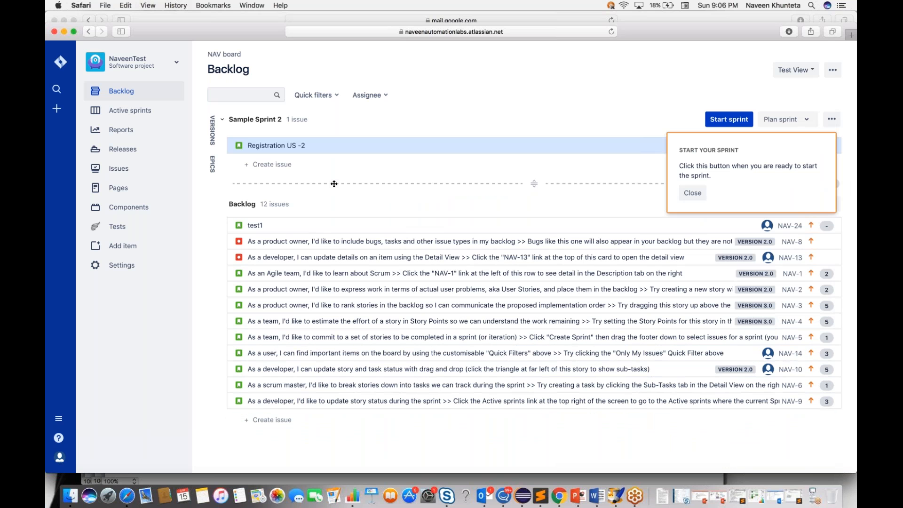
Step: Open the Start sprint dialog for the new Sample Sprint 2
left_click(730, 120)
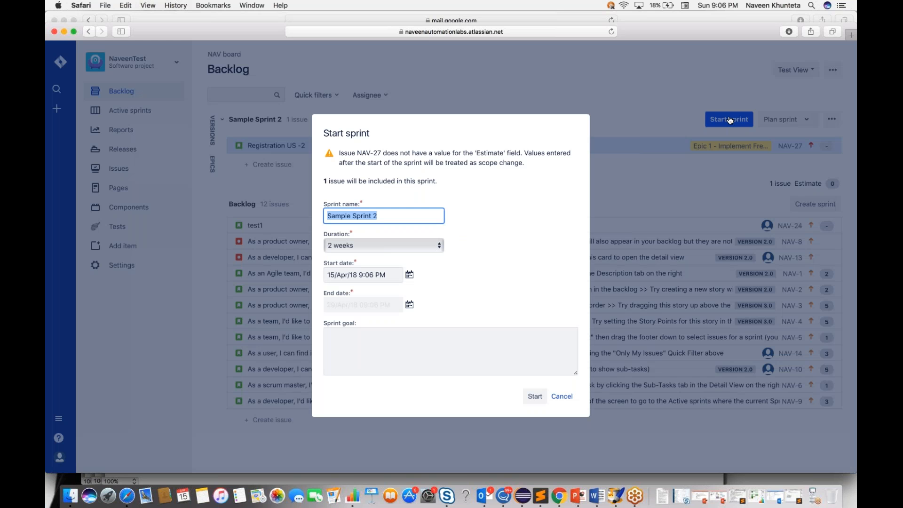
left_click(562, 397)
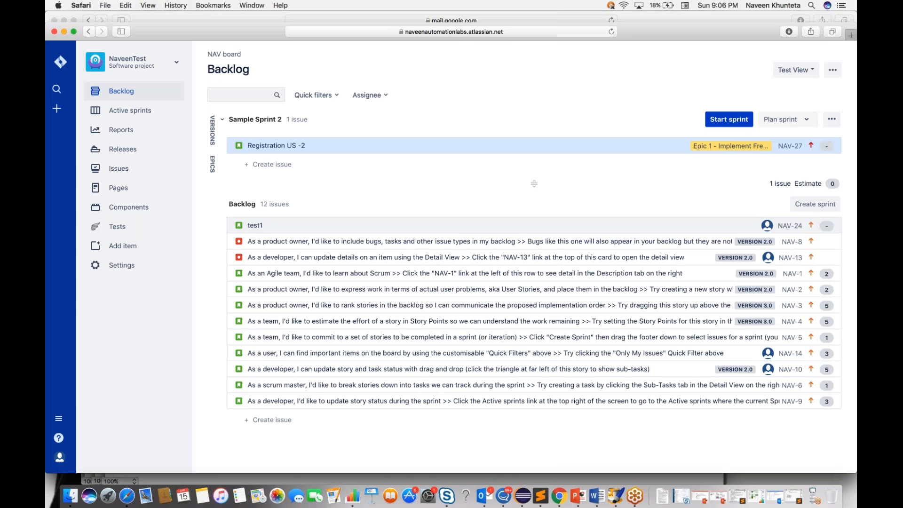
left_click(783, 119)
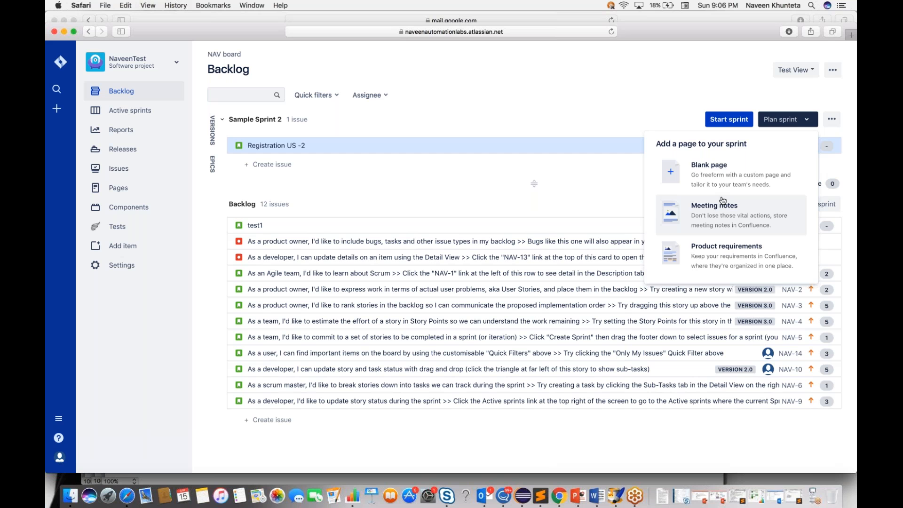
left_click(680, 100)
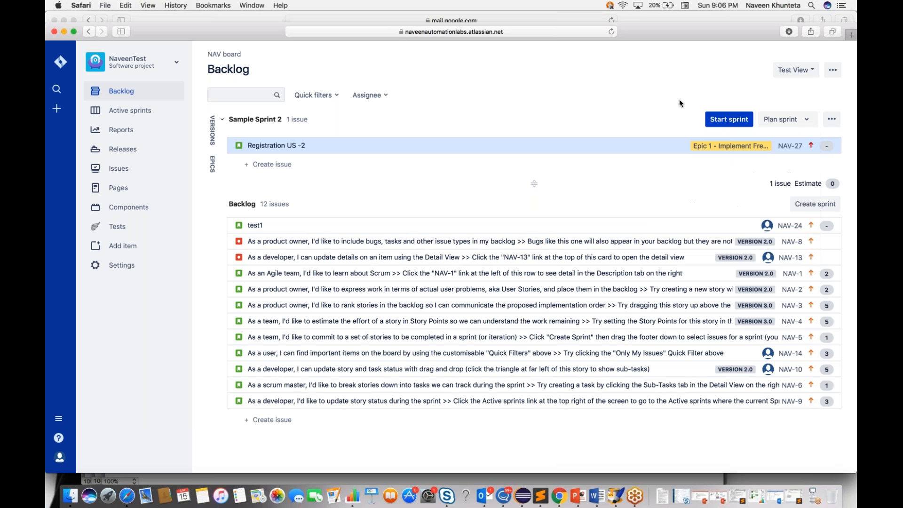
left_click(725, 121)
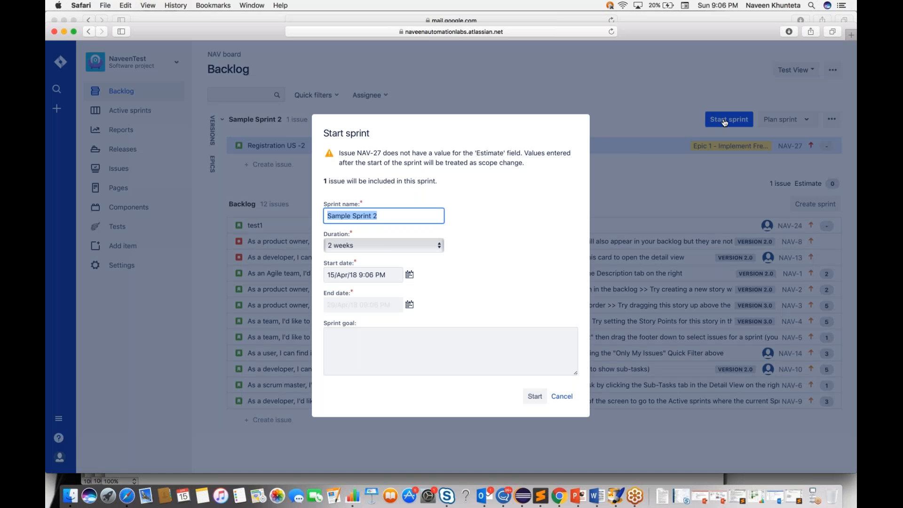
Step: Start Sample Sprint 2 with 2 weeks duration and sprint goal 'complete Reg Flow'
left_click(438, 246)
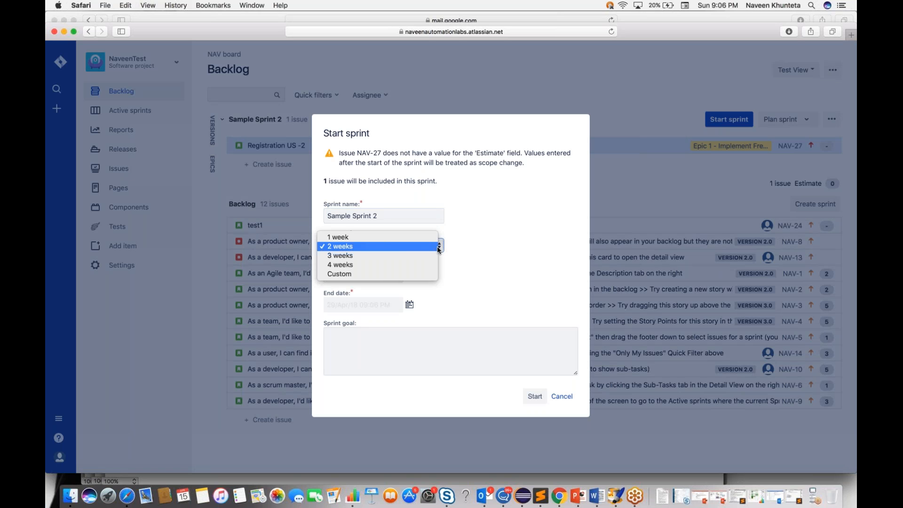
left_click(479, 234)
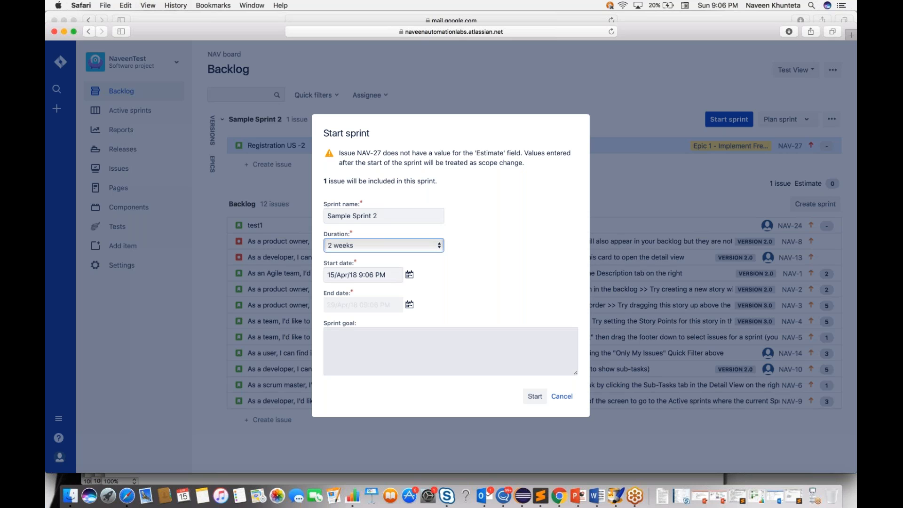
left_click(413, 354)
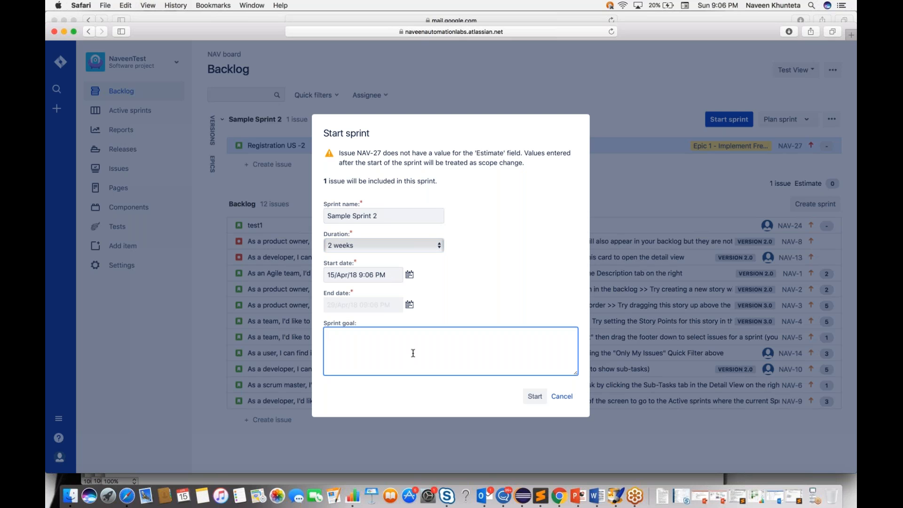
type("complete Reg Flow")
left_click(535, 396)
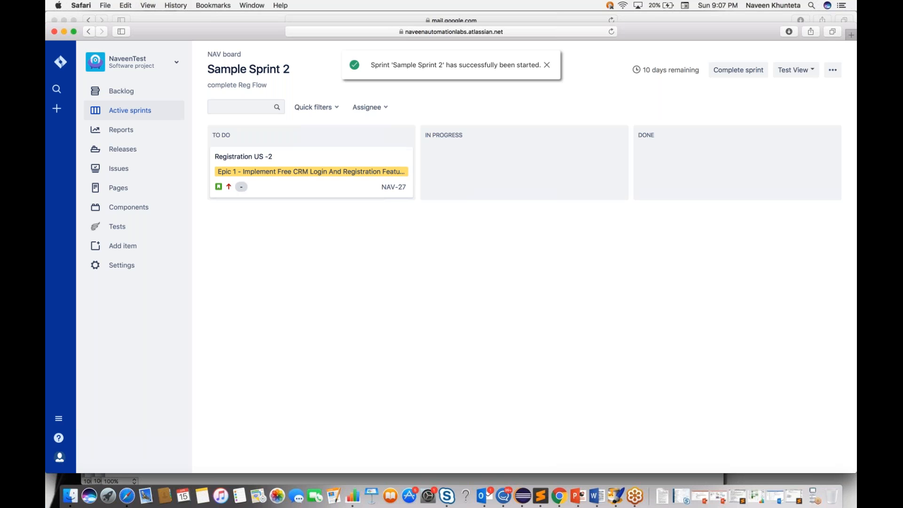
Step: Go via Backlog to Active sprints and open issue NAV-27, Registration US -2
left_click(121, 96)
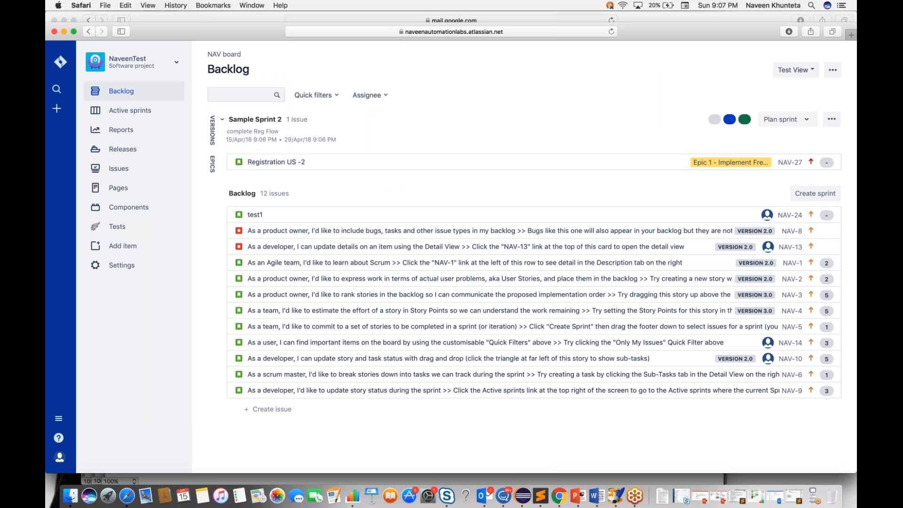
left_click(137, 111)
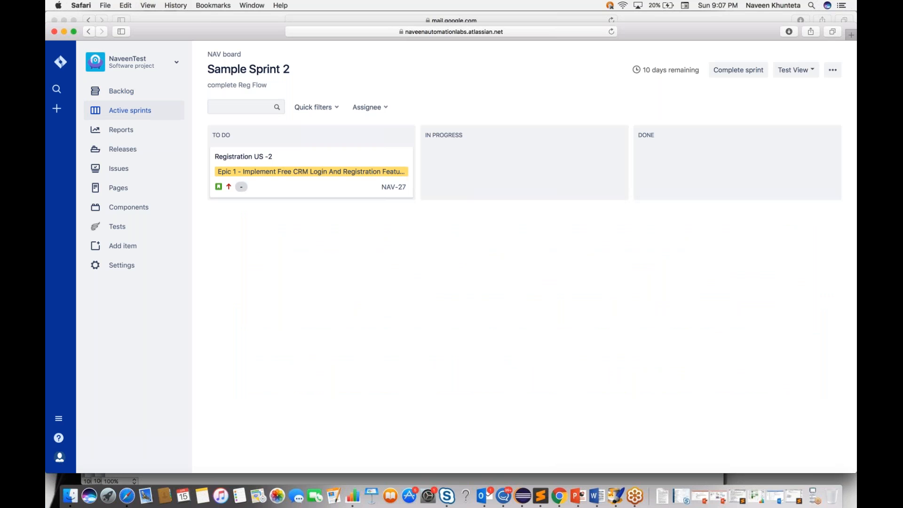
left_click(292, 170)
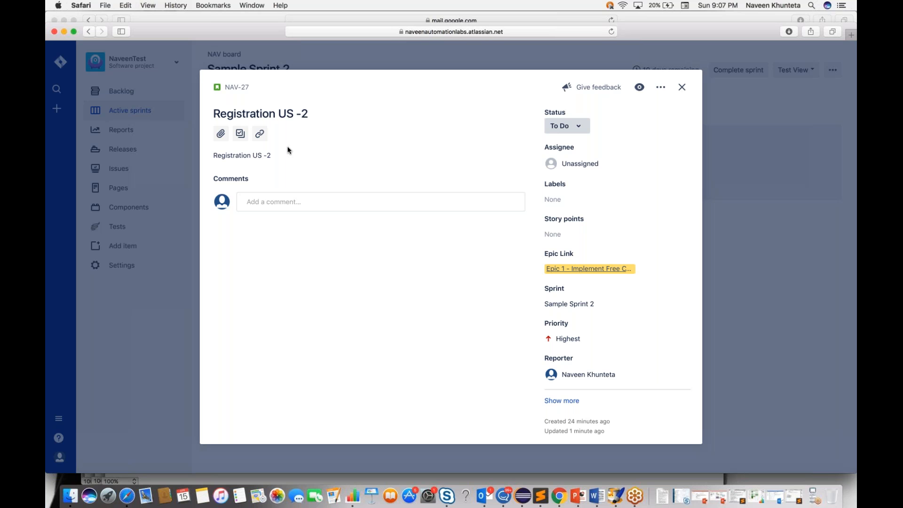
Step: Add subtasks 'QA - Manual' and 'Dev Task' to Registration US -2
left_click(240, 133)
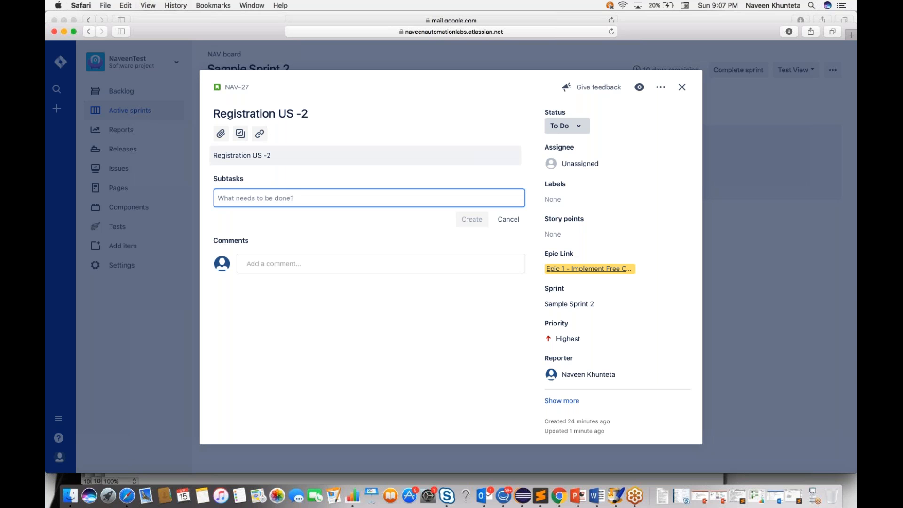
type("QA - Manual")
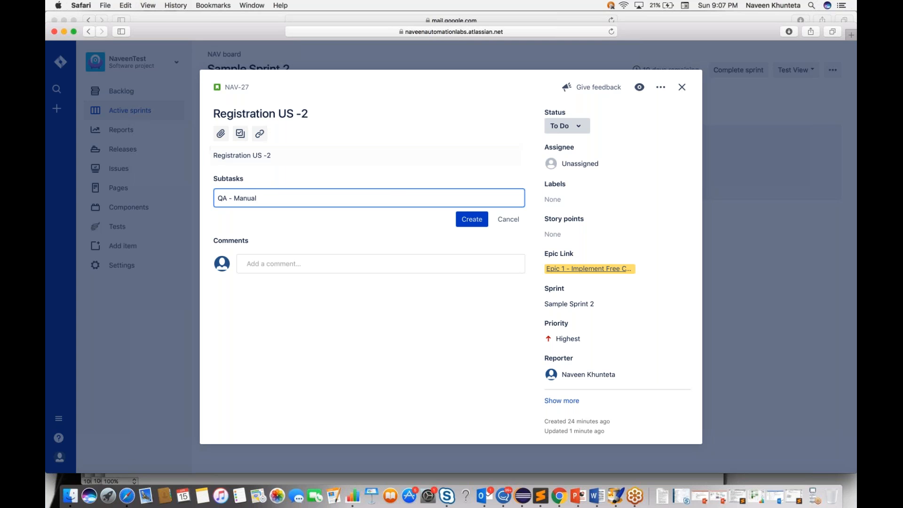
key("Return")
type("Dev Task")
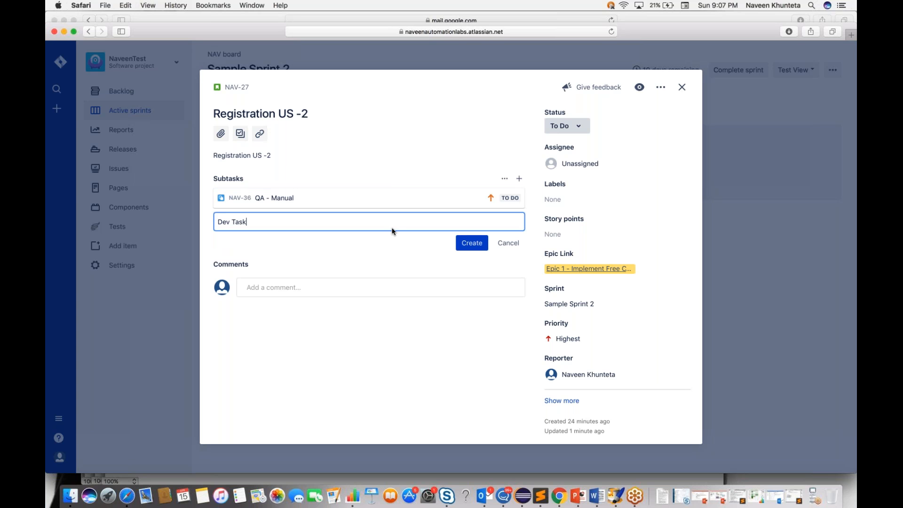
key("Return")
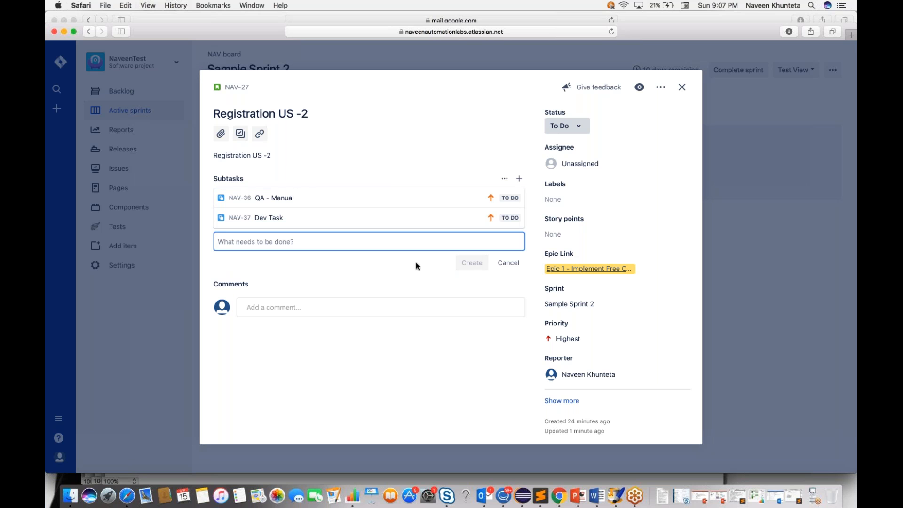
Step: Set story points to 13, assign the issue to yourself, and close its details
left_click(565, 234)
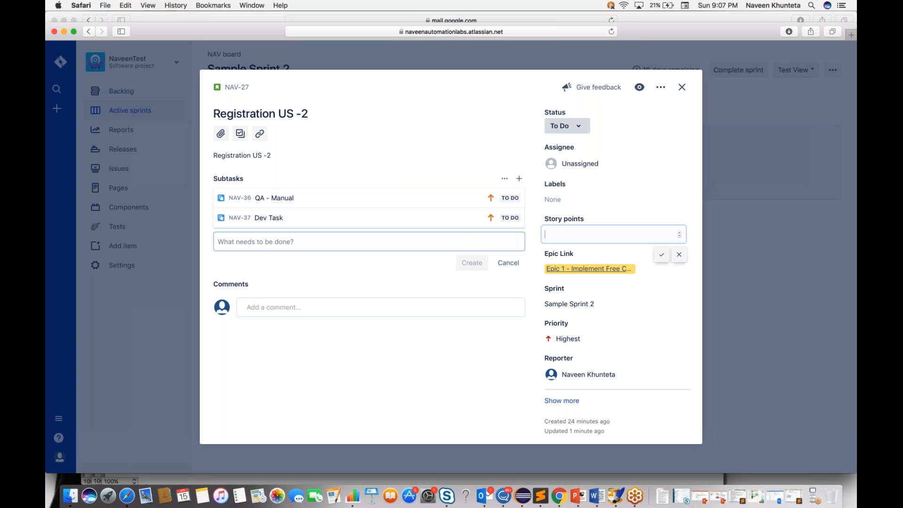
type("13")
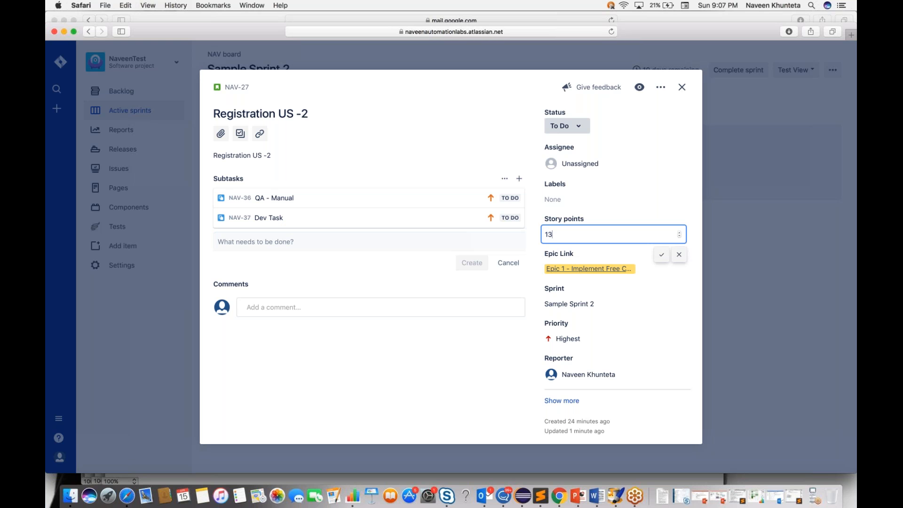
key("Return")
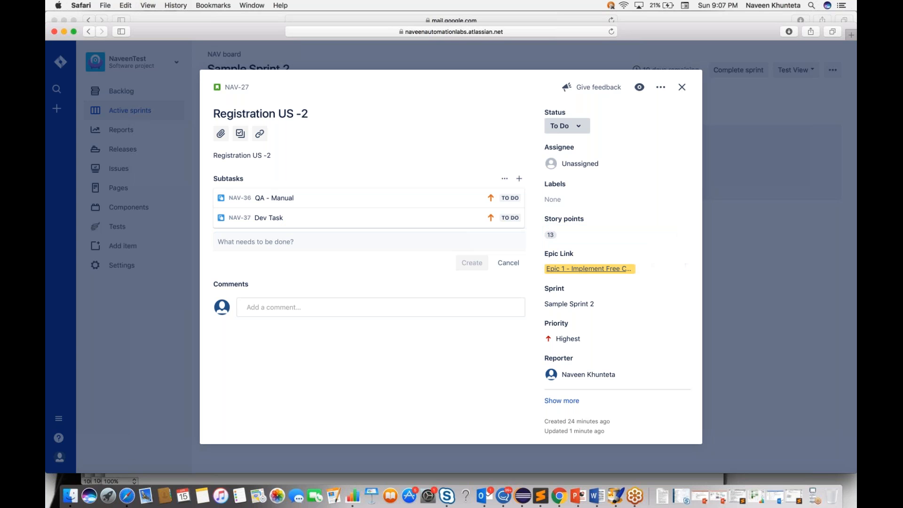
scroll(591, 166, "down", 2)
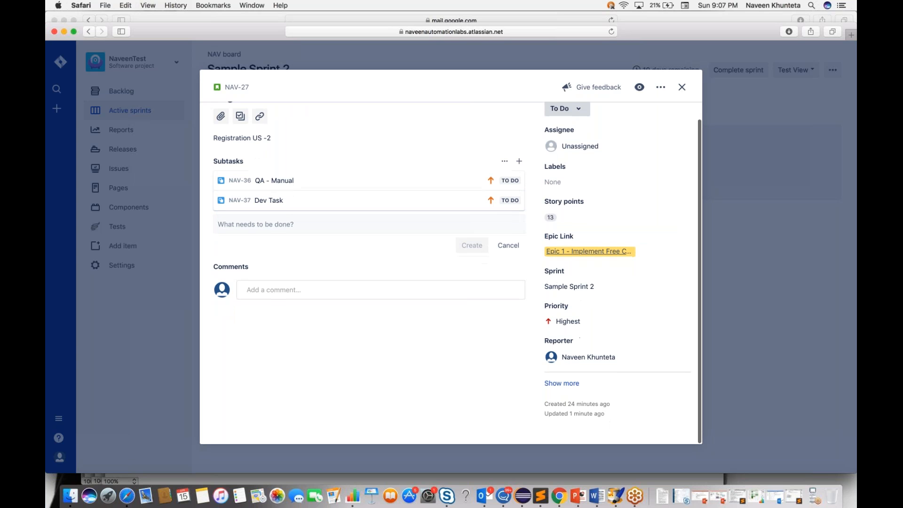
left_click(590, 166)
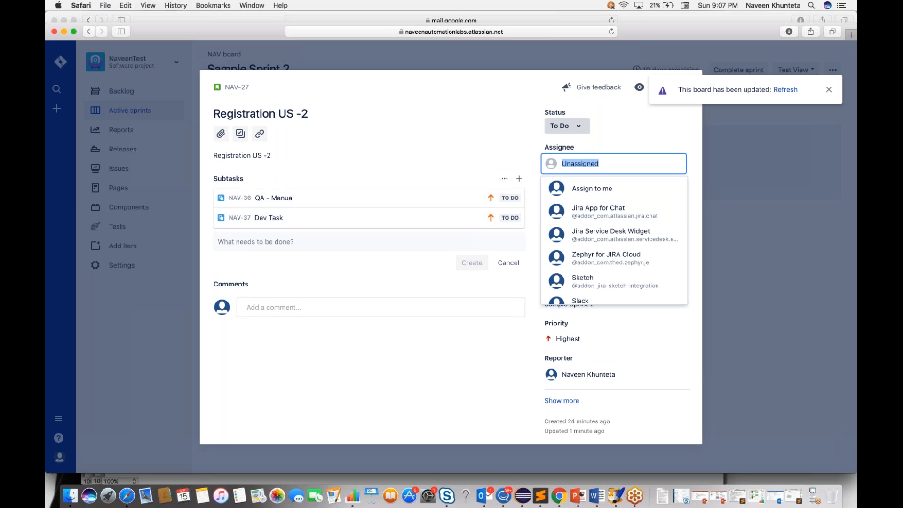
left_click(592, 188)
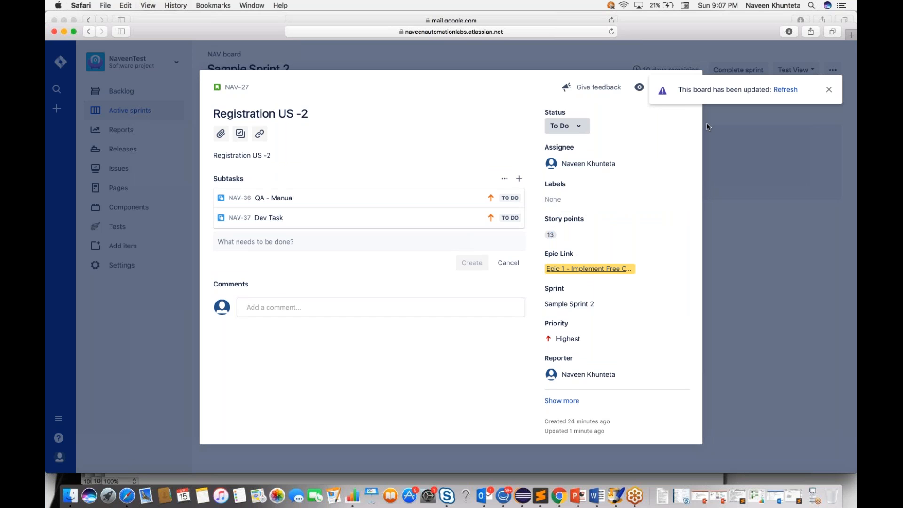
scroll(664, 184, "down", 1)
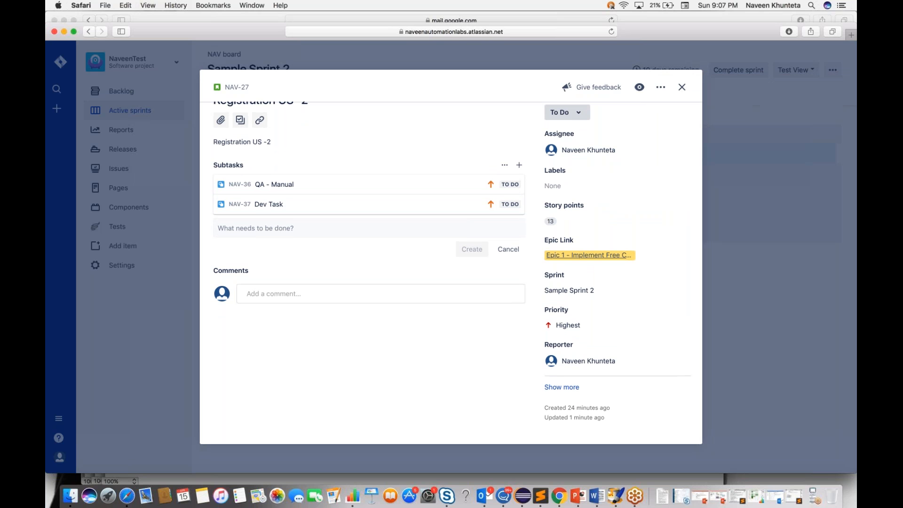
left_click(681, 87)
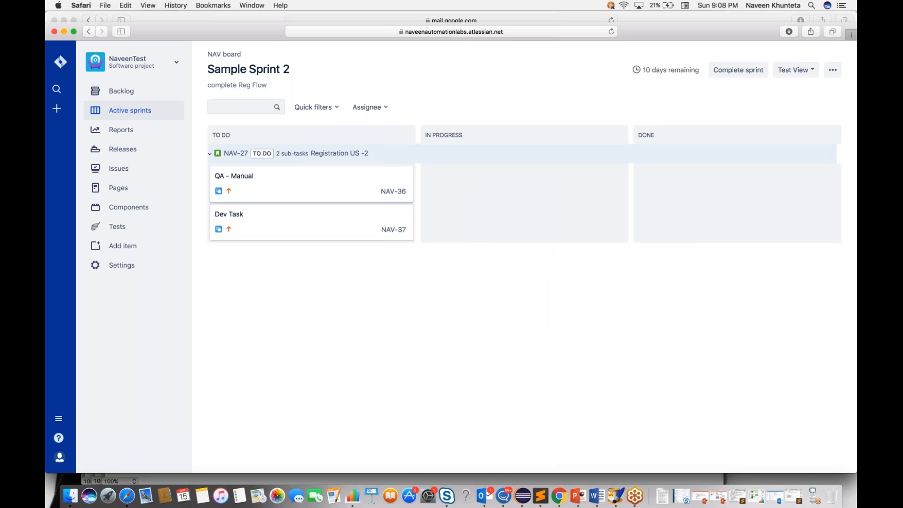
Step: Drag QA - Manual (NAV-36) into In Progress and glance at its details
left_click_drag(296, 182, 499, 180)
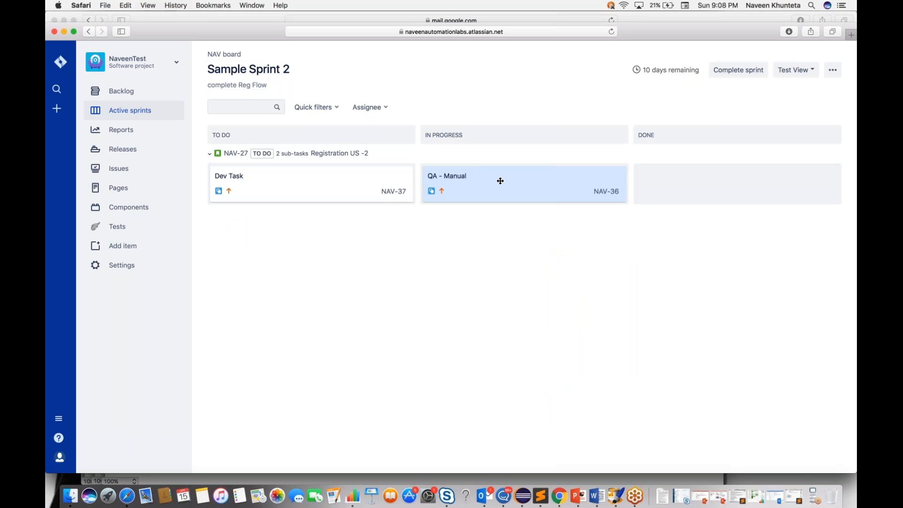
left_click(501, 182)
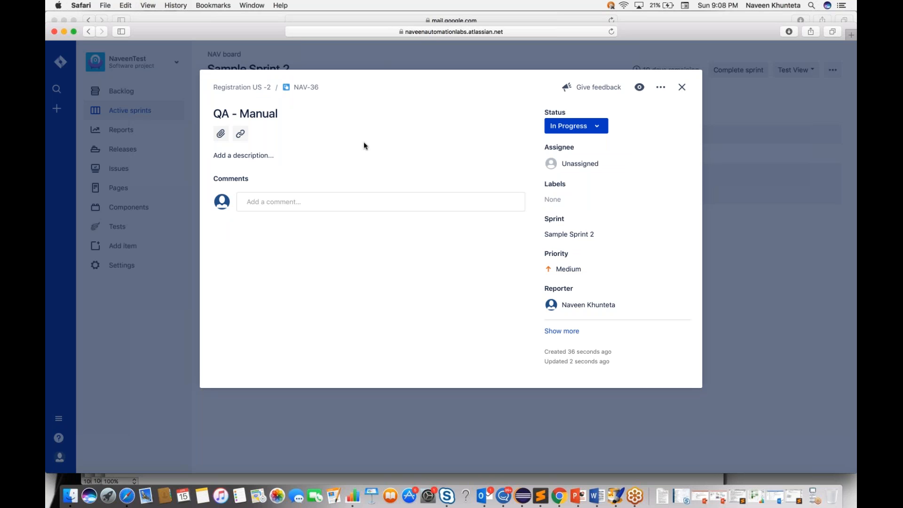
left_click(682, 87)
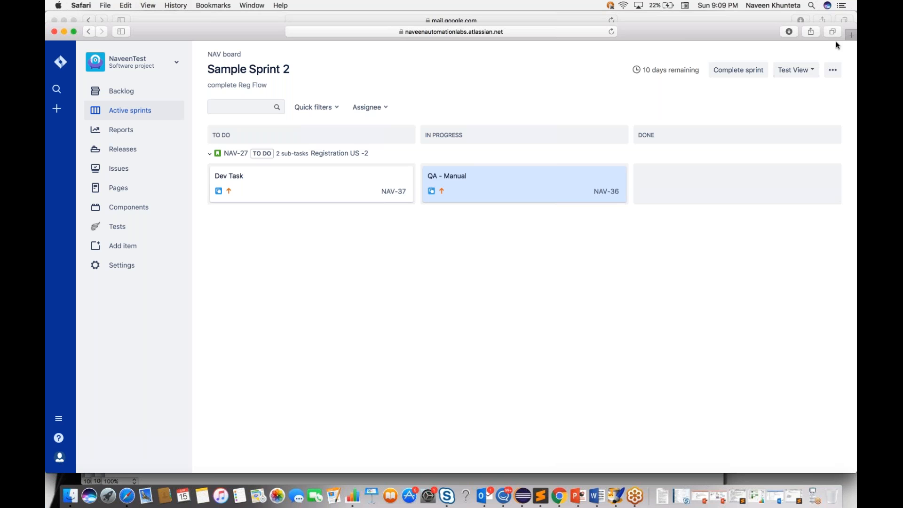
Step: In a new tab, search Google for the Zephyr plugin for JIRA and open its Marketplace listing
left_click(850, 36)
type("zeph")
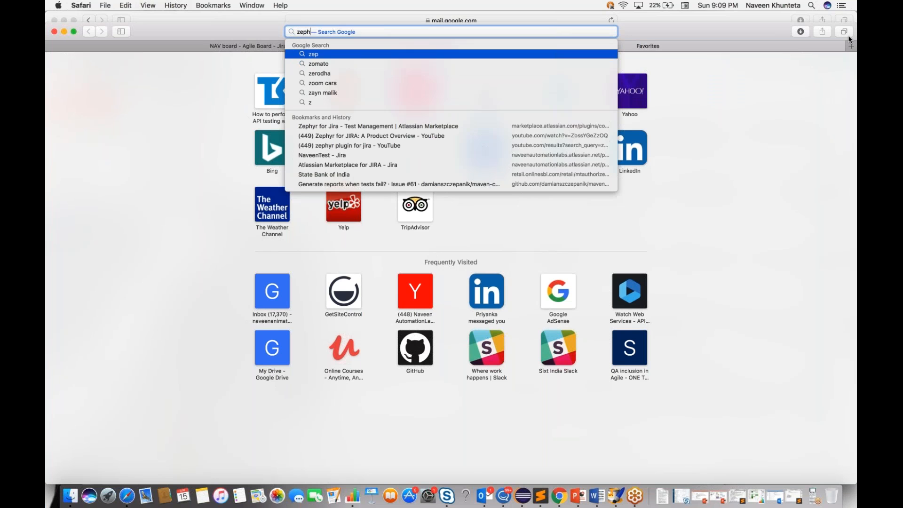
key("BackSpace")
key("BackSpace")
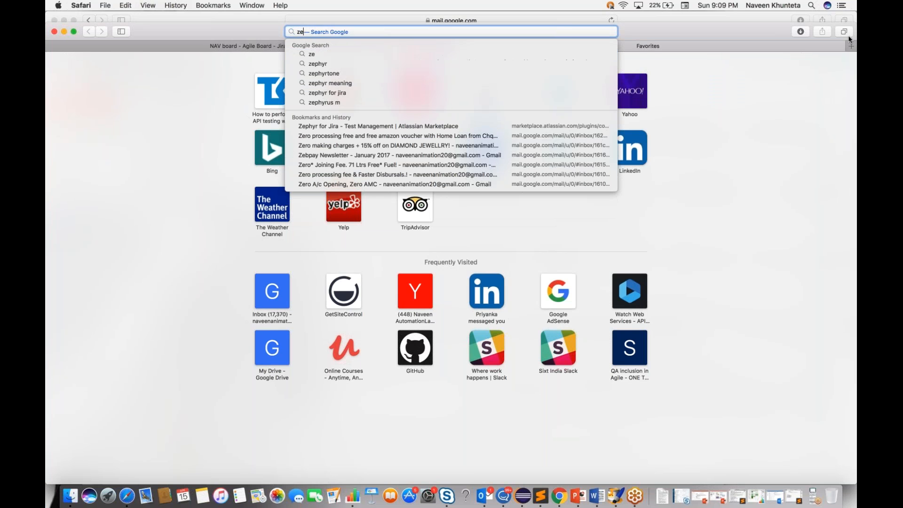
type("yohr l")
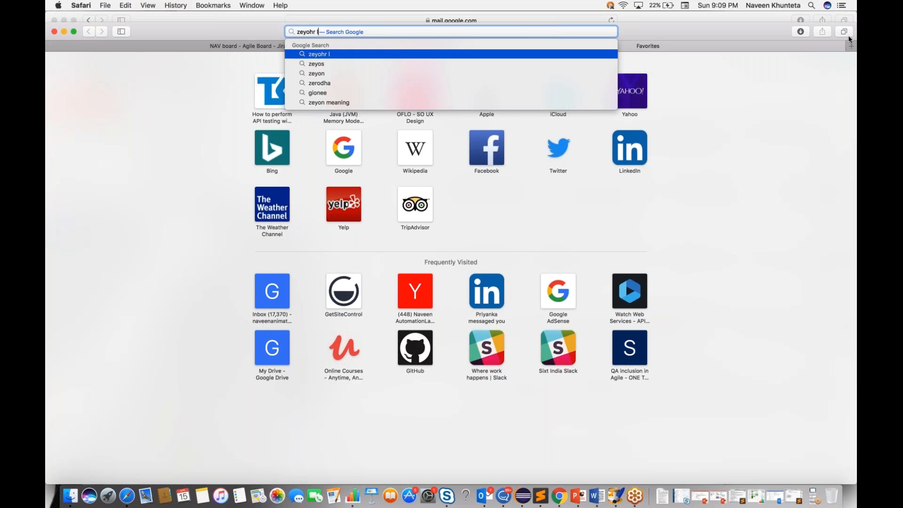
type(" plugin for ")
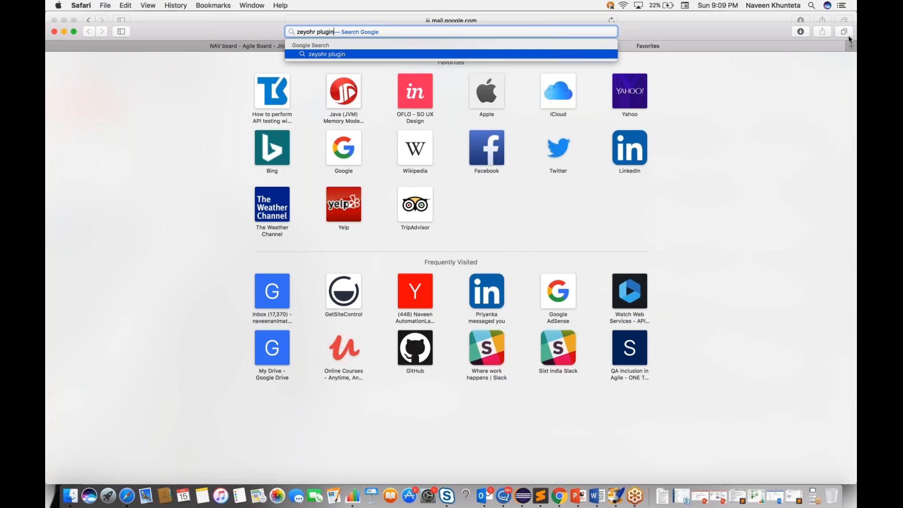
type("JIRA")
key("Return")
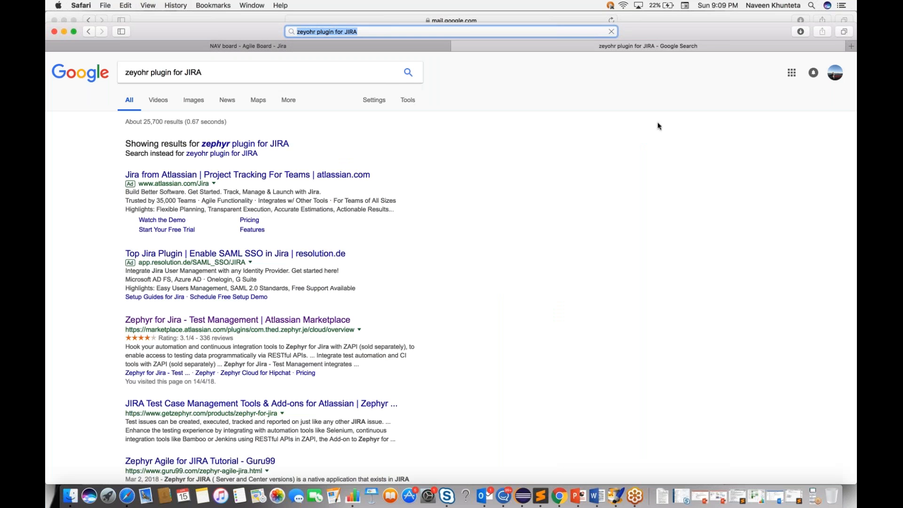
left_click(263, 144)
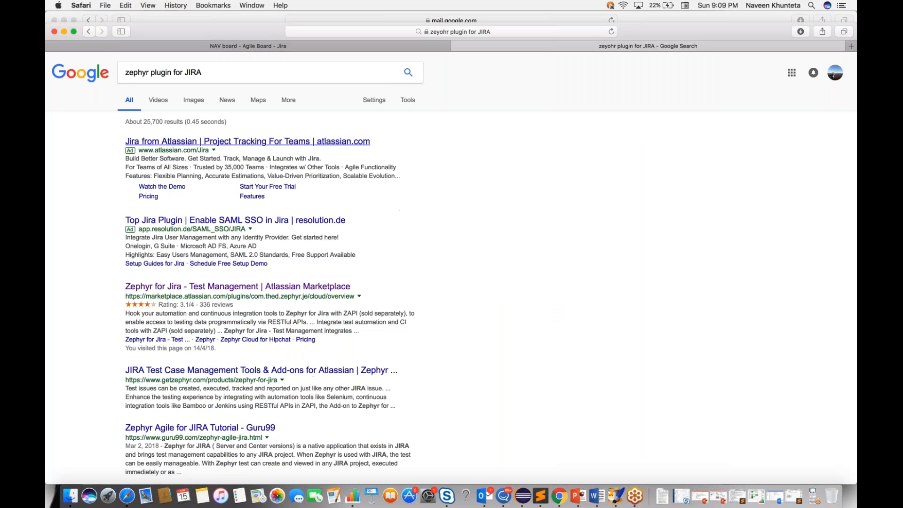
scroll(81, 264, "down", 2)
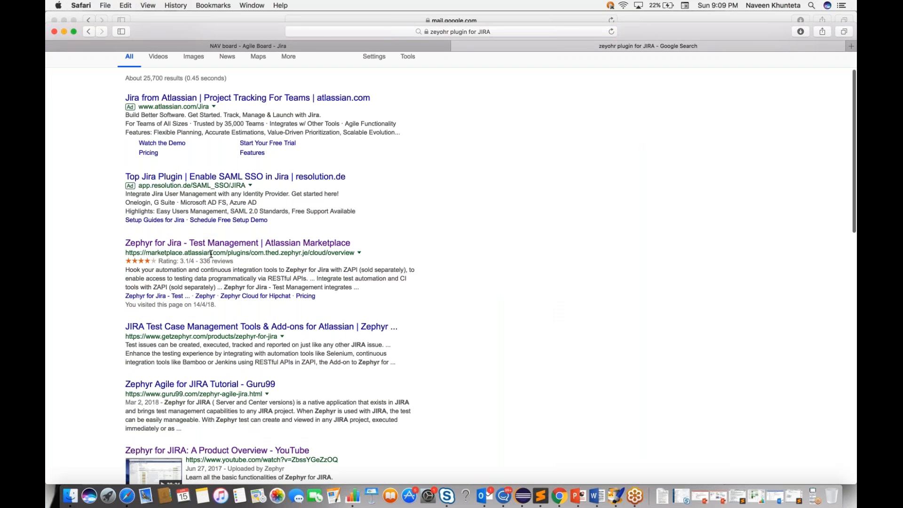
left_click(183, 244)
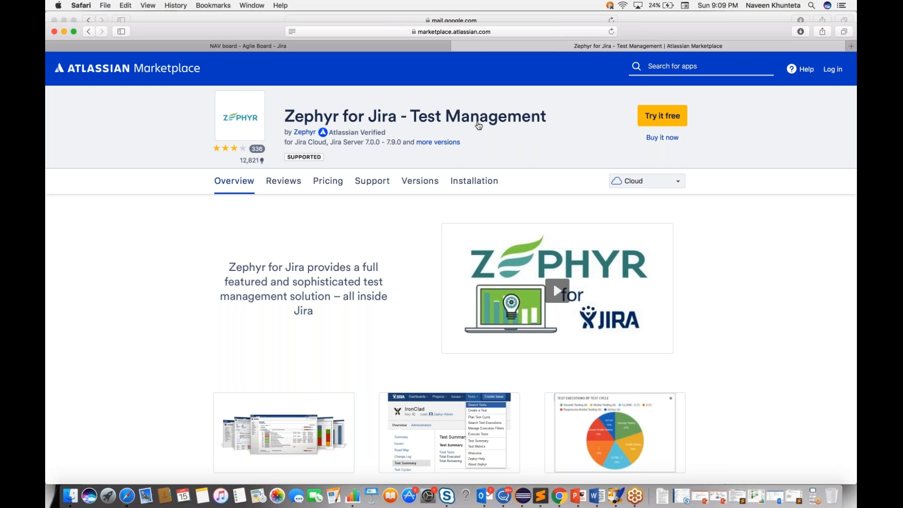
Step: Start the free trial of Zephyr for Jira for Jira Cloud, not the server version
left_click(663, 116)
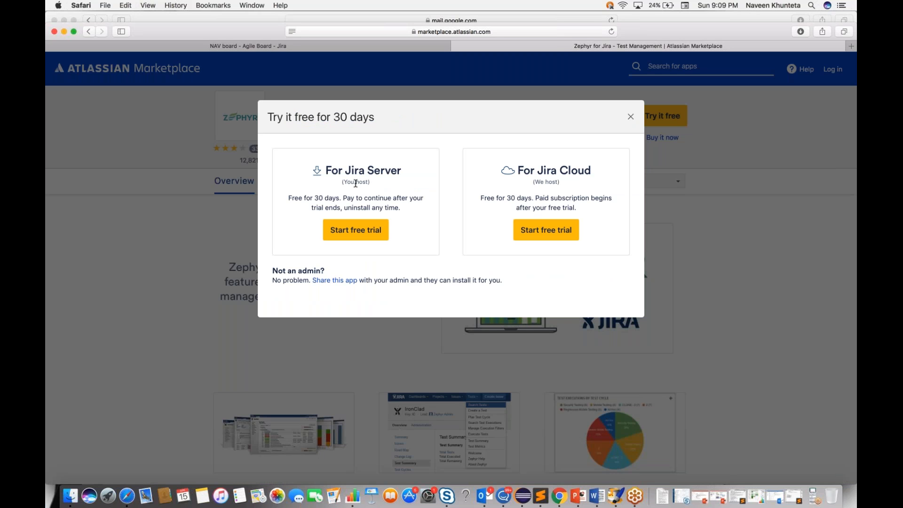
left_click_drag(356, 183, 371, 185)
left_click(542, 234)
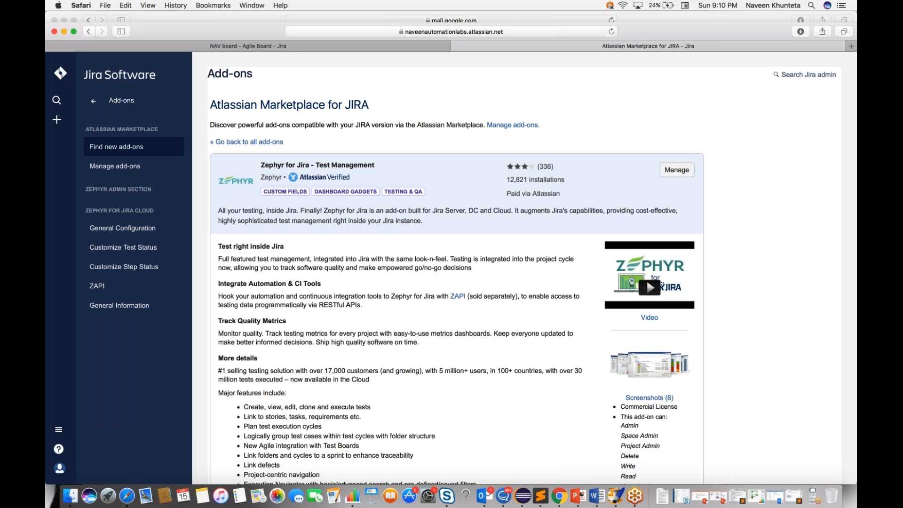
left_click(813, 494)
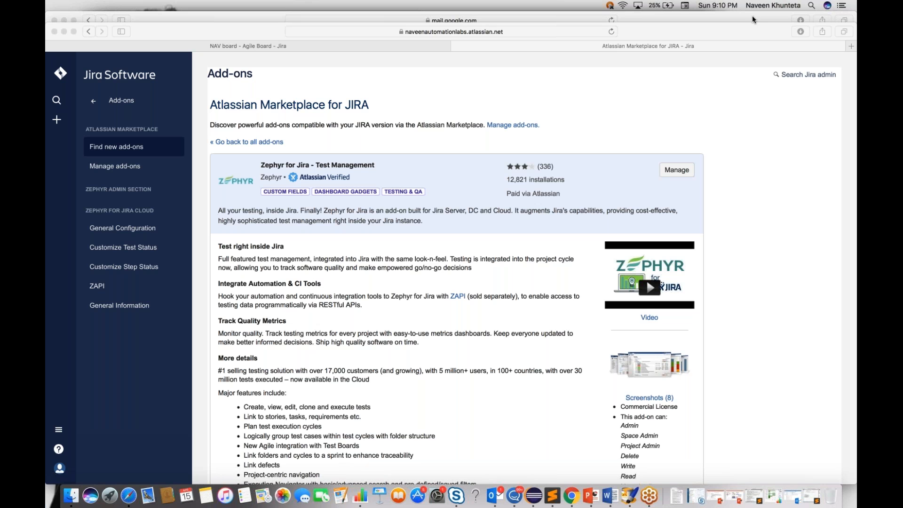
left_click(713, 18)
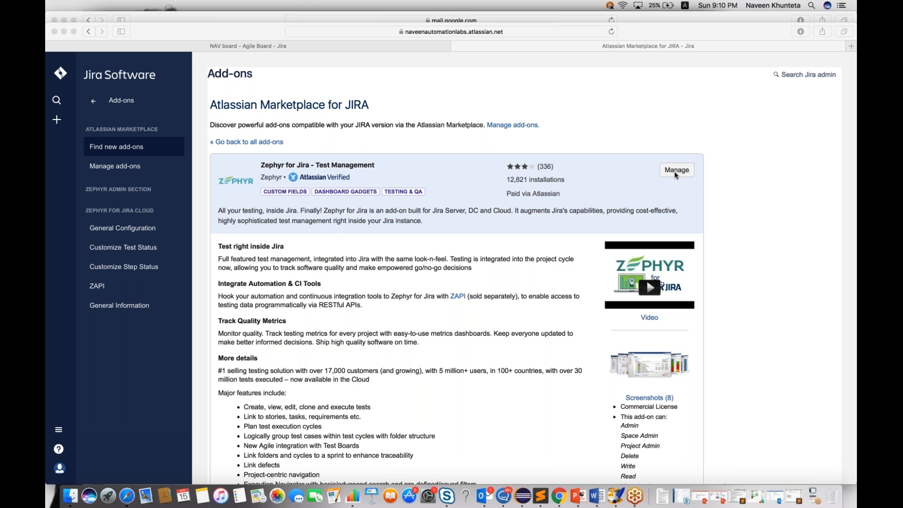
scroll(730, 277, "down", 3)
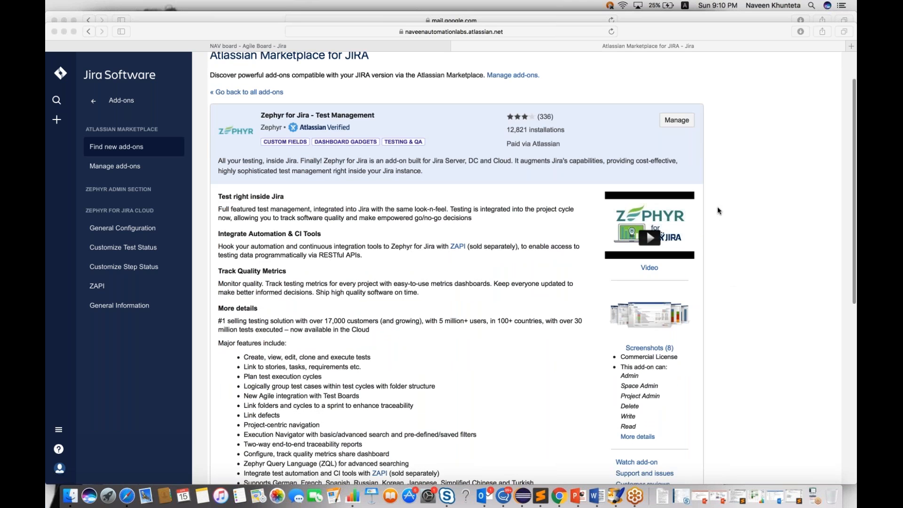
scroll(718, 207, "up", 3)
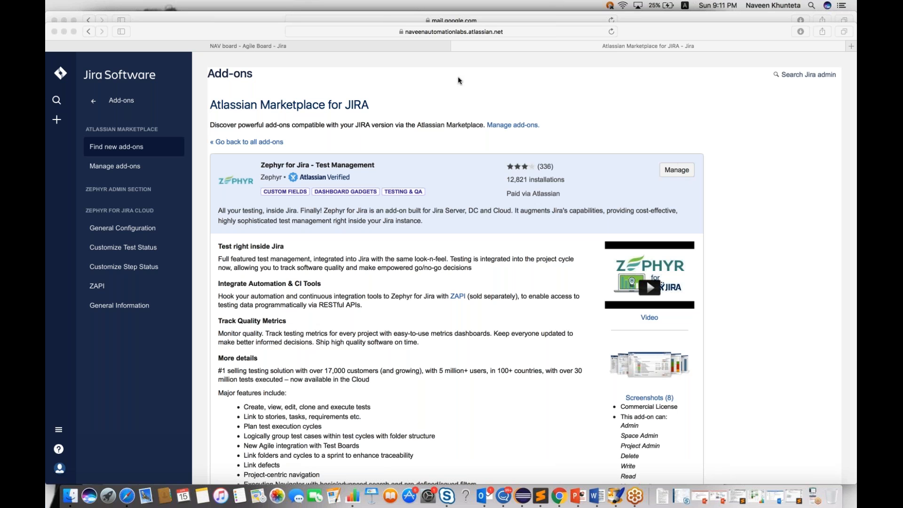
Step: On the NAV board, start a new issue, review the issue types twice, then cancel
left_click(353, 45)
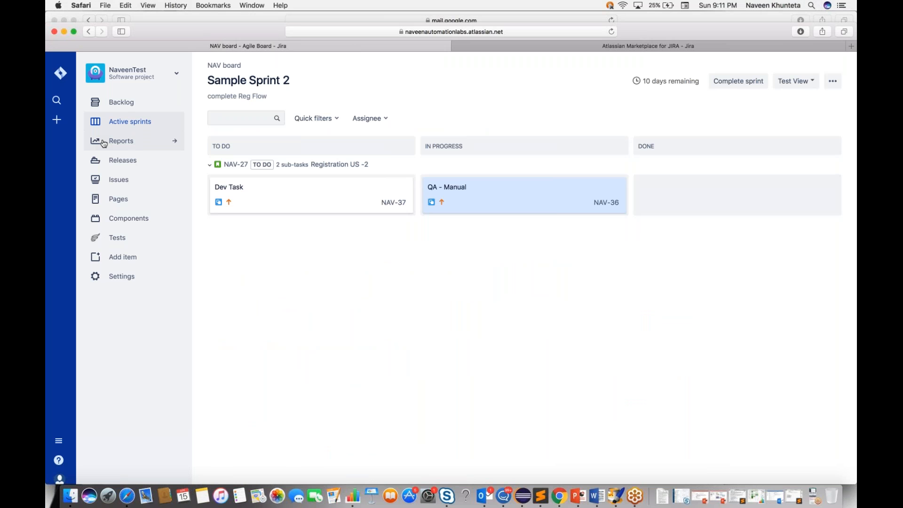
left_click(59, 123)
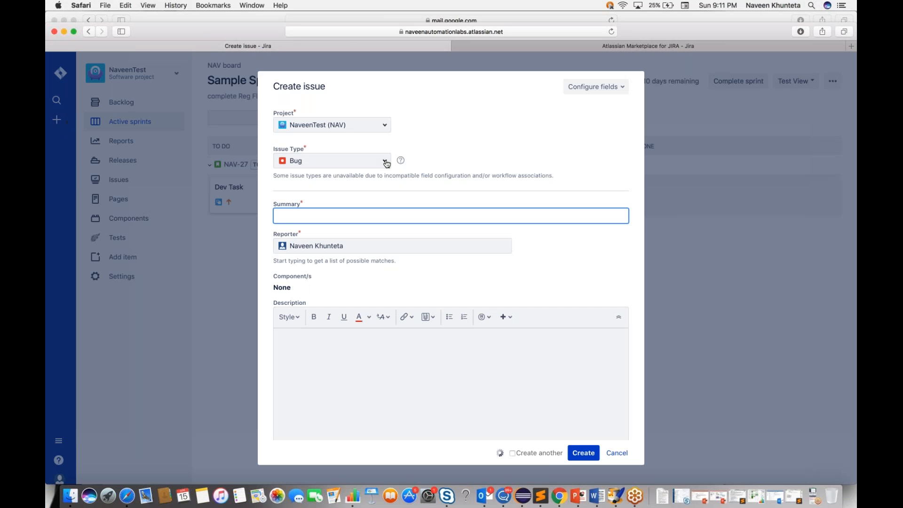
left_click(383, 161)
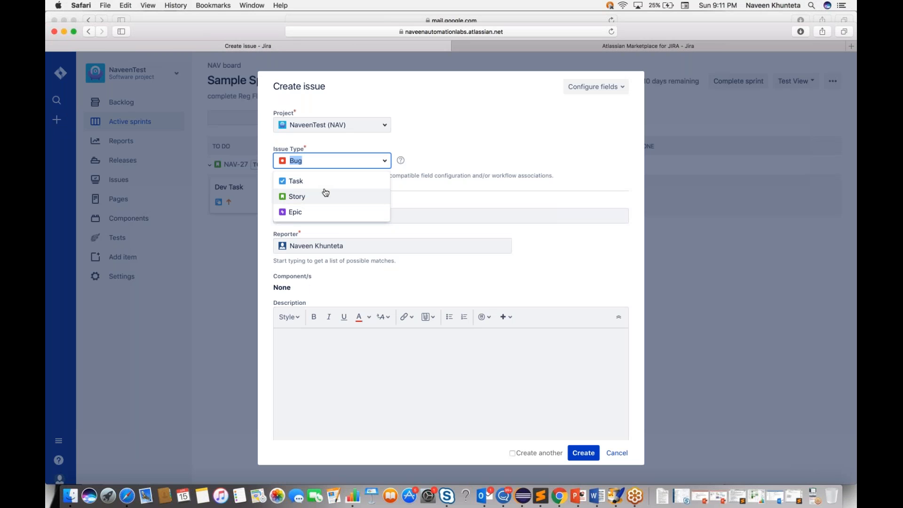
key("Escape")
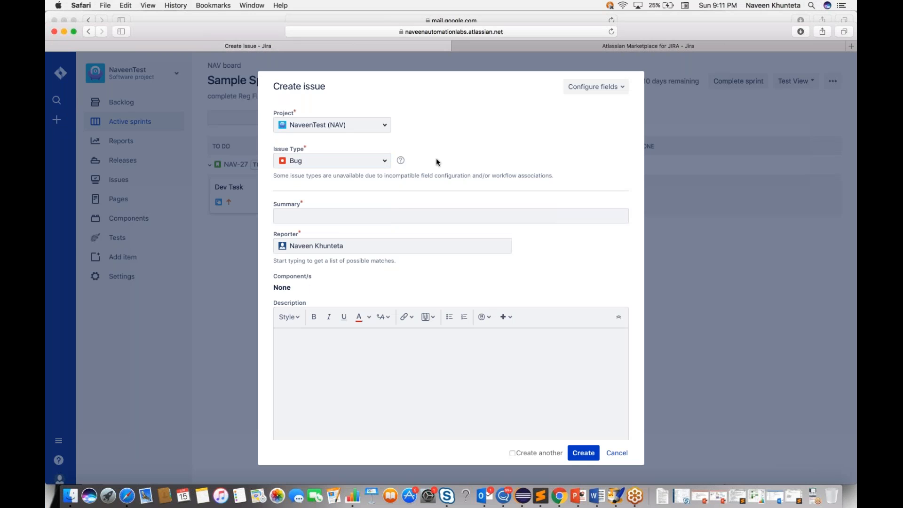
left_click(331, 161)
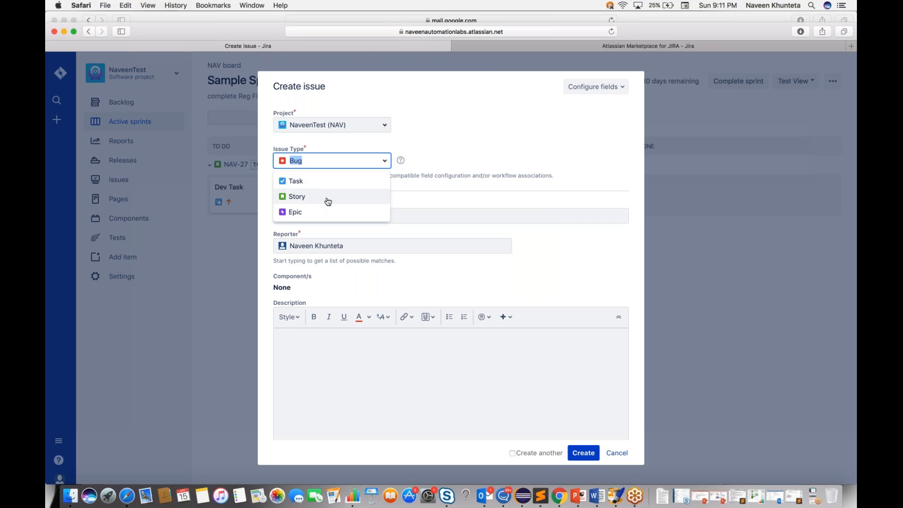
key("Escape")
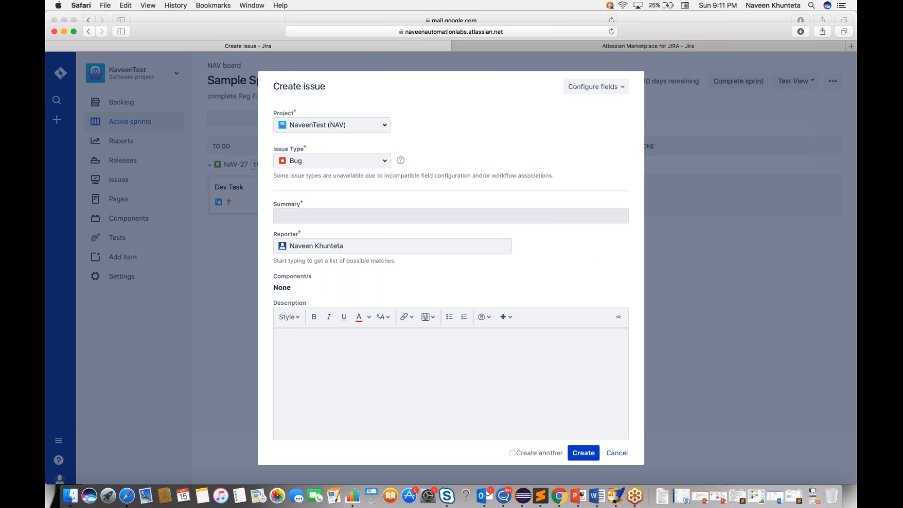
key("Escape")
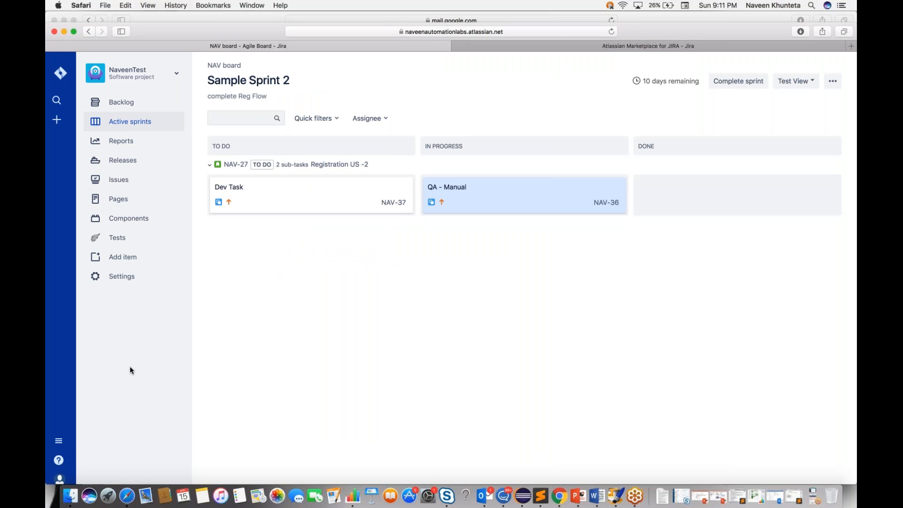
Step: Open the NaveenTest project's Tests area and switch to the Test Cycles view
left_click(112, 239)
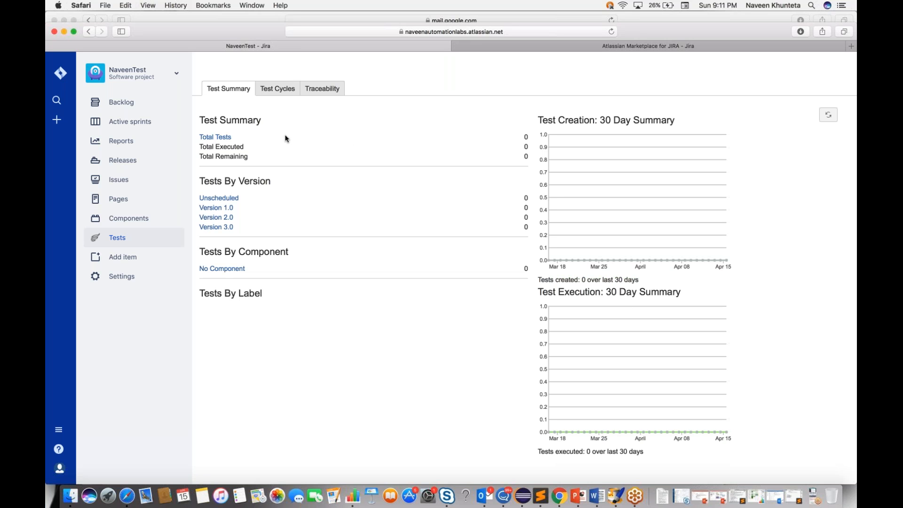
left_click(278, 89)
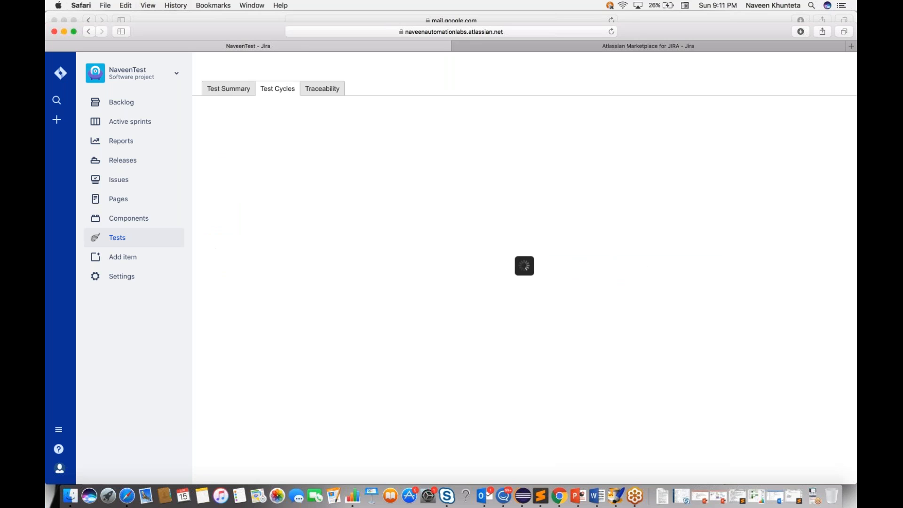
Step: Open Traceability and highlight the first report type's chain: Requirements, Tests, Executions, Defects
left_click(329, 93)
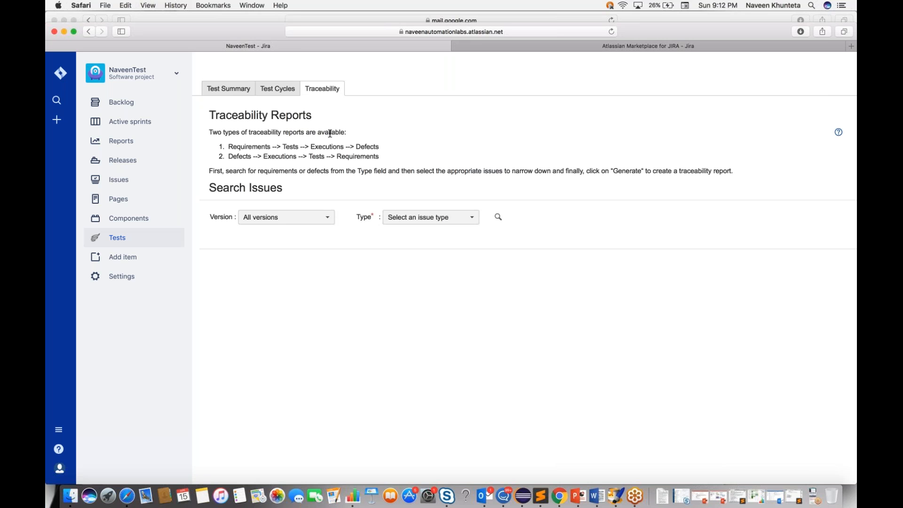
double_click(249, 146)
double_click(290, 146)
left_click(321, 148)
double_click(324, 147)
double_click(367, 146)
left_click(369, 147)
double_click(254, 147)
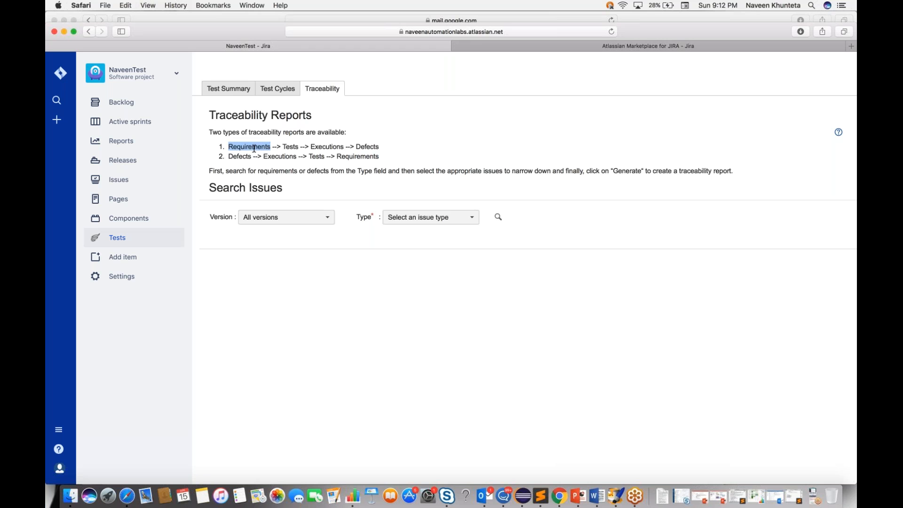
double_click(291, 147)
double_click(327, 147)
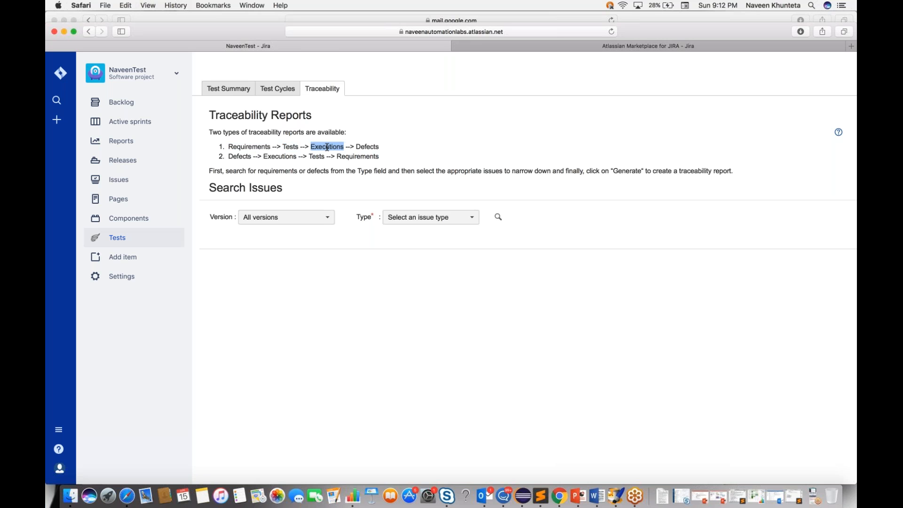
double_click(370, 147)
left_click_drag(262, 147, 367, 148)
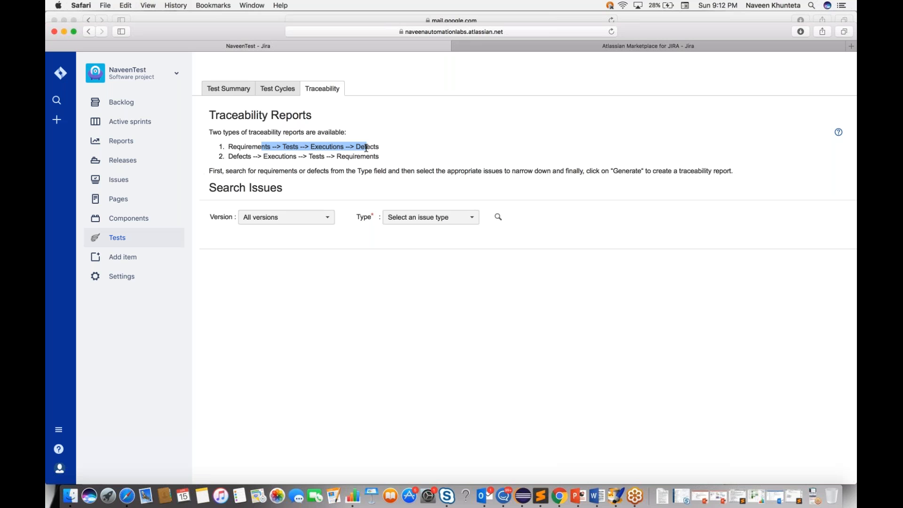
left_click(367, 147)
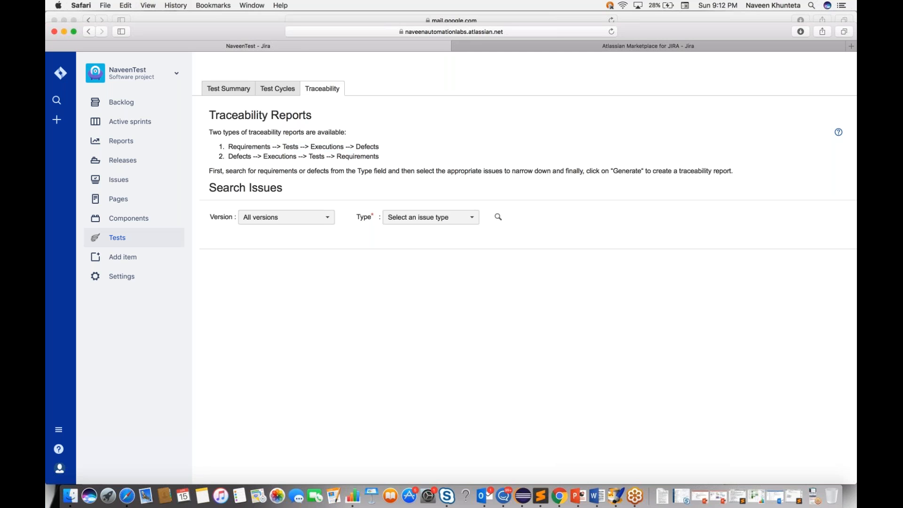
Step: Highlight the second report type's chain: Defects, Executions, Tests, Requirements
double_click(239, 157)
double_click(285, 157)
double_click(317, 157)
double_click(357, 157)
left_click(358, 157)
left_click(228, 88)
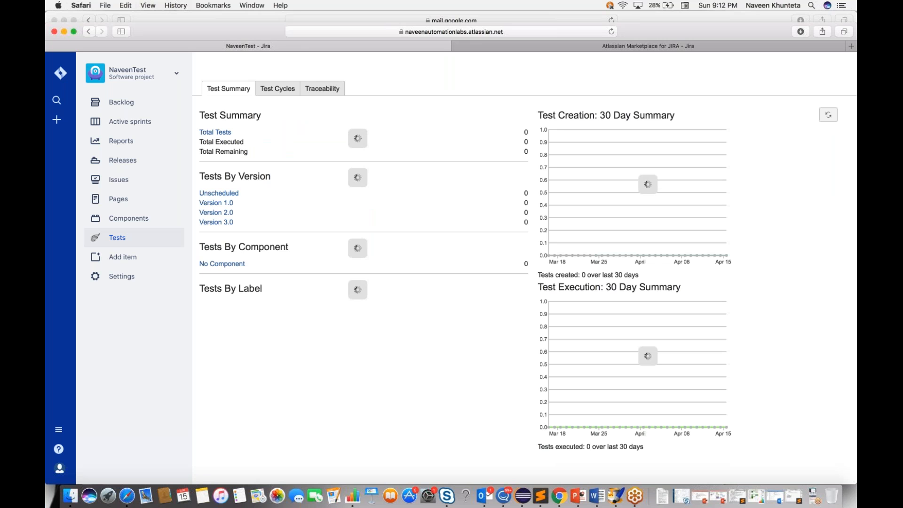
left_click(57, 119)
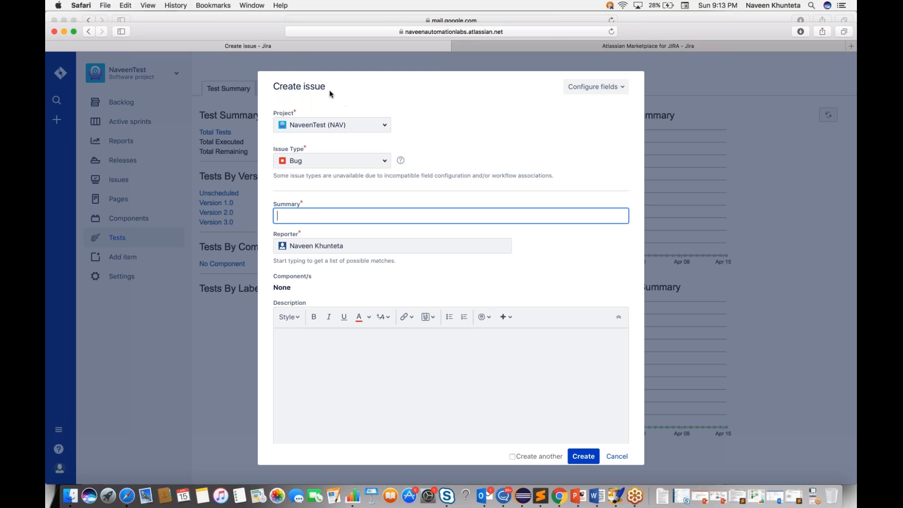
left_click(385, 161)
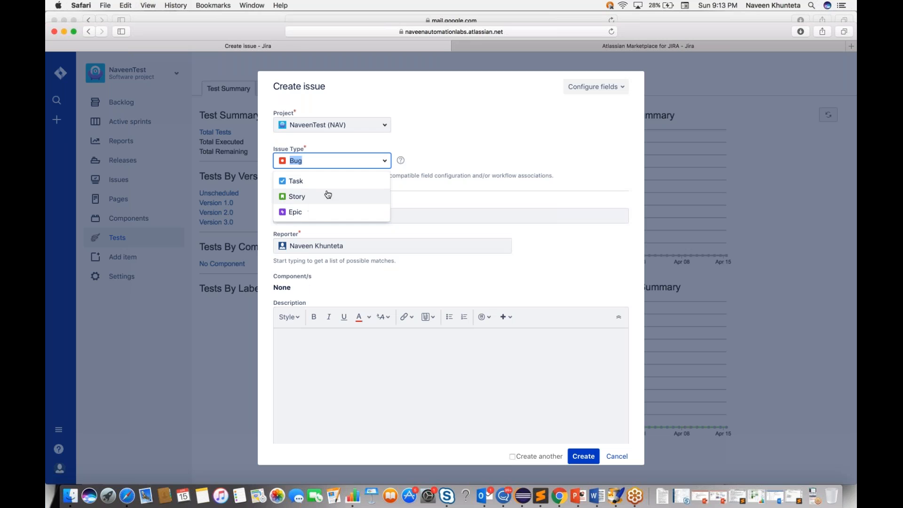
key("Escape")
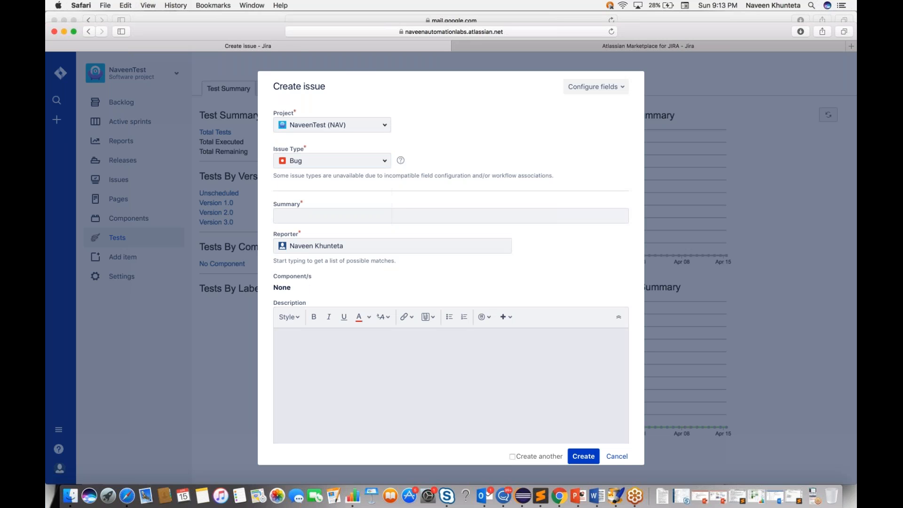
left_click(617, 457)
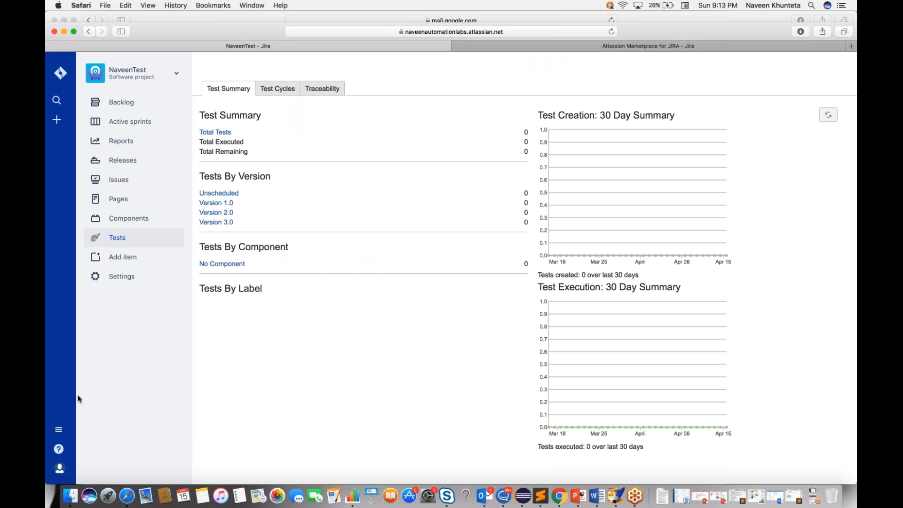
Step: Open the Jira settings through Site administration
left_click(58, 430)
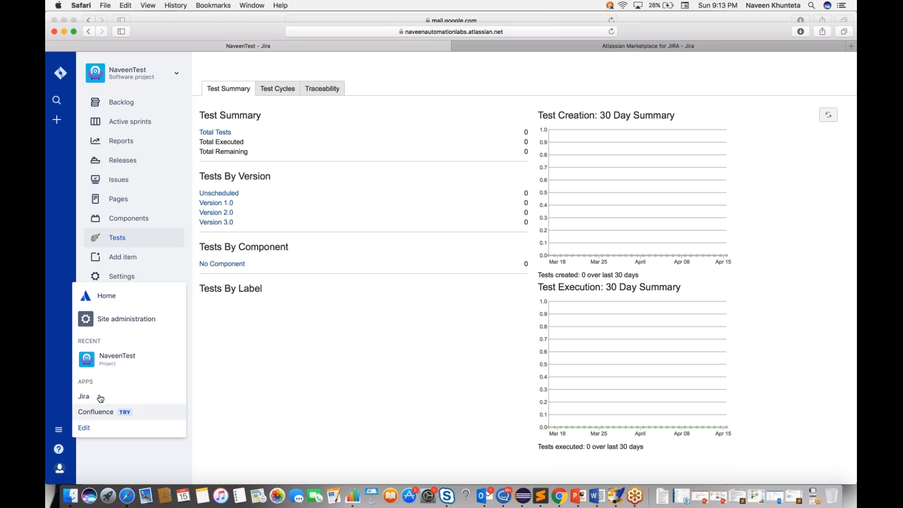
left_click(118, 324)
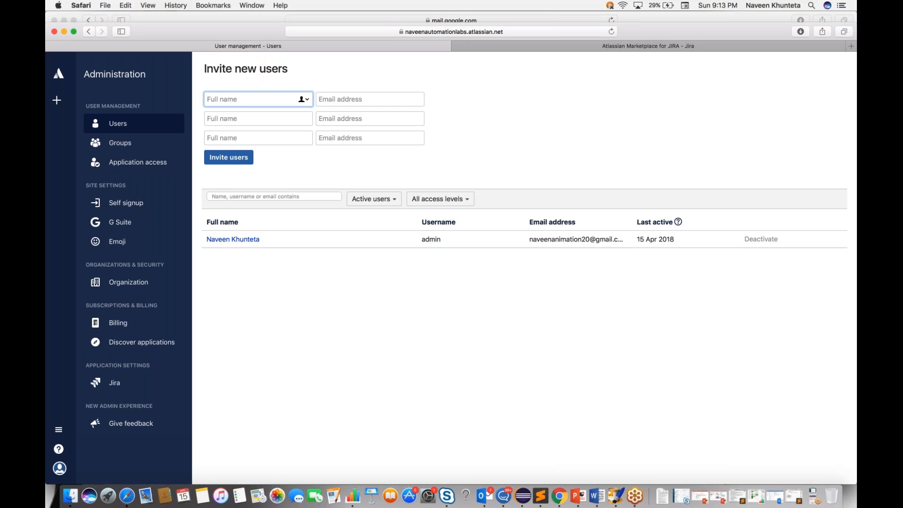
left_click(115, 383)
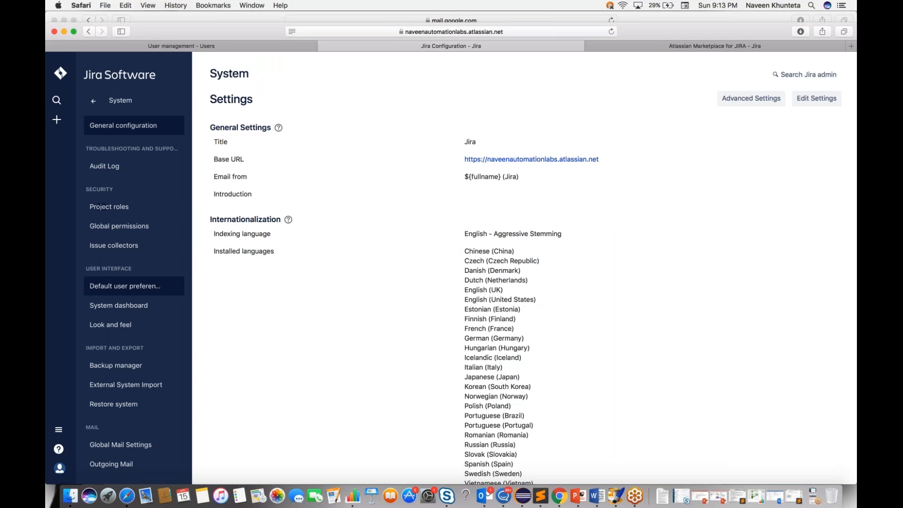
Step: Browse Issue collectors and Default user preferences, then return to the other browser window
scroll(124, 286, "down", 1)
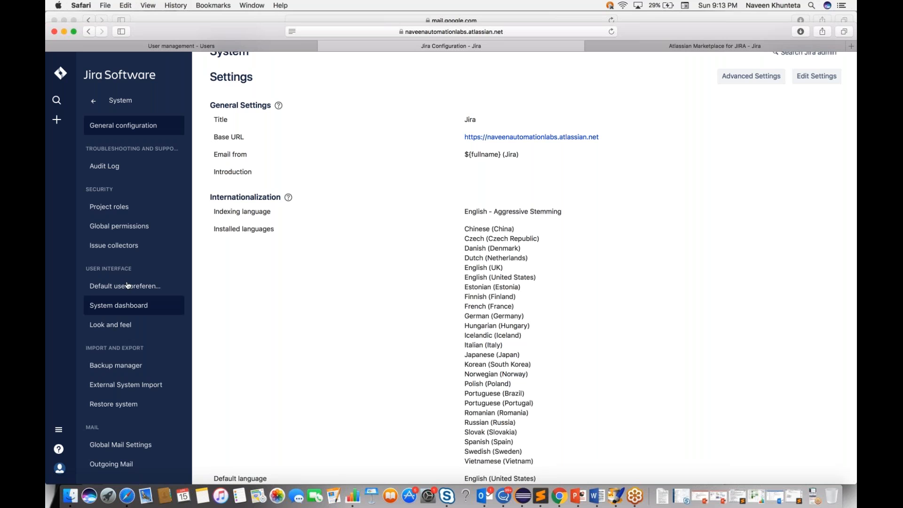
left_click(114, 245)
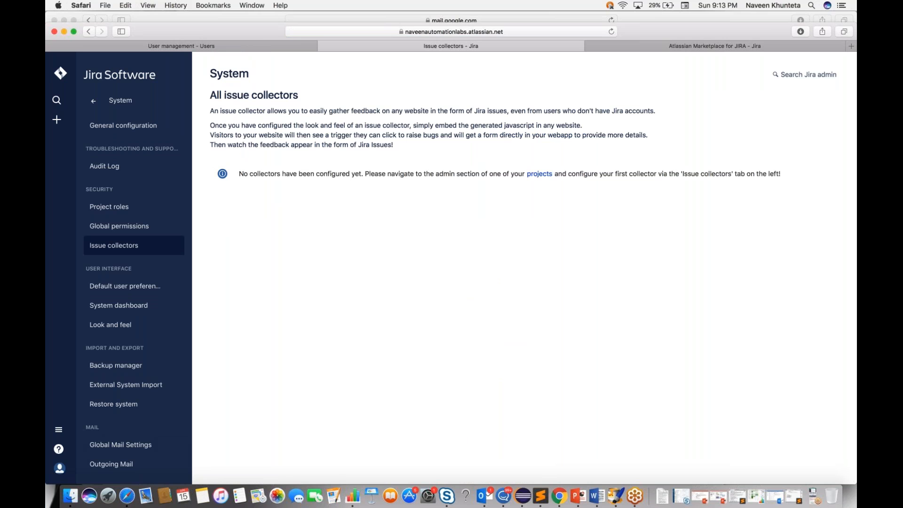
left_click(125, 286)
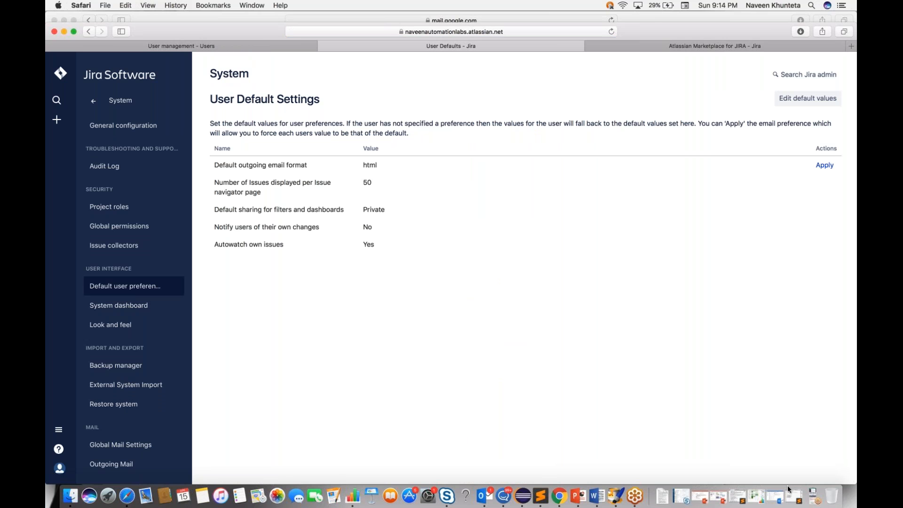
left_click(813, 496)
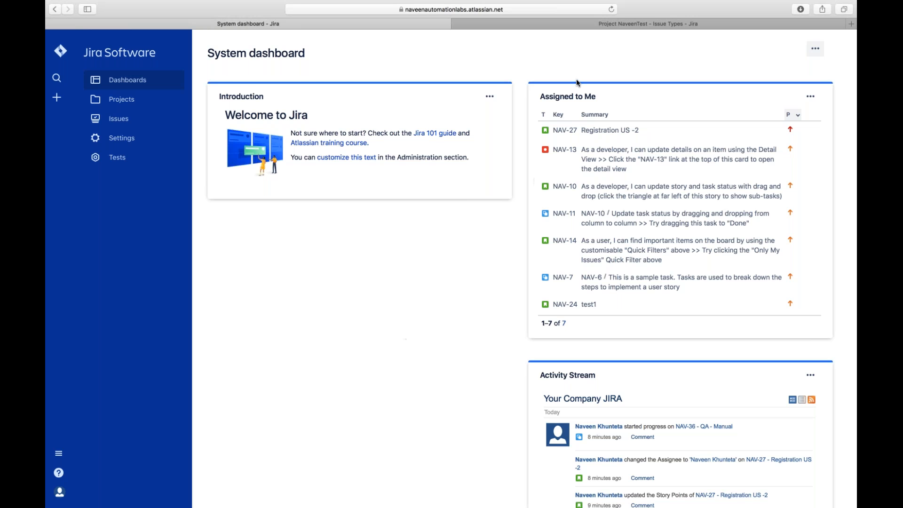
Step: From the NaveenTest issue types tab, return to the project and open Site administration's Users page
left_click(633, 26)
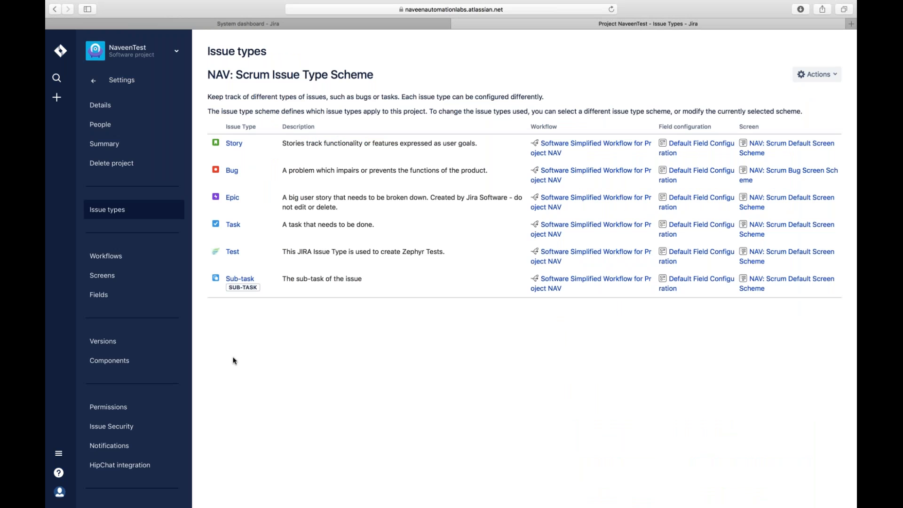
left_click(94, 83)
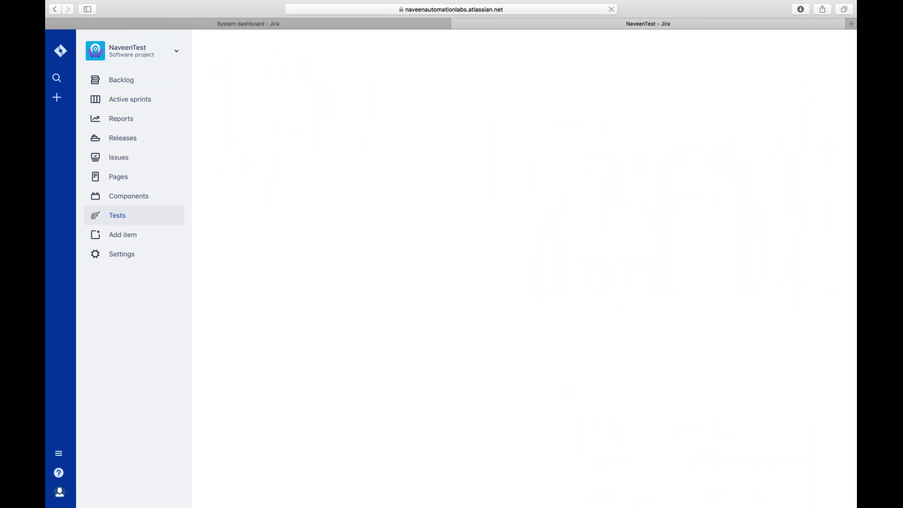
left_click(58, 455)
left_click(115, 343)
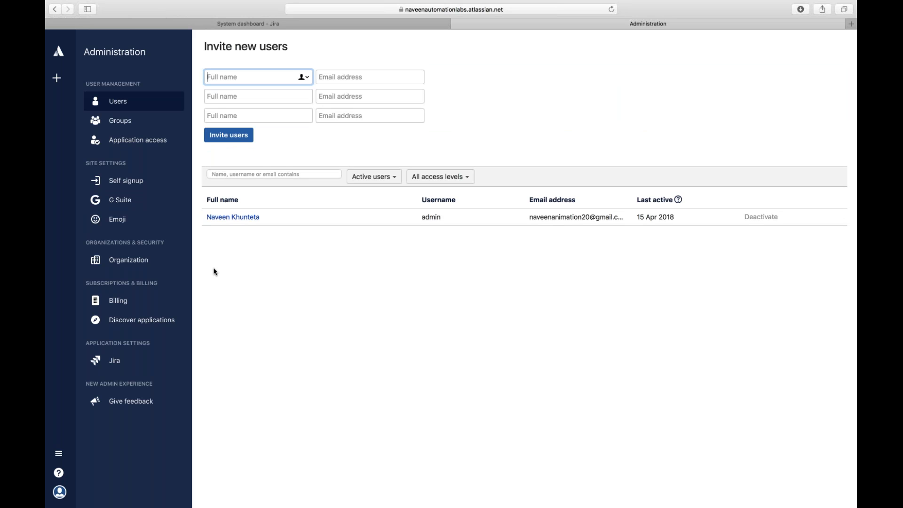
Step: Through Jira settings > Projects > NaveenTest, open the project's Issue types page
left_click(115, 362)
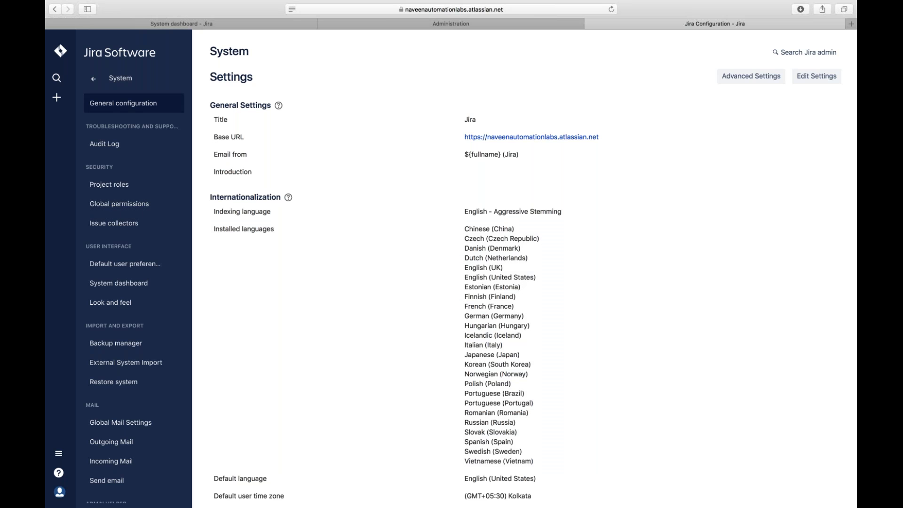
left_click(94, 81)
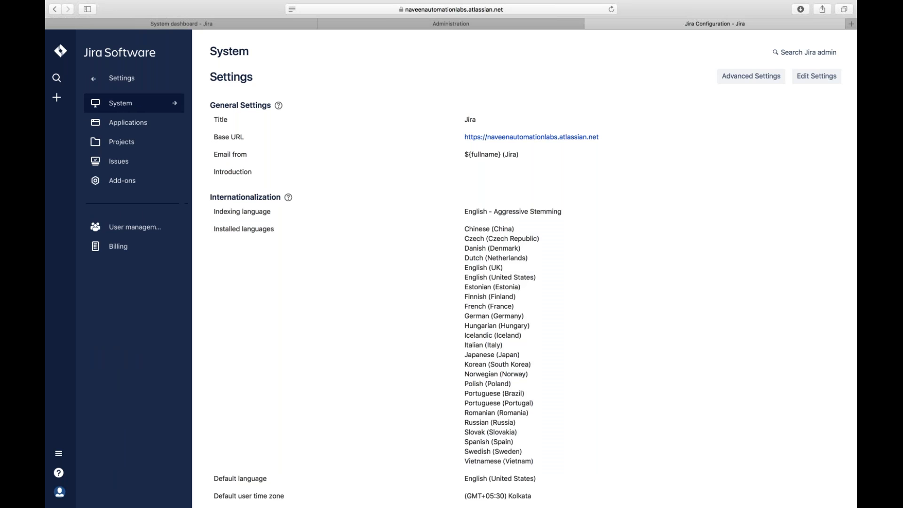
left_click(121, 144)
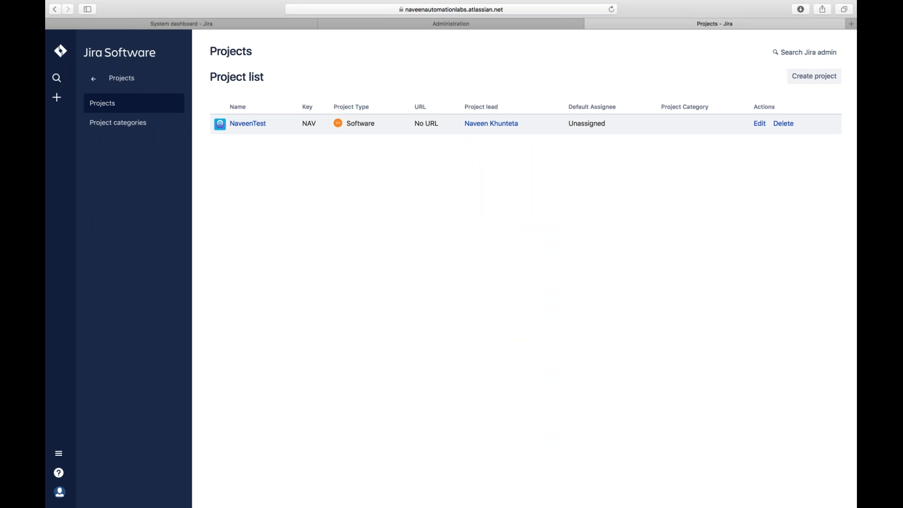
left_click(248, 125)
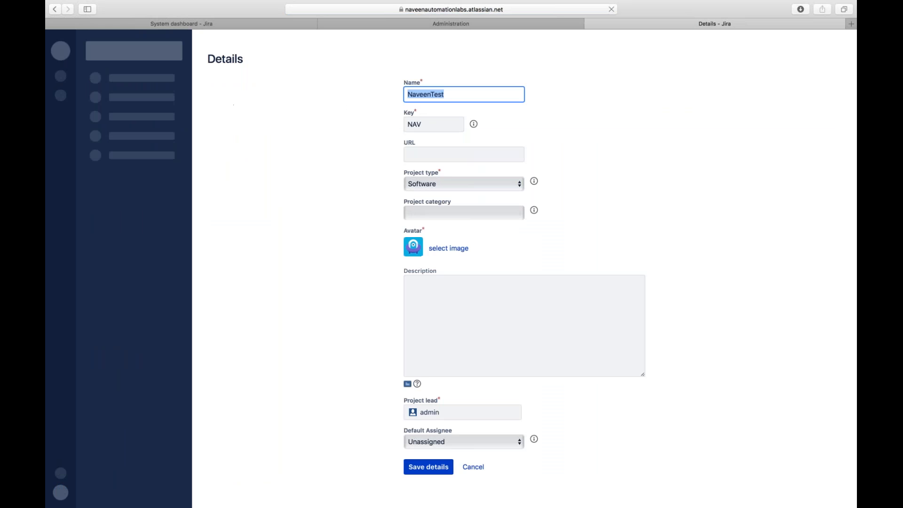
left_click(105, 217)
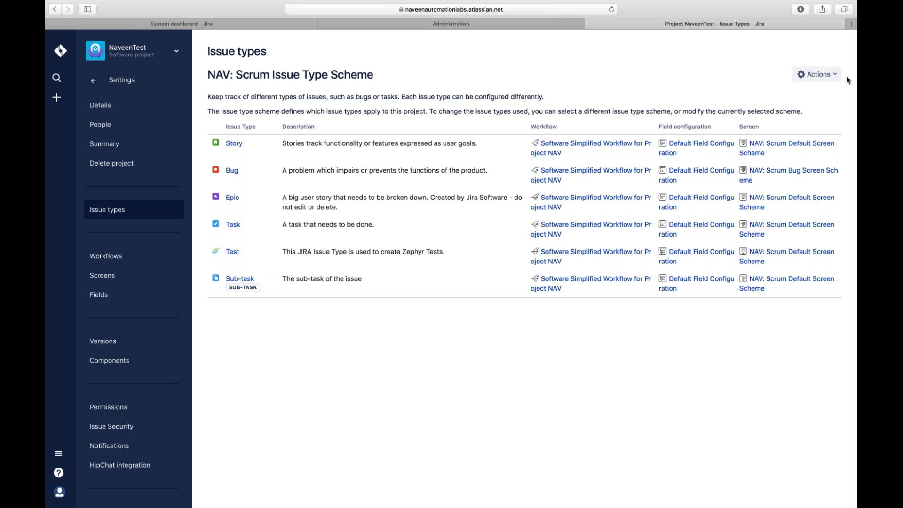
Step: Edit the NAV: Scrum Issue Type Scheme and save it with Test included
left_click(817, 74)
left_click(795, 97)
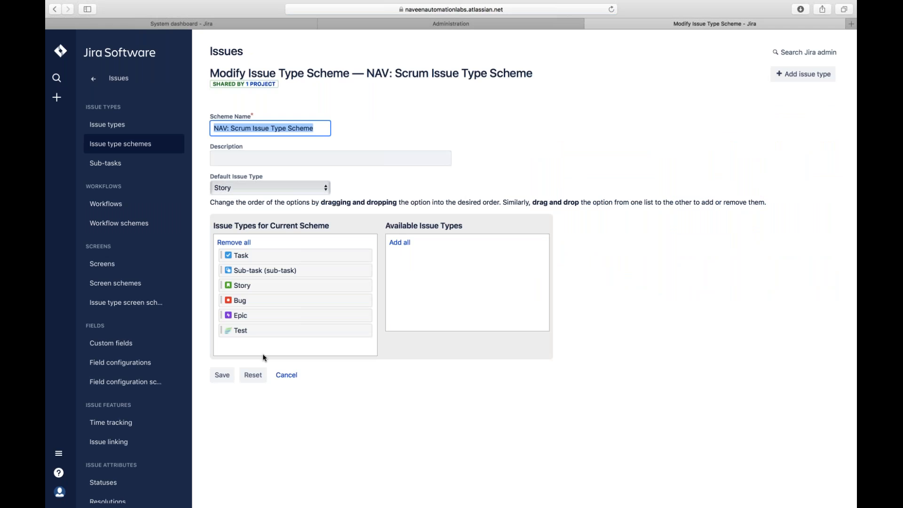
left_click(223, 375)
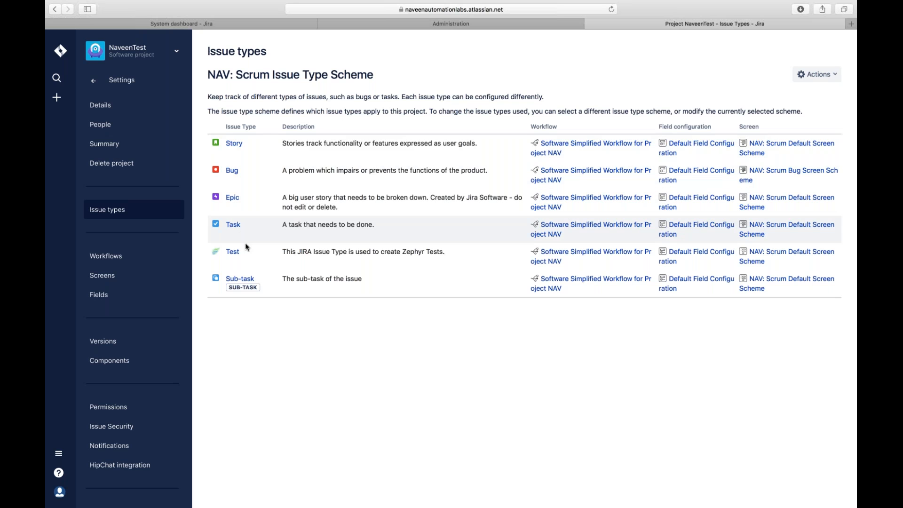
Step: Go to the Jira dashboard from the ≡ menu and open the Projects list
left_click(259, 24)
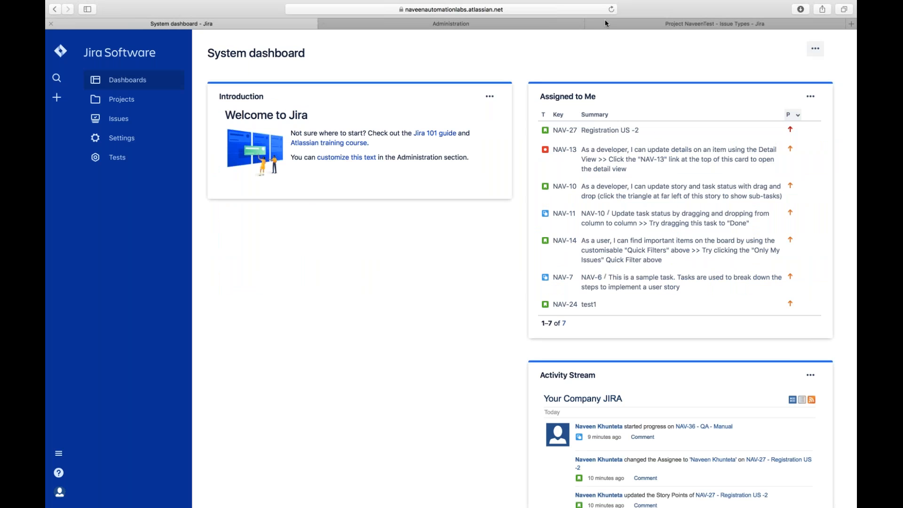
left_click(665, 23)
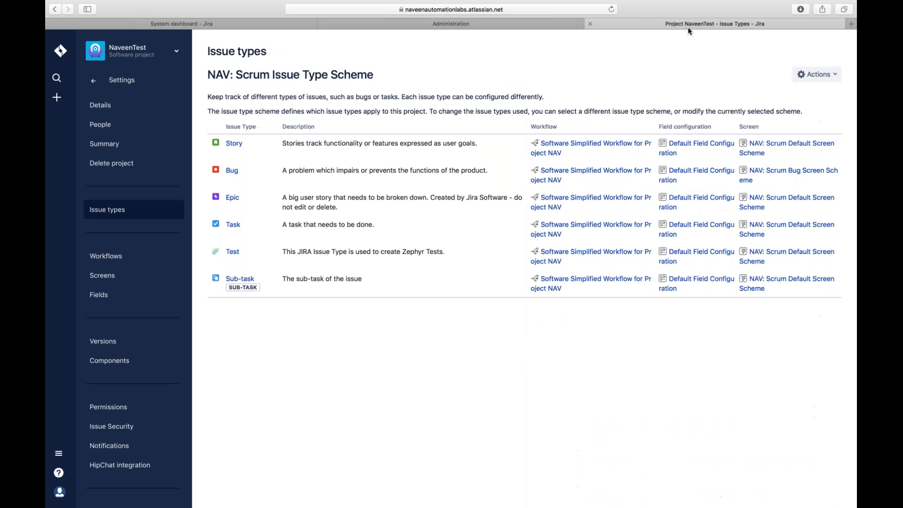
left_click(59, 456)
left_click(79, 420)
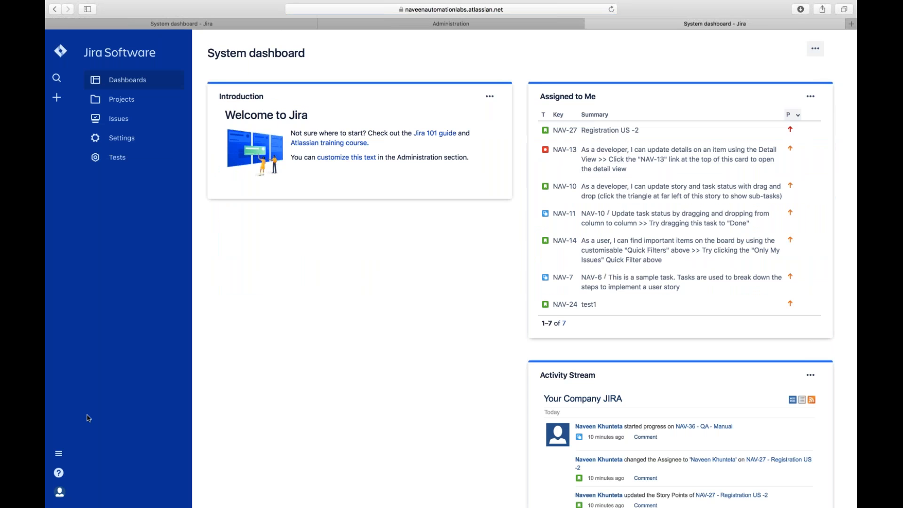
left_click(122, 100)
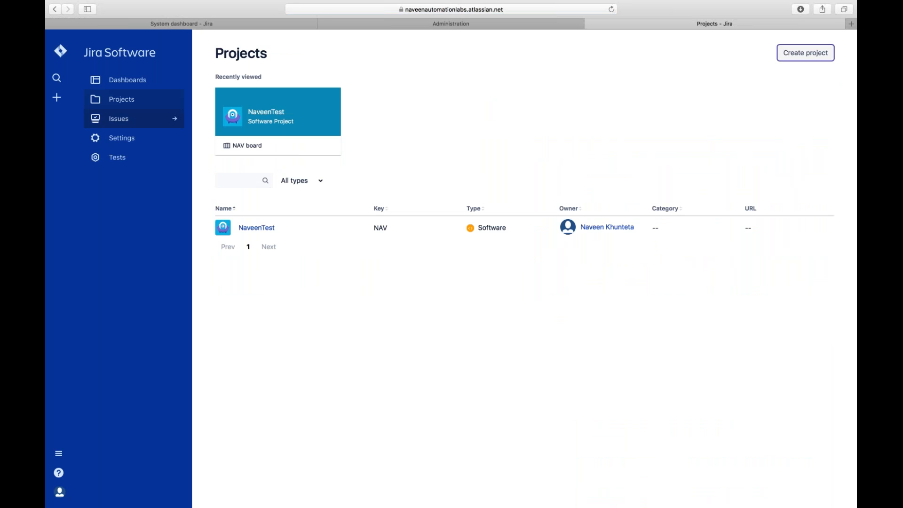
Step: Open NaveenTest and start a new issue of type Test
left_click(257, 228)
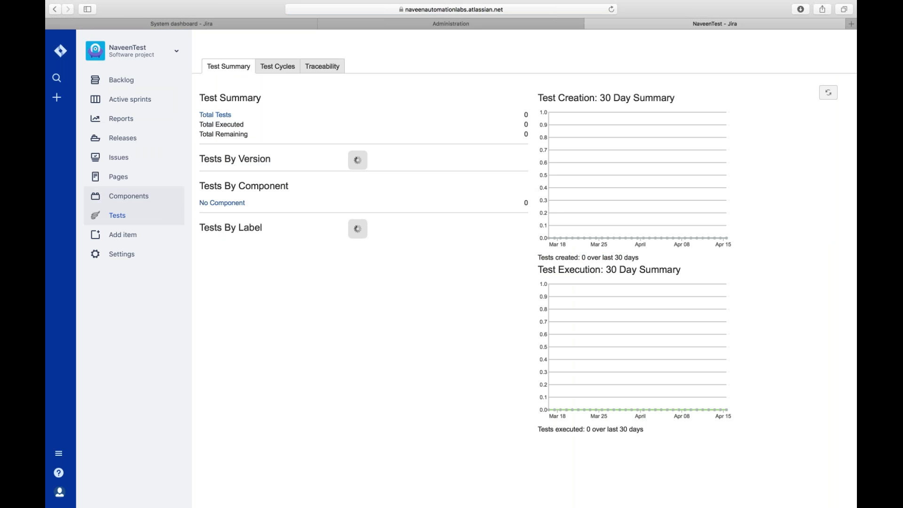
left_click(57, 98)
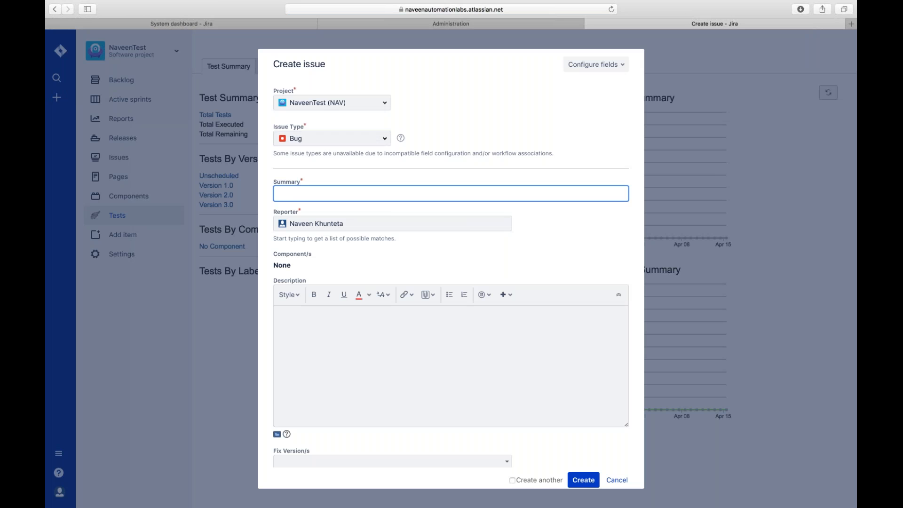
left_click(378, 141)
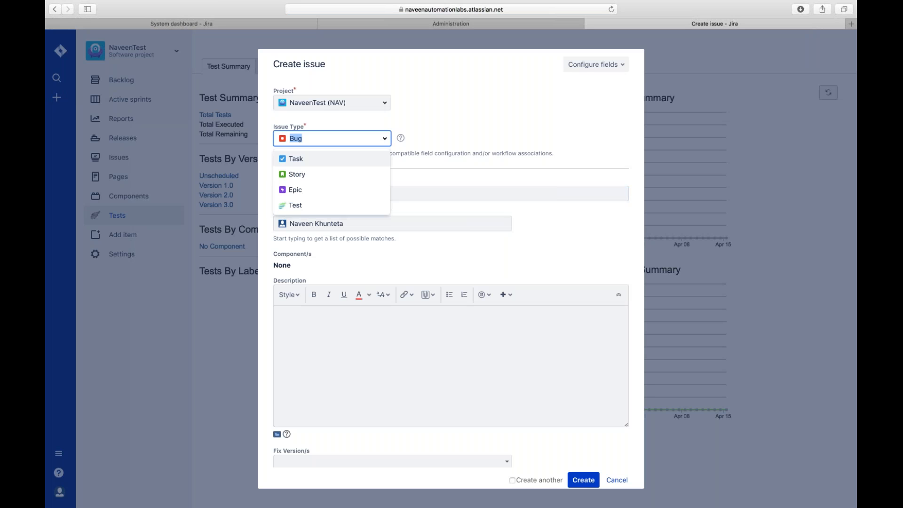
left_click(304, 209)
mouse_move(789, 503)
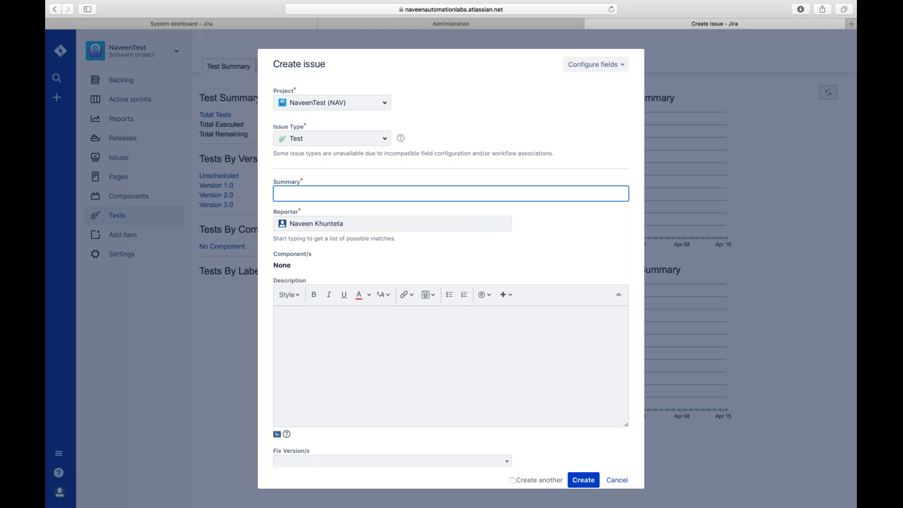
left_click(386, 138)
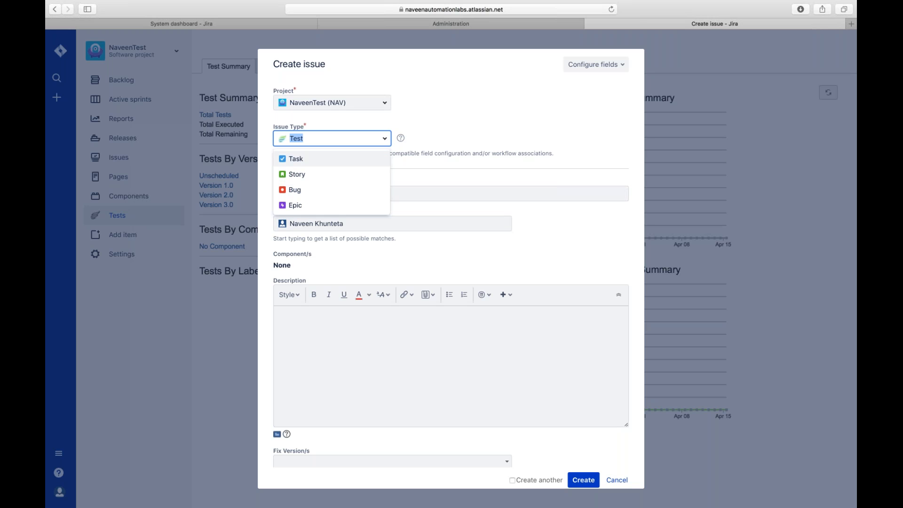
left_click(423, 116)
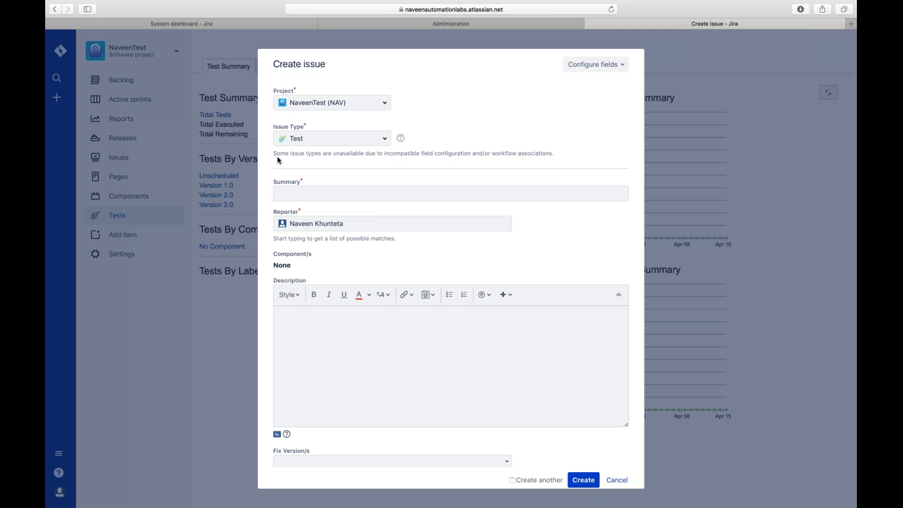
left_click_drag(295, 153, 553, 154)
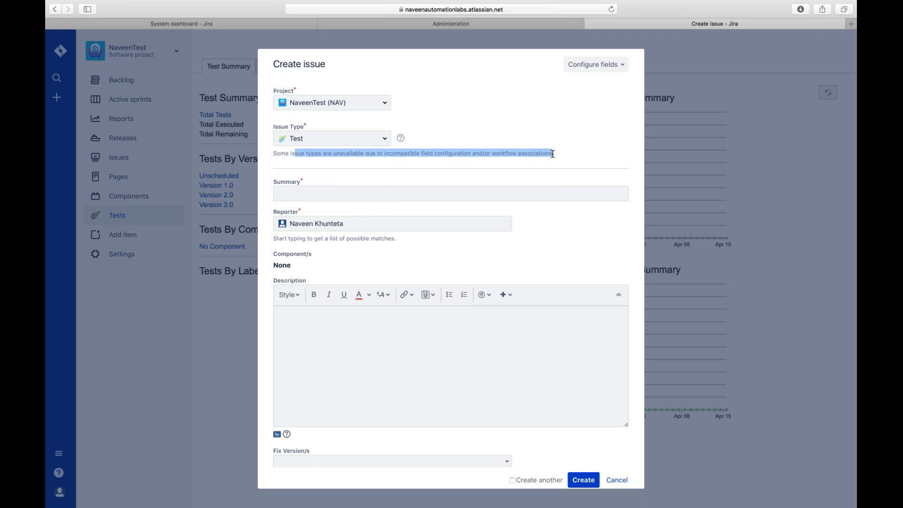
left_click(553, 154)
left_click(385, 139)
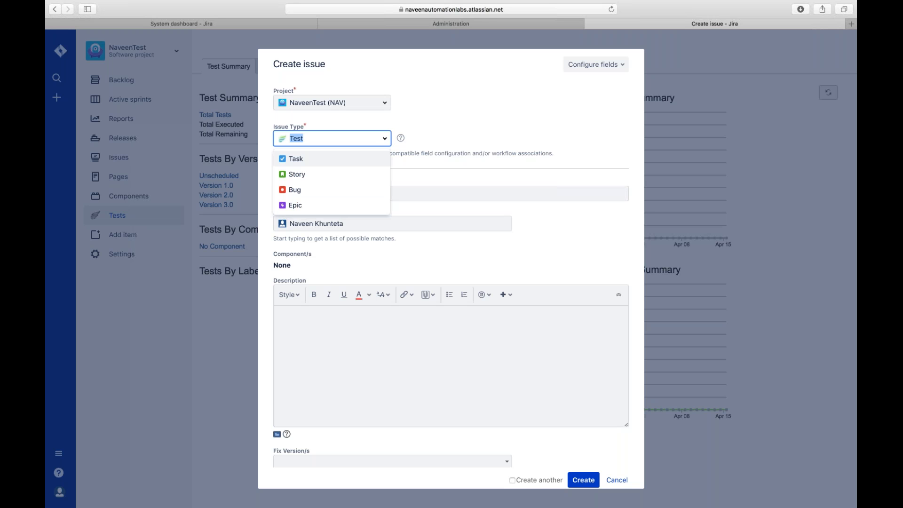
left_click(266, 143)
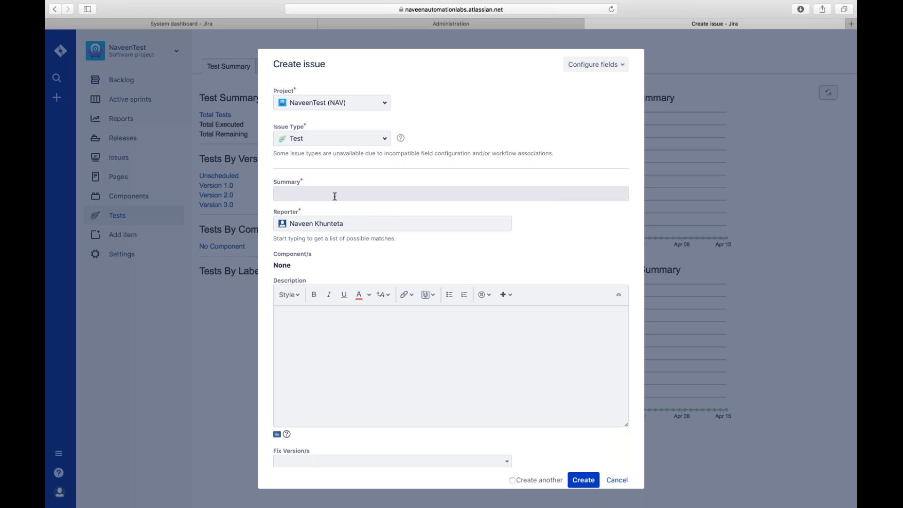
scroll(393, 205, "down", 5)
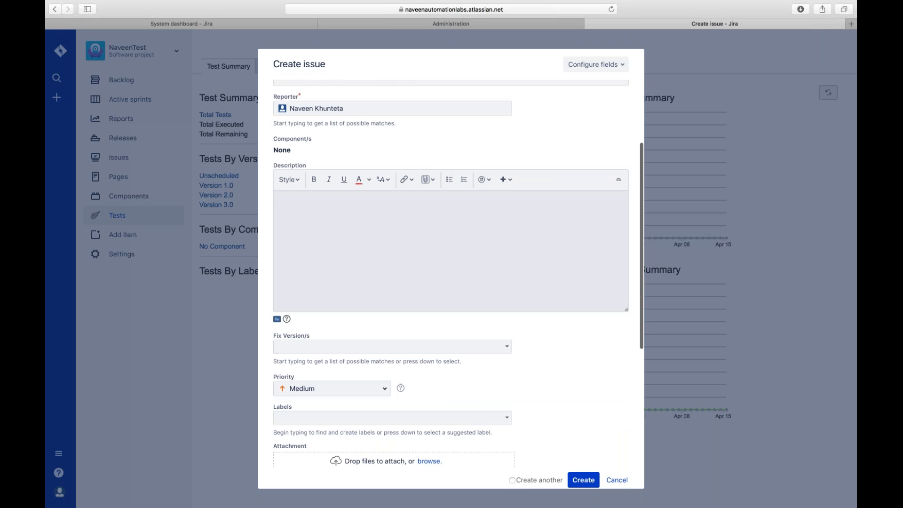
scroll(393, 205, "up", 5)
Step: Enter 'Login Test Cases' as both the summary and the description
left_click(393, 197)
type("L")
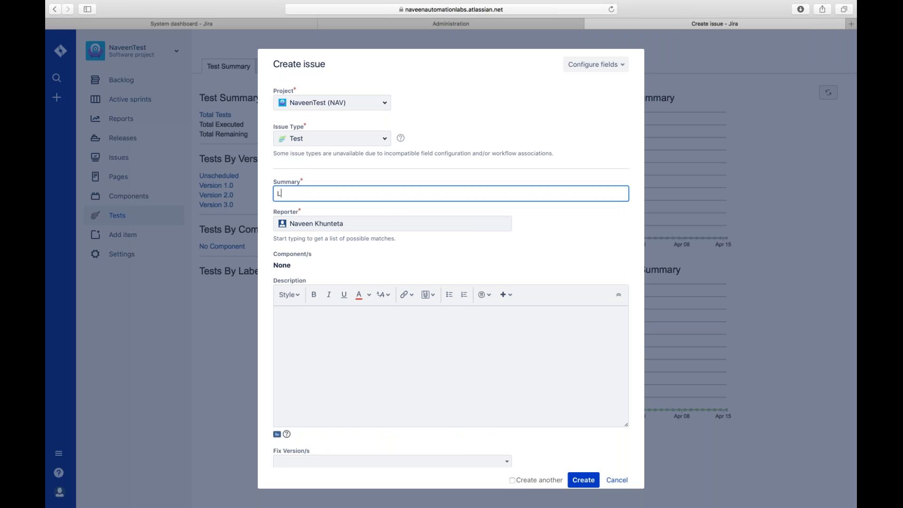
type("ogin Test Cases")
left_click(471, 256)
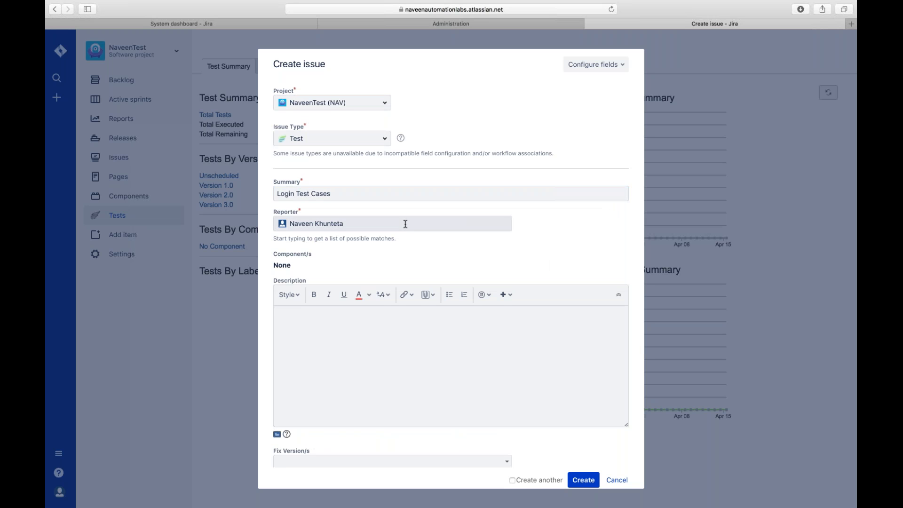
scroll(419, 294, "down", 3)
left_click(418, 293)
type("Login T")
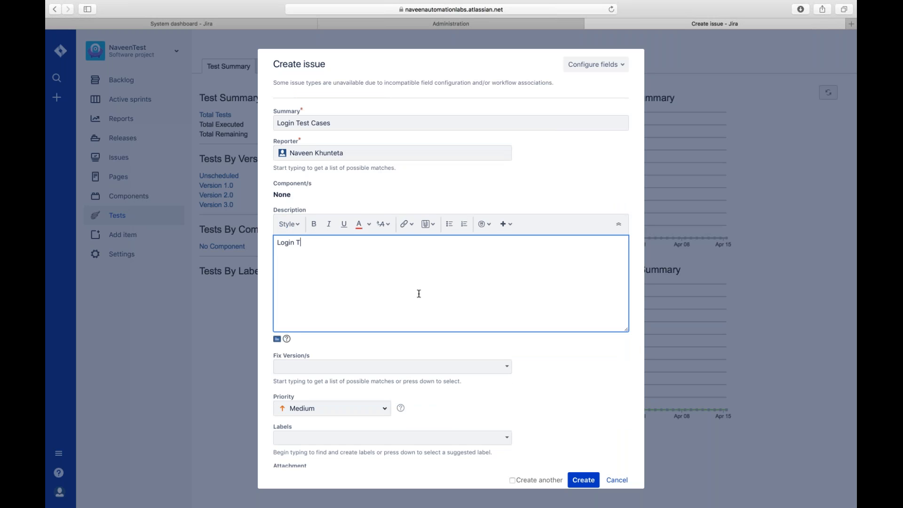
type("est Cases")
Step: Assign the issue to yourself, link it to Epic 1 and Sample Sprint 2, and create it
scroll(592, 386, "down", 8)
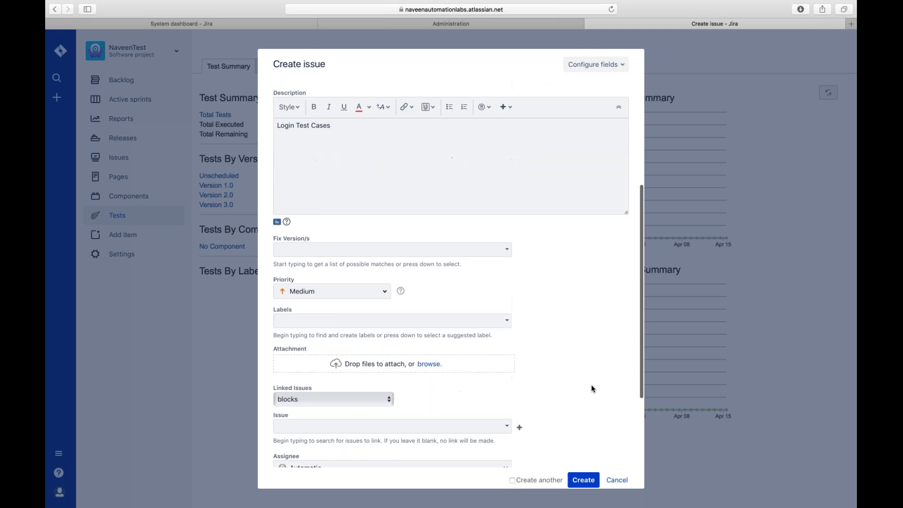
scroll(591, 388, "down", 3)
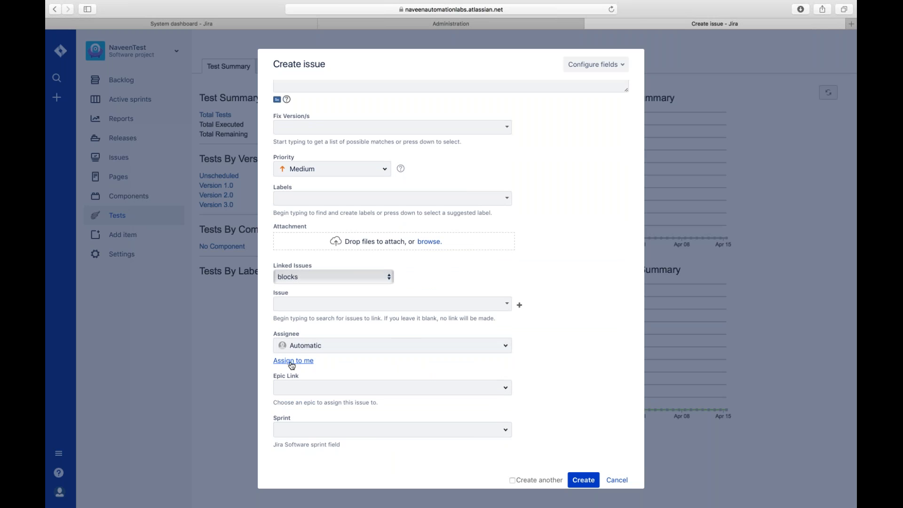
left_click(292, 363)
left_click(483, 387)
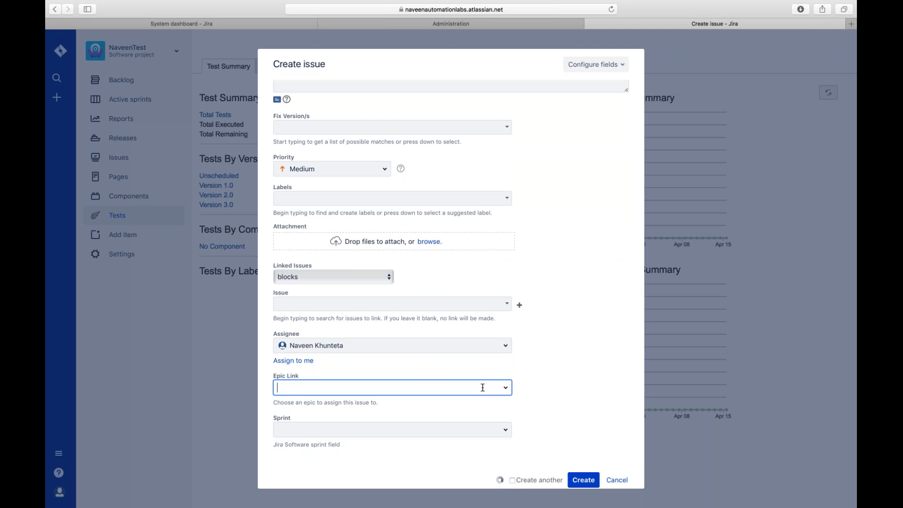
left_click(405, 450)
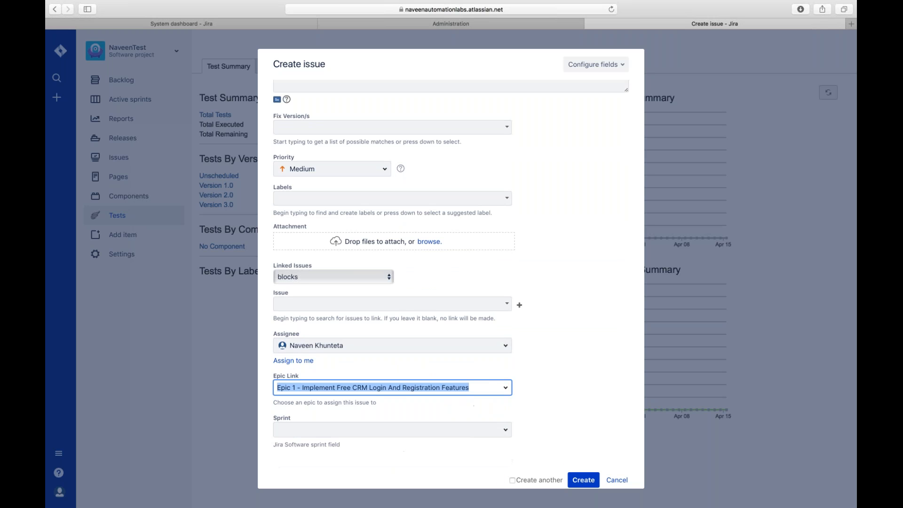
key("Tab")
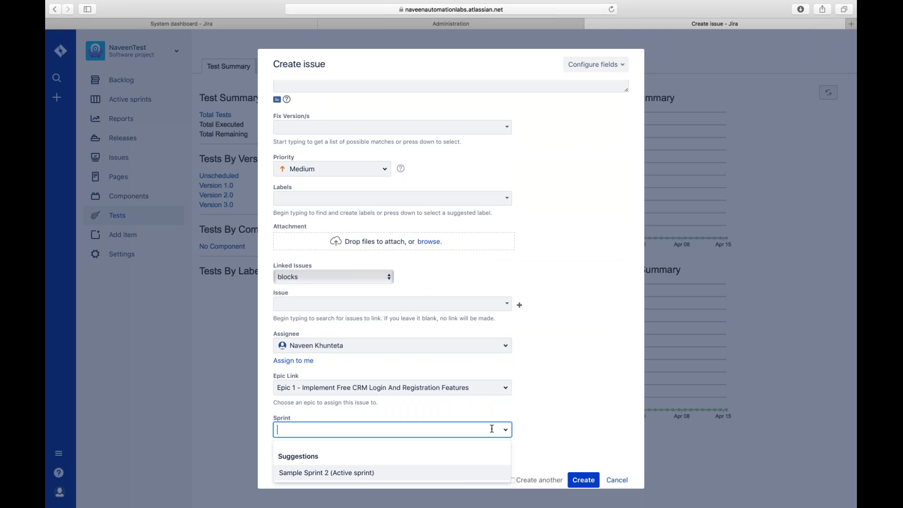
left_click(408, 480)
key("Tab")
scroll(601, 410, "down", 2)
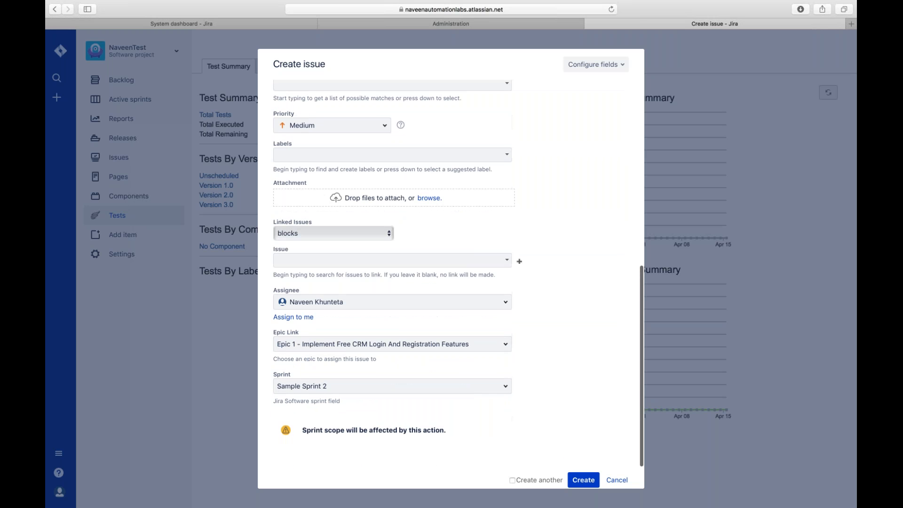
left_click(586, 483)
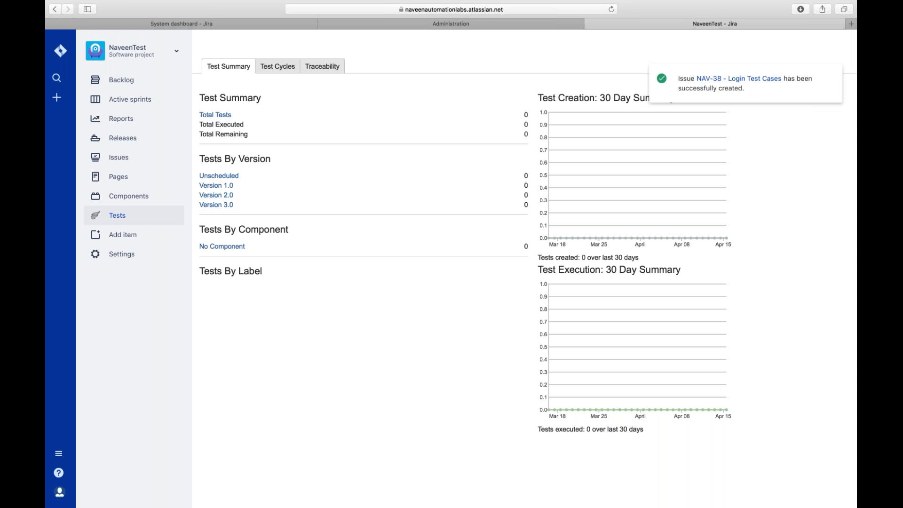
Step: Open the newly created NAV-38 issue from the success notification
left_click(752, 79)
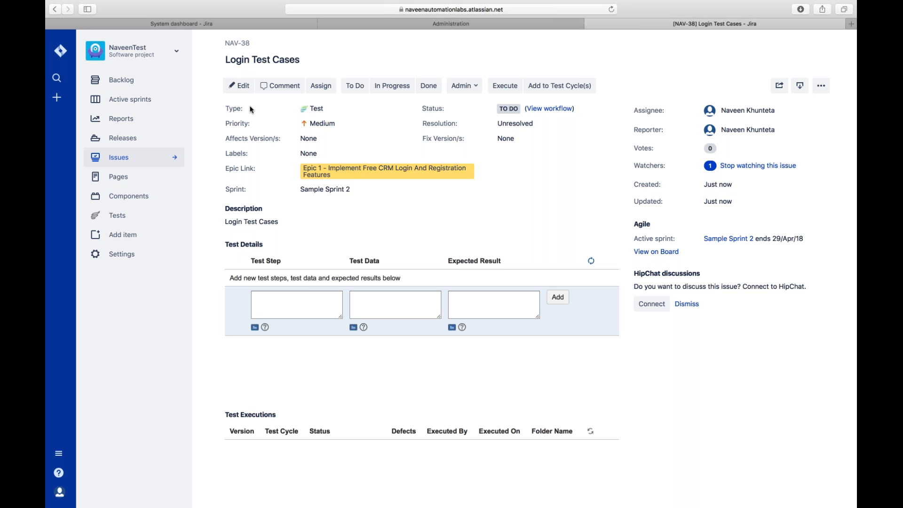
Step: Edit NAV-38 to add a 'relates to' link to issue NAV-27 and save it
left_click(240, 87)
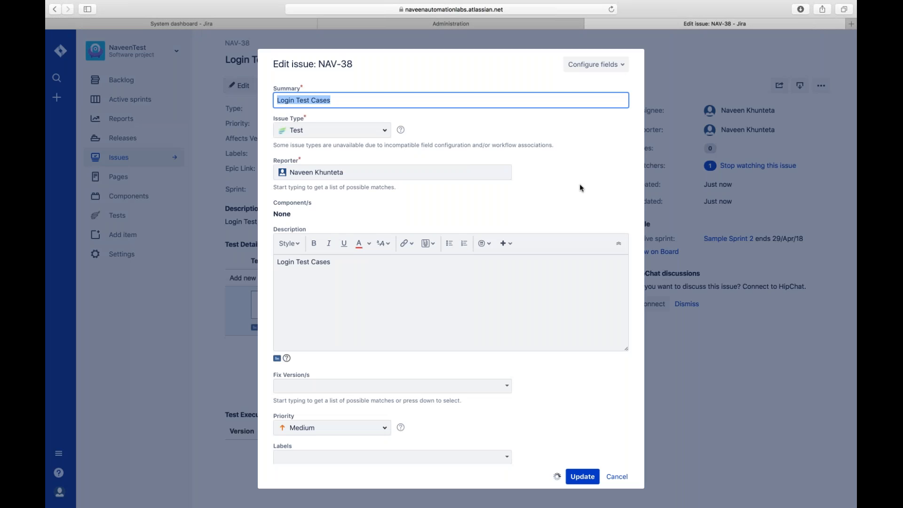
scroll(580, 187, "down", 2)
scroll(579, 187, "down", 5)
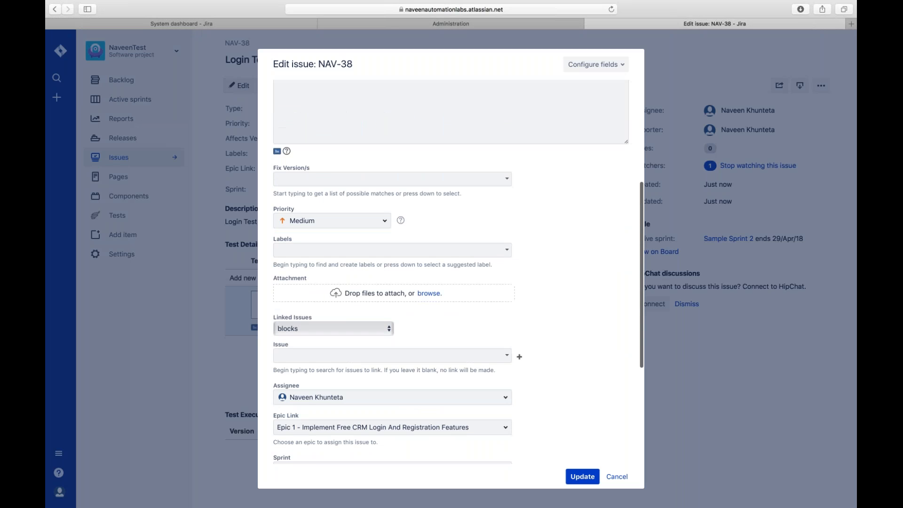
scroll(451, 273, "down", 1)
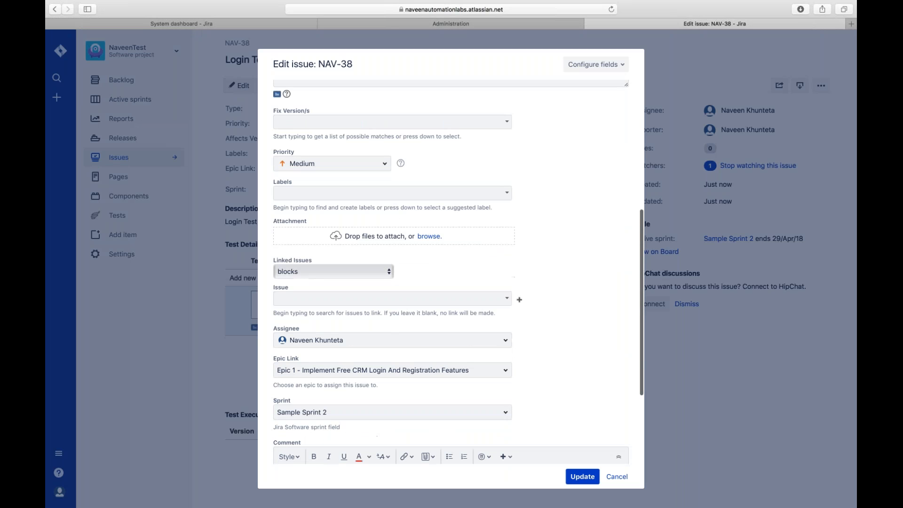
left_click(377, 273)
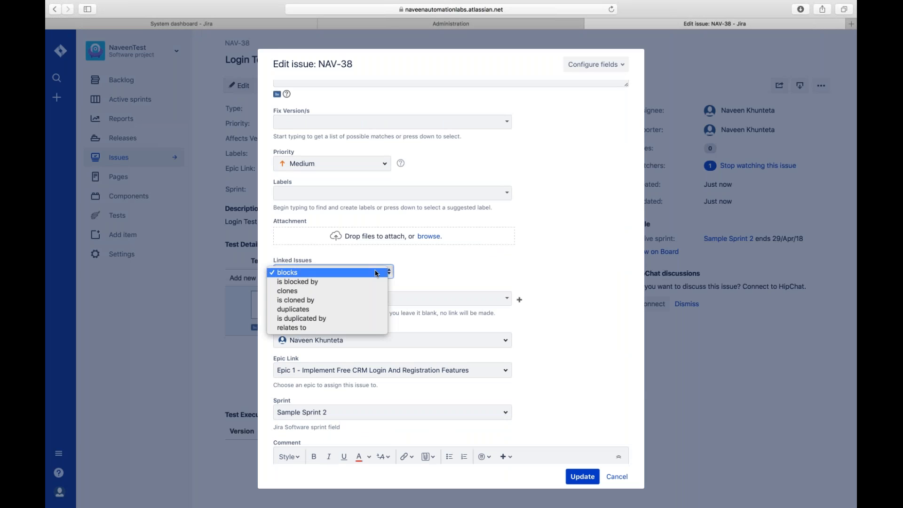
left_click(338, 331)
key("Tab")
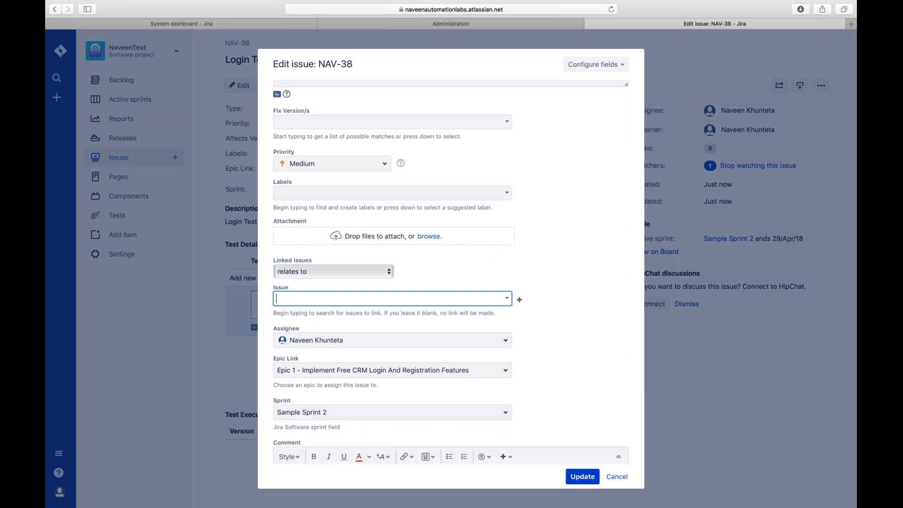
left_click(507, 298)
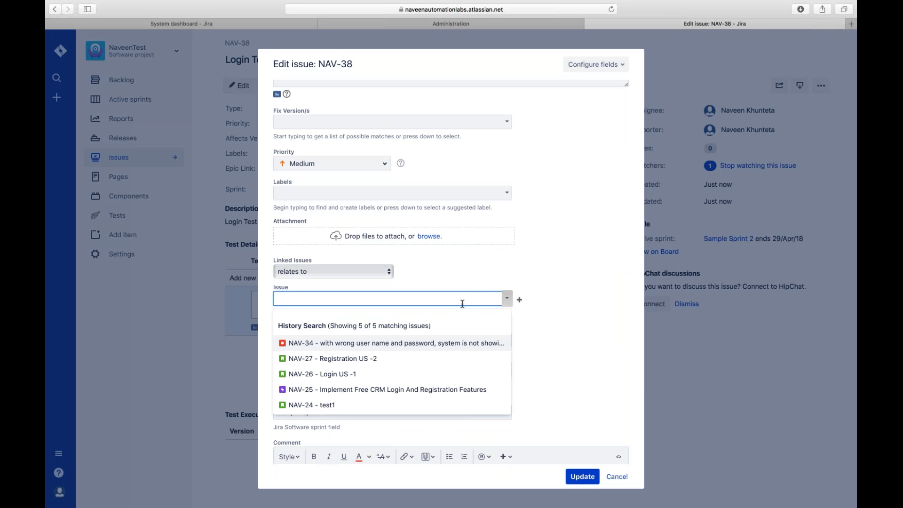
left_click(368, 359)
left_click(595, 305)
scroll(594, 305, "down", 3)
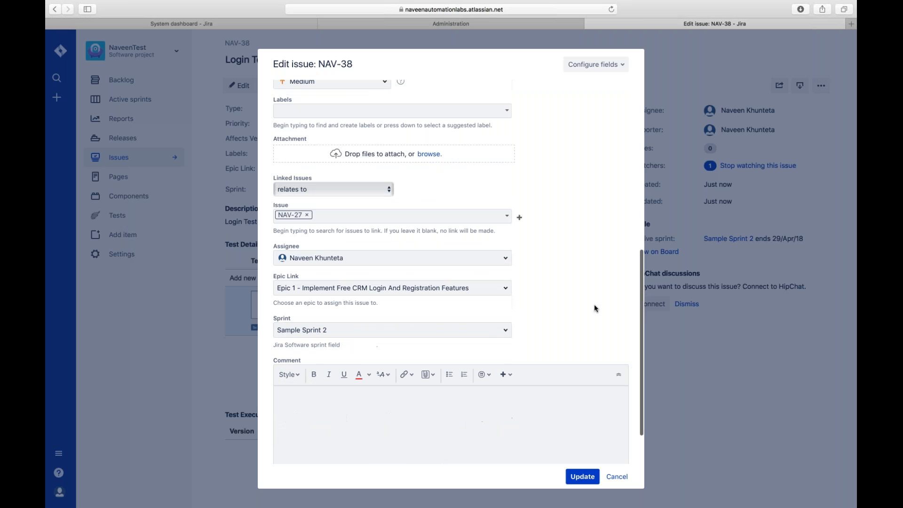
left_click(582, 476)
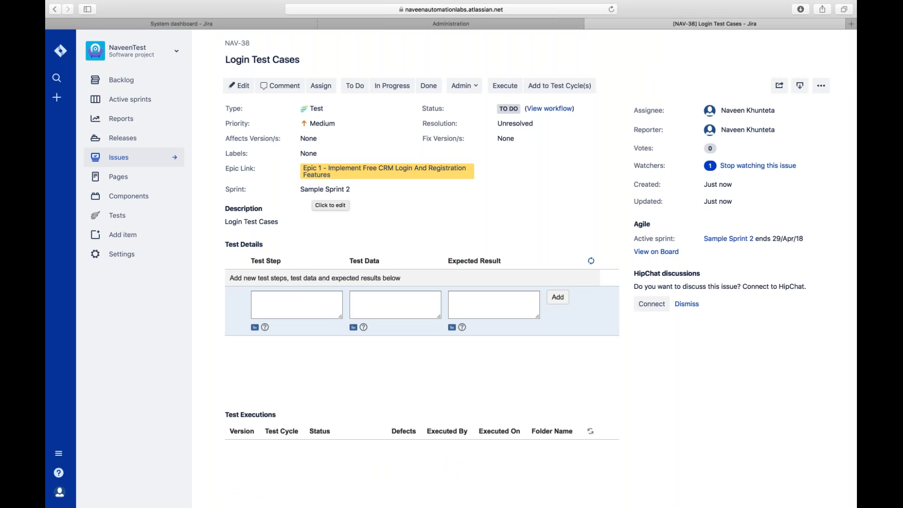
Step: Add test step 1 'Open Browser' with data 'Chrome' and expected result 'Browser should be launched'
left_click(304, 302)
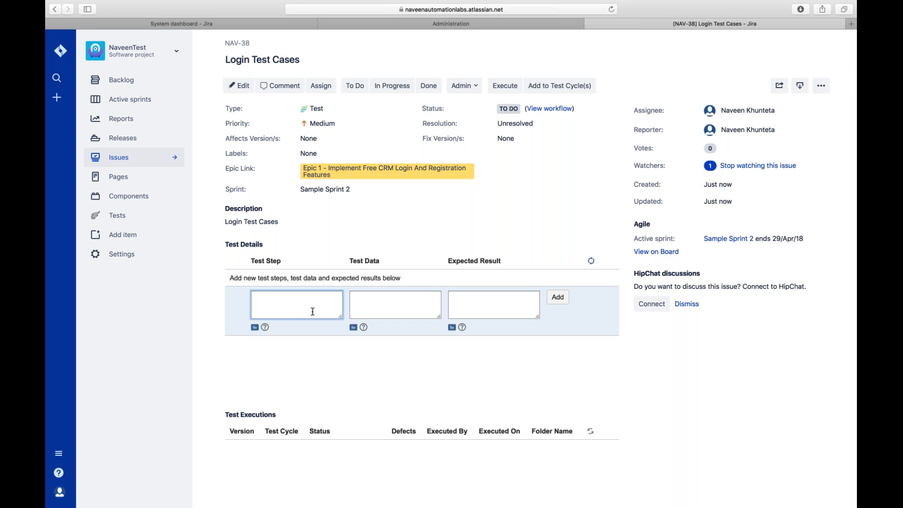
type("Open Br")
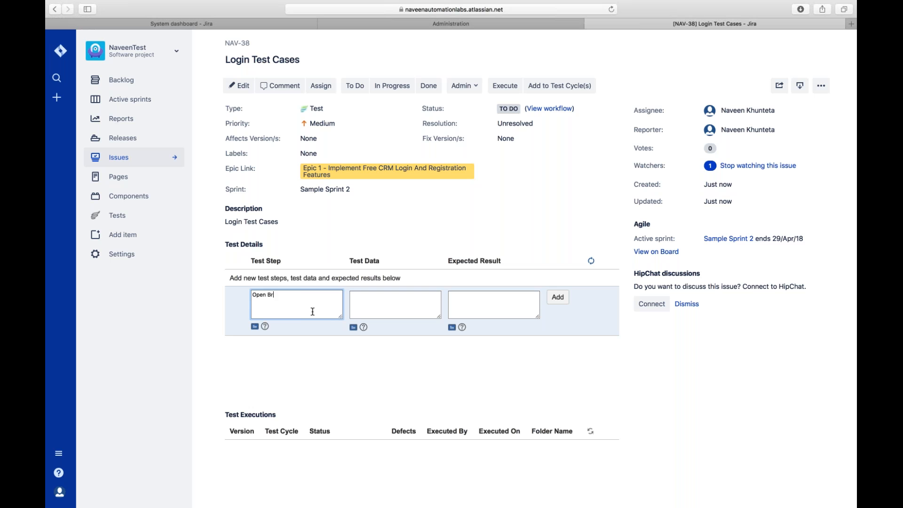
type("owser")
key("Tab")
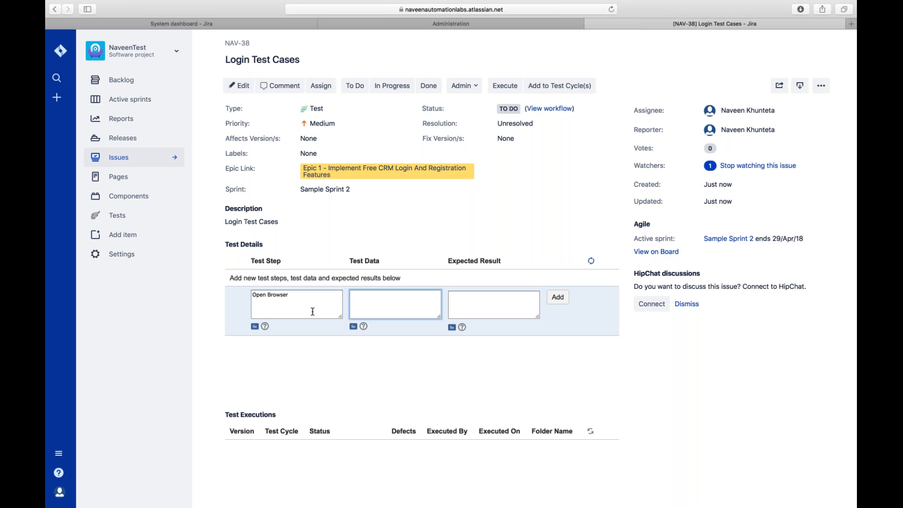
type("Chrome")
key("Tab")
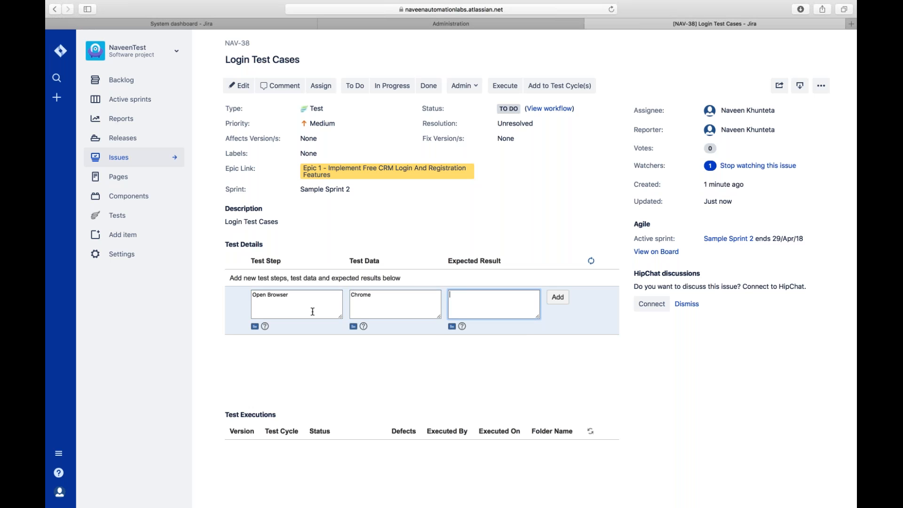
type("Browser should nee")
key("BackSpace")
key("BackSpace")
key("BackSpace")
key("BackSpace")
type("be launched")
left_click(558, 298)
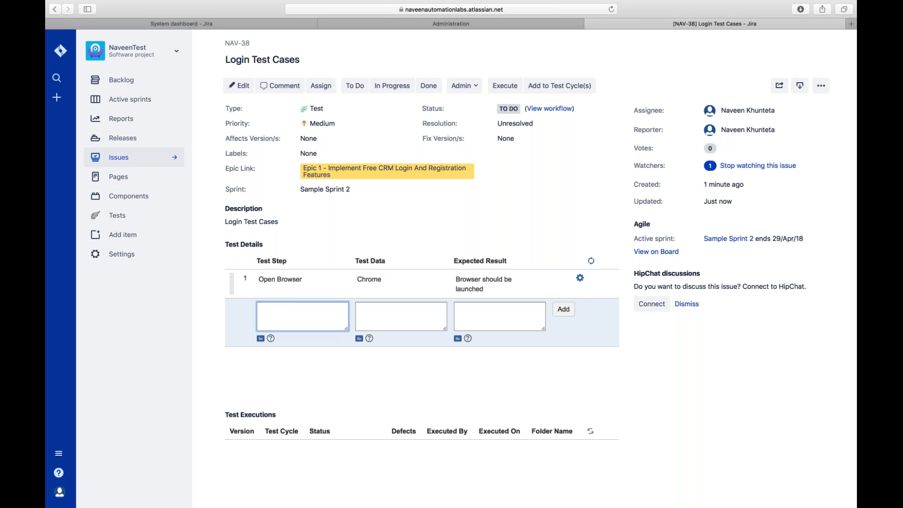
type("aunch URL")
key("Tab")
type("f")
key("BackSpace")
type("www")
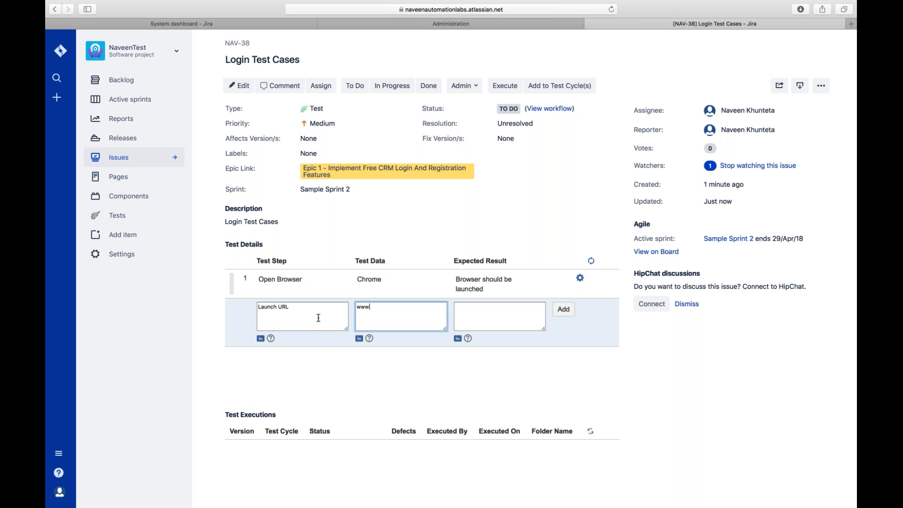
type(".freecrm.com")
key("Tab")
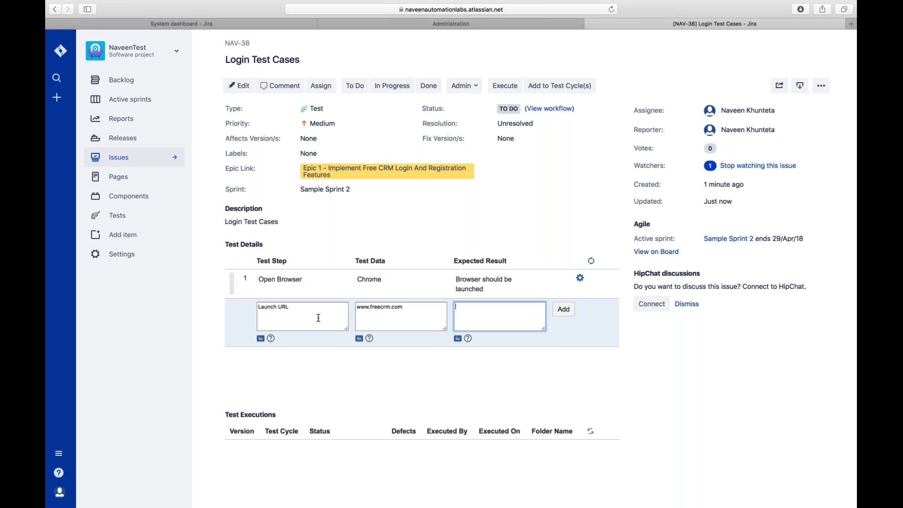
type("U")
key("BackSpace")
type("Login opage")
key("BackSpace")
key("BackSpace")
key("BackSpace")
key("BackSpace")
key("BackSpace")
type("page should ne")
key("BackSpace")
key("BackSpace")
type("be")
mouse_move(831, 499)
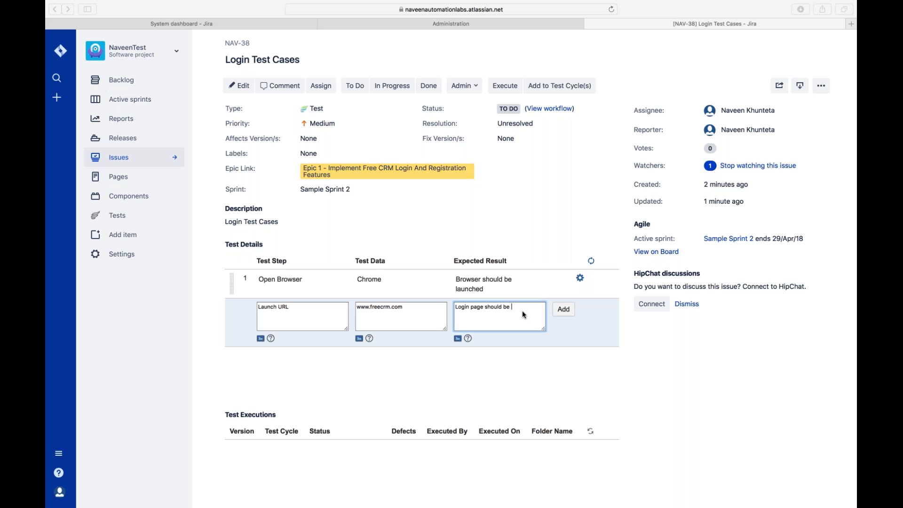
type("displayed")
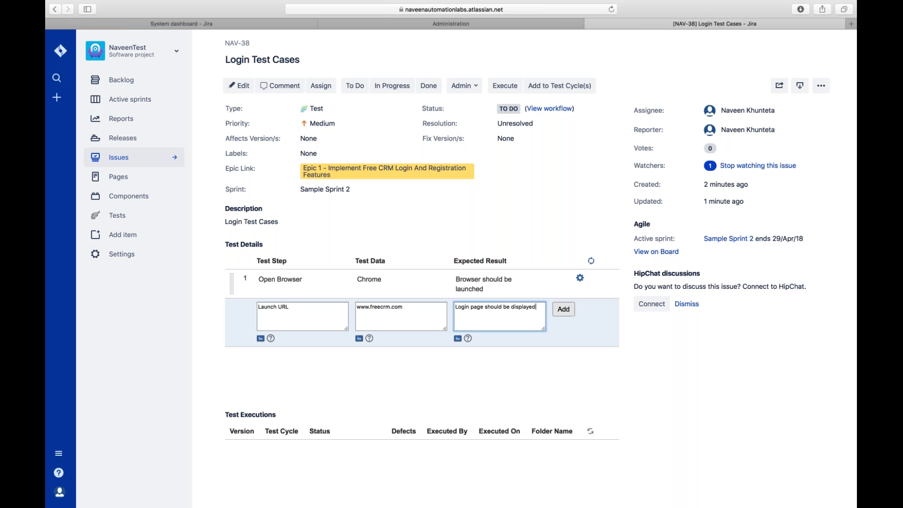
left_click(563, 309)
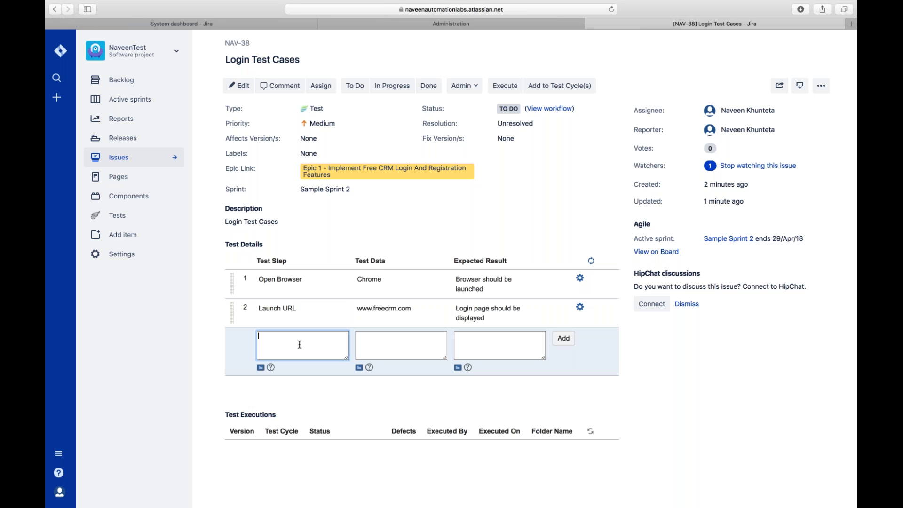
Step: Add step 3 'enter user name and password' with the login credentials as two-line test data
key("Tab")
key("Return")
key("Tab")
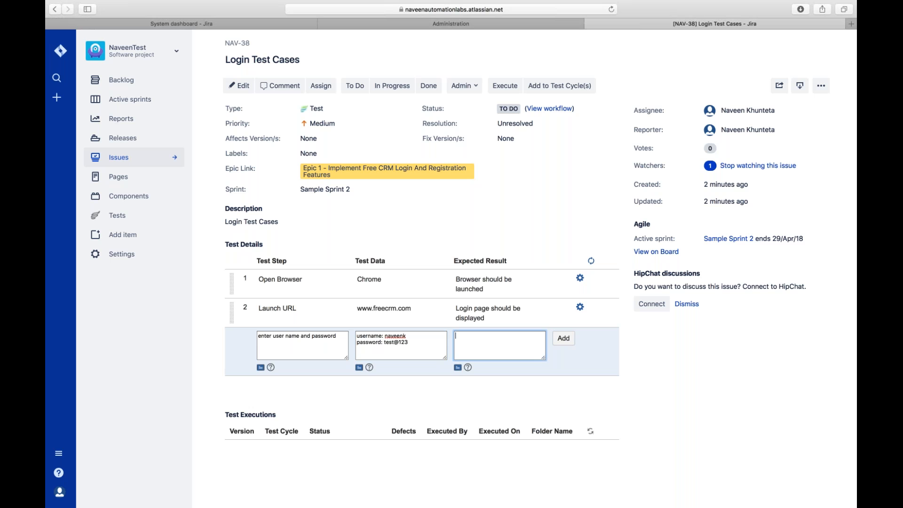
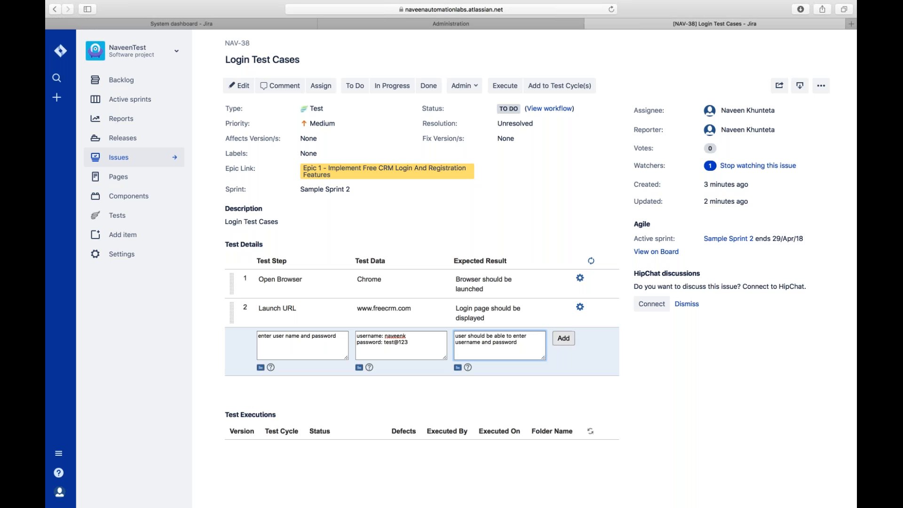
left_click(563, 338)
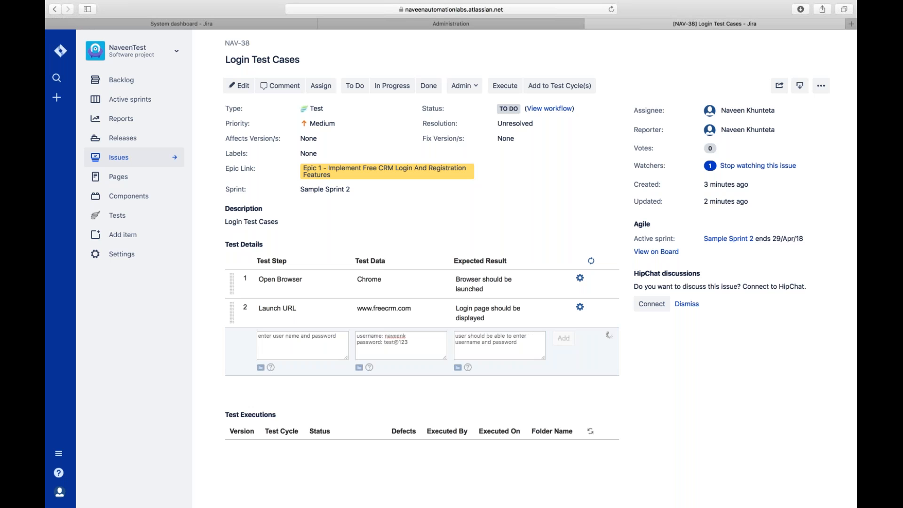
Step: Add step 4 'click on submit button' with data NA, expecting 'Home page should be displayed'
scroll(315, 383, "down", 2)
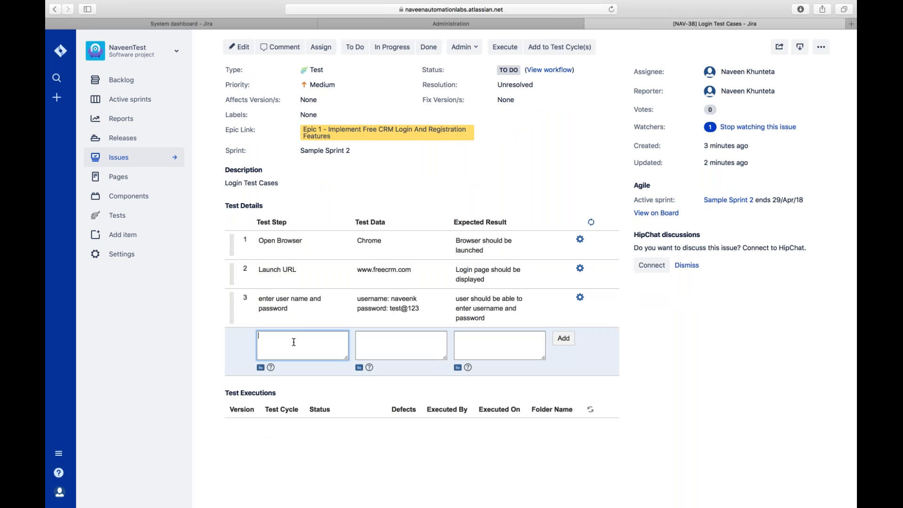
type("click on submiut")
key("BackSpace")
key("BackSpace")
type("t button")
key("Tab")
type("NA")
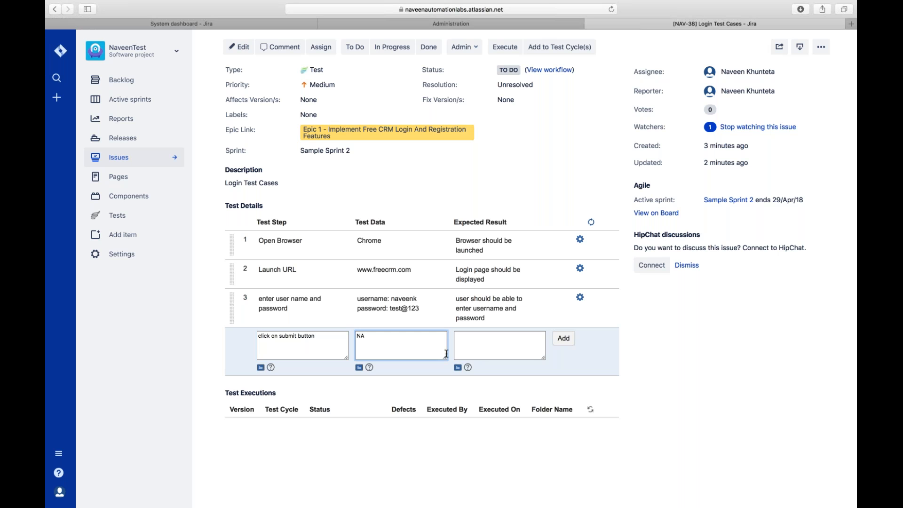
left_click(485, 352)
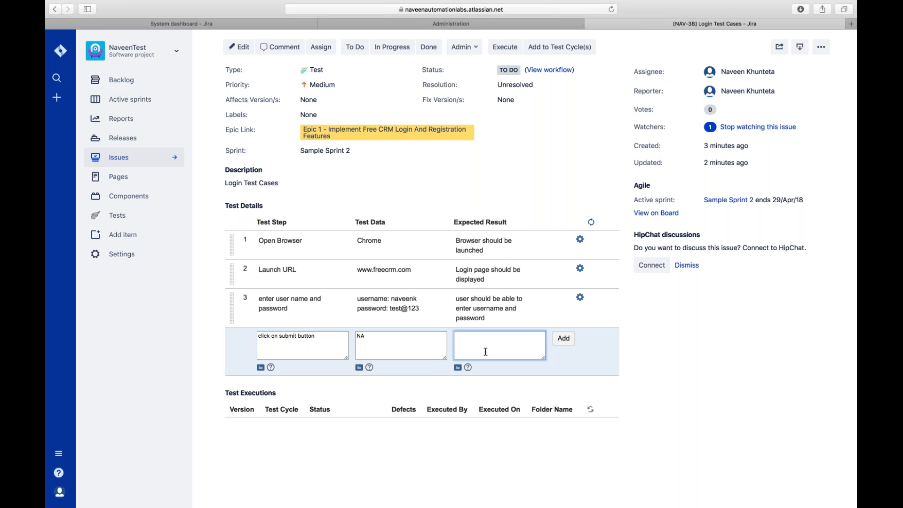
type("Home page should be ds")
key("BackSpace")
type("isplayed")
left_click(566, 339)
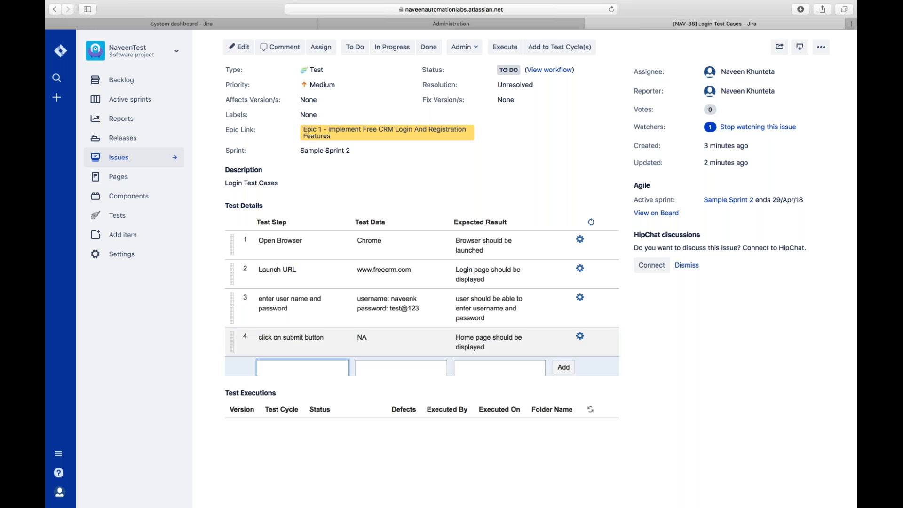
Step: Add step 5 'Verify home page title' with data CRMPRO, expecting 'home page title should be correct'
type("Verify home page title")
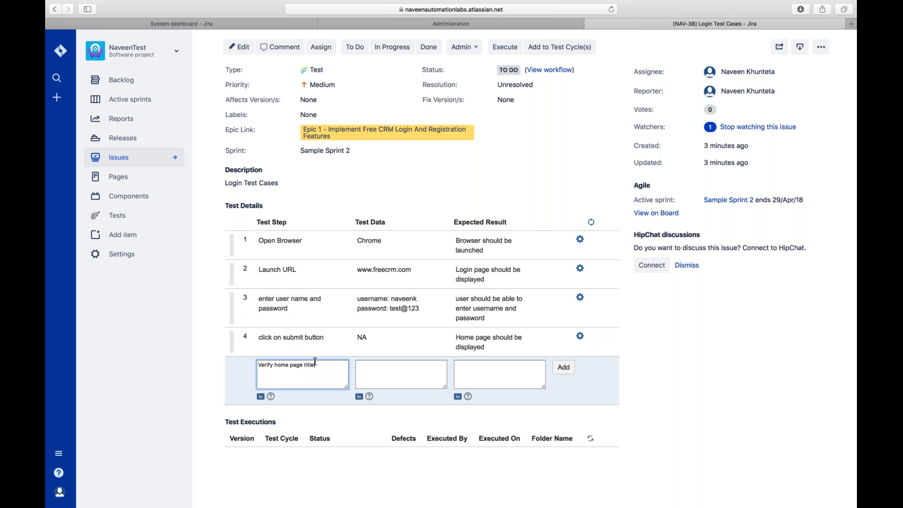
left_click(392, 375)
type("CRMPRO")
key("Tab")
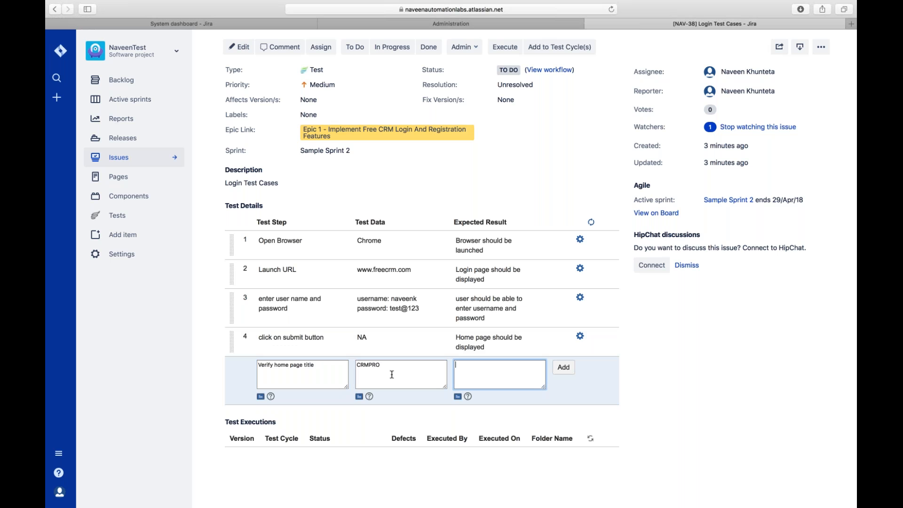
type("home page title should be correct")
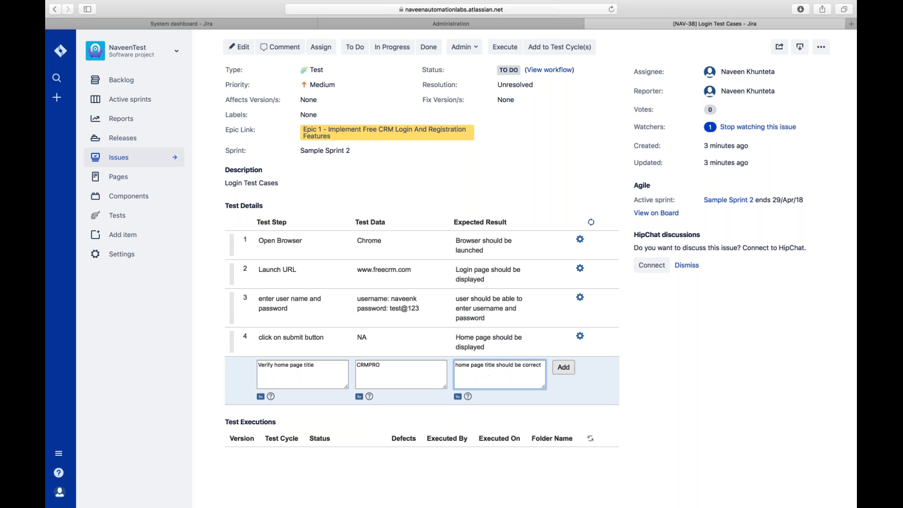
left_click(563, 367)
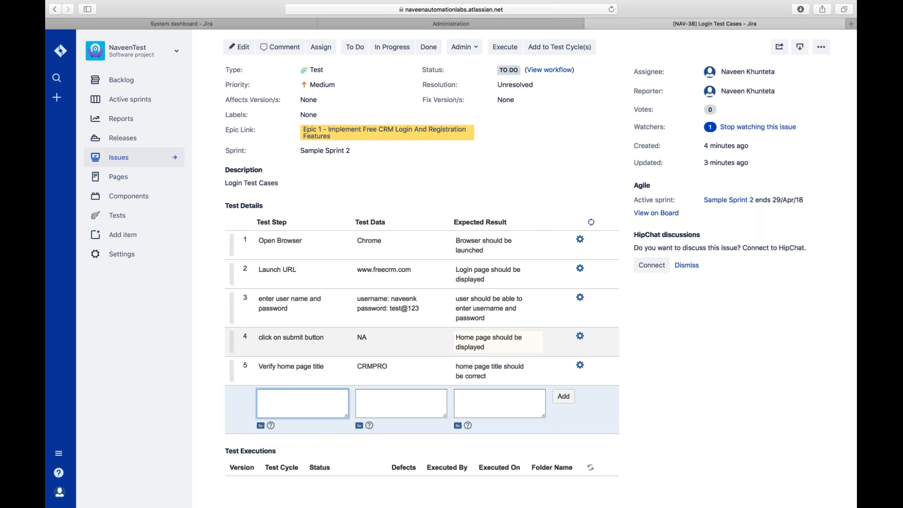
scroll(555, 367, "down", 1)
scroll(556, 363, "up", 2)
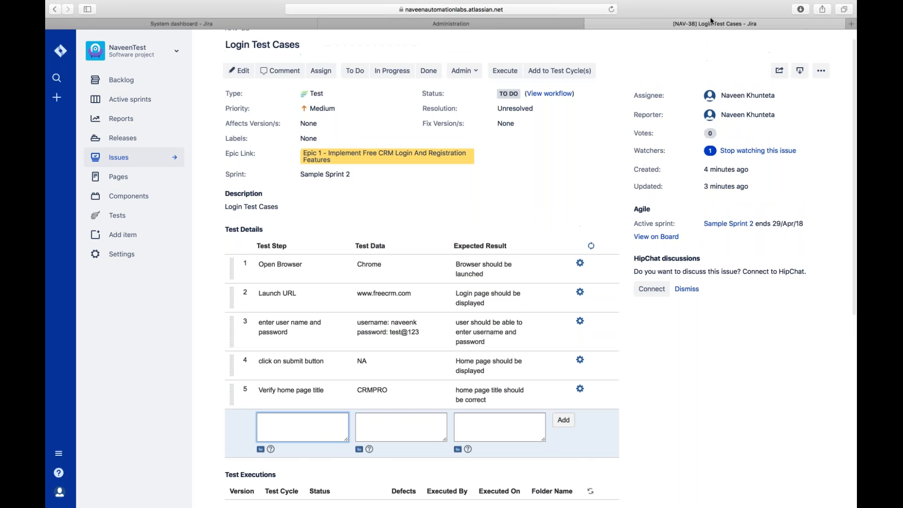
scroll(651, 410, "up", 1)
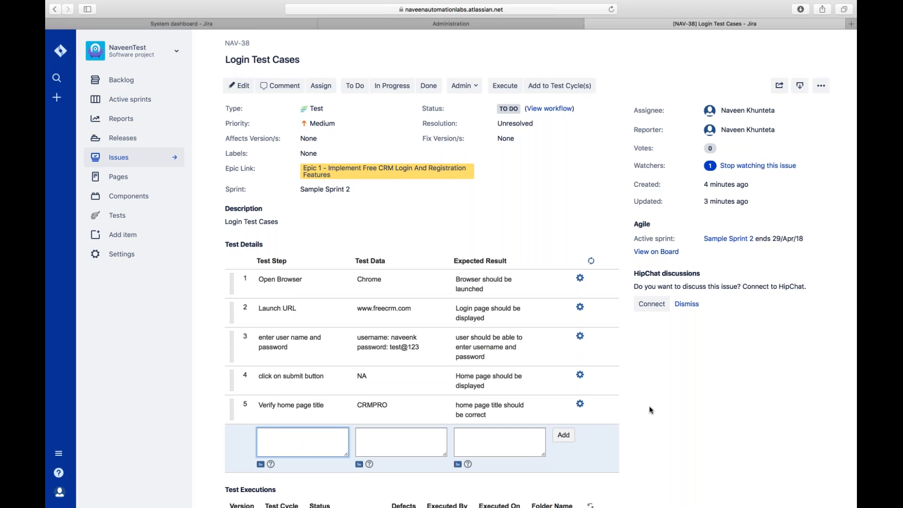
mouse_move(749, 501)
Step: Execute NAV-38 in the existing Version 1.0 Ad hoc test cycle, assigned to me
left_click(504, 87)
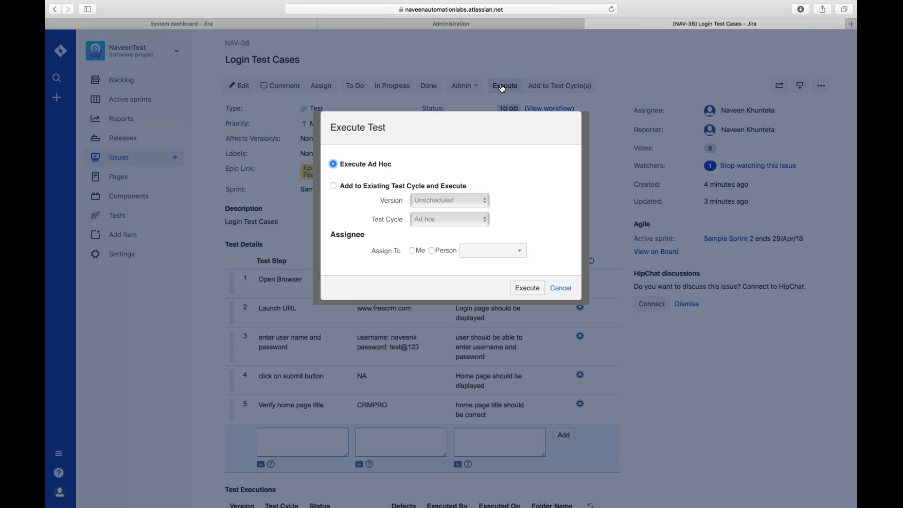
left_click(333, 186)
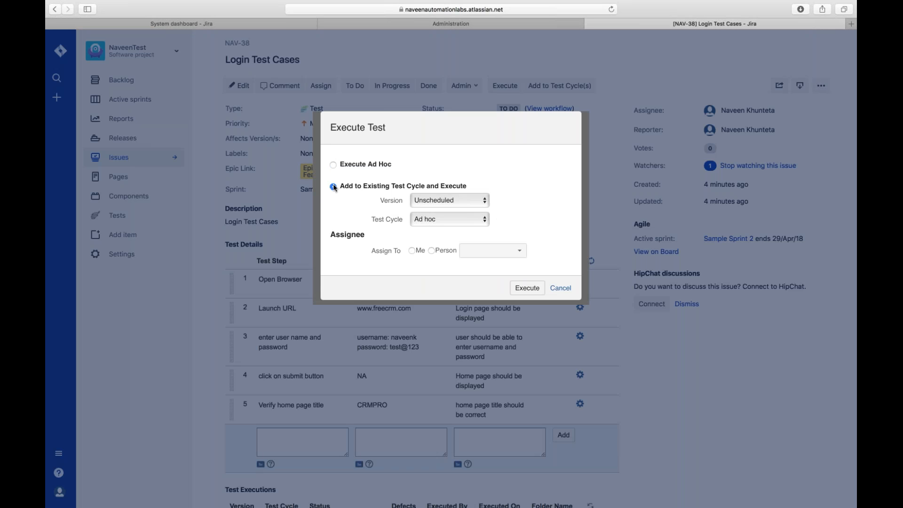
left_click(485, 202)
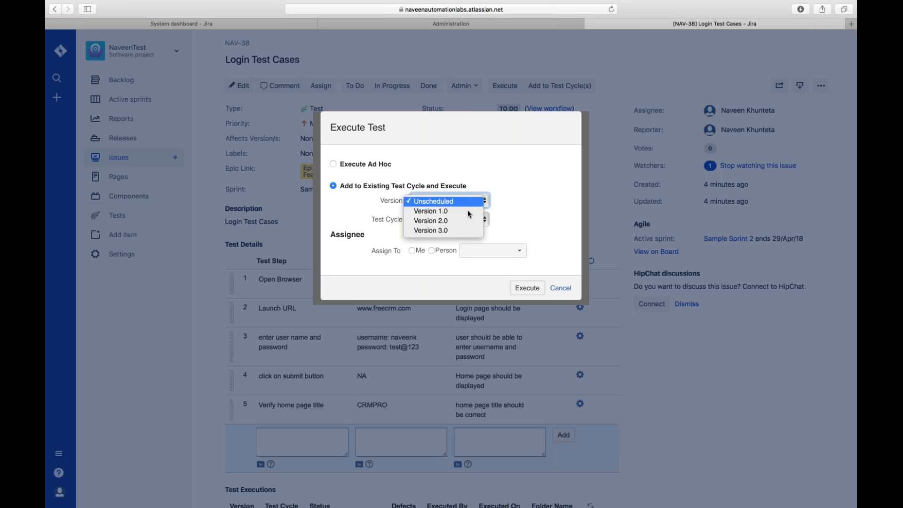
left_click(468, 215)
left_click(482, 223)
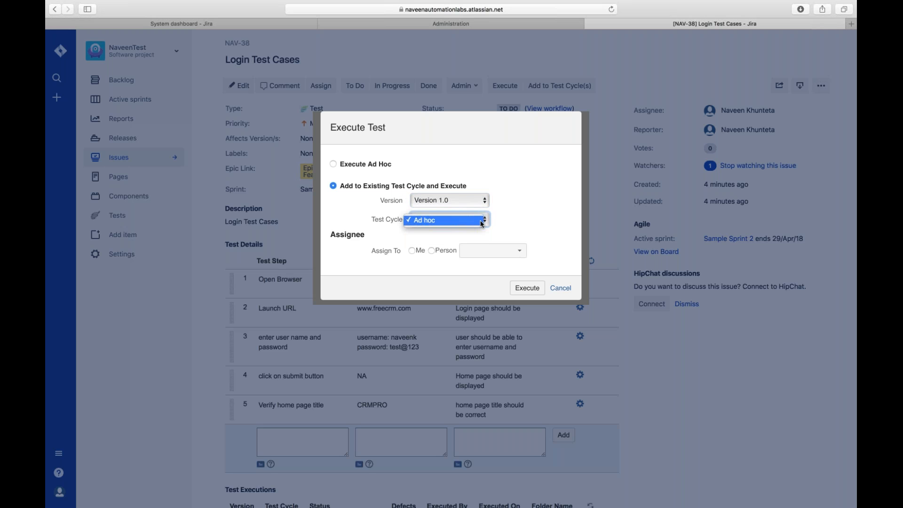
left_click(481, 221)
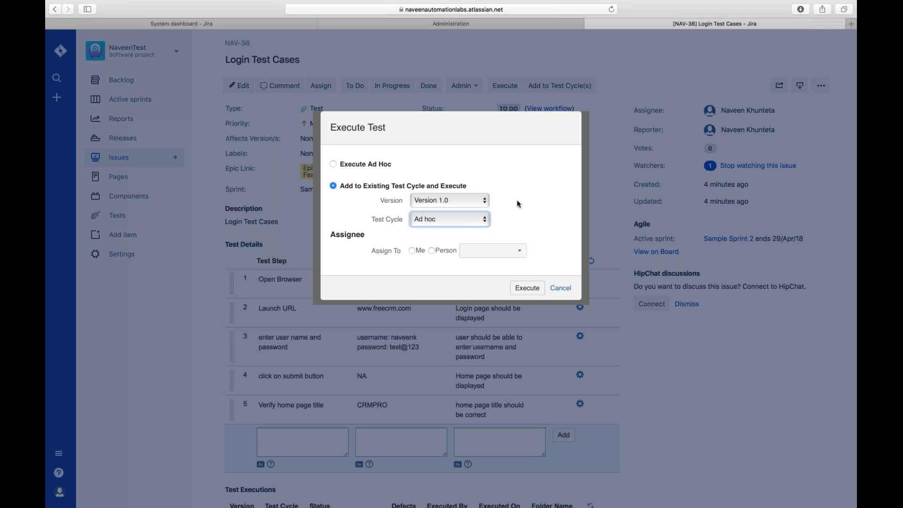
left_click(412, 251)
left_click(527, 288)
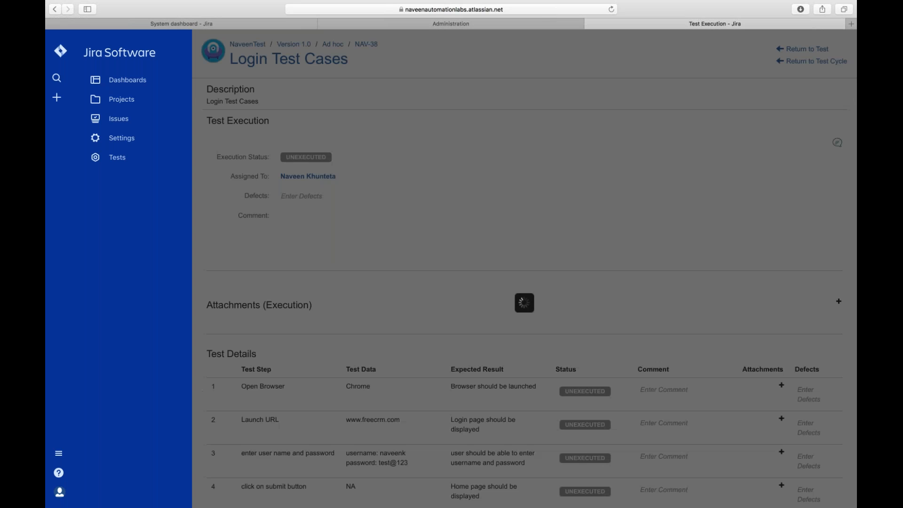
Step: Mark test step 1 PASS with the comment 'As per expected'
scroll(522, 282, "down", 3)
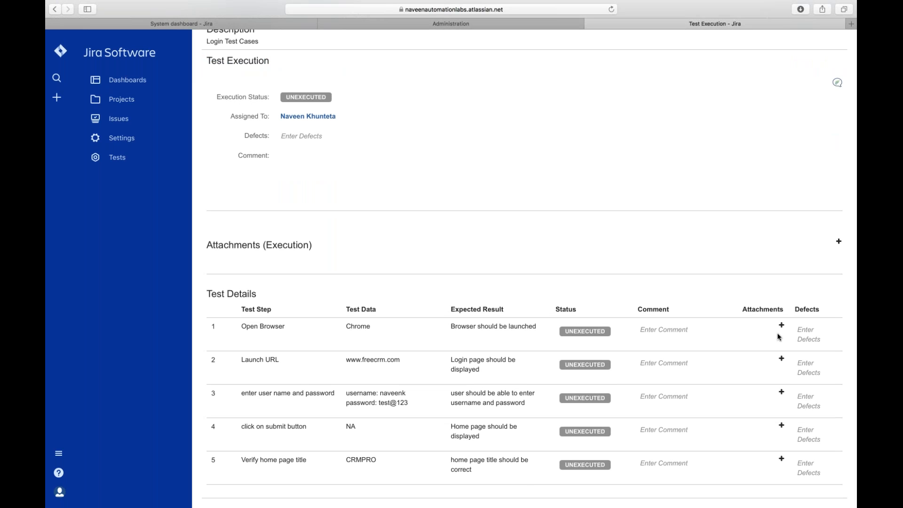
left_click(588, 332)
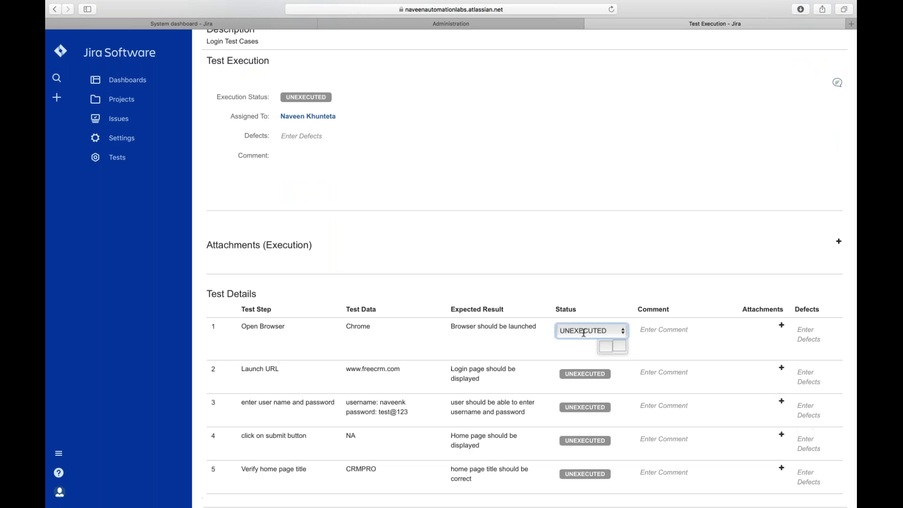
left_click(602, 331)
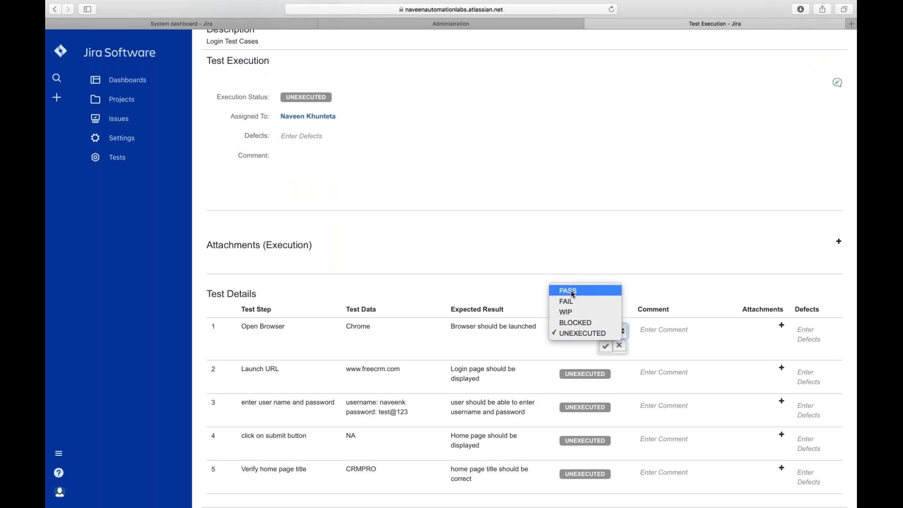
left_click(573, 294)
left_click(696, 327)
type("A")
type("er expected ted")
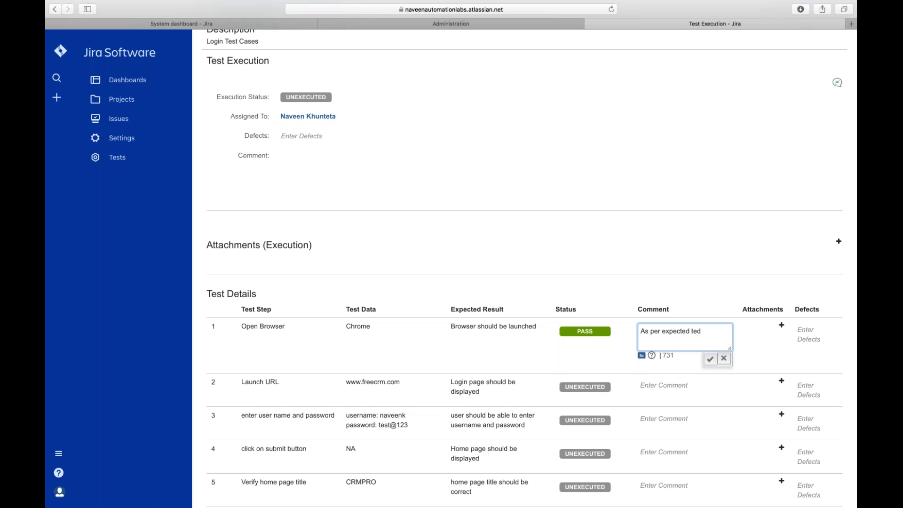
key("BackSpace")
key("BackSpace")
key("BackSpace")
triple_click(675, 328)
key("super+c")
left_click(711, 362)
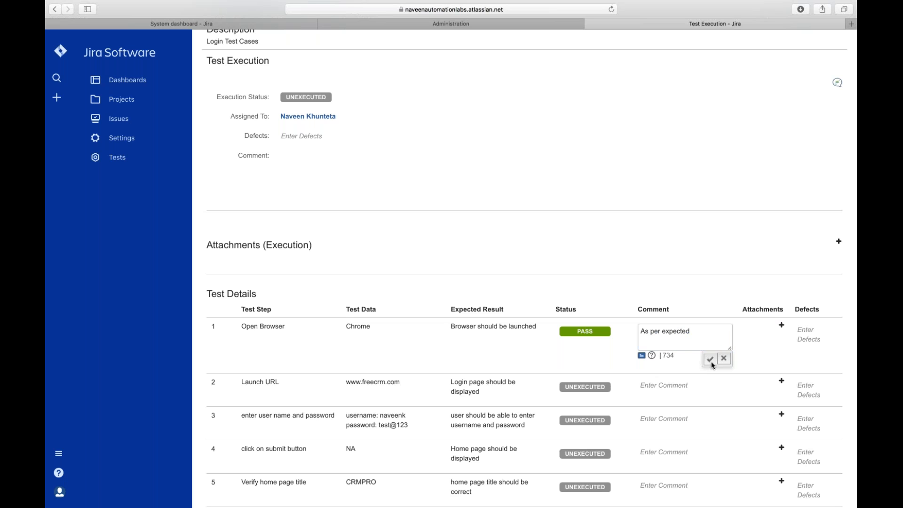
Step: Mark step 2 PASS and paste 'As per expected' as its comment
left_click(670, 387)
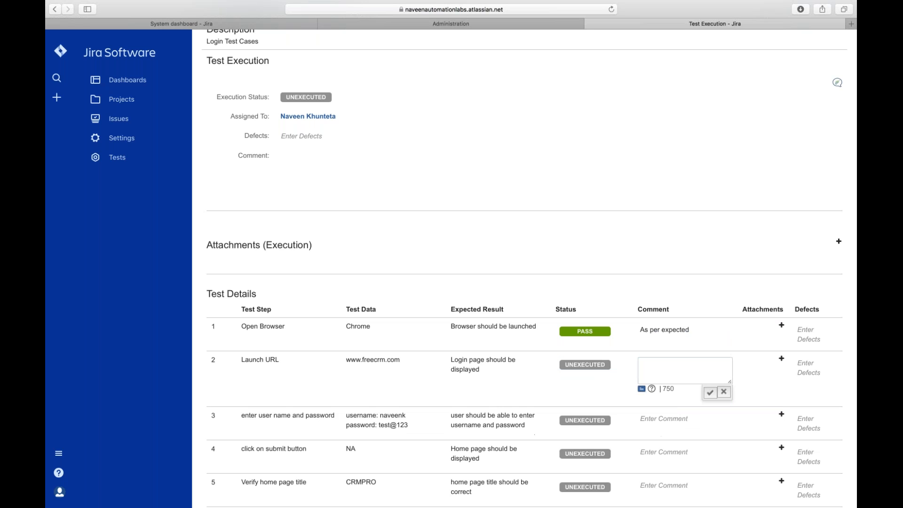
left_click(585, 364)
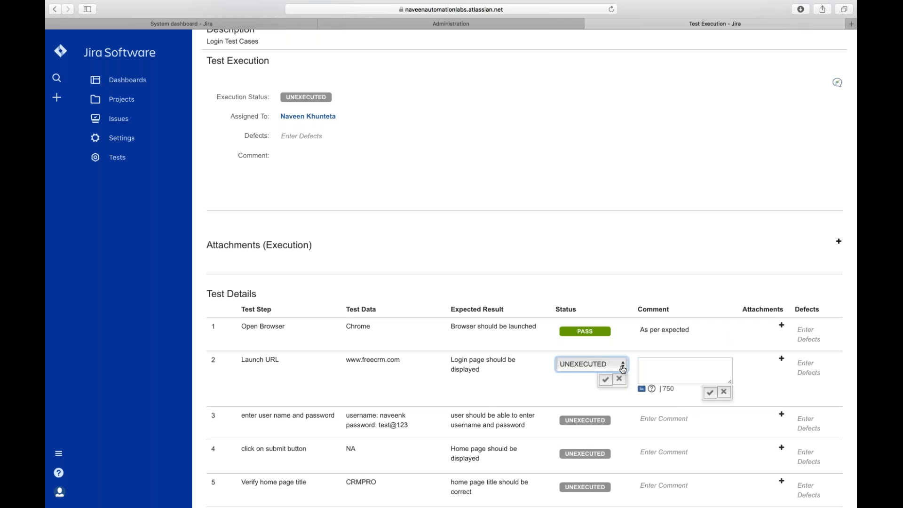
left_click(588, 365)
left_click(577, 324)
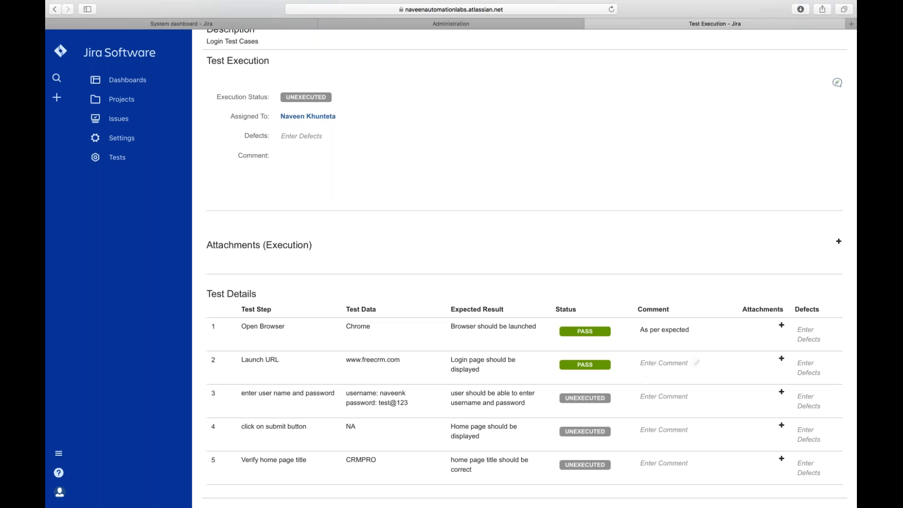
left_click(645, 368)
key("super+v")
left_click(710, 393)
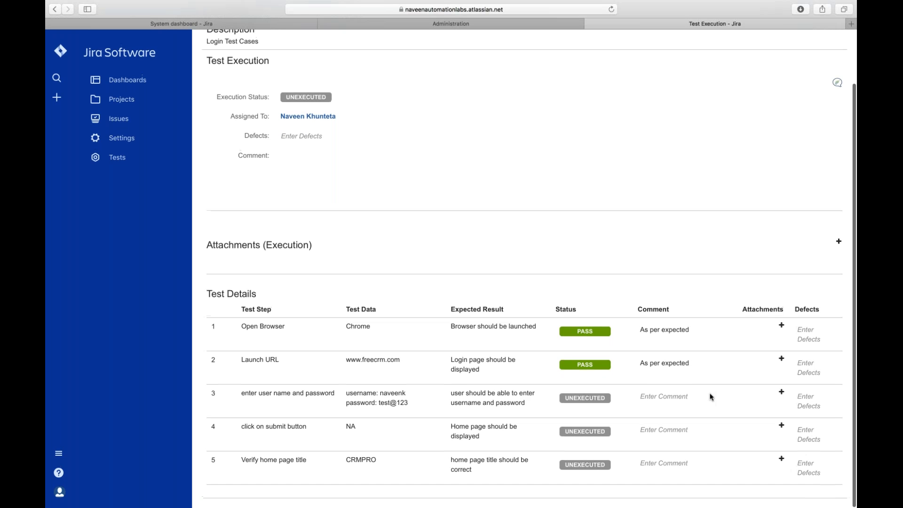
Step: Mark step 3 PASS with the comment 'As per expected'
left_click(806, 367)
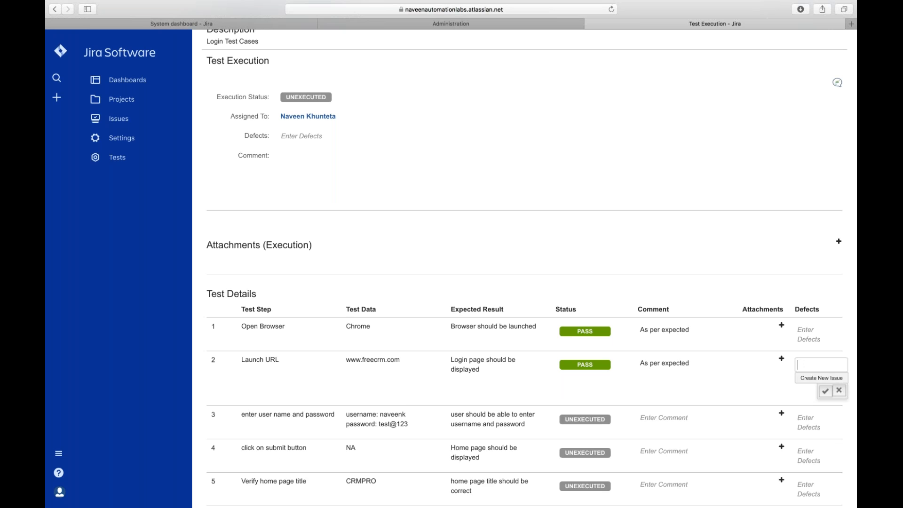
left_click(746, 242)
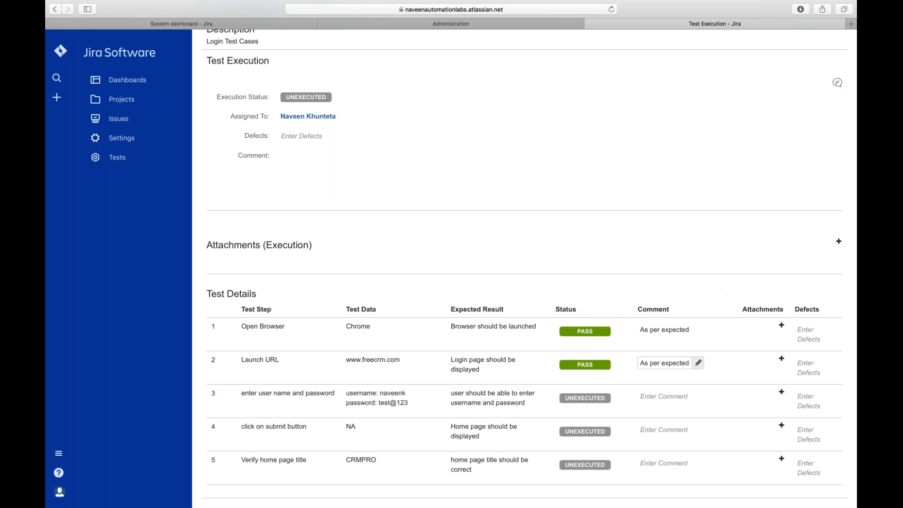
left_click(607, 398)
left_click(606, 398)
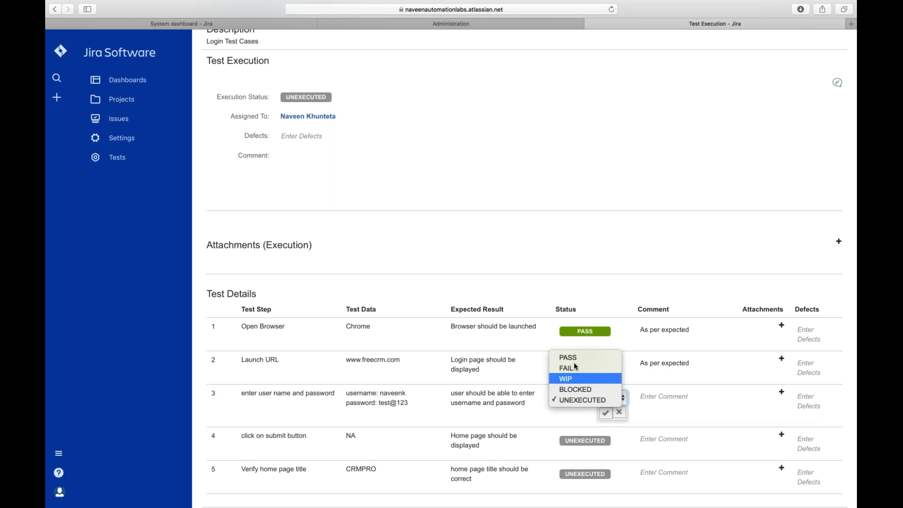
left_click(568, 358)
left_click(605, 412)
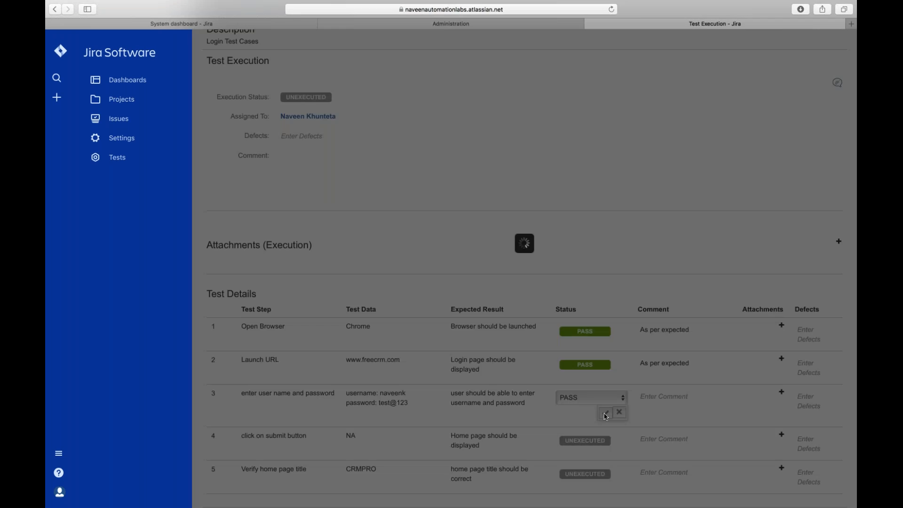
left_click(664, 396)
type("As per expected")
left_click(711, 425)
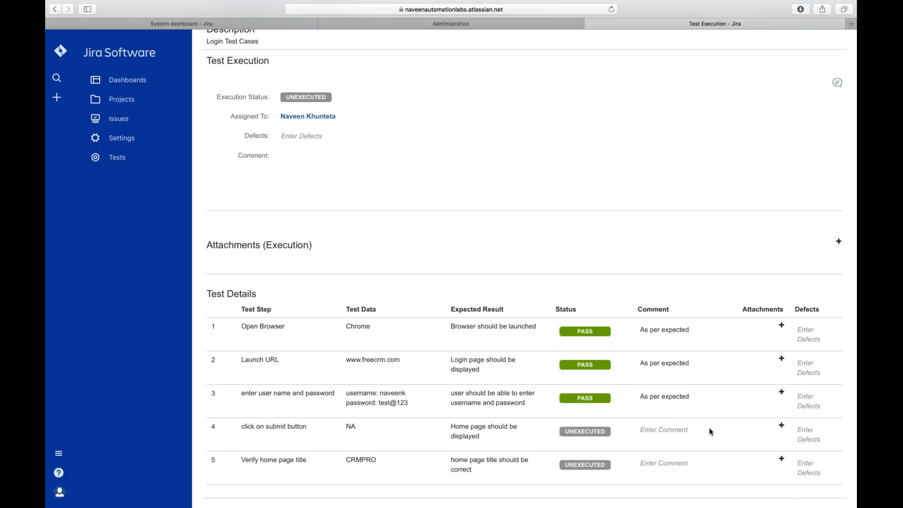
Step: Mark step 4 PASS with the comment 'As per expected'
left_click(620, 431)
left_click(598, 431)
left_click(576, 391)
left_click(606, 445)
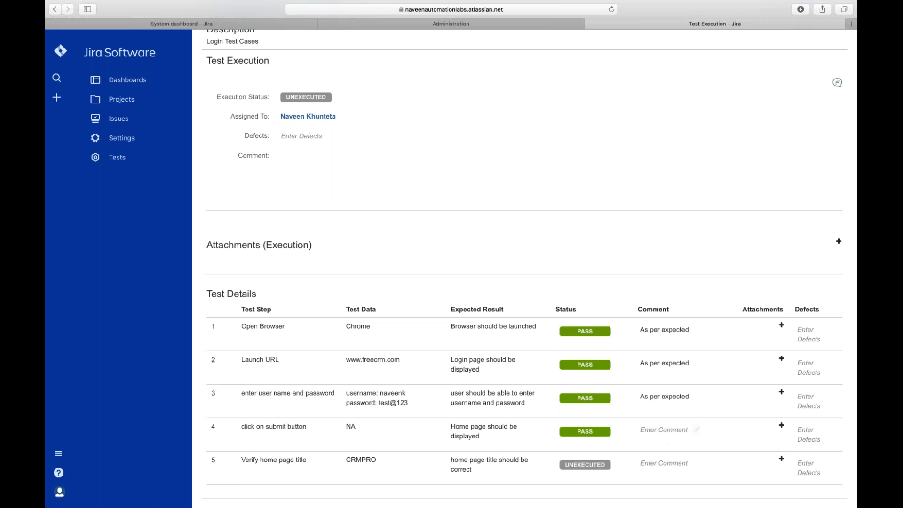
left_click(665, 436)
type("As per expected")
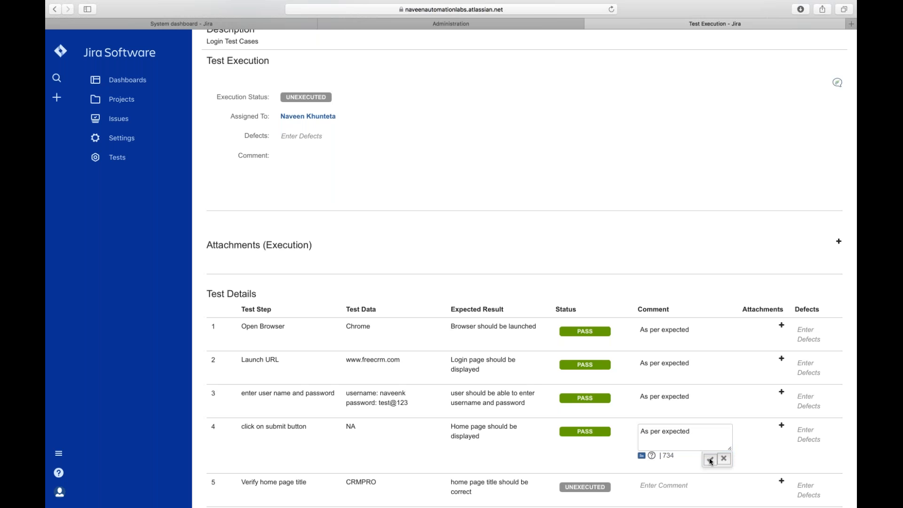
left_click(710, 460)
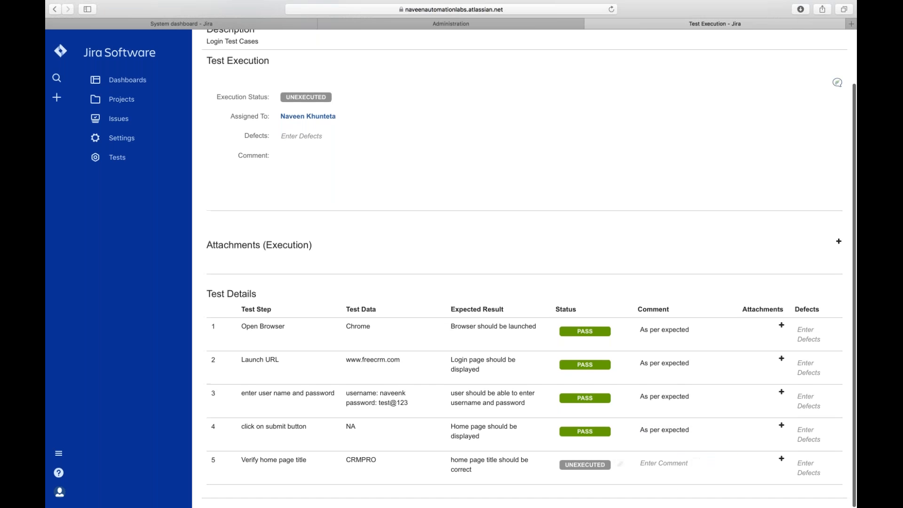
Step: Mark step 5 FAIL with the comment 'Title is wrong'
left_click(585, 465)
left_click(622, 467)
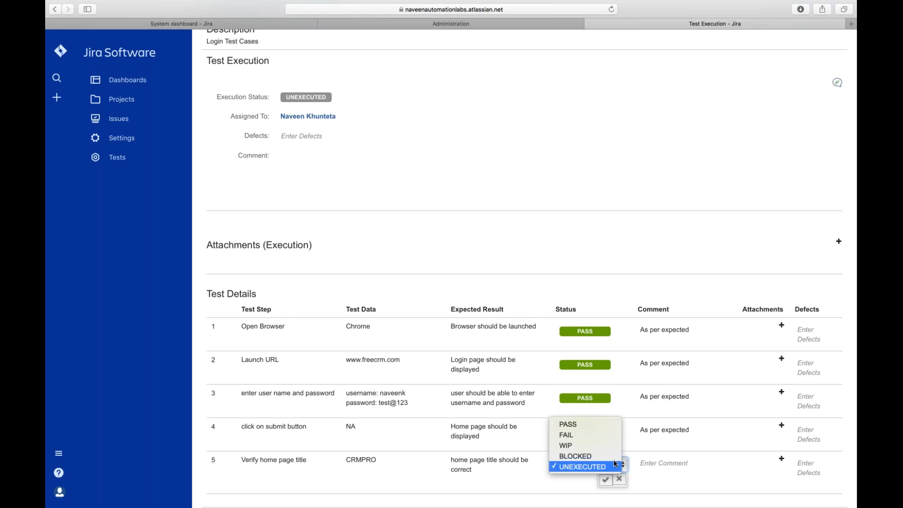
left_click(573, 435)
left_click(696, 463)
type("As per expected")
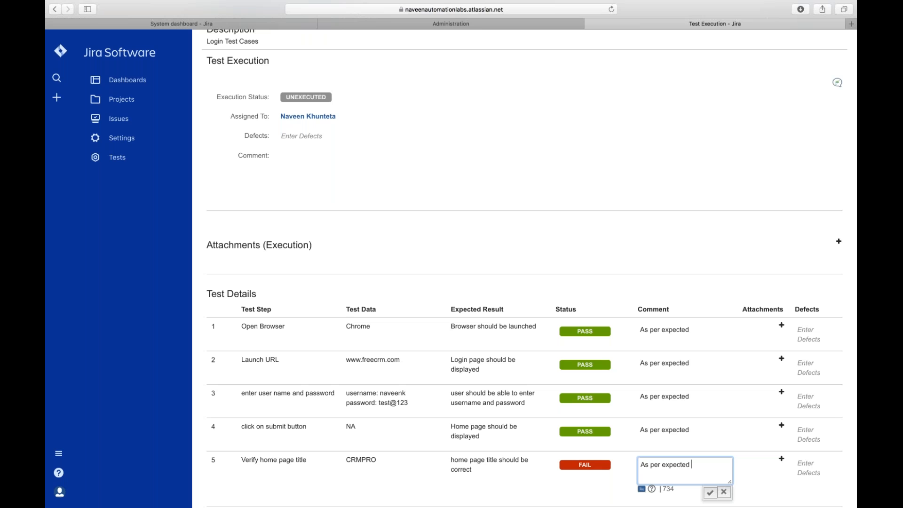
triple_click(650, 464)
type("Title is wrong")
left_click(710, 492)
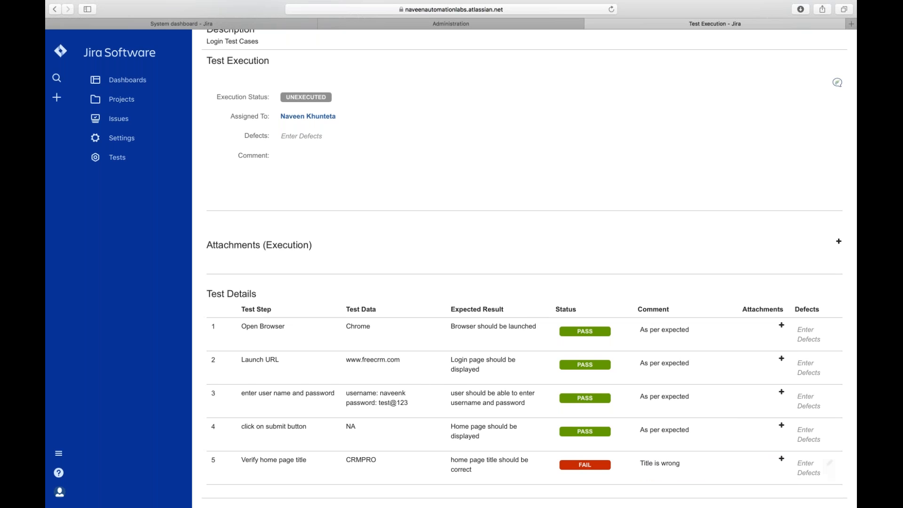
Step: Create defect 'Home page title is missing' for step 5, same description, assigned to me
left_click(811, 466)
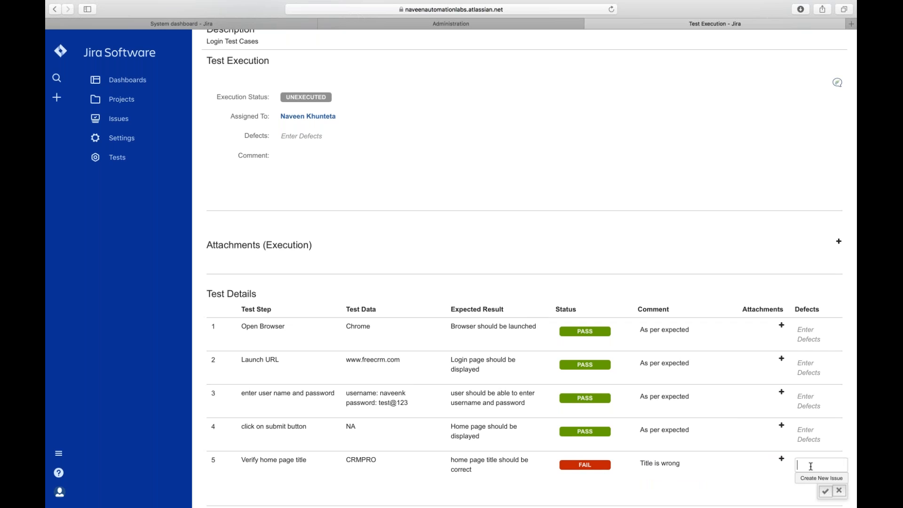
left_click(821, 478)
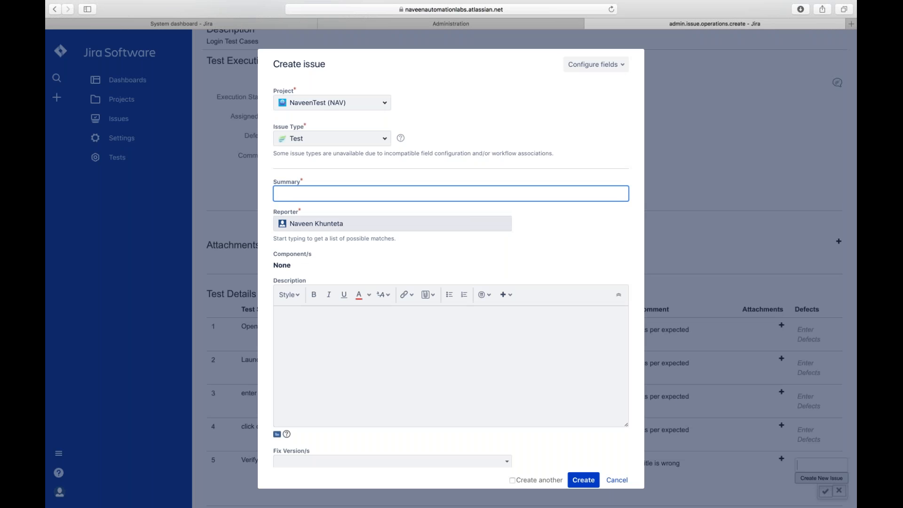
type("Home page title is missing")
triple_click(406, 195)
key("super+c")
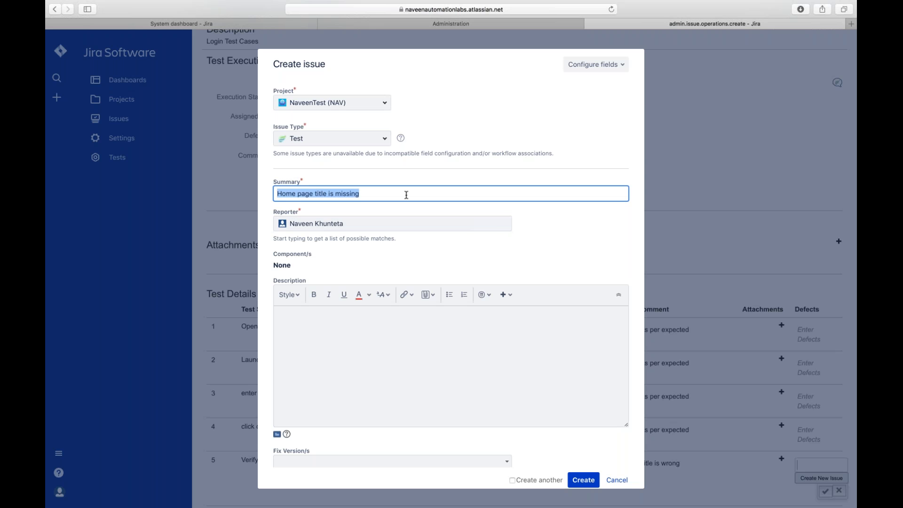
left_click(399, 343)
key("super+v")
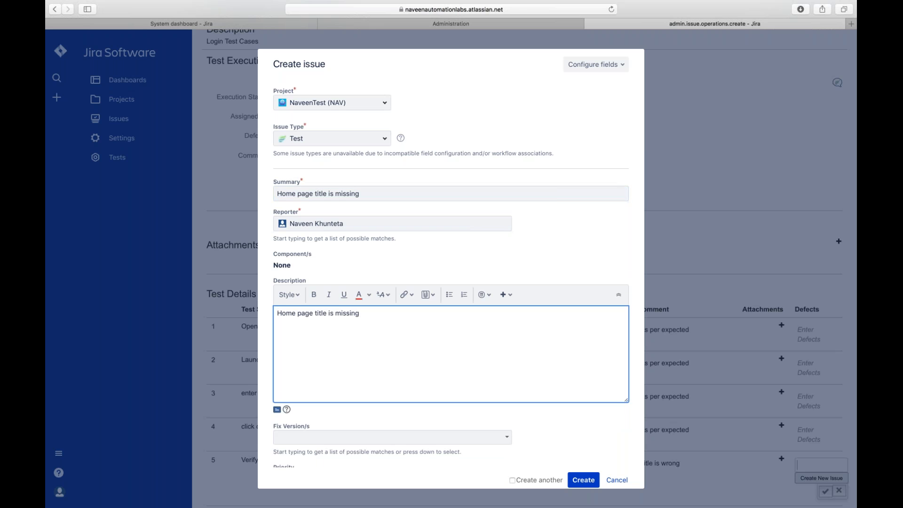
scroll(451, 273, "down", 10)
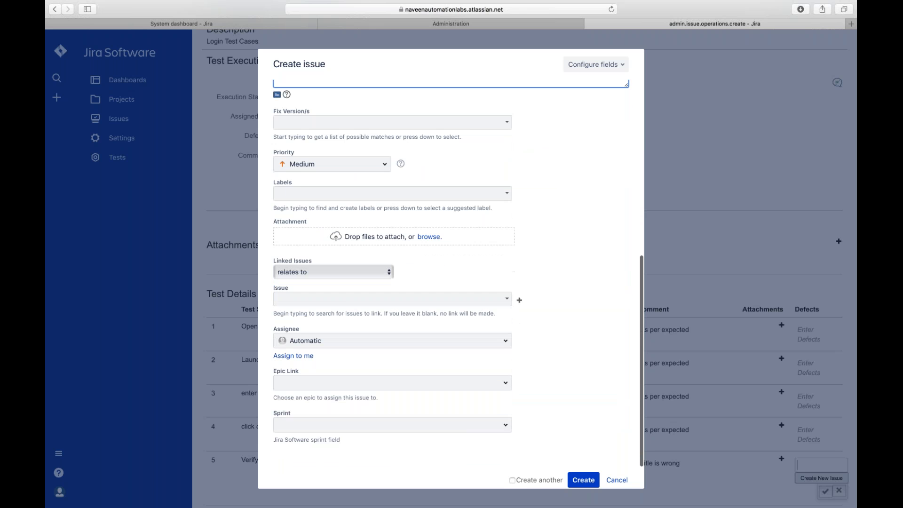
left_click(290, 357)
left_click(350, 280)
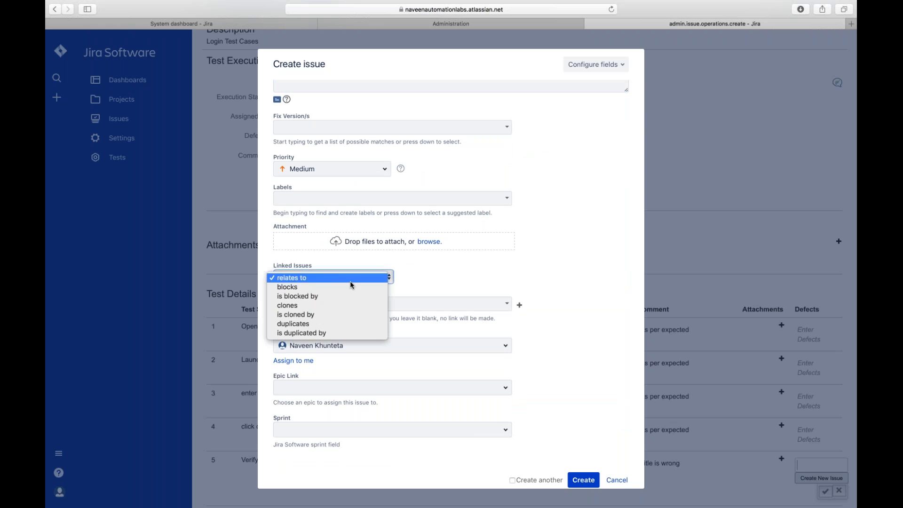
left_click(469, 270)
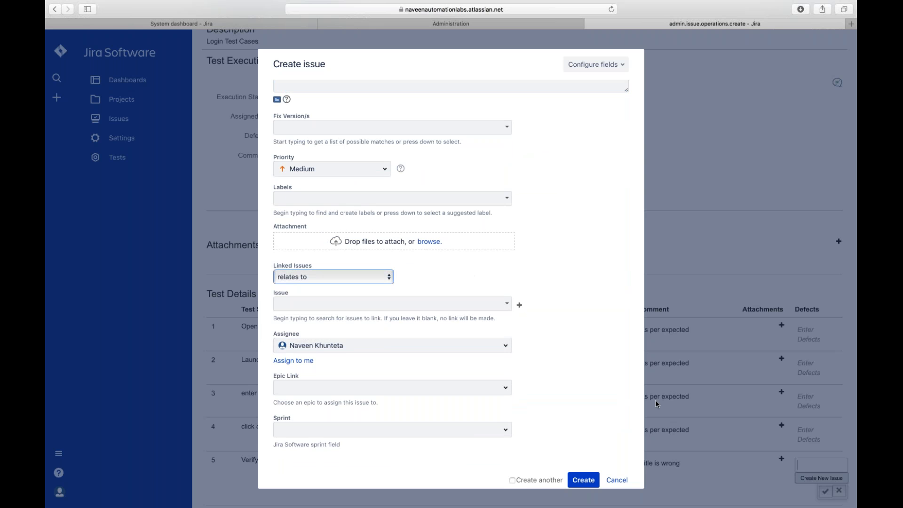
left_click(585, 483)
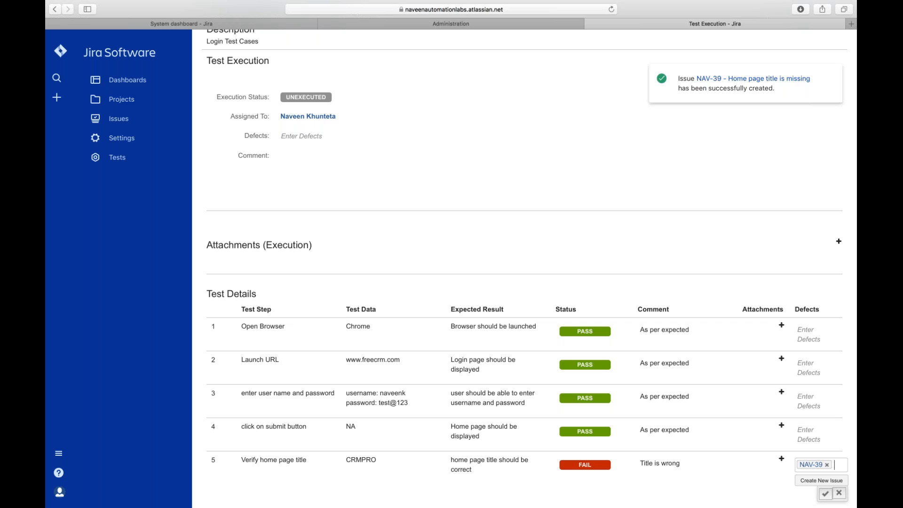
Step: Save NAV-39 as step 5's defect and check the linked issue
left_click(826, 494)
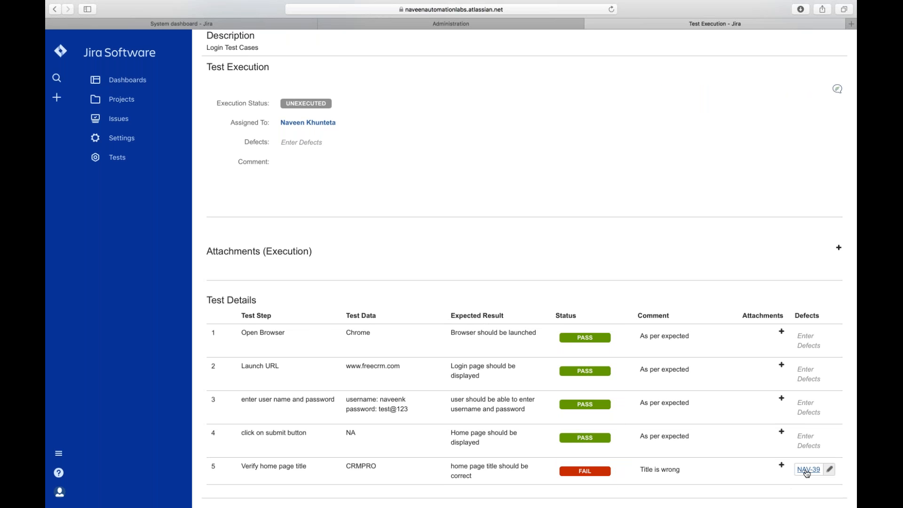
mouse_move(808, 474)
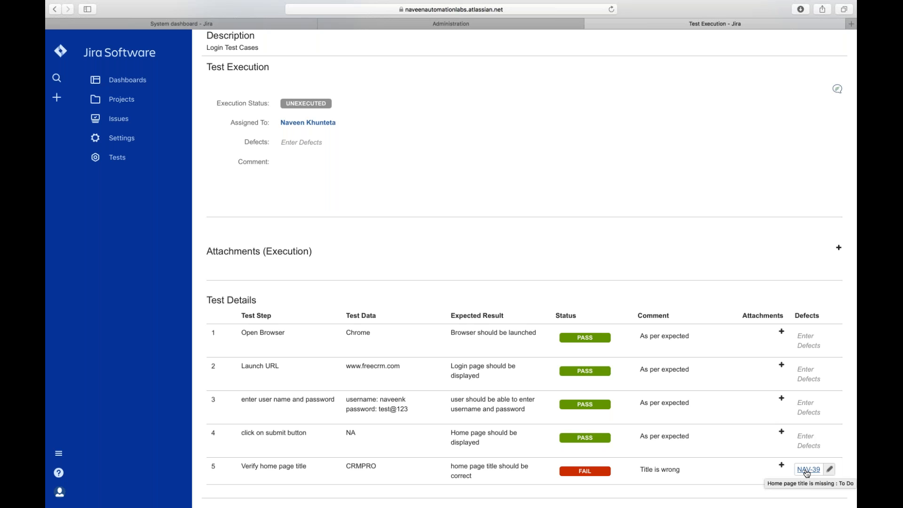
mouse_move(821, 505)
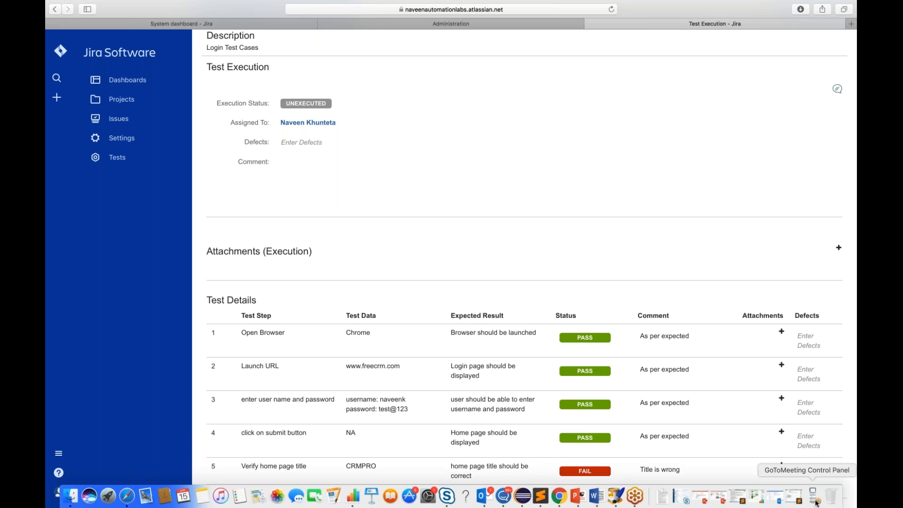
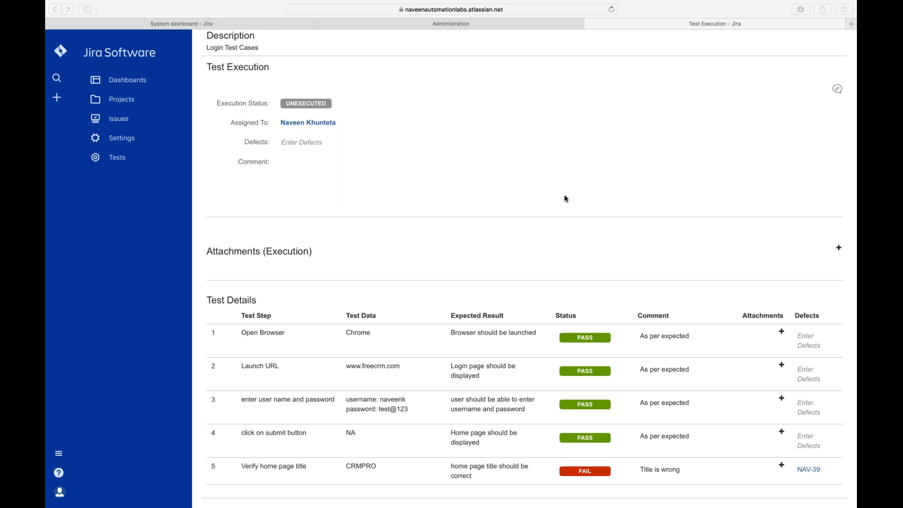
Step: Return to the project's Tests overview and show the test cycles, where Ad hoc lists NAV-38 unexecuted
scroll(566, 198, "up", 3)
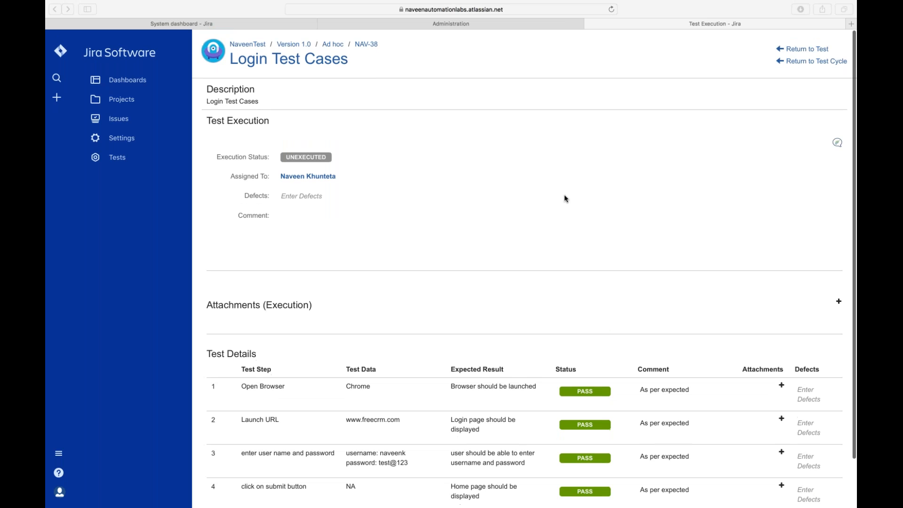
left_click(799, 64)
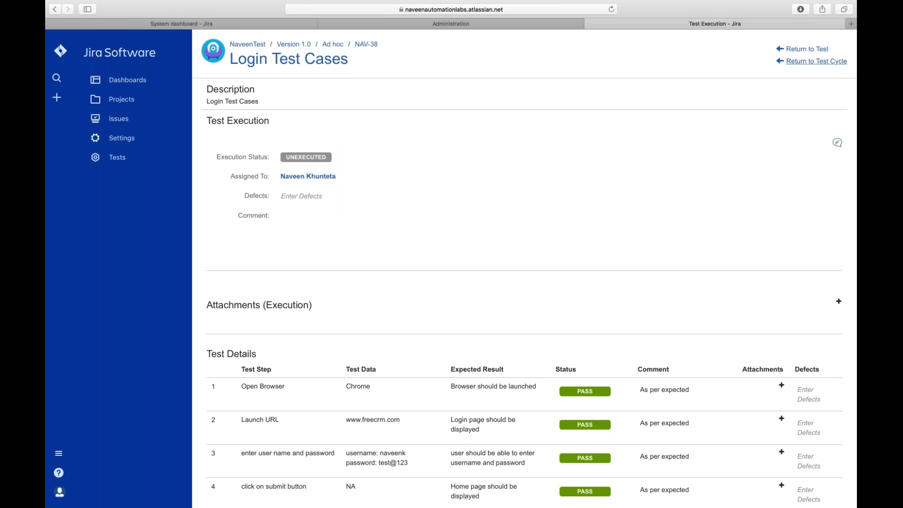
left_click(800, 62)
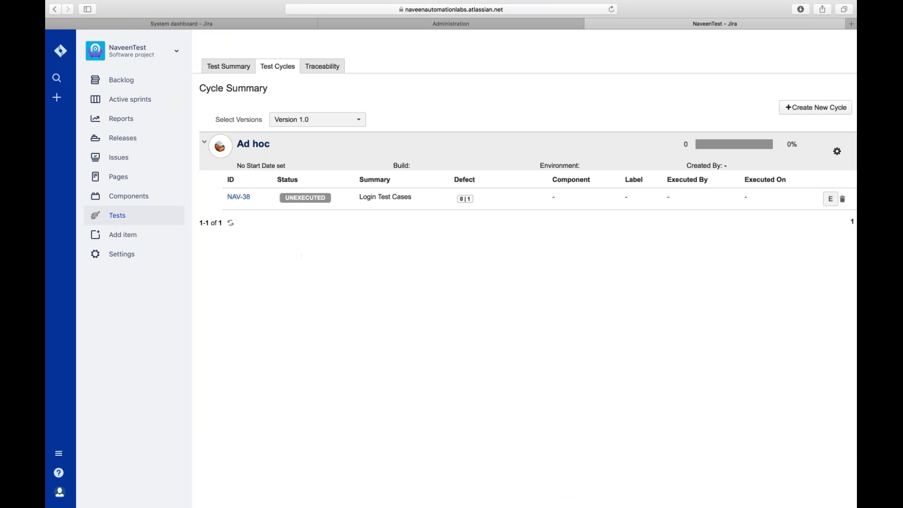
left_click(122, 221)
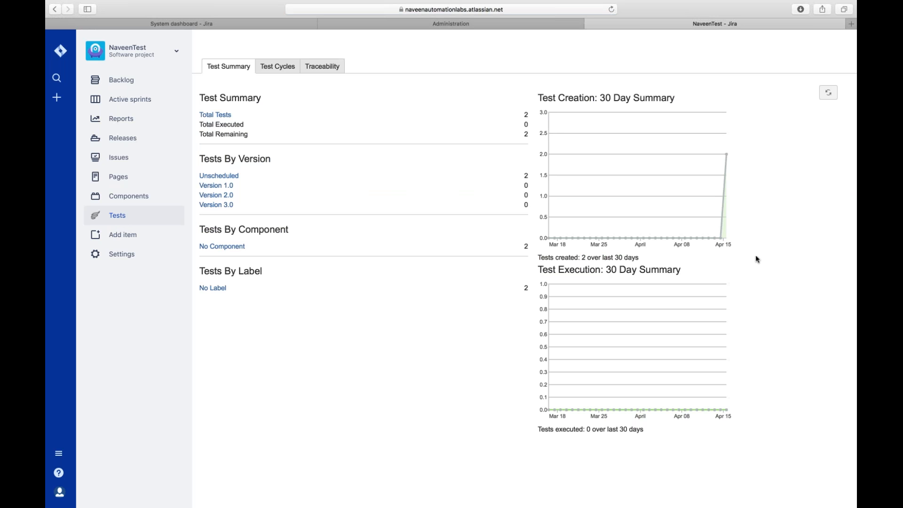
left_click(280, 67)
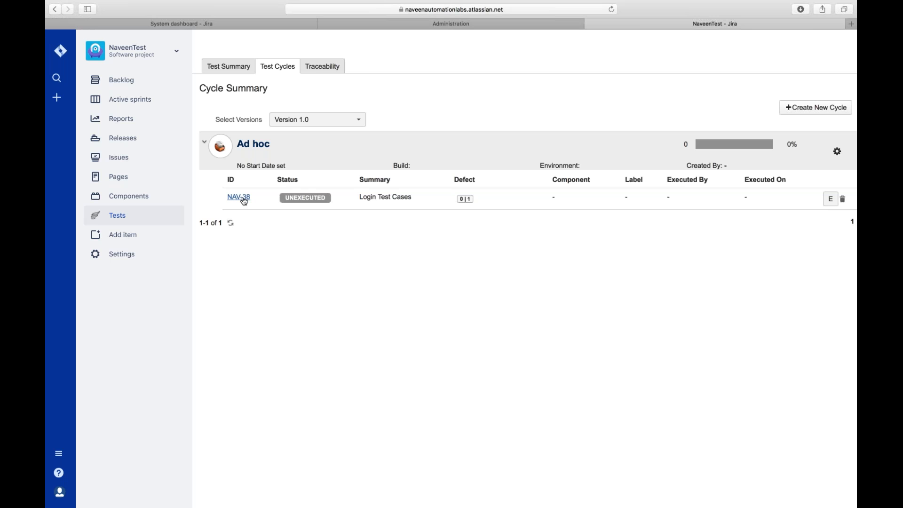
Step: Mark NAV-38's Ad hoc execution as PASS and open the Login Test Cases issue
left_click(341, 197)
left_click(332, 196)
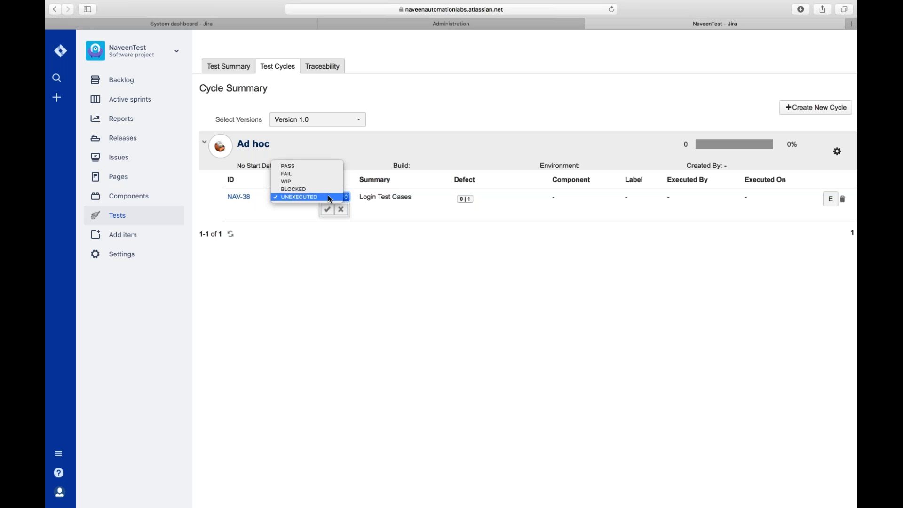
left_click(296, 168)
left_click(328, 210)
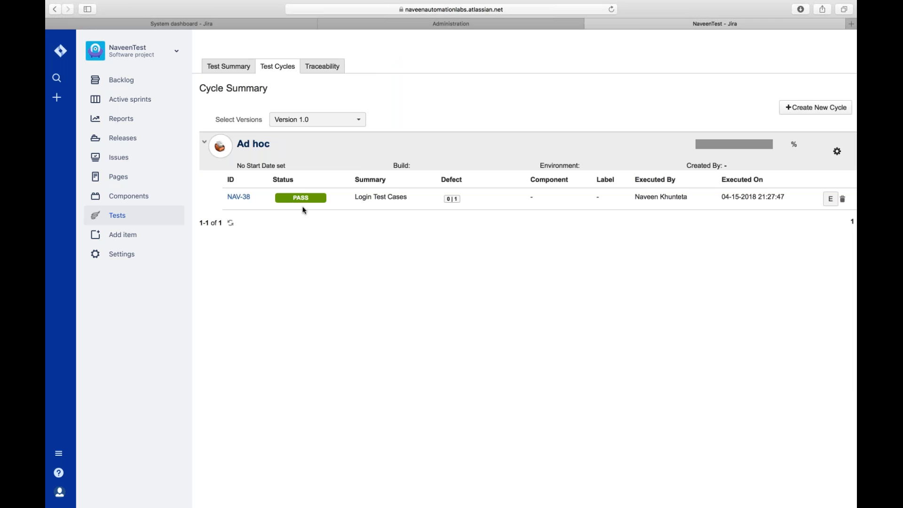
left_click(242, 199)
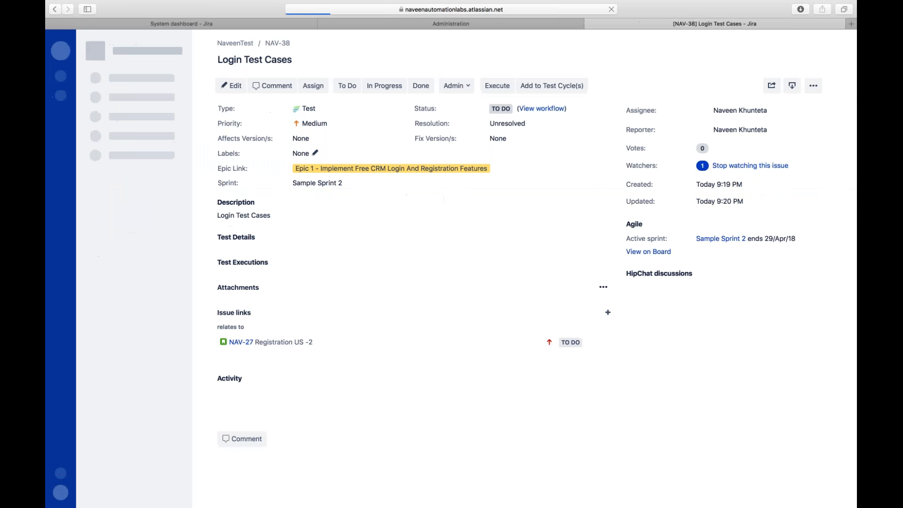
Step: Review the Login Test Cases steps, then return to Test Summary showing 1 executed, 1 remaining
scroll(451, 268, "down", 3)
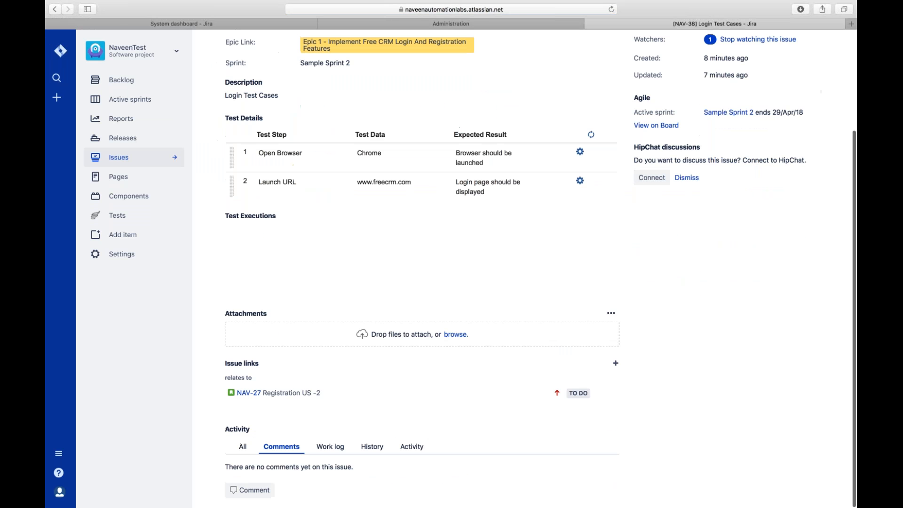
scroll(669, 261, "up", 3)
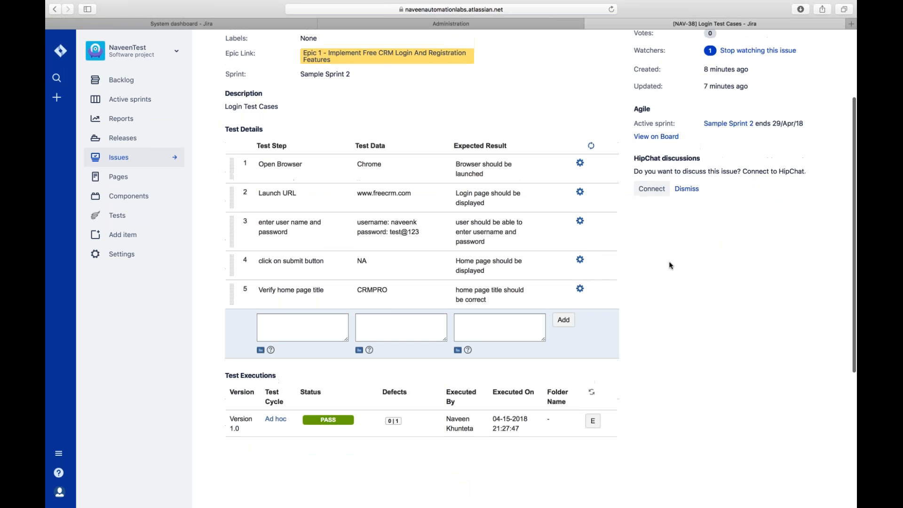
scroll(671, 265, "up", 1)
double_click(246, 59)
triple_click(247, 60)
left_click(386, 62)
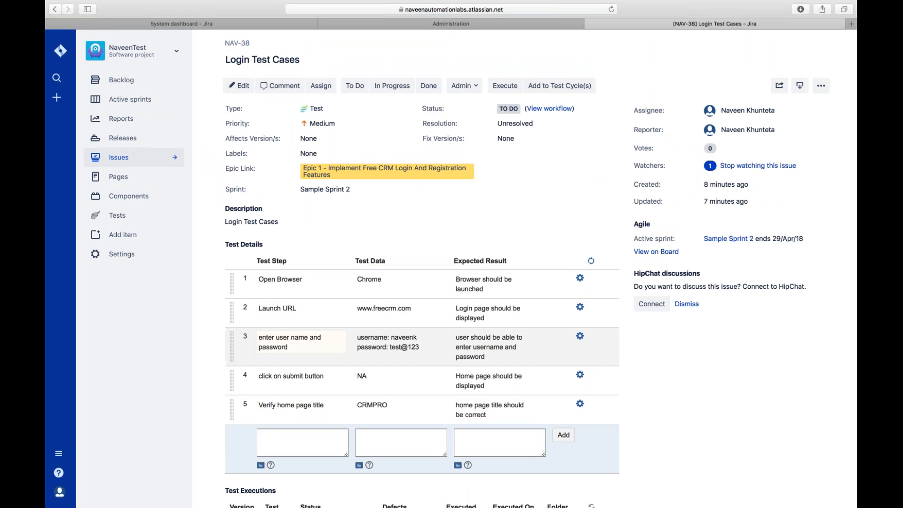
left_click(303, 449)
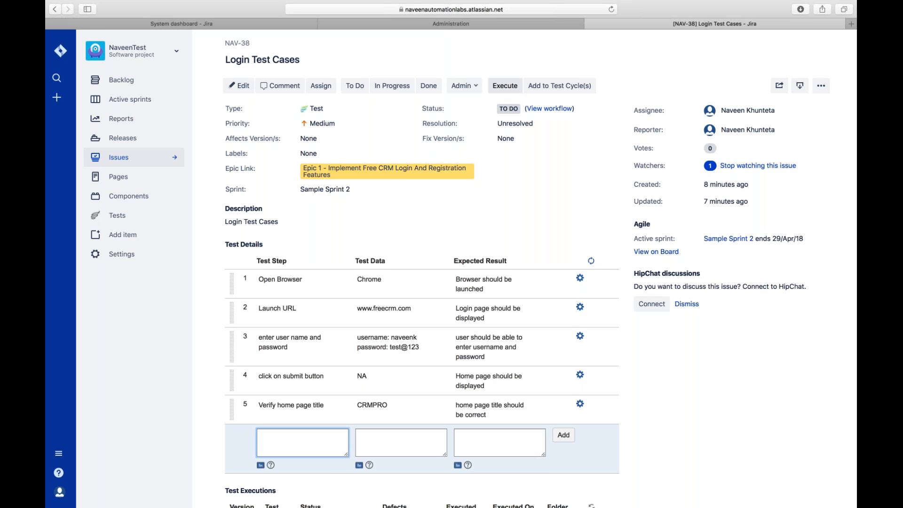
left_click(116, 217)
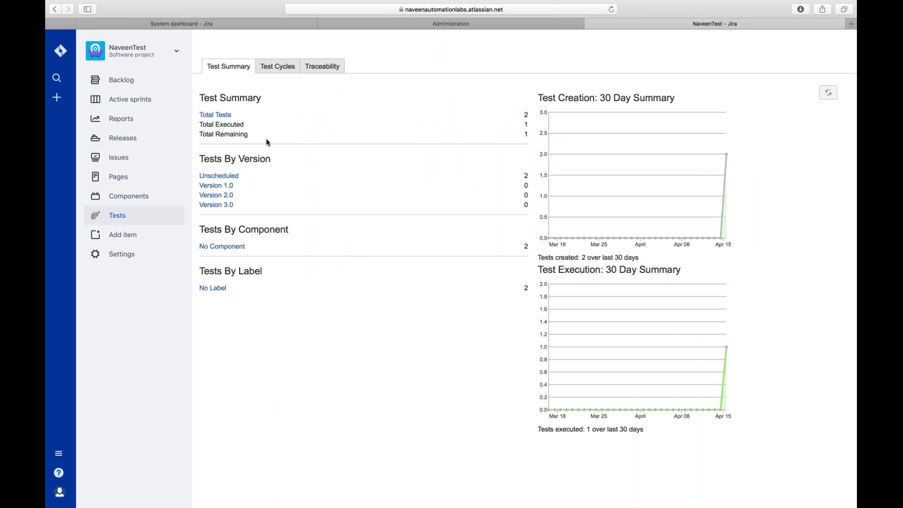
Step: Check the Total Executed count and view test cycles, with Ad hoc now 100% executed
triple_click(228, 125)
left_click(391, 301)
left_click(288, 67)
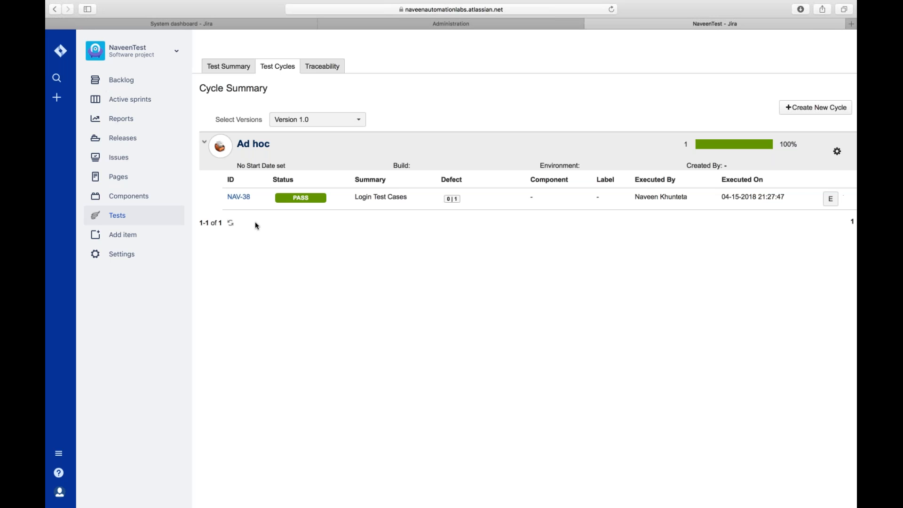
mouse_move(730, 202)
Step: Start a Version 2.0 test cycle, cancel it, and open the Traceability Reports page
left_click(807, 109)
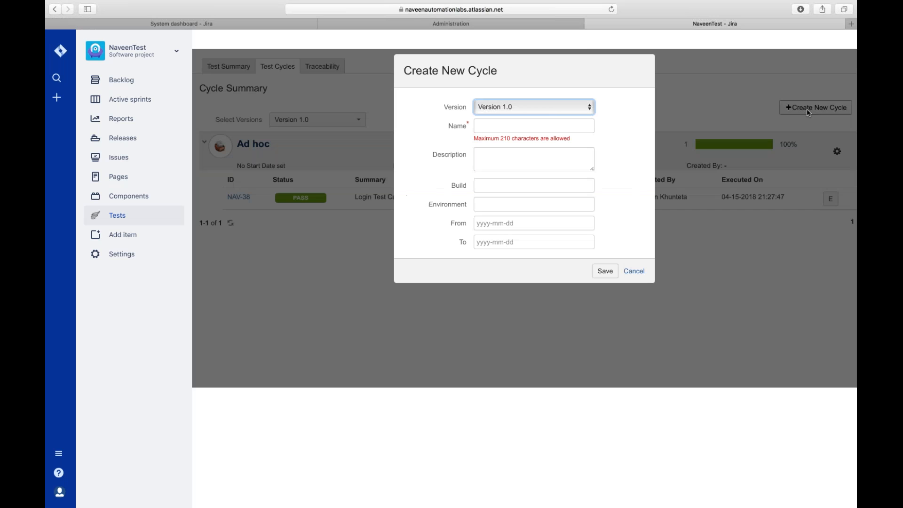
left_click(553, 106)
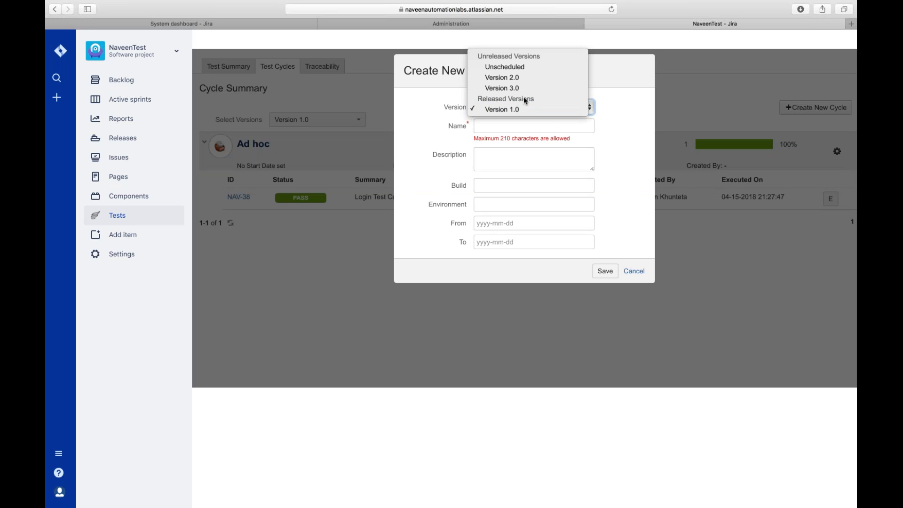
left_click(518, 75)
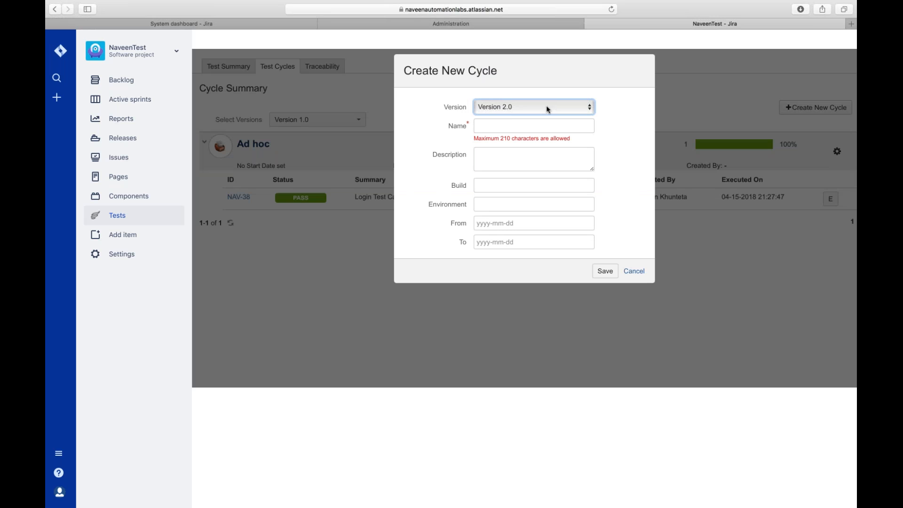
scroll(547, 111, "down", 1)
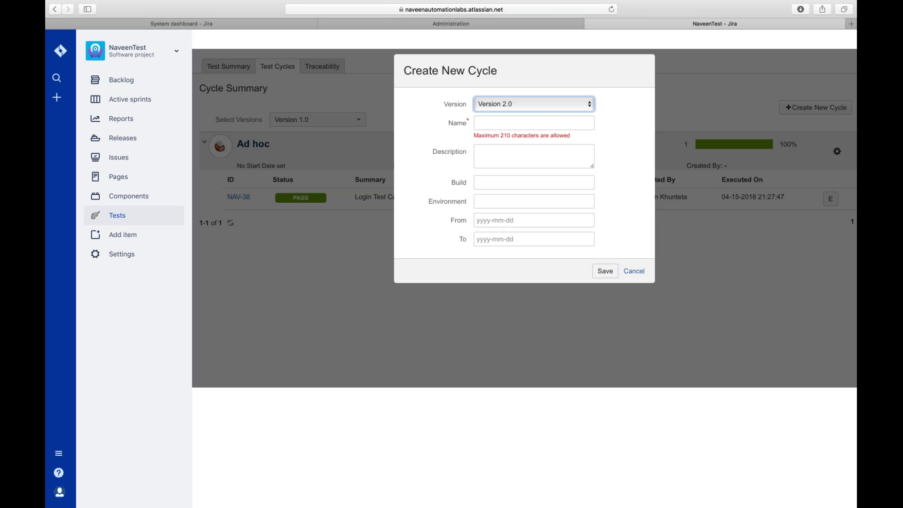
left_click(636, 272)
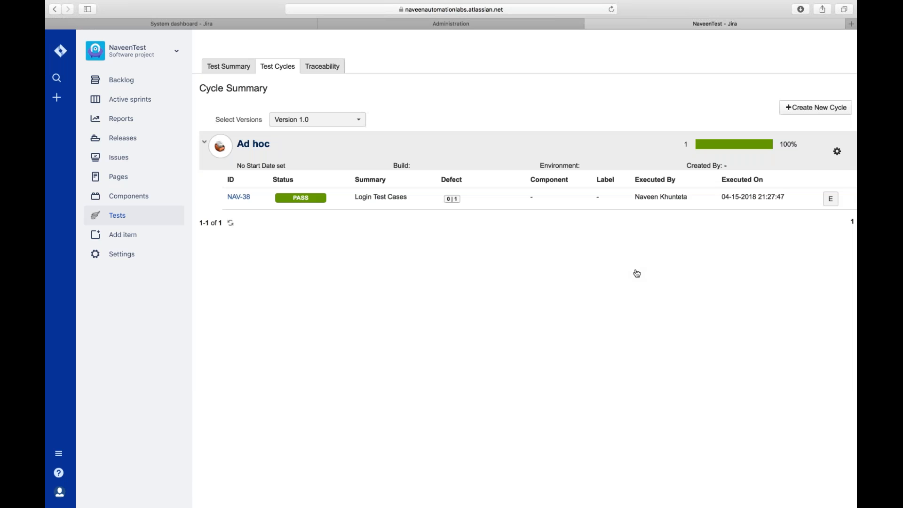
left_click(326, 67)
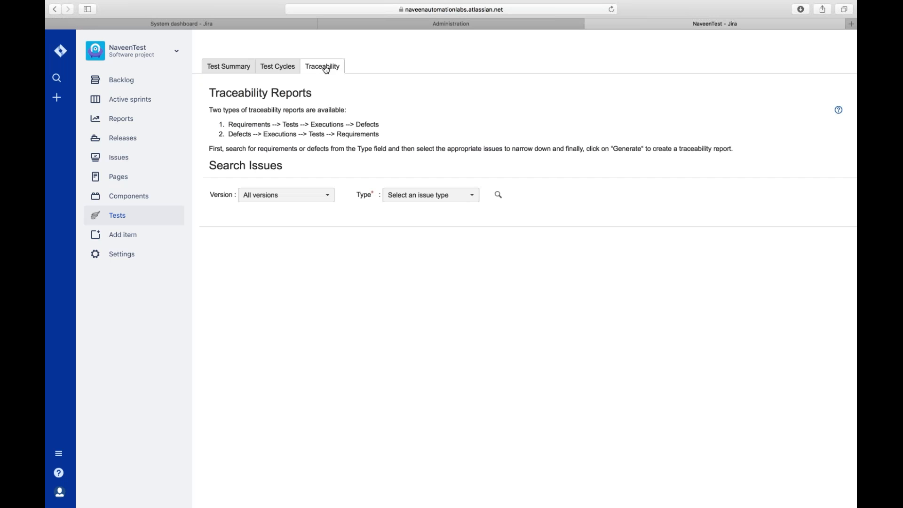
Step: Filter the traceability search to Version 2.0 and Story issues, then go back to Test Summary
left_click(310, 198)
left_click(400, 278)
left_click(431, 196)
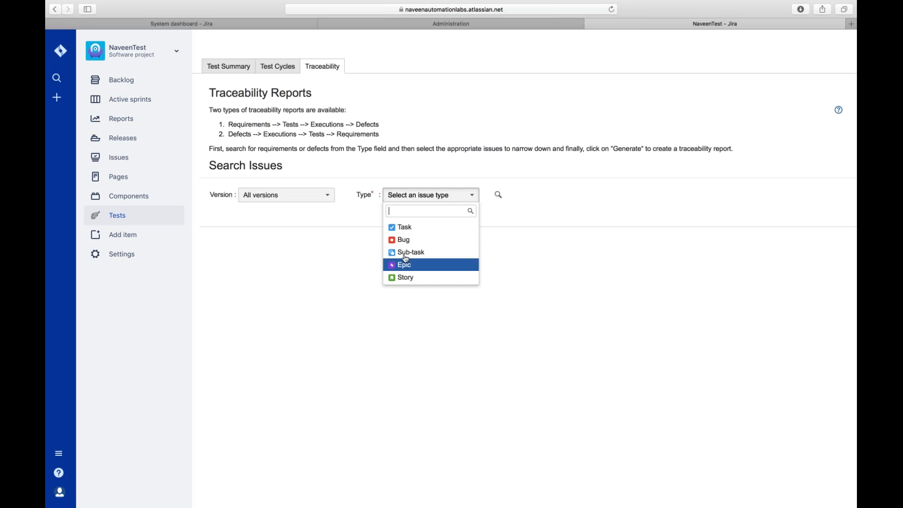
left_click(334, 283)
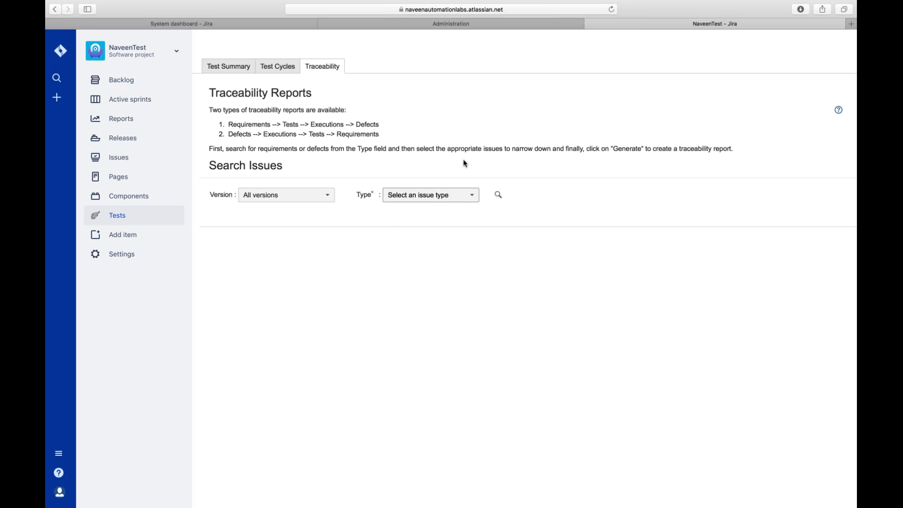
left_click(309, 197)
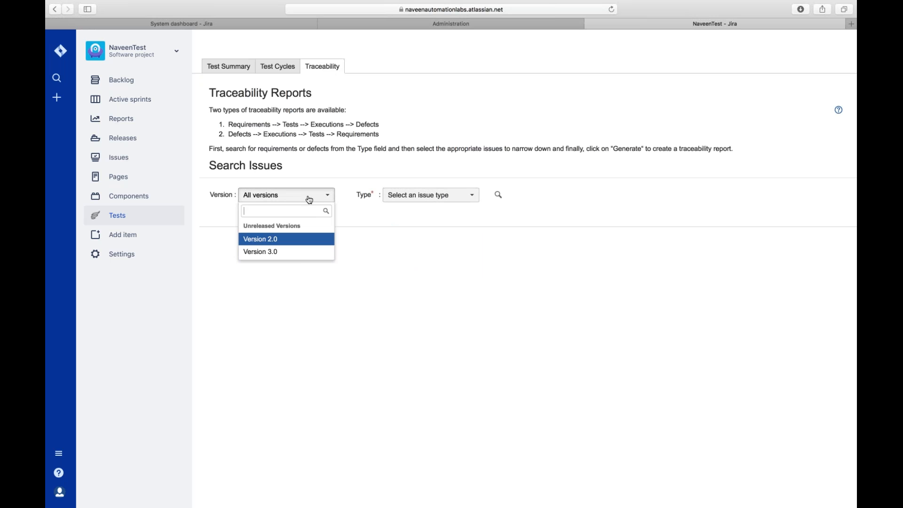
left_click(267, 242)
left_click(424, 198)
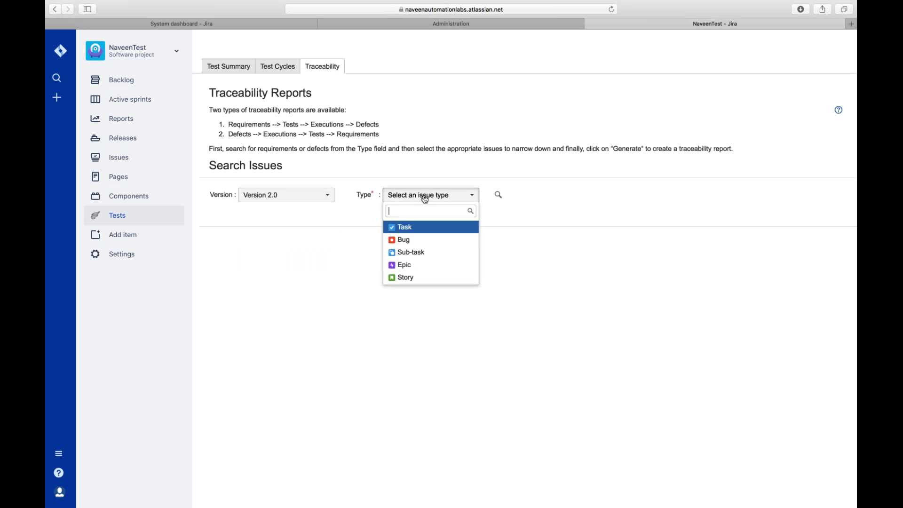
left_click(408, 277)
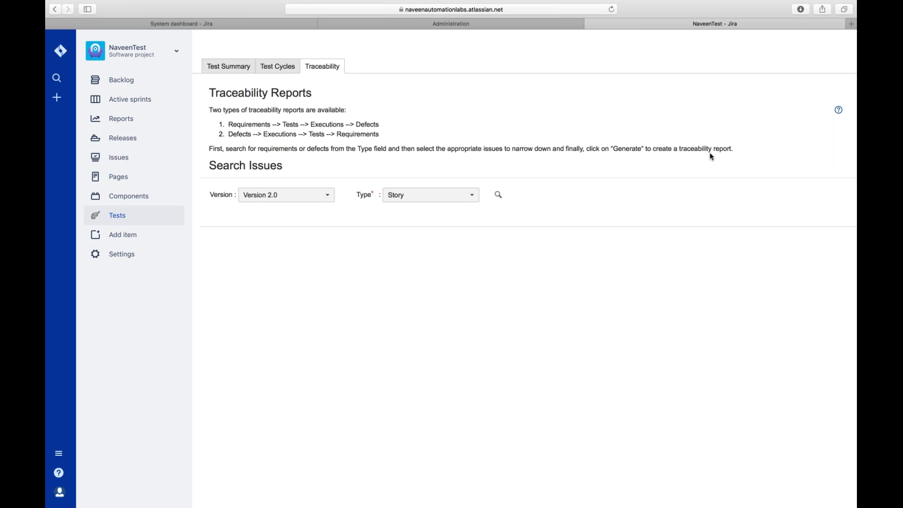
double_click(619, 148)
left_click(228, 66)
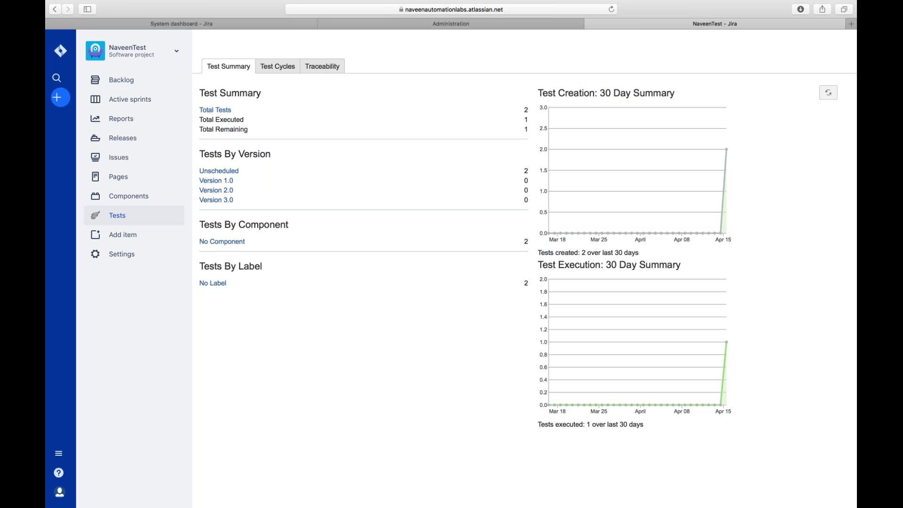
Step: Start a new issue with issue type Bug
left_click(57, 97)
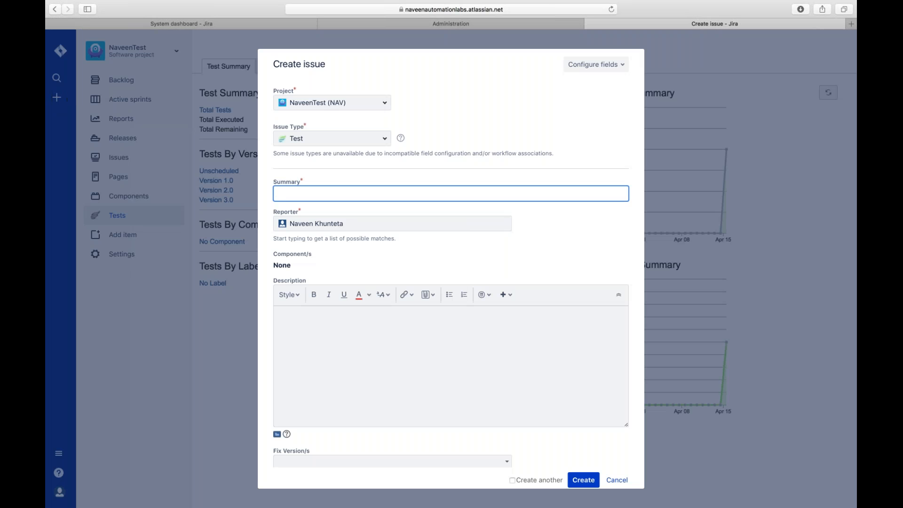
left_click(332, 138)
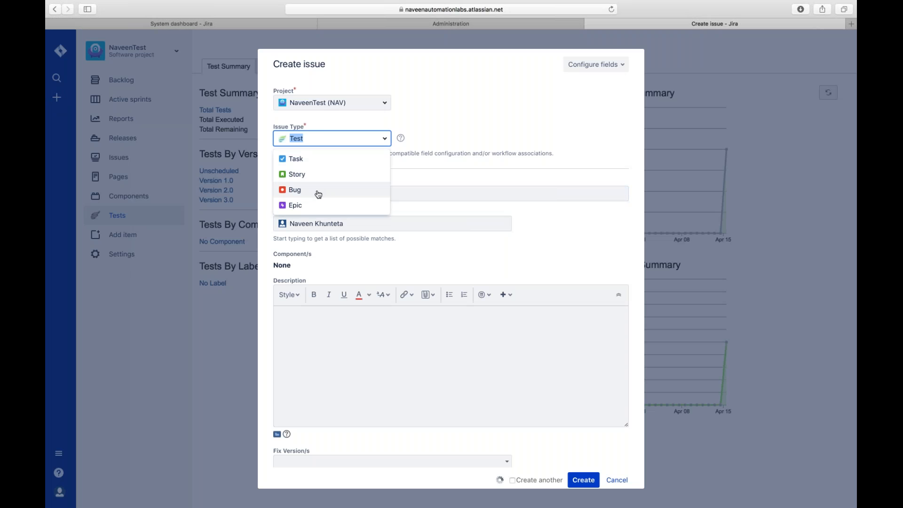
left_click(296, 190)
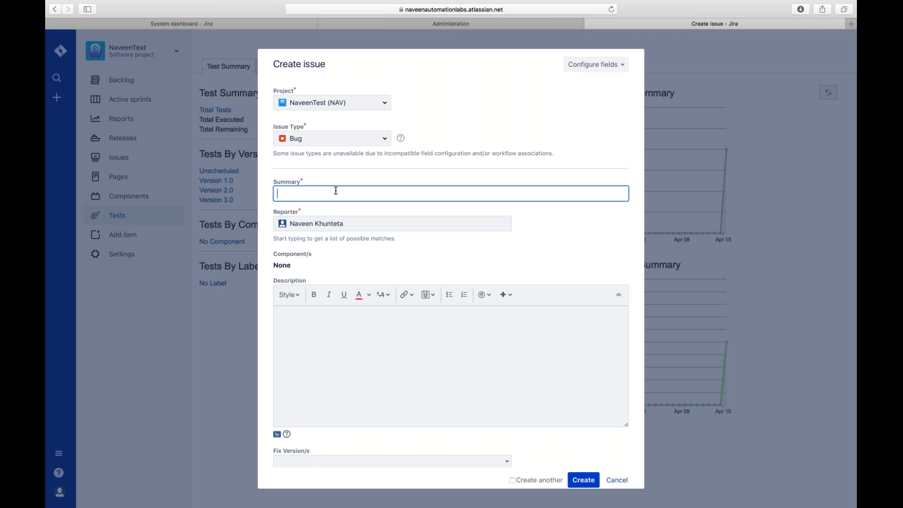
Step: Enter the summary 'User is not able to login to the system with correct username and password'
type("user")
key("BackSpace")
key("BackSpace")
key("BackSpace")
key("BackSpace")
type("system is not showing")
double_click(335, 193)
key("BackSpace")
key("BackSpace")
key("BackSpace")
key("BackSpace")
key("BackSpace")
key("BackSpace")
key("BackSpace")
key("BackSpace")
key("BackSpace")
key("BackSpace")
key("BackSpace")
key("BackSpace")
key("BackSpace")
key("BackSpace")
key("BackSpace")
type("USer")
key("BackSpace")
key("BackSpace")
key("BackSpace")
type("ser is not able to login to the system with correct ")
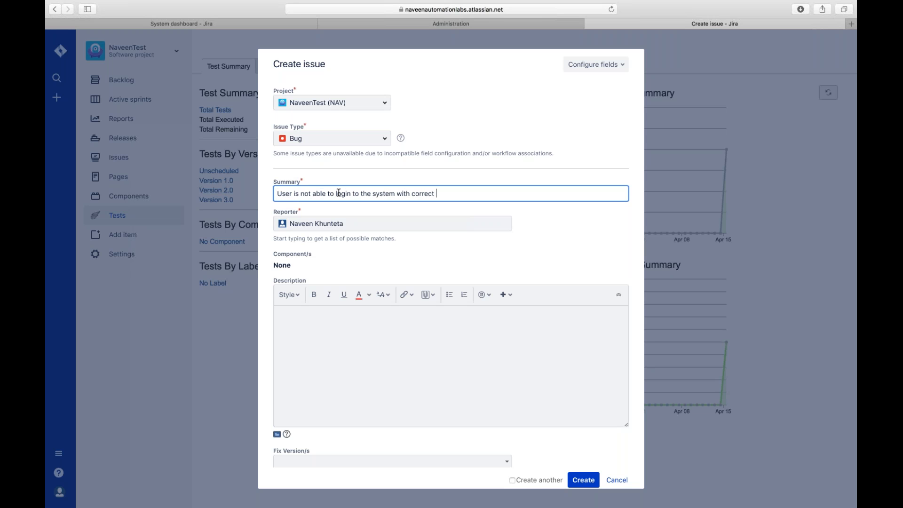
type("username and password")
key("super+a")
key("super+c")
Step: Paste the summary into Description, add a steps heading, '1. open browser' and '2. launch URL'
left_click(346, 346)
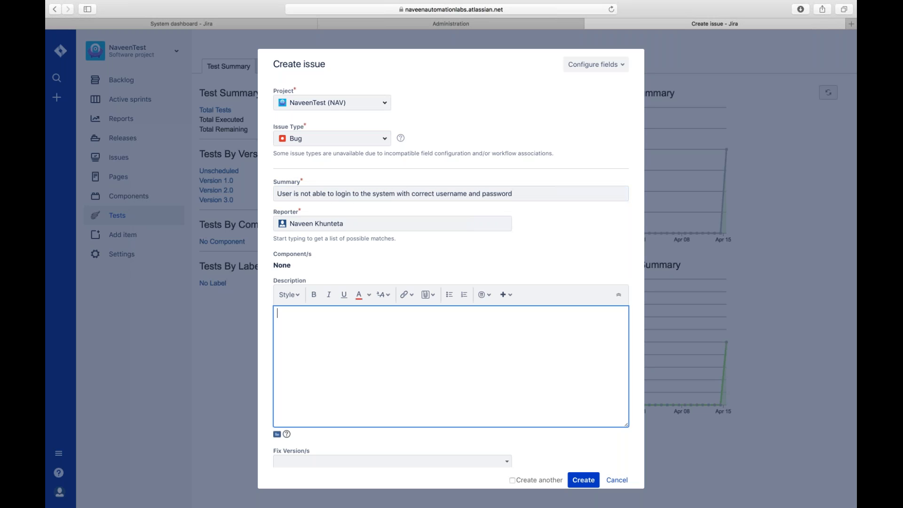
key("super+v")
key("Return")
type("steps")
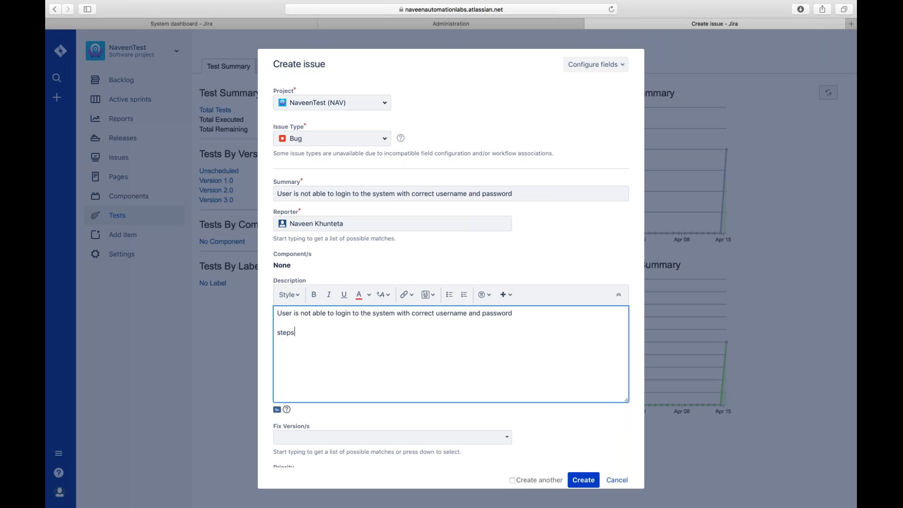
type(" to repoproduce:")
key("Return")
type("1. open browser")
key("Return")
type("2")
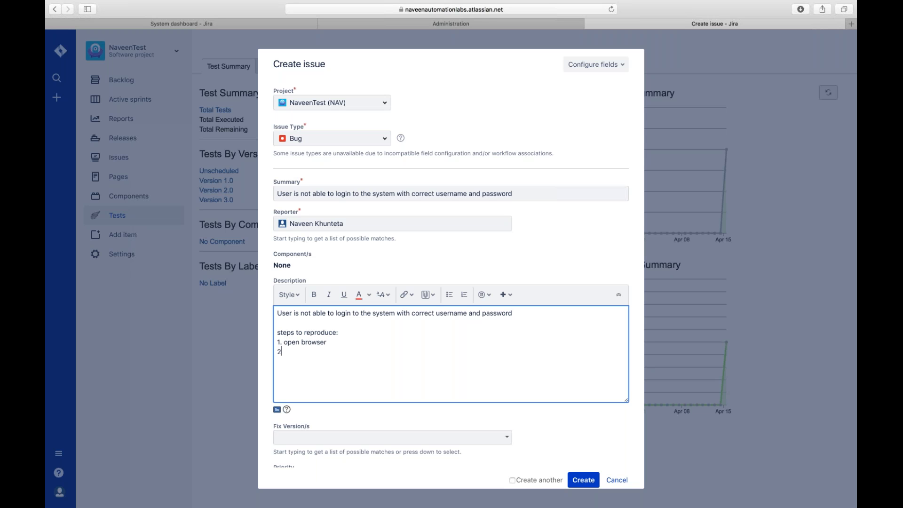
type(". launch URL")
key("Return")
Step: Add step 3: enter the test username and password in angle brackets
key("Left")
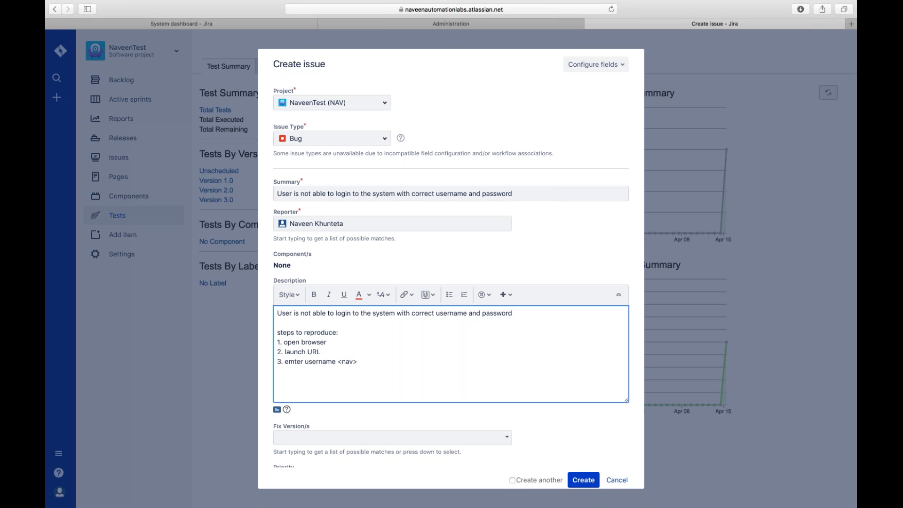
key("Right")
key("Left")
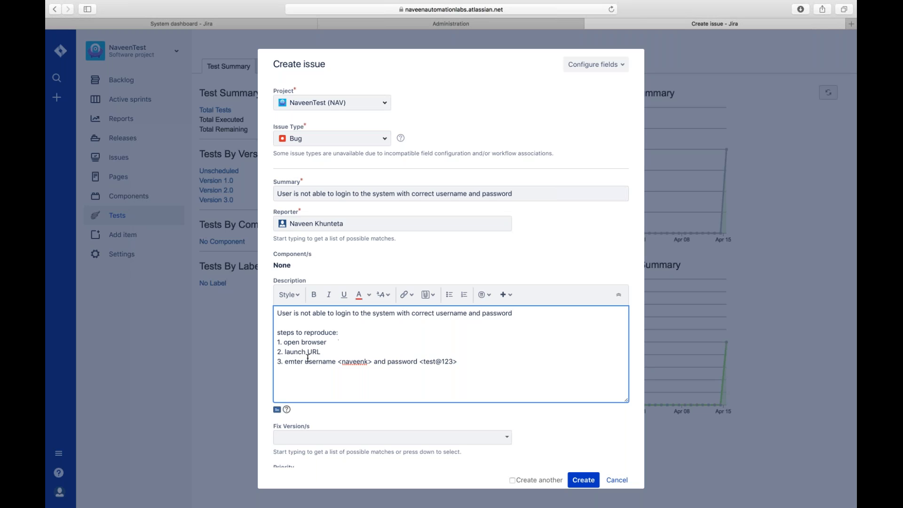
left_click(294, 365)
key("BackSpace")
type("n")
left_click(464, 362)
Step: Add step 4: 'click on submit button'
key("Return")
type("4. click on submit nutt")
key("BackSpace")
key("BackSpace")
key("BackSpace")
key("BackSpace")
type("button")
key("Return")
Step: Write the Actual Result: system shows an error 'not able to login' on the page
key("Return")
type("Actual Result:")
key("Return")
type("user")
key("BackSpace")
key("BackSpace")
key("BackSpace")
key("BackSpace")
type("system shows an ")
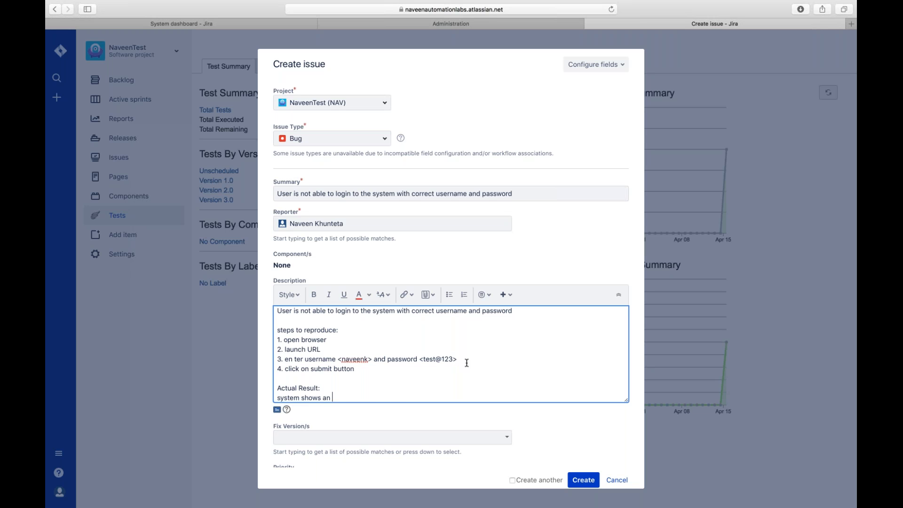
type("error on the poage :")
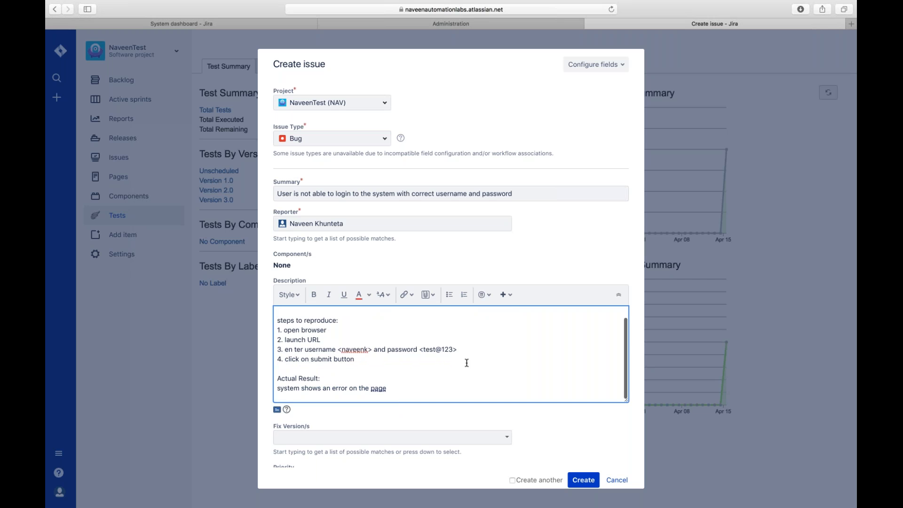
type(" \"not ")
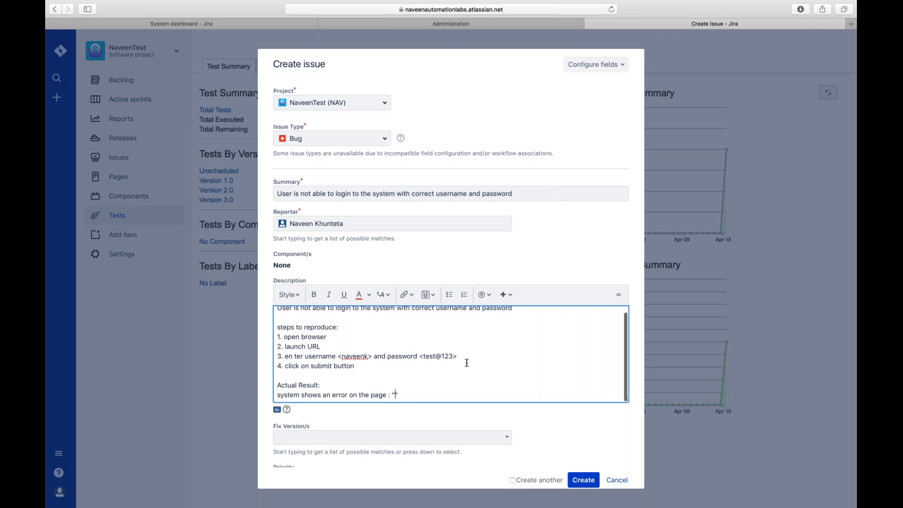
type("able to login")
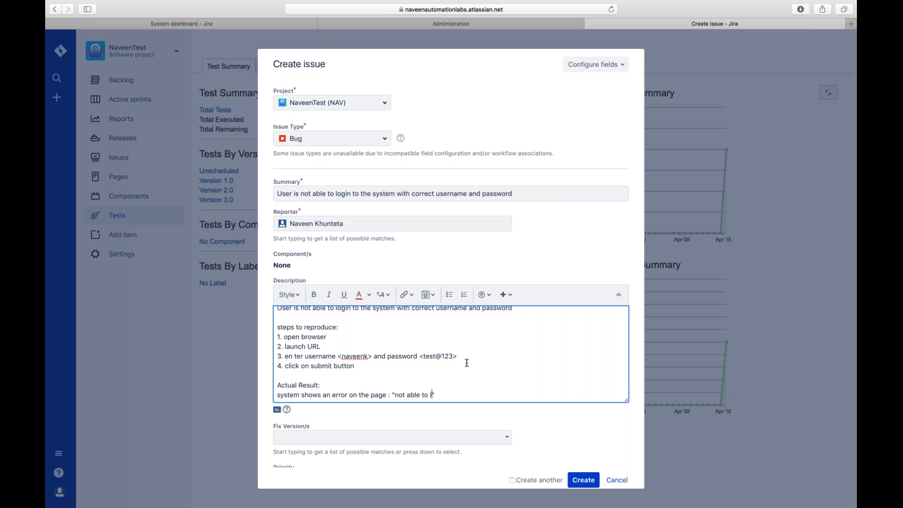
type(".")
key("Return")
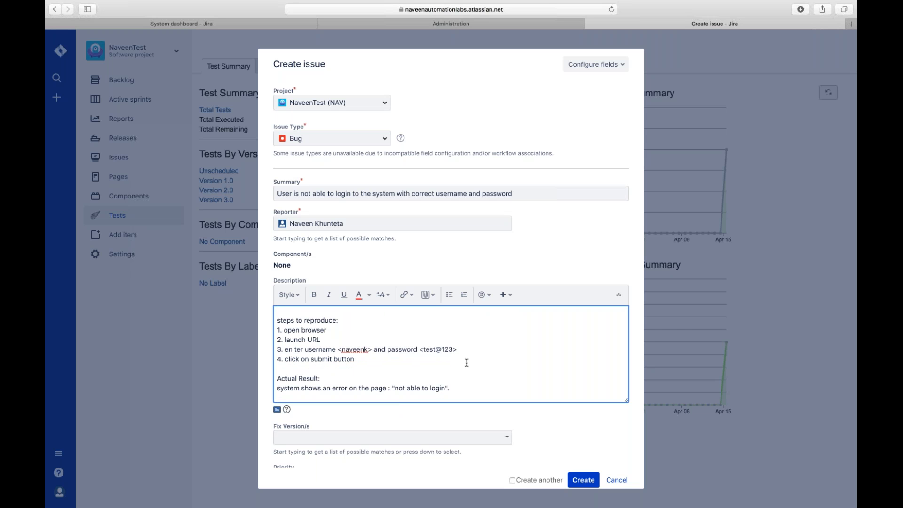
type("--not able to login to application")
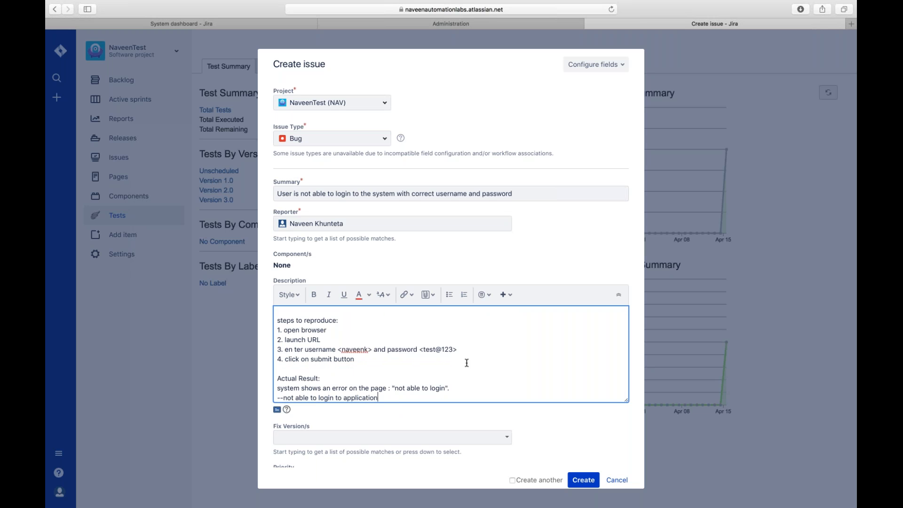
Step: Add the Expected Result: system should allow login with correct username and password
key("Return")
key("Return")
type("Expected ")
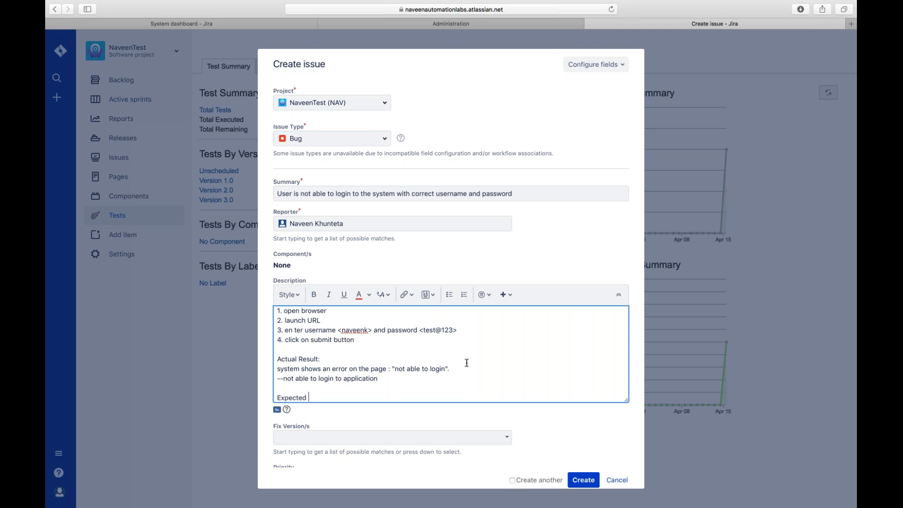
type("Result:")
key("Return")
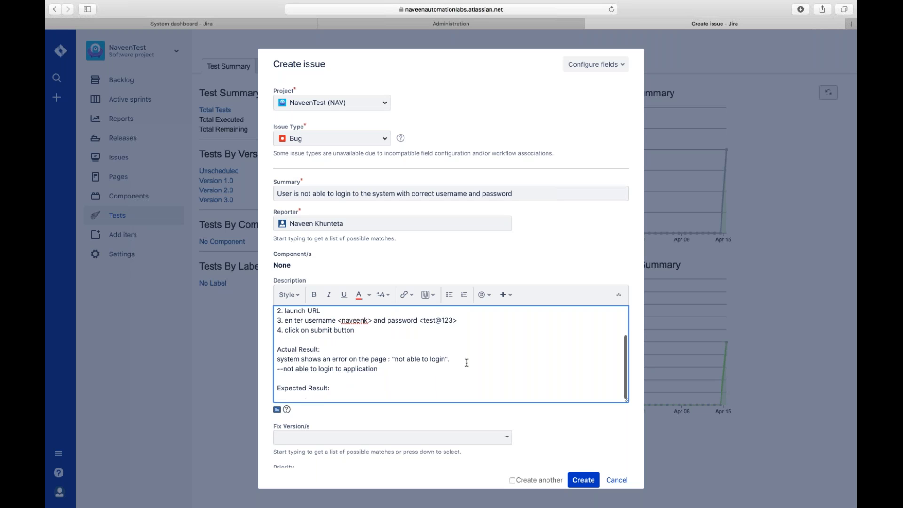
type("system should allow")
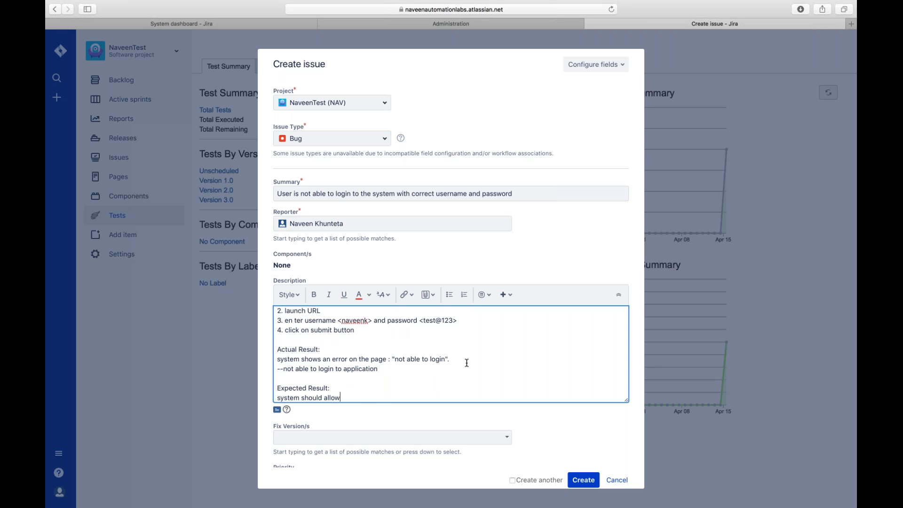
type(" user to login to the system with correct user abme")
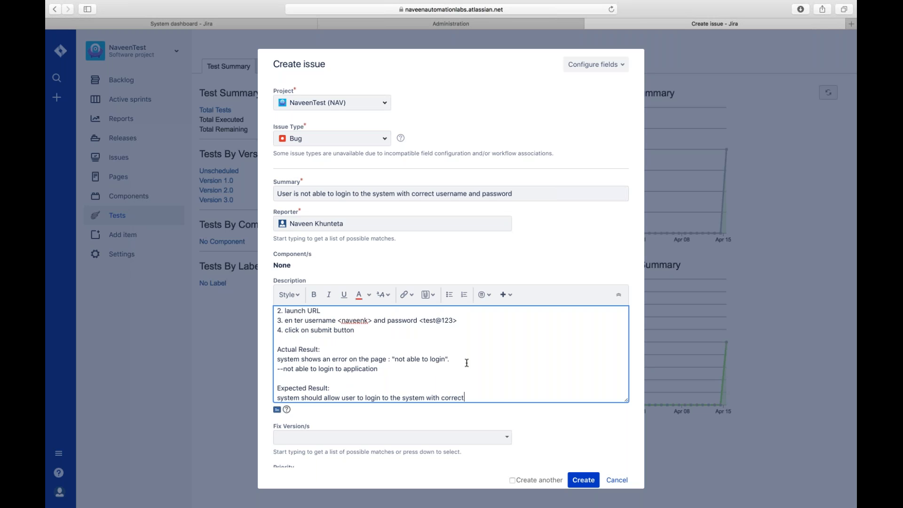
key("BackSpace")
key("BackSpace")
key("BackSpace")
type("password.")
key("Return")
key("Return")
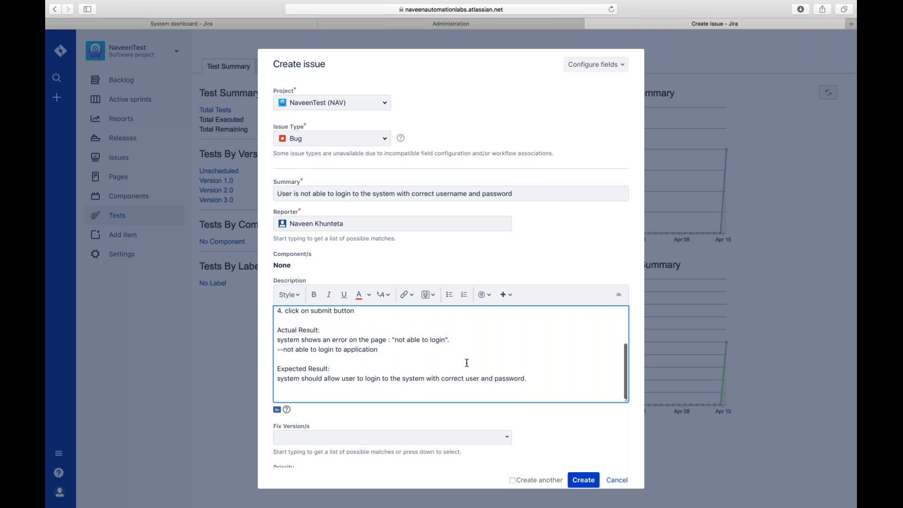
Step: Set the bug's Fix Version to Version 2.0 and its priority to Highest
scroll(476, 356, "up", 3)
scroll(476, 356, "down", 6)
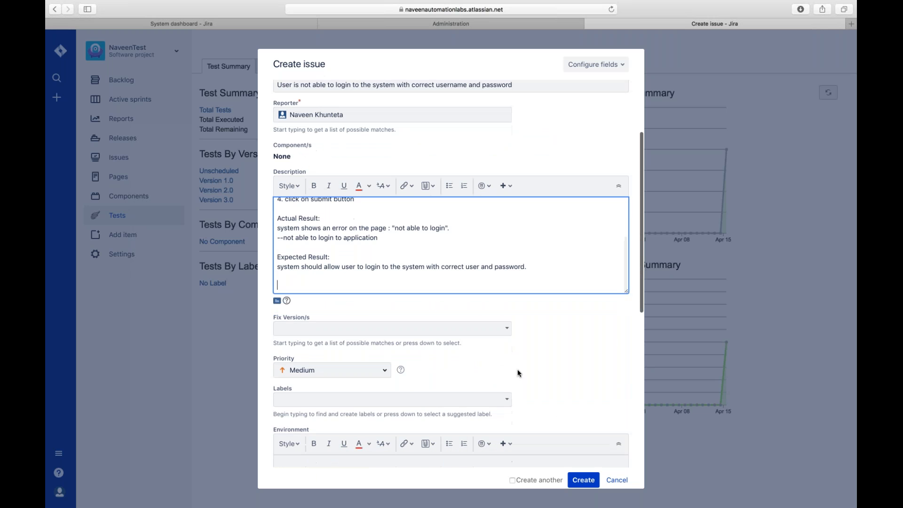
left_click(508, 329)
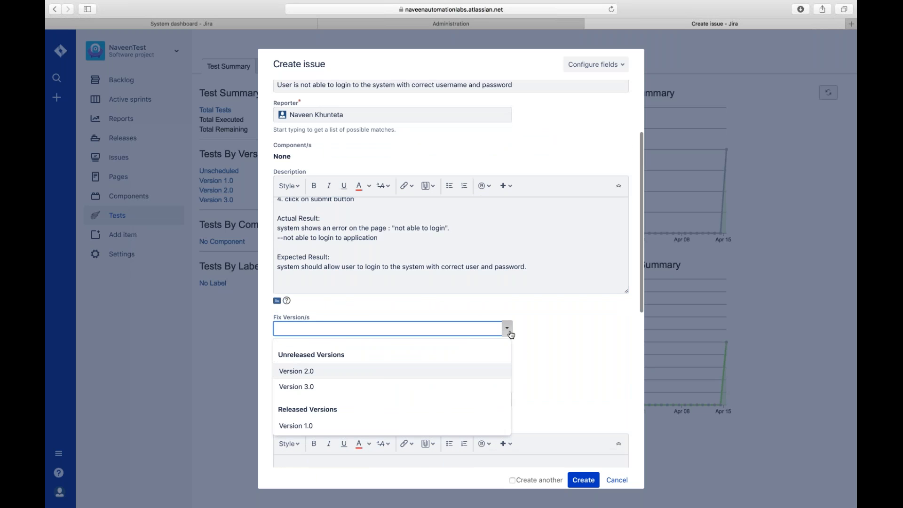
left_click(376, 376)
scroll(376, 376, "down", 1)
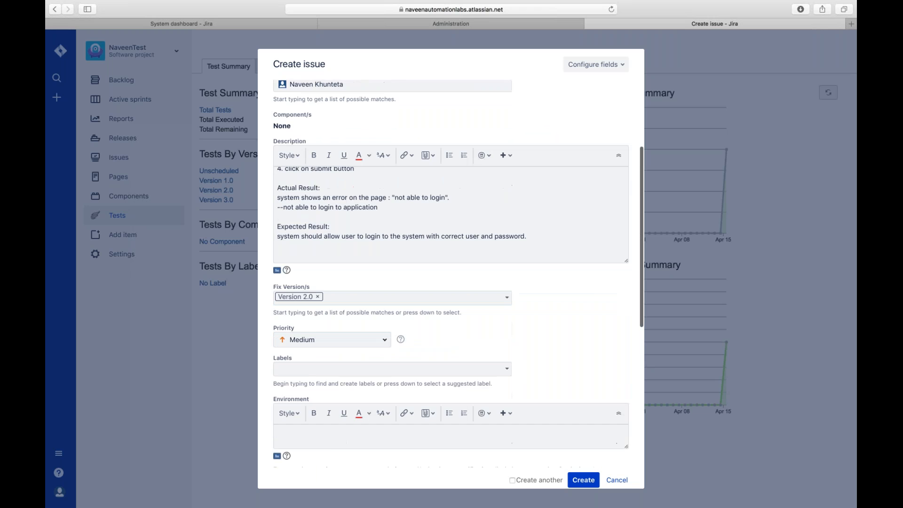
scroll(451, 274, "down", 3)
left_click(384, 230)
left_click(301, 250)
Step: Enter QA as the environment and cancel the attachment picker without adding files
scroll(609, 218, "down", 2)
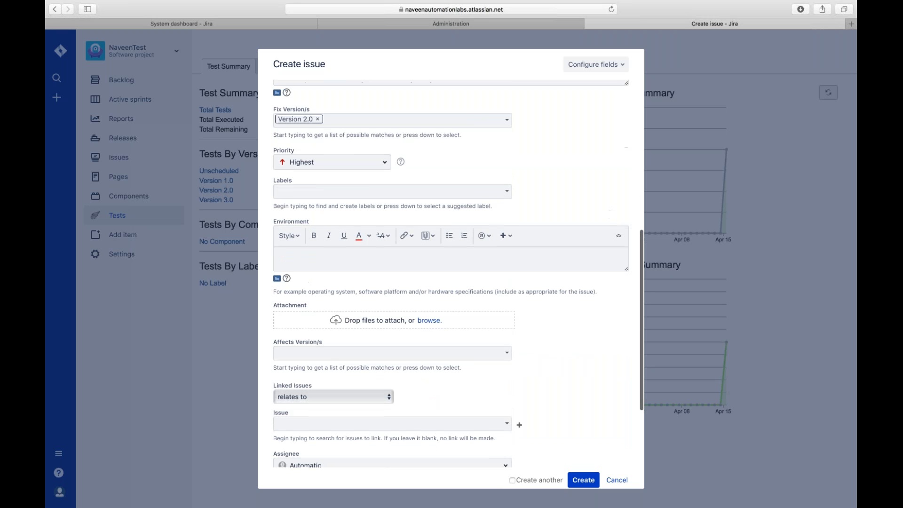
left_click(454, 262)
type("QA")
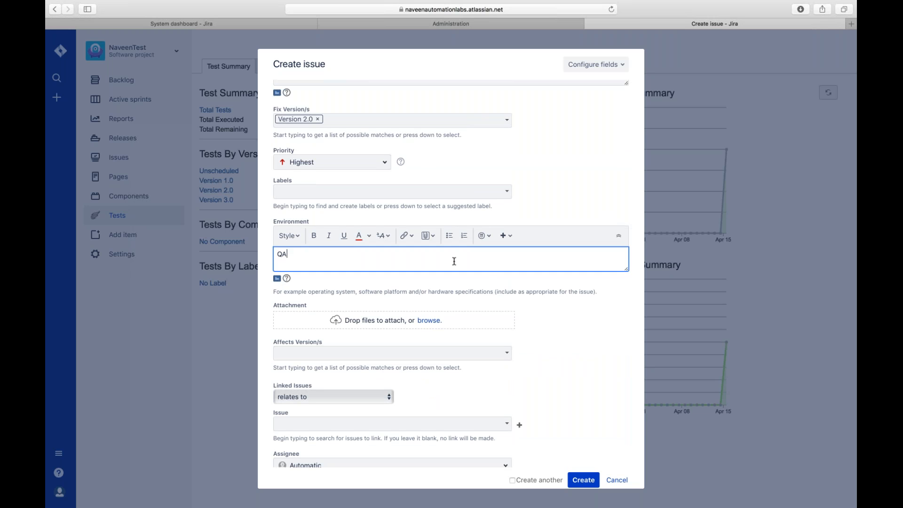
key("Tab")
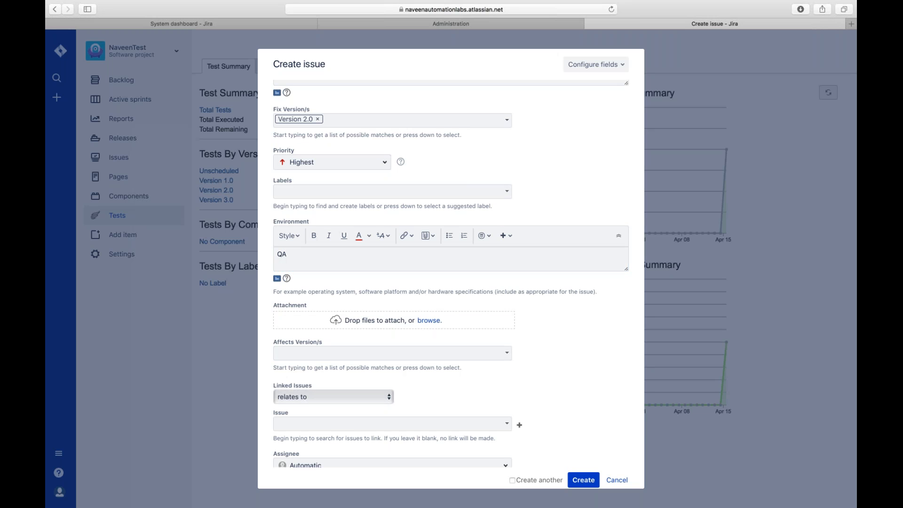
scroll(430, 263, "down", 3)
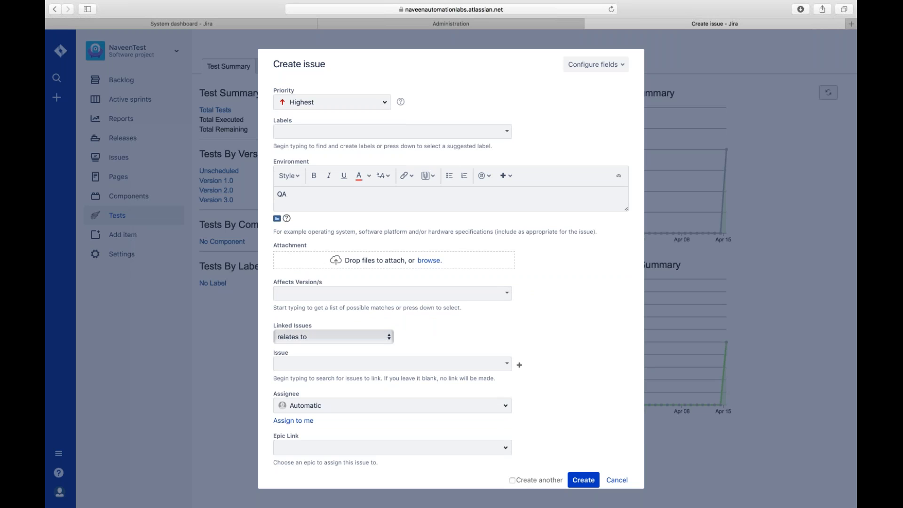
left_click(429, 262)
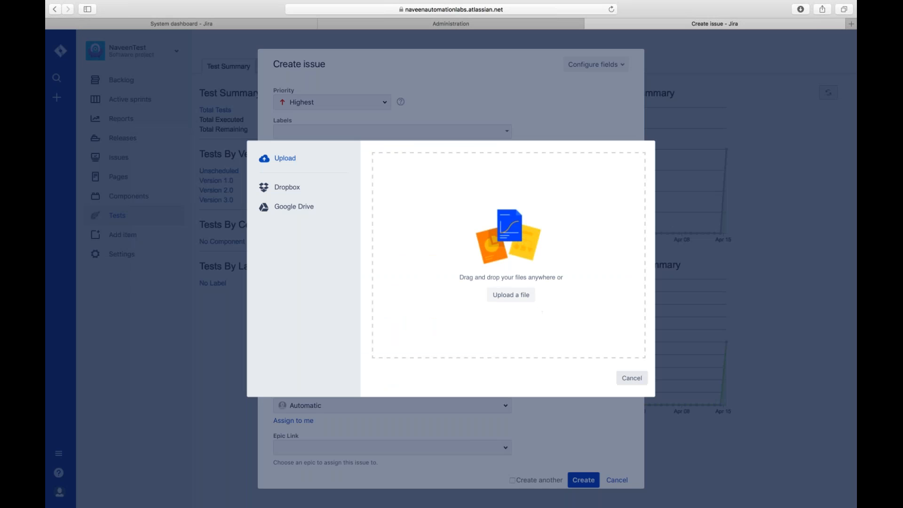
left_click(631, 378)
scroll(482, 292, "down", 3)
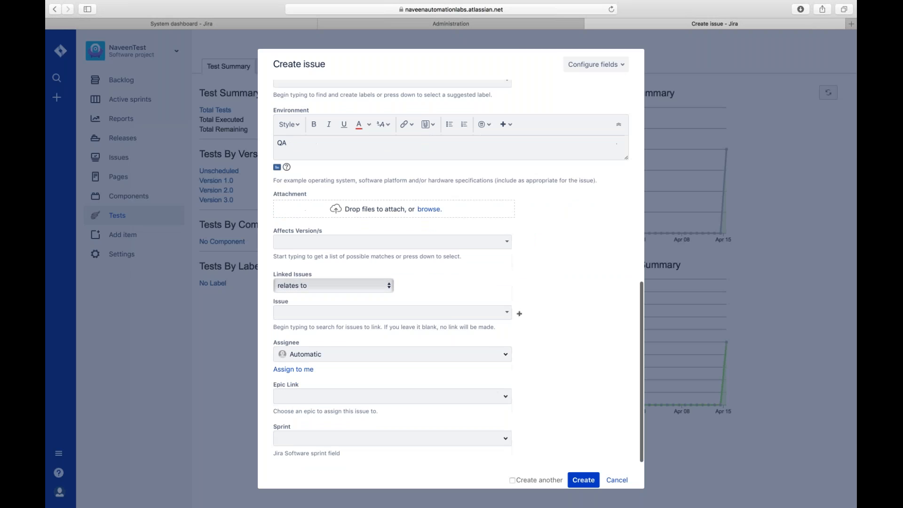
Step: Link the bug to NAV-26 and assign it to yourself
left_click(372, 306)
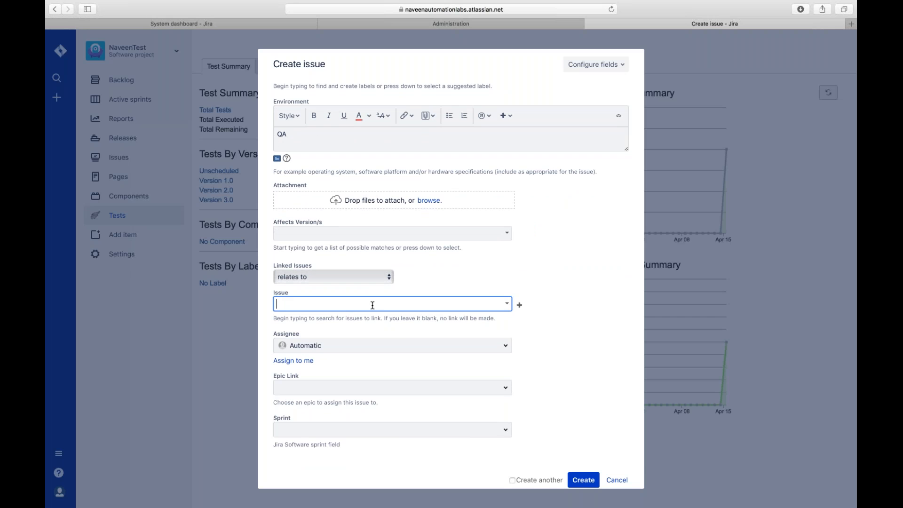
type("NAV")
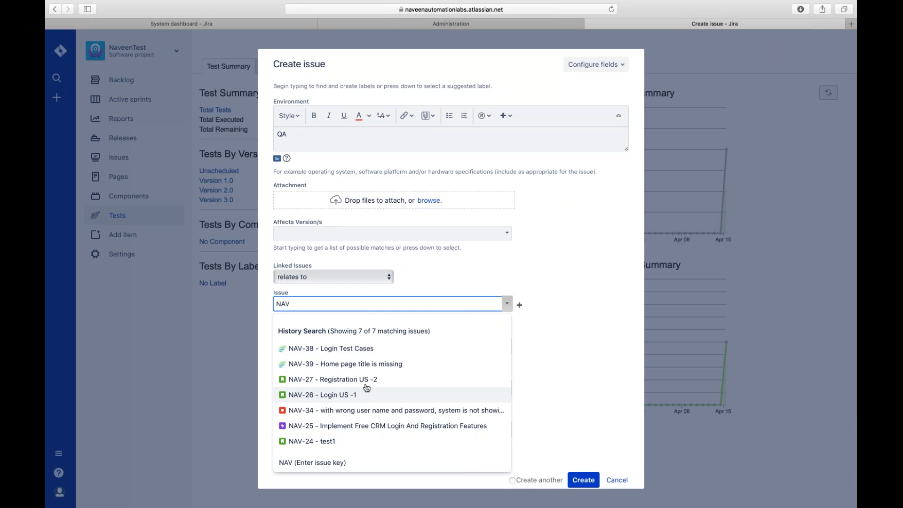
left_click(342, 394)
left_click(555, 355)
scroll(555, 355, "down", 2)
left_click(309, 361)
Step: Put the bug in Epic 1 and Sample Sprint 2, and create it as NAV-40
key("Tab")
key("Down")
key("Return")
key("Tab")
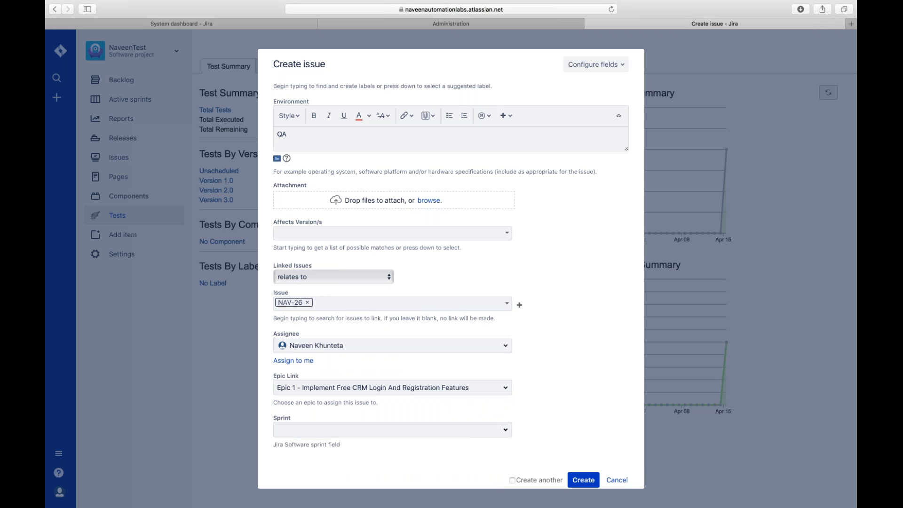
key("Down")
left_click(394, 477)
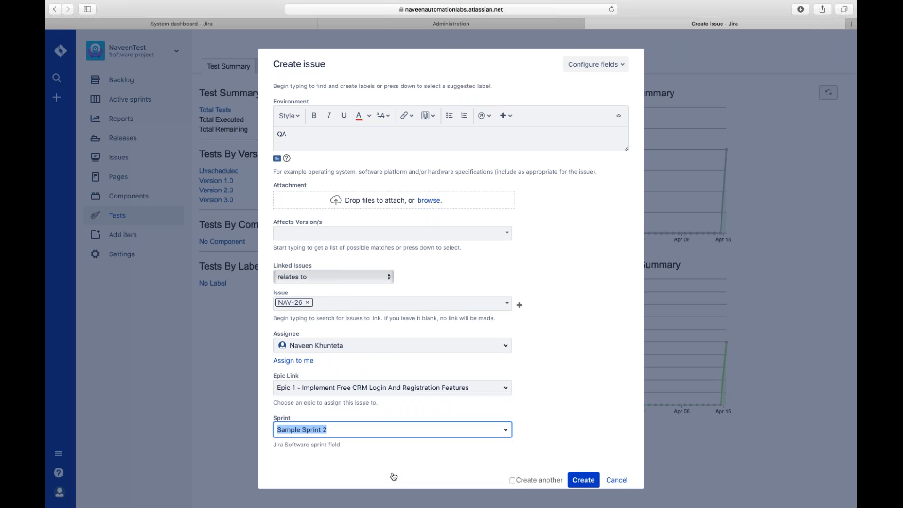
left_click(584, 480)
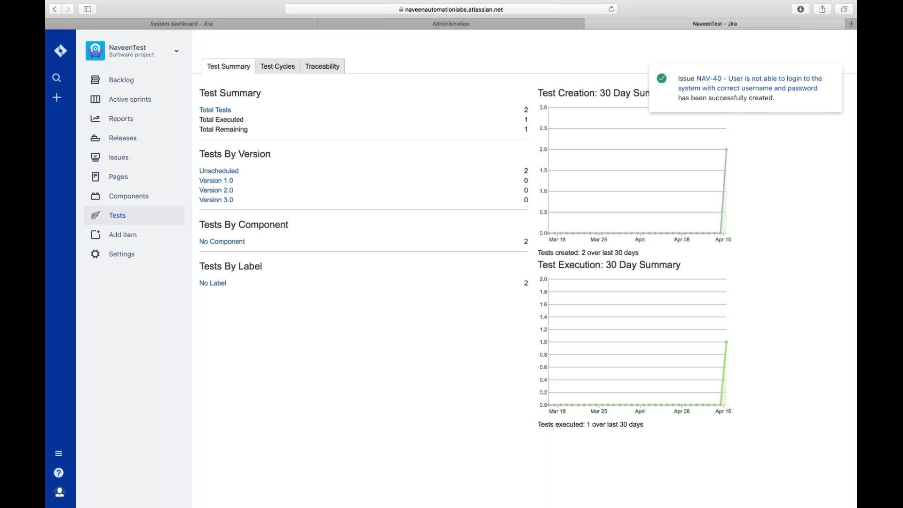
Step: Open NAV-40 from the success flag and review its details down to the Activity section
left_click(714, 89)
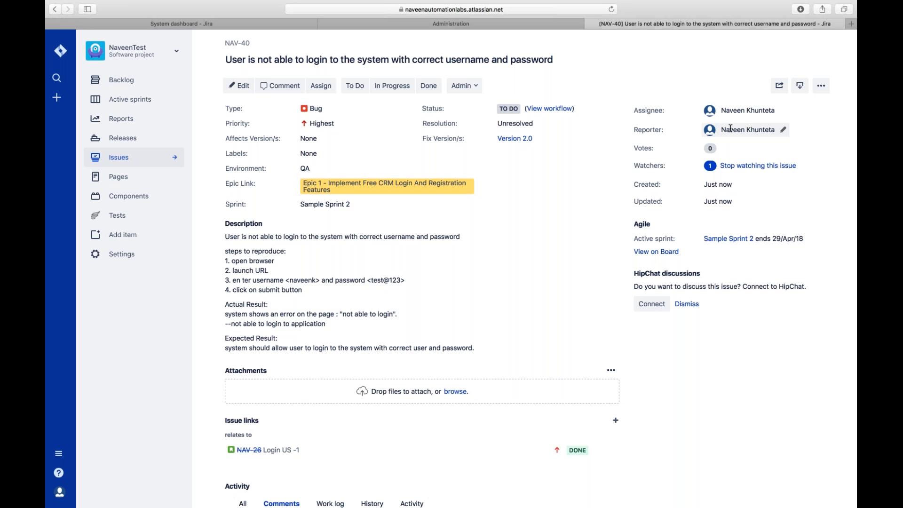
mouse_move(730, 130)
mouse_move(739, 110)
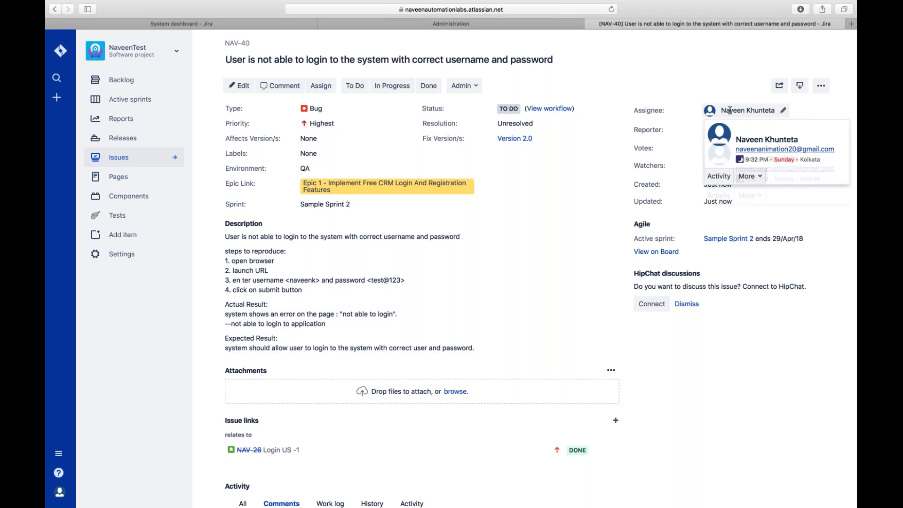
scroll(730, 109, "down", 3)
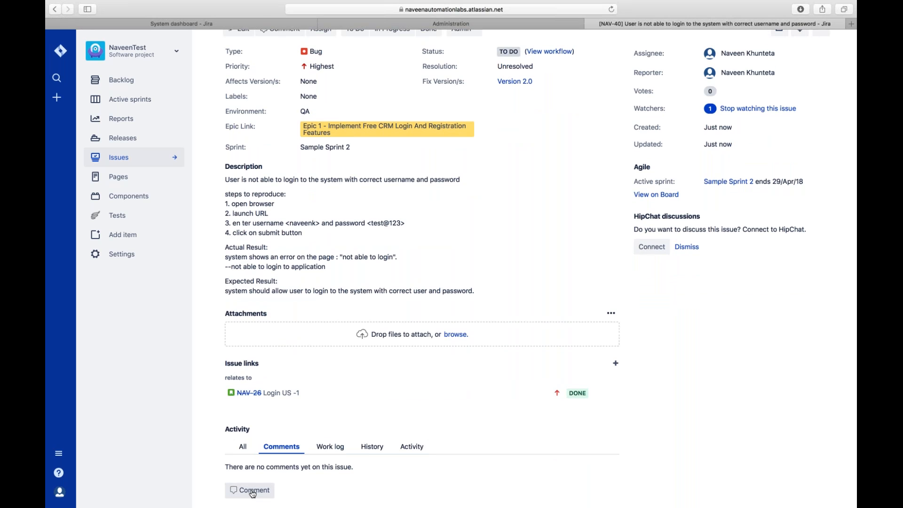
Step: Write a comment greeting the developer, asking 'Please look into this issue.', with thanks and a QA signature
left_click(253, 492)
type("Hi ")
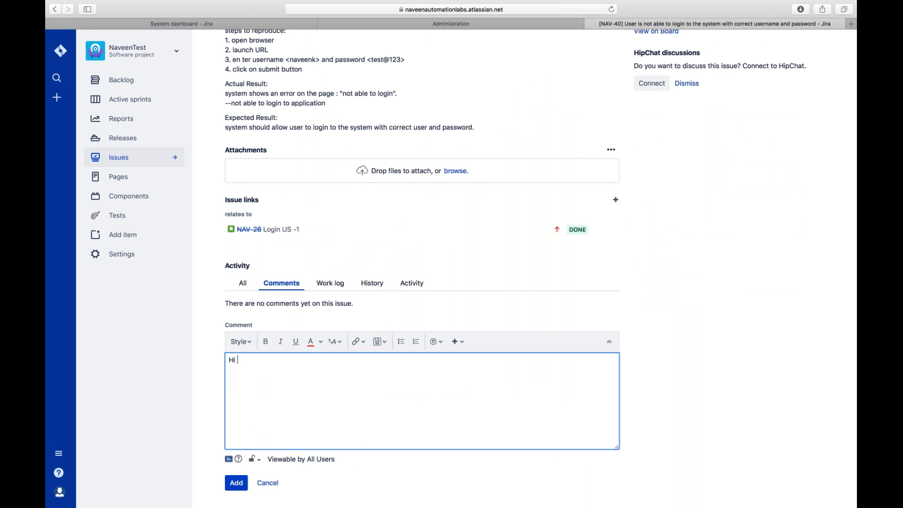
type("@Navee")
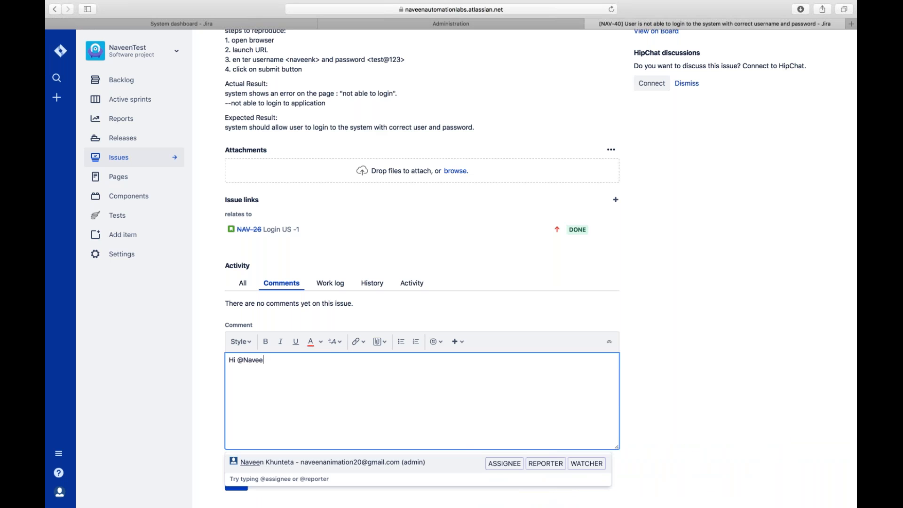
key("BackSpace")
key("BackSpace")
key("BackSpace")
key("BackSpace")
key("BackSpace")
key("BackSpace")
type("Naveen,m")
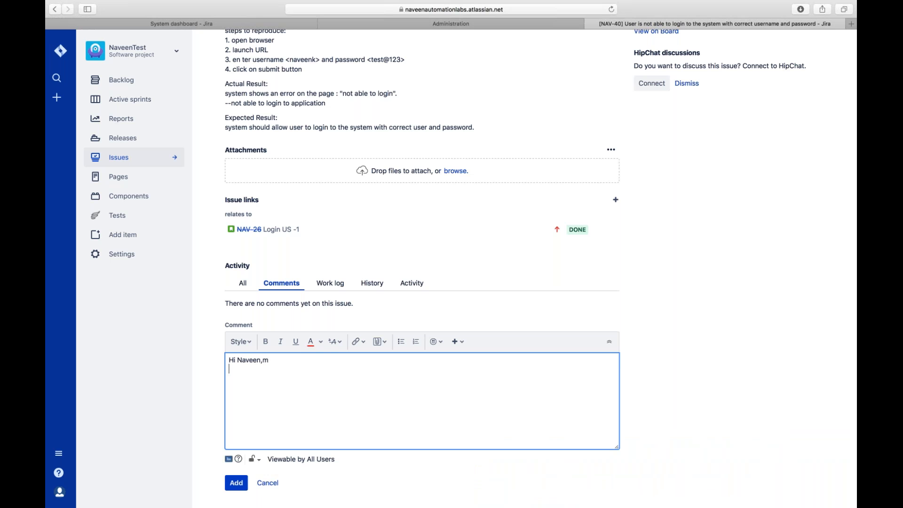
key("BackSpace")
key("Return")
type("Please look into i")
type("his issue.")
key("Return")
key("Return")
type("Thankls")
key("Return")
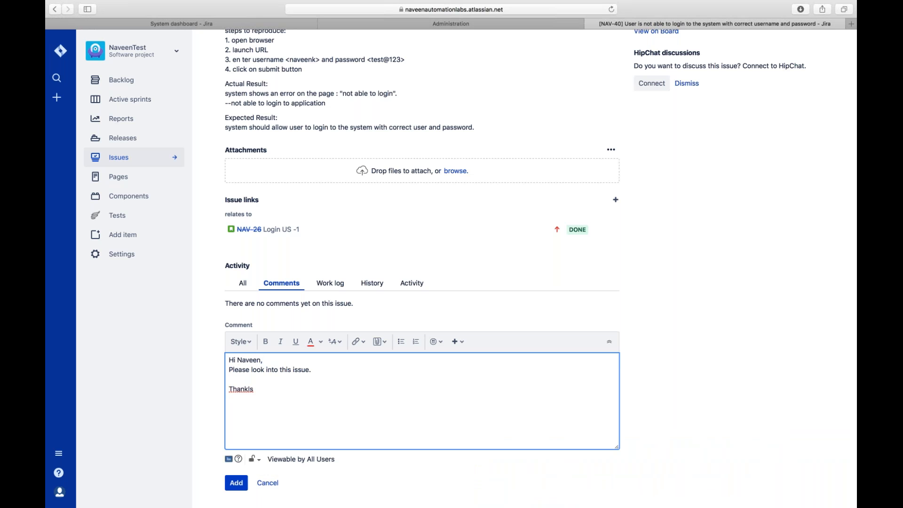
key("BackSpace")
key("BackSpace")
type("s")
key("Return")
type("N Naveen")
type(" QA")
Step: Add 'DEV' to the greeting, tidy the signature line, and post the comment
left_click(261, 360)
type("DEV")
left_click(236, 399)
key("BackSpace")
key("BackSpace")
left_click(237, 483)
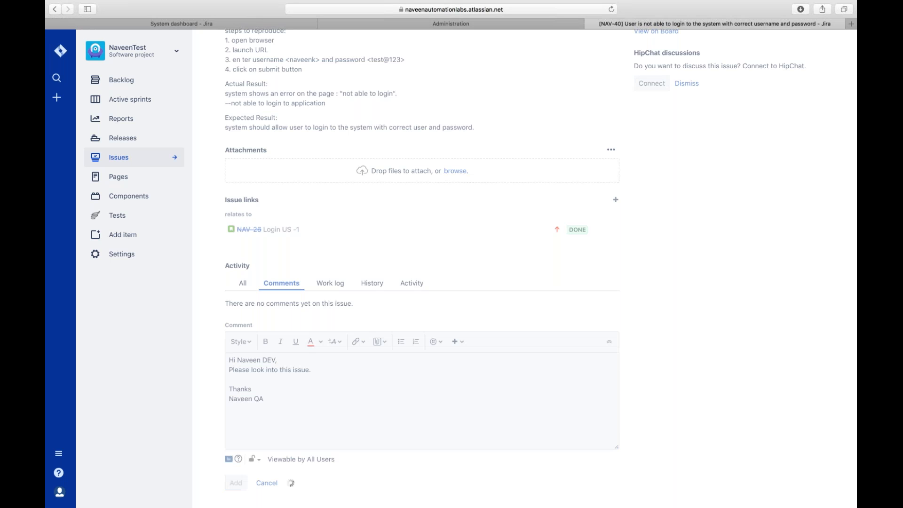
scroll(682, 282, "up", 5)
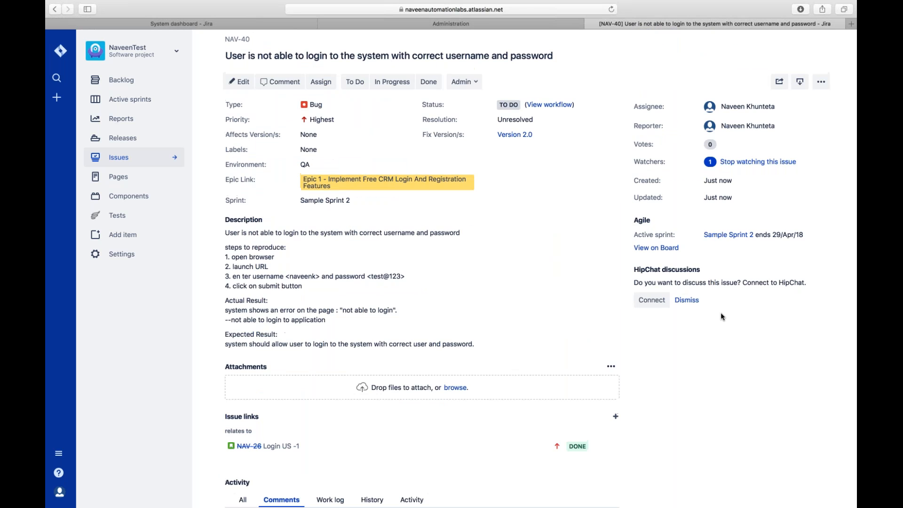
scroll(720, 312, "down", 3)
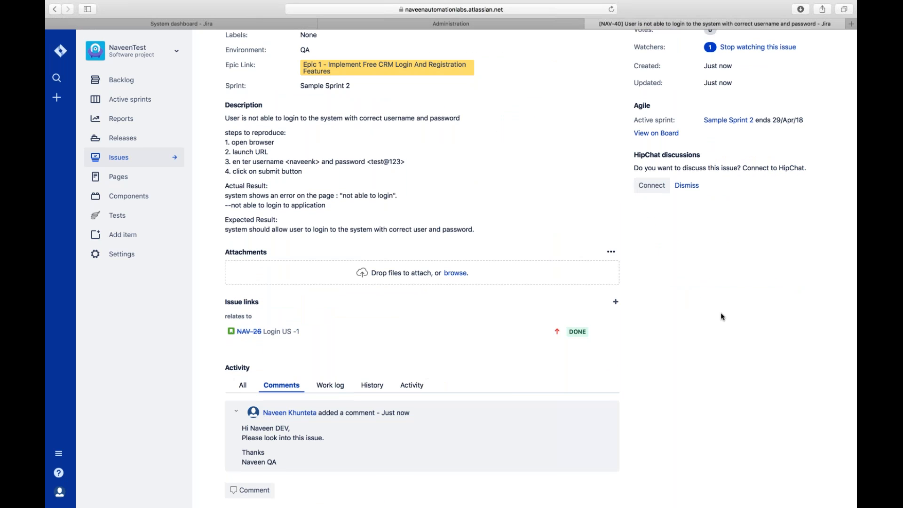
Step: Draft a reply to QA saying 'issue got fixed now. Please test it again.', signed DEV
left_click(258, 489)
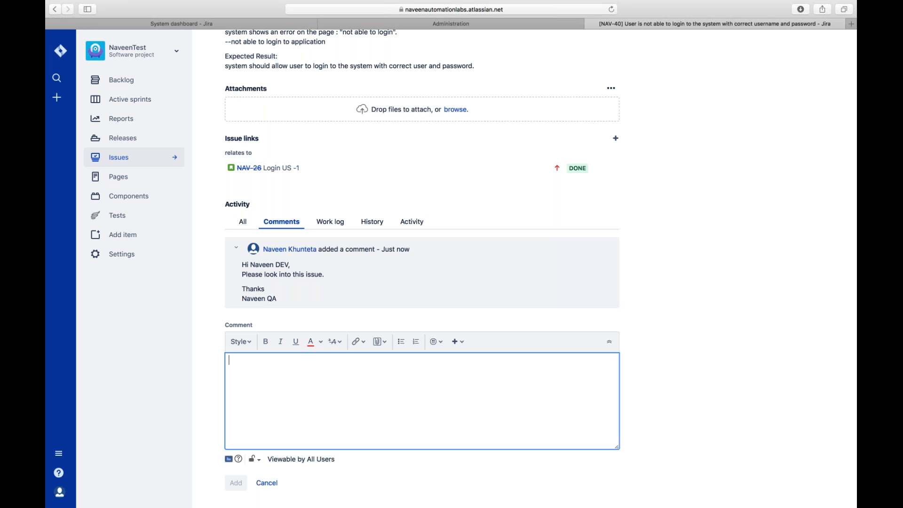
type("Hi Navee")
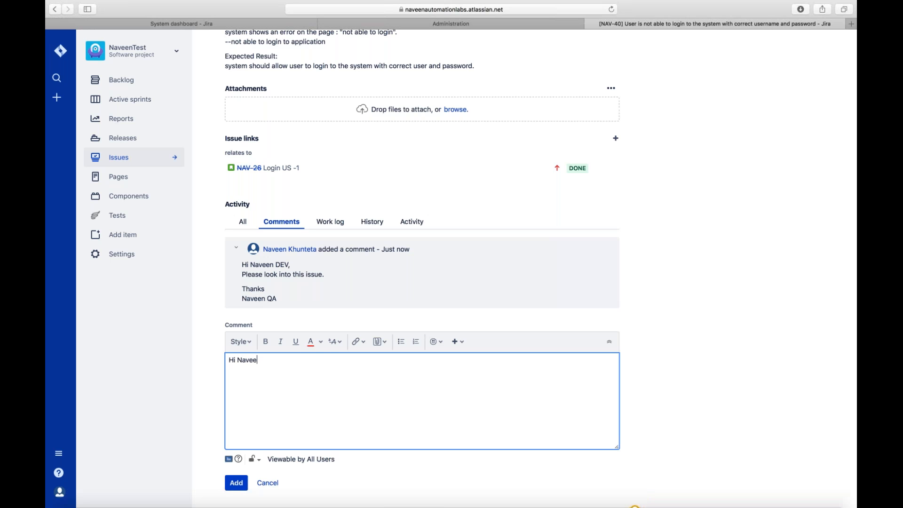
type("n QA,")
key("Return")
type("issue got")
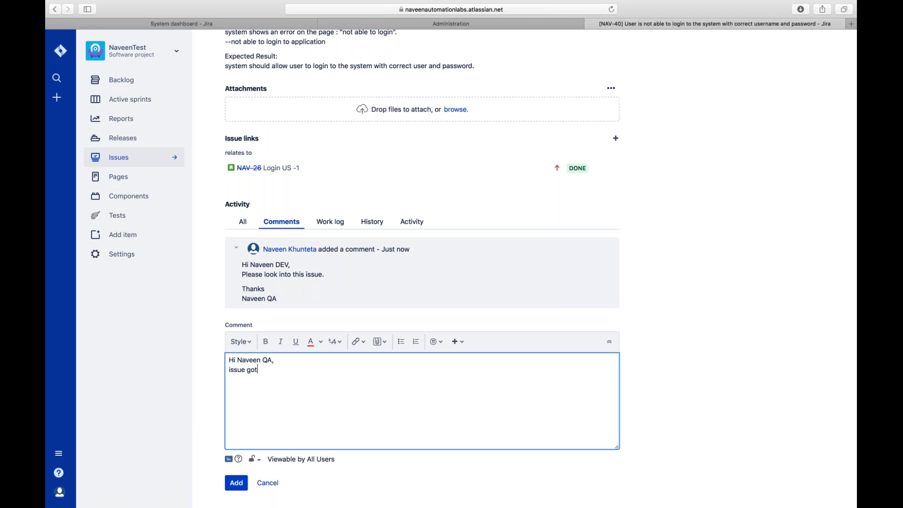
type(" fixed now.")
key("Return")
key("Return")
type("Please test it again.")
key("Return")
key("Return")
type("Thanks Naveen DEV")
Step: Post the fix reply, set NAV-40 to In Progress, and go to the Sample Sprint 2 board
left_click(237, 484)
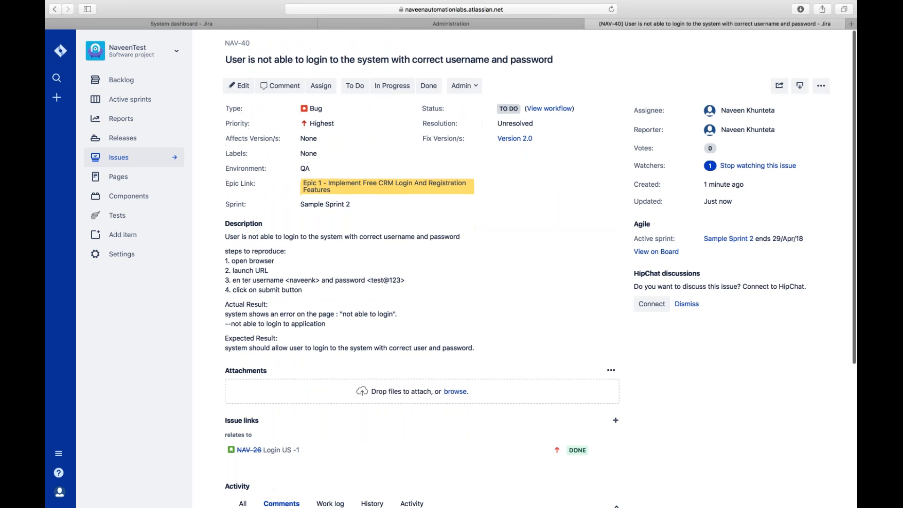
left_click(401, 89)
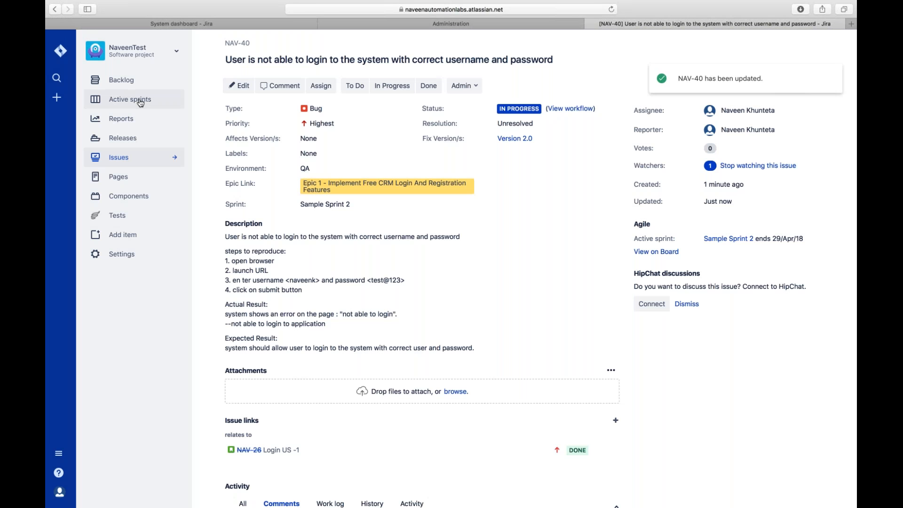
left_click(137, 100)
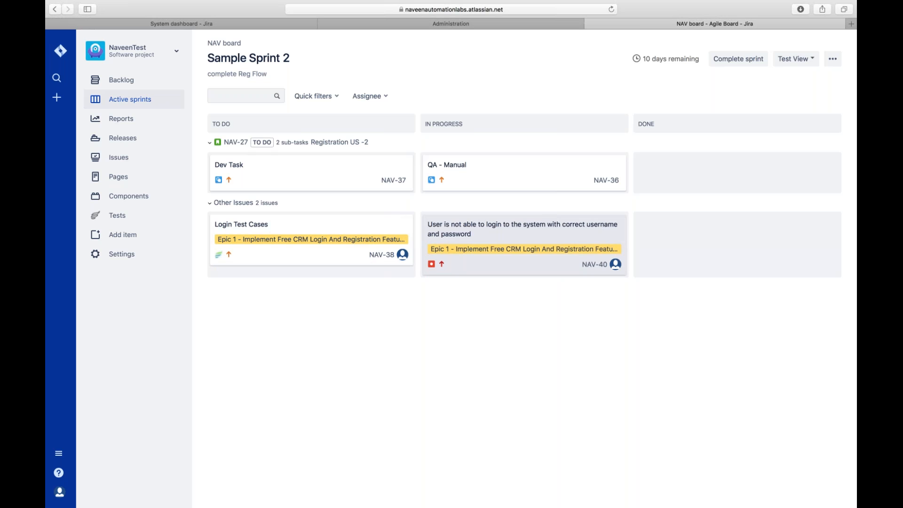
Step: Move the NAV-40 card from In Progress into the Done column
left_click_drag(504, 232, 719, 234)
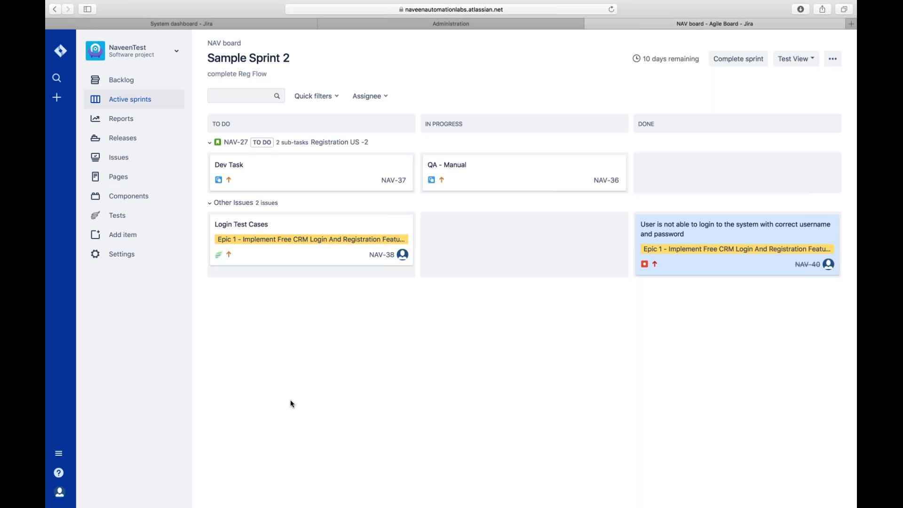
mouse_move(523, 506)
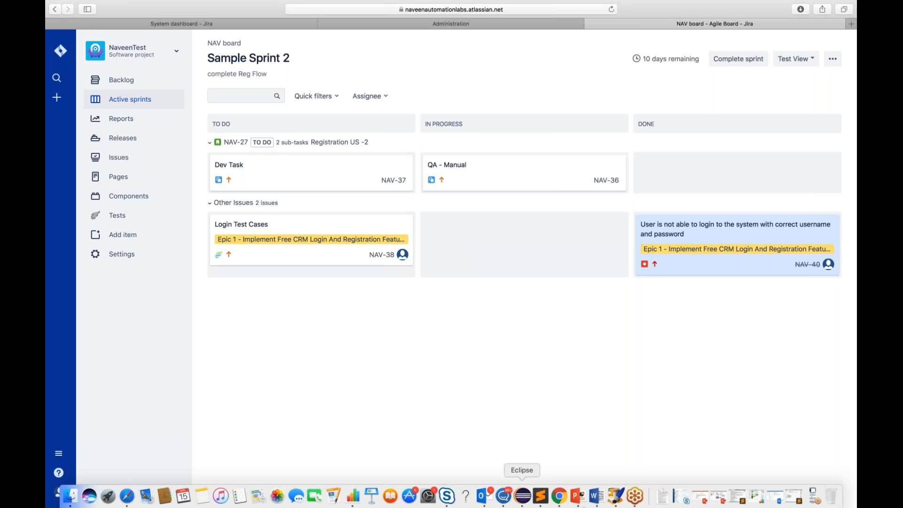
left_click(816, 502)
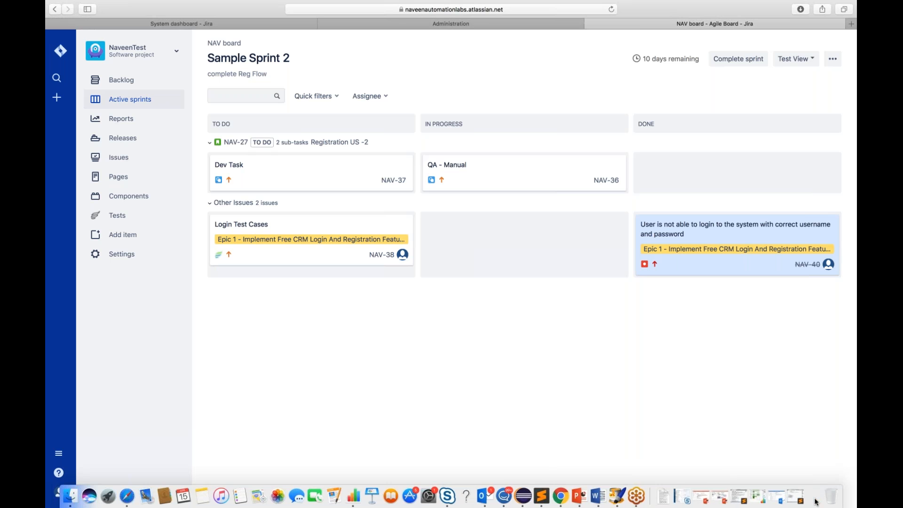
left_click(660, 360)
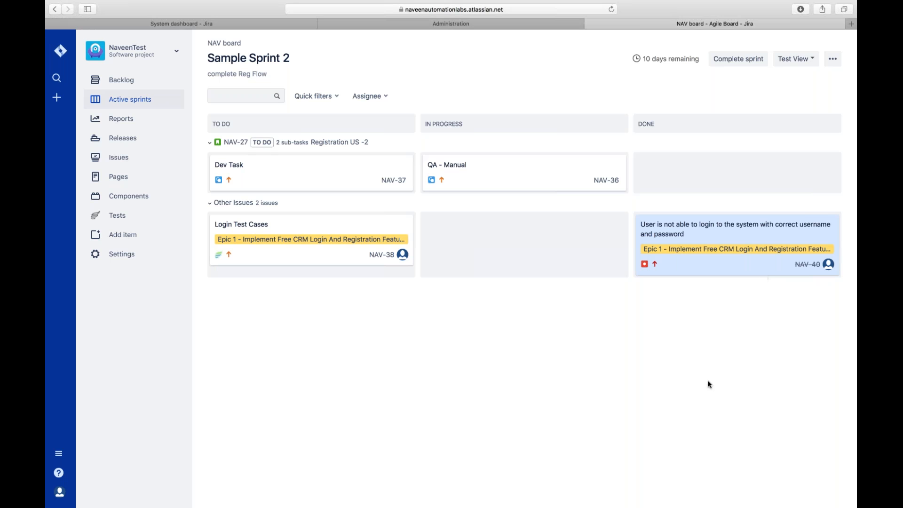
key("super+Tab")
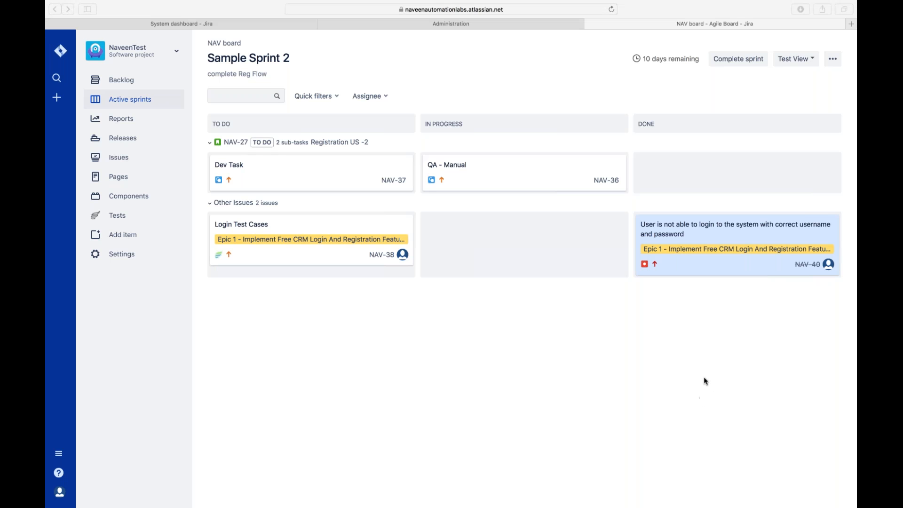